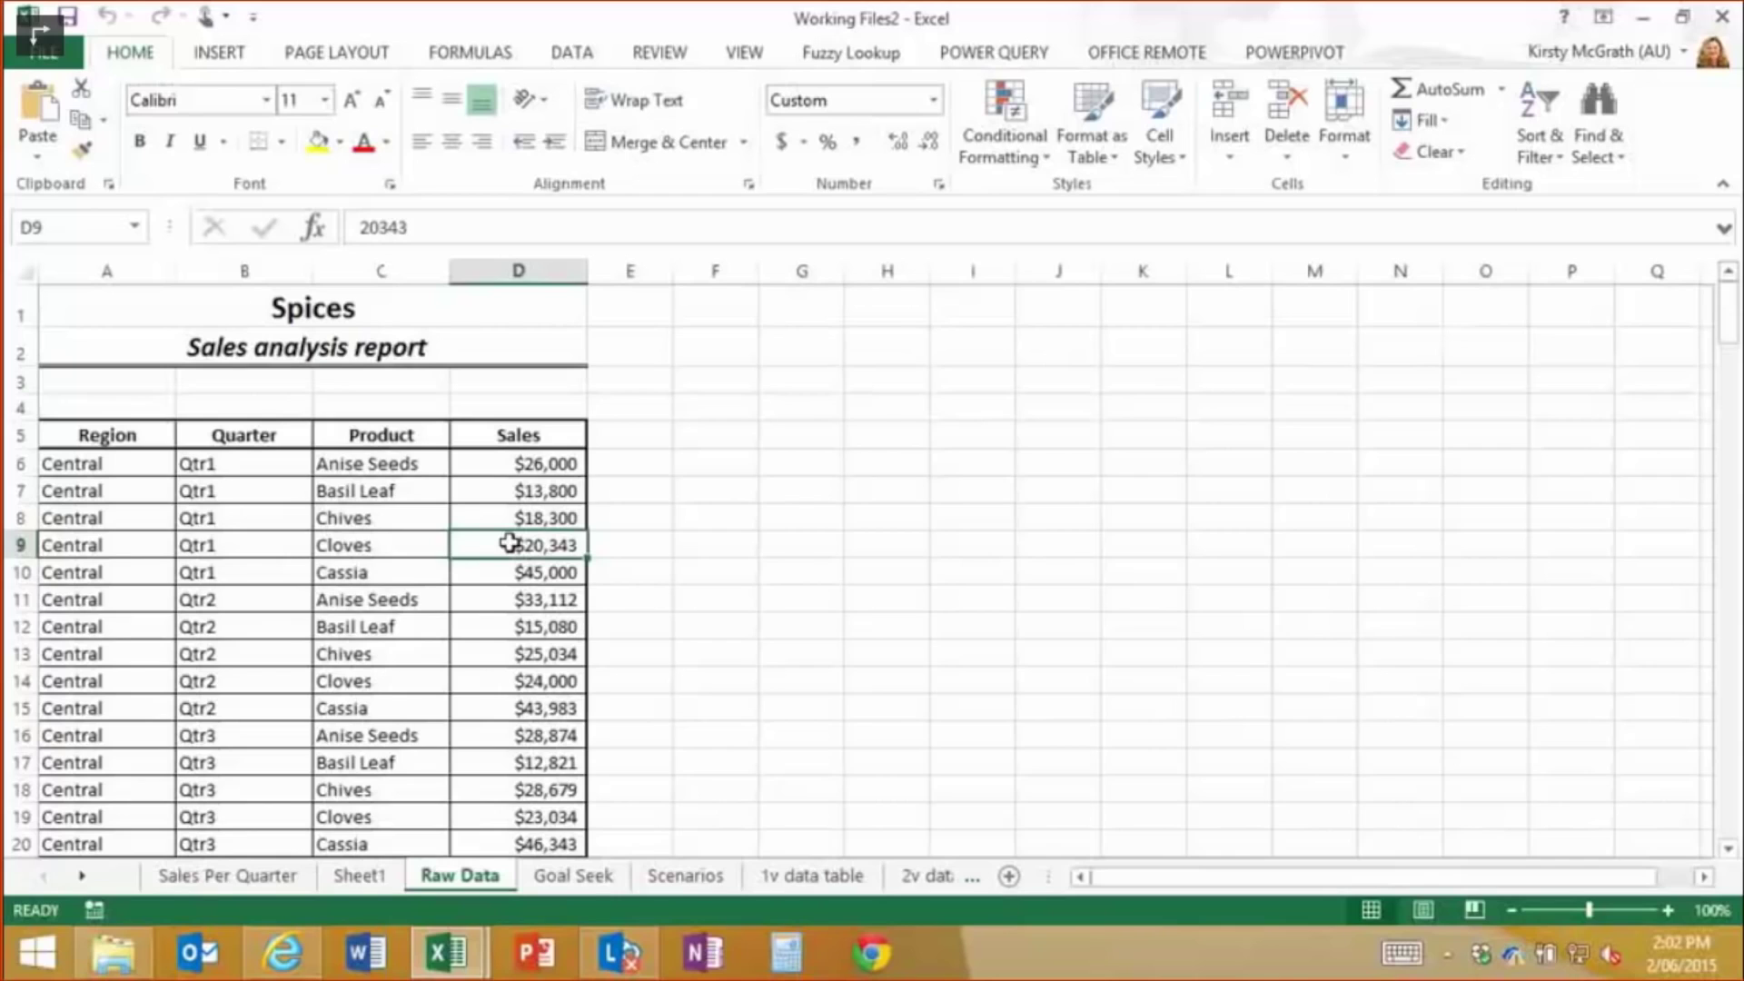
{"action": "left_click", "coordinate": [499, 266]}
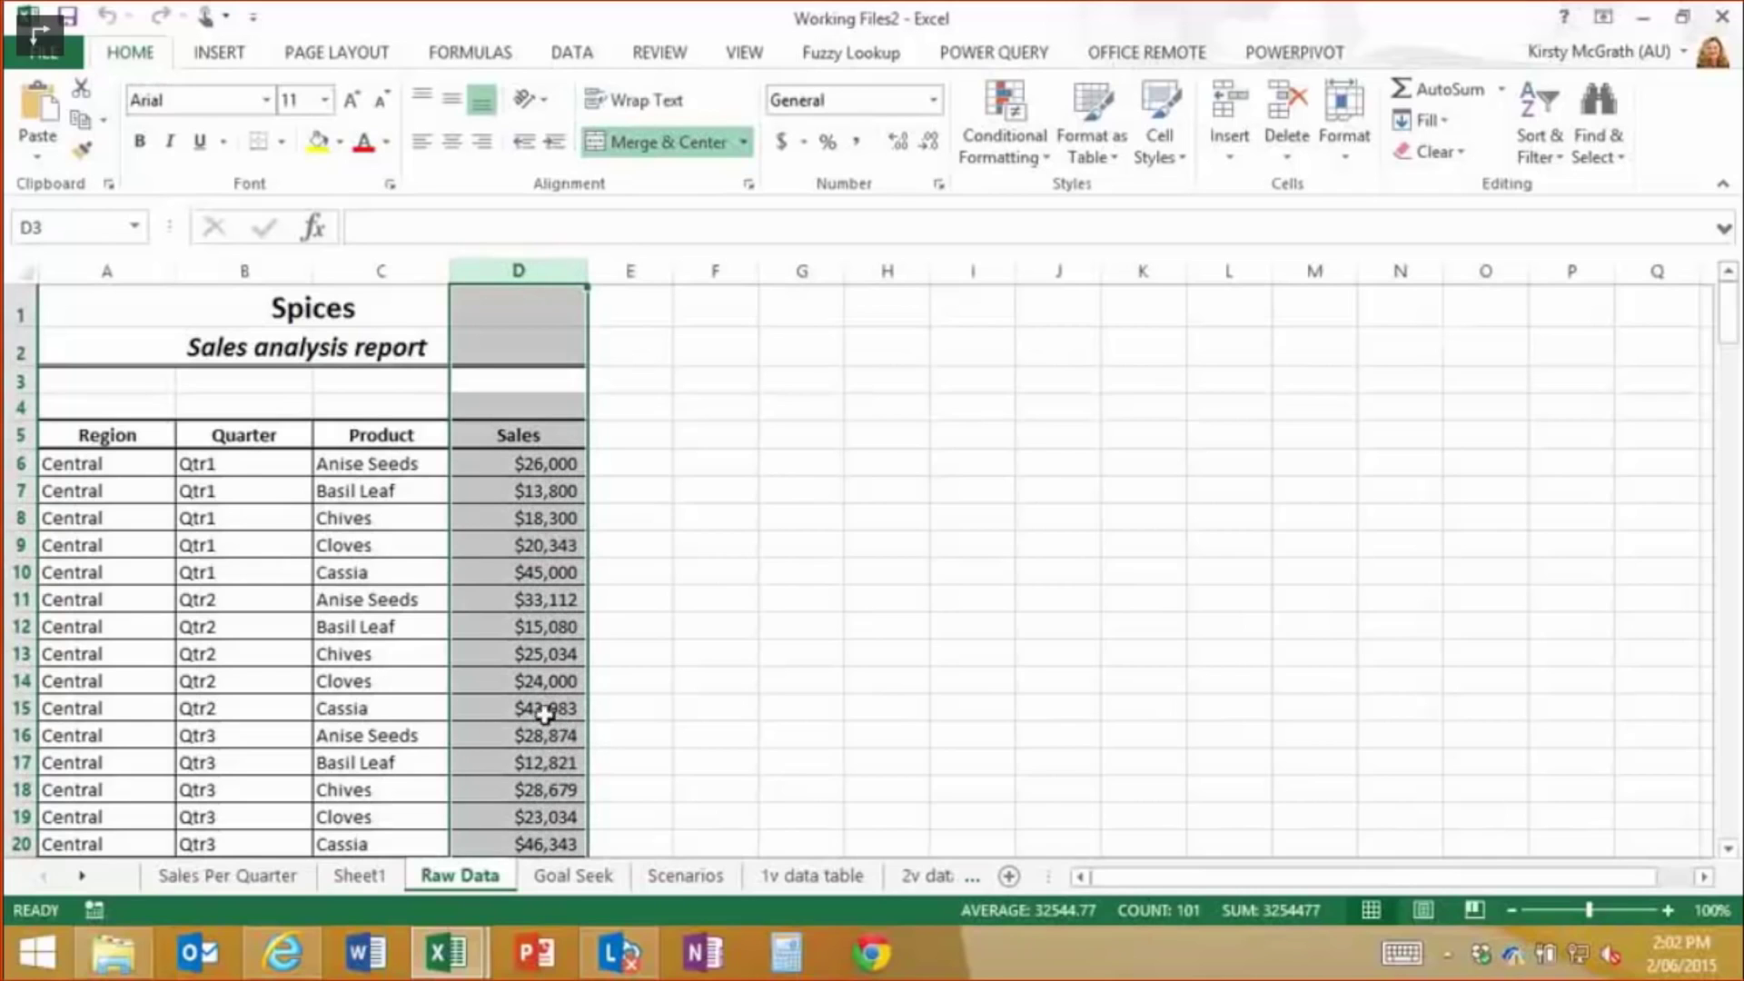
{"action": "right_click", "coordinate": [525, 636]}
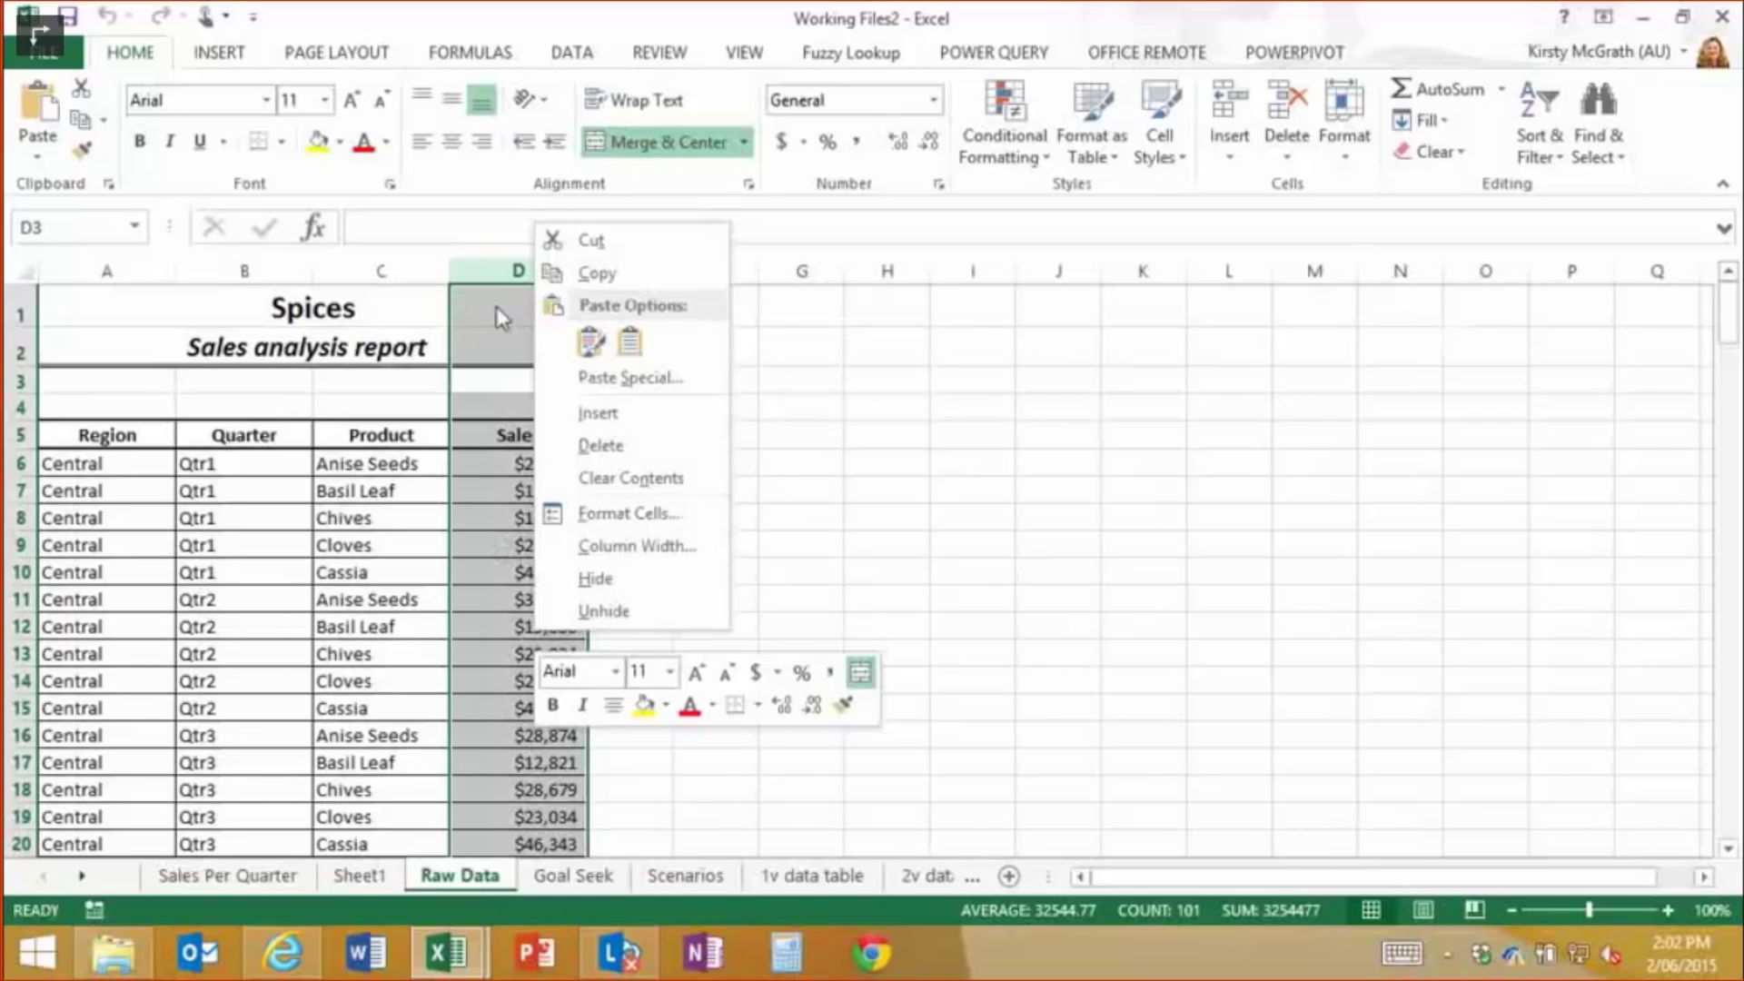
{"action": "left_click", "coordinate": [506, 518]}
{"action": "left_click", "coordinate": [506, 518]}
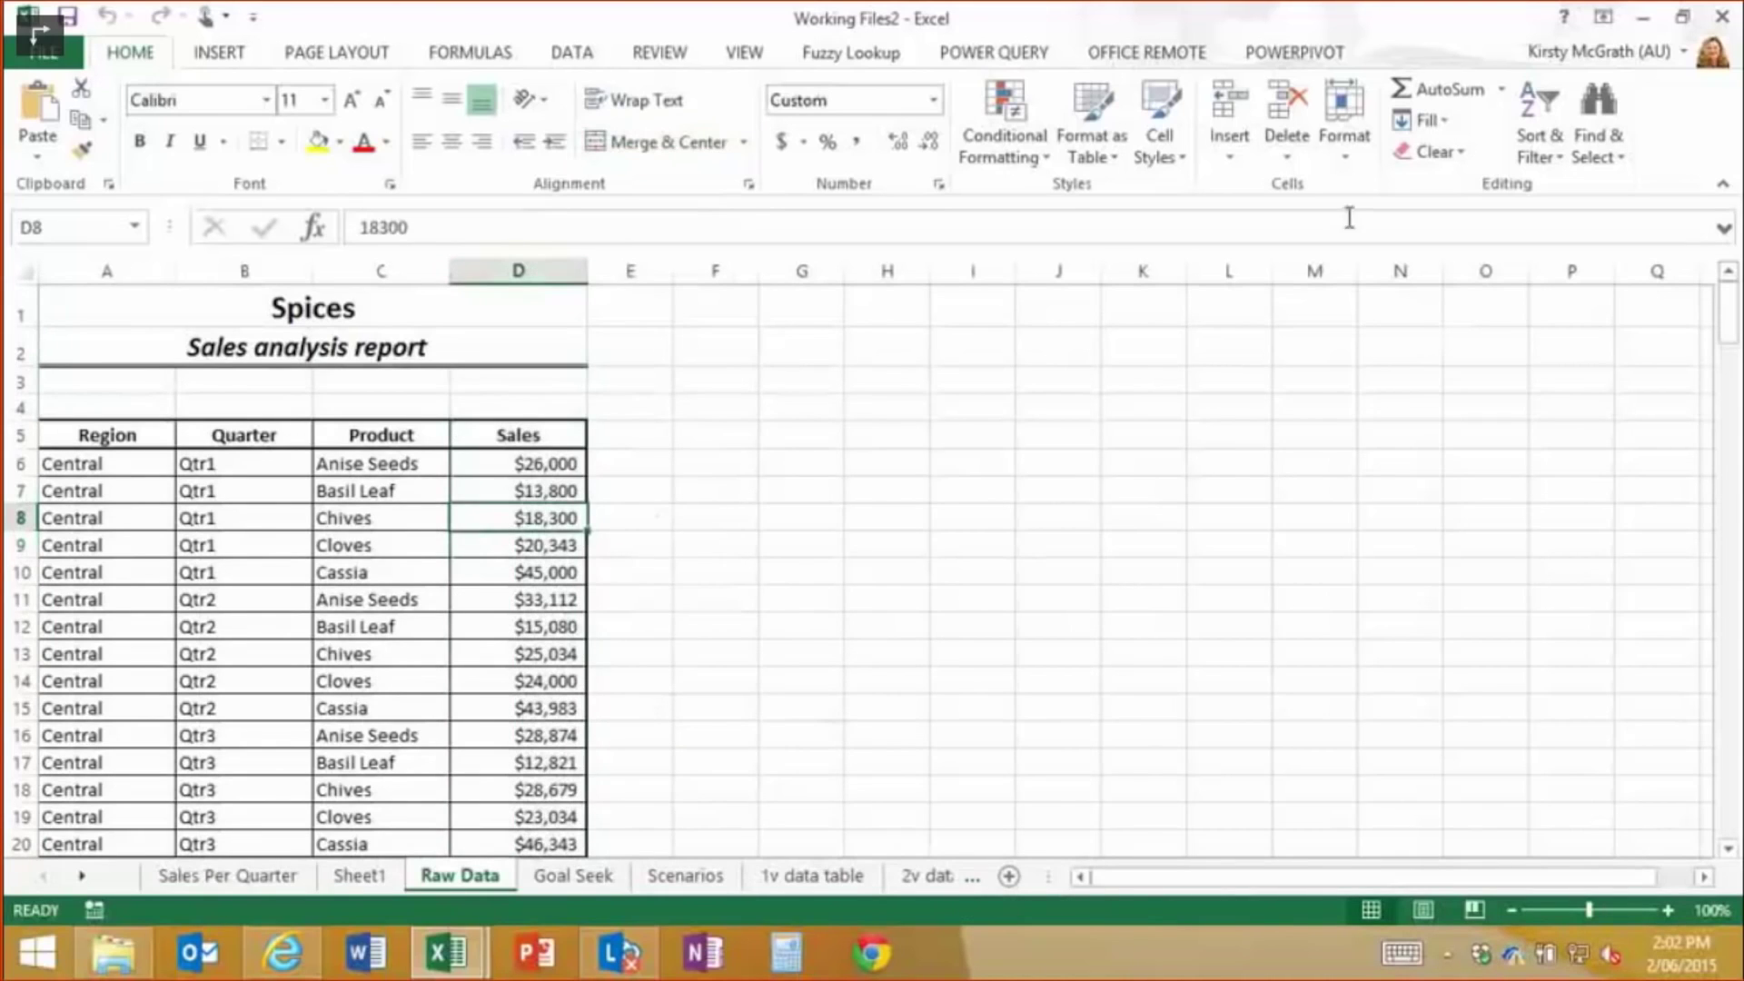
{"action": "left_click", "coordinate": [570, 270]}
{"action": "left_click", "coordinate": [1547, 135]}
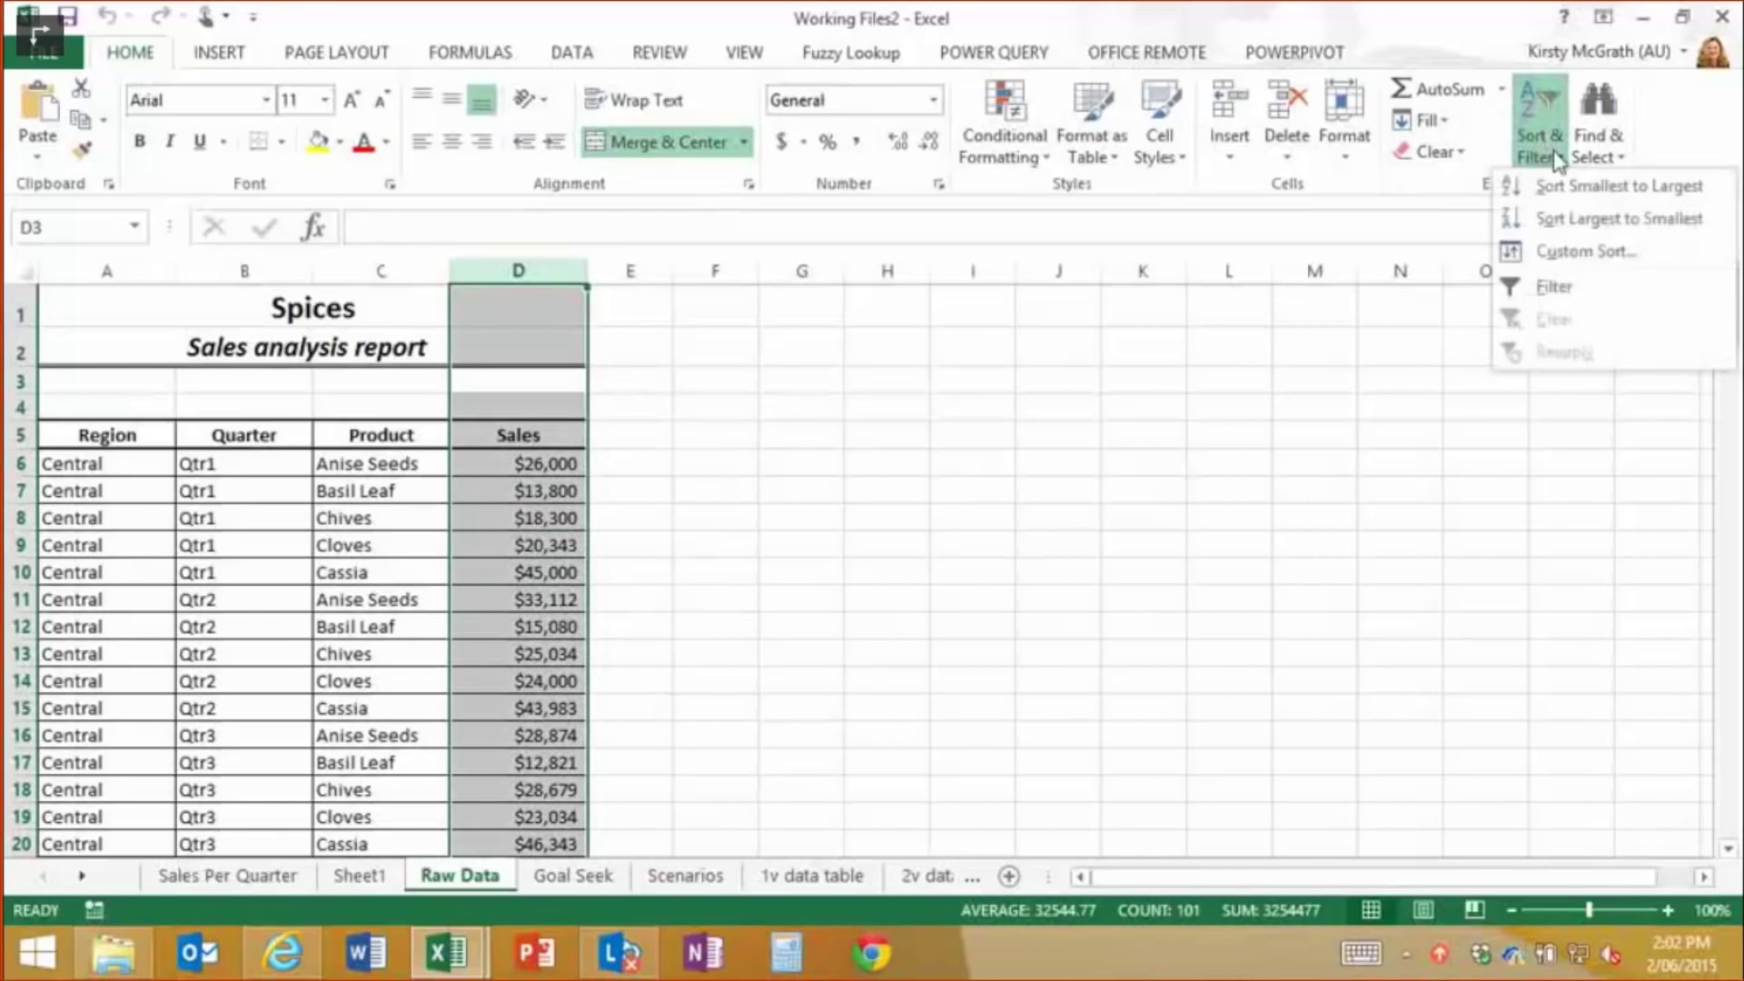
{"action": "left_click", "coordinate": [1560, 188]}
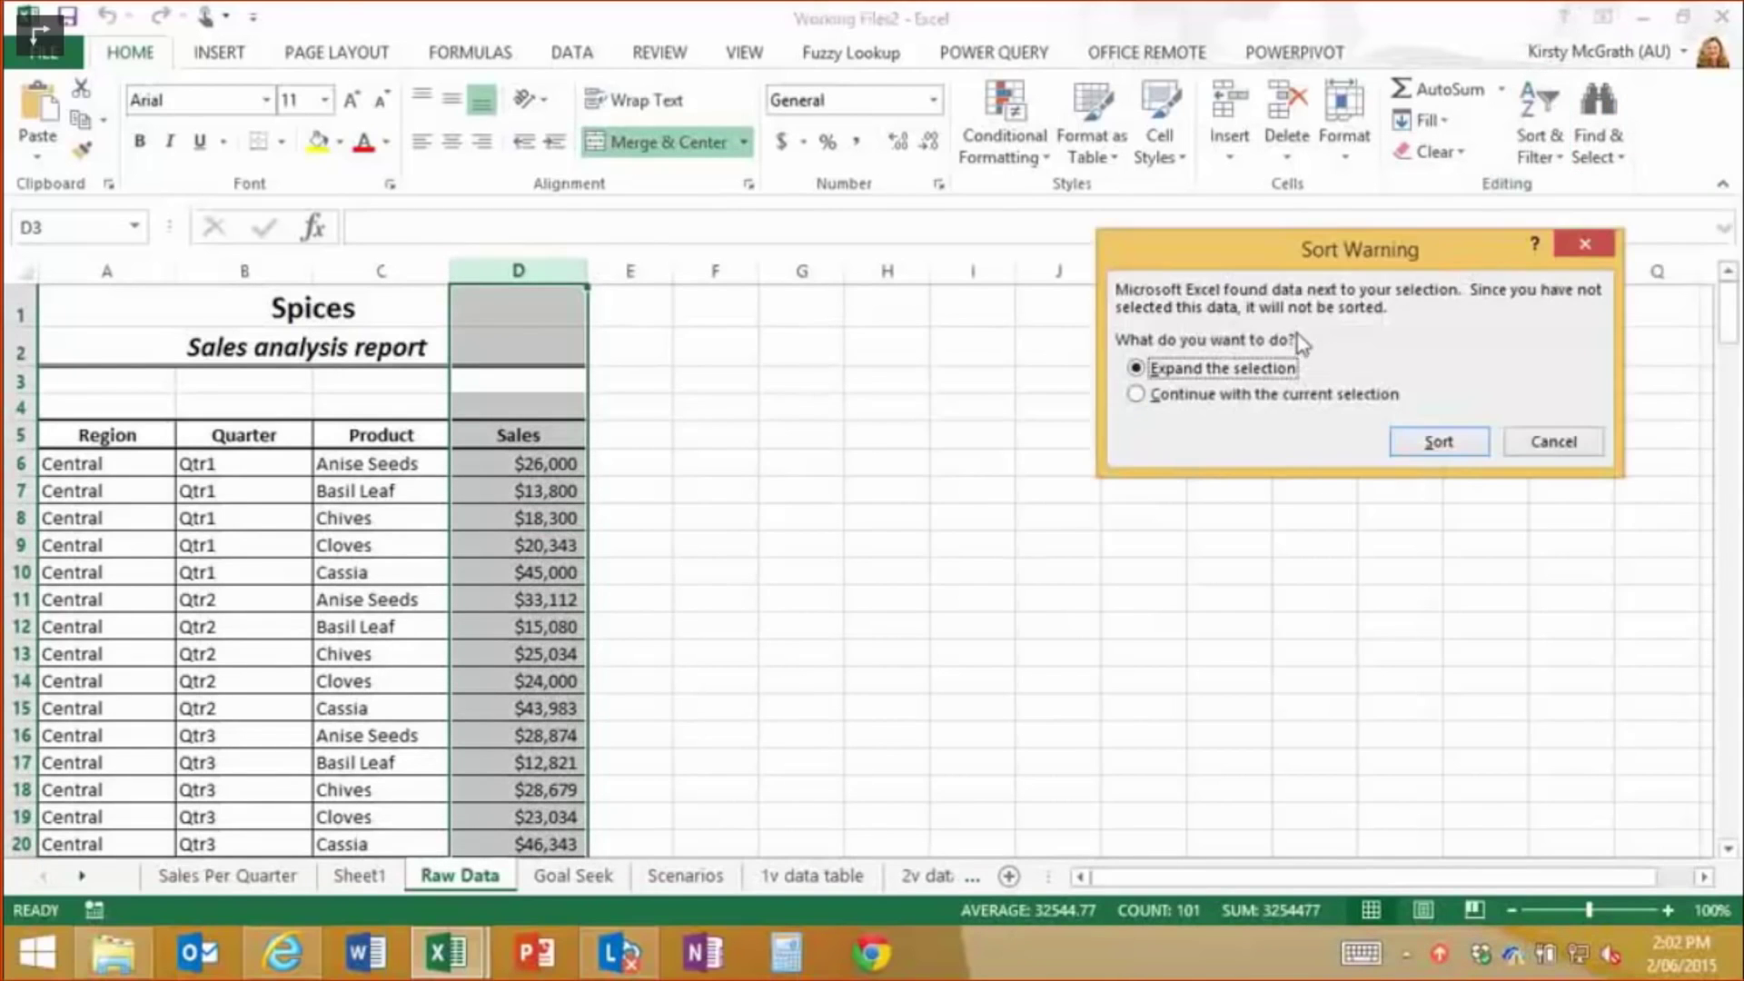
{"action": "left_click", "coordinate": [1553, 443]}
Sort the sales report rows by the Sales column from smallest to largest
{"action": "left_click", "coordinate": [543, 527]}
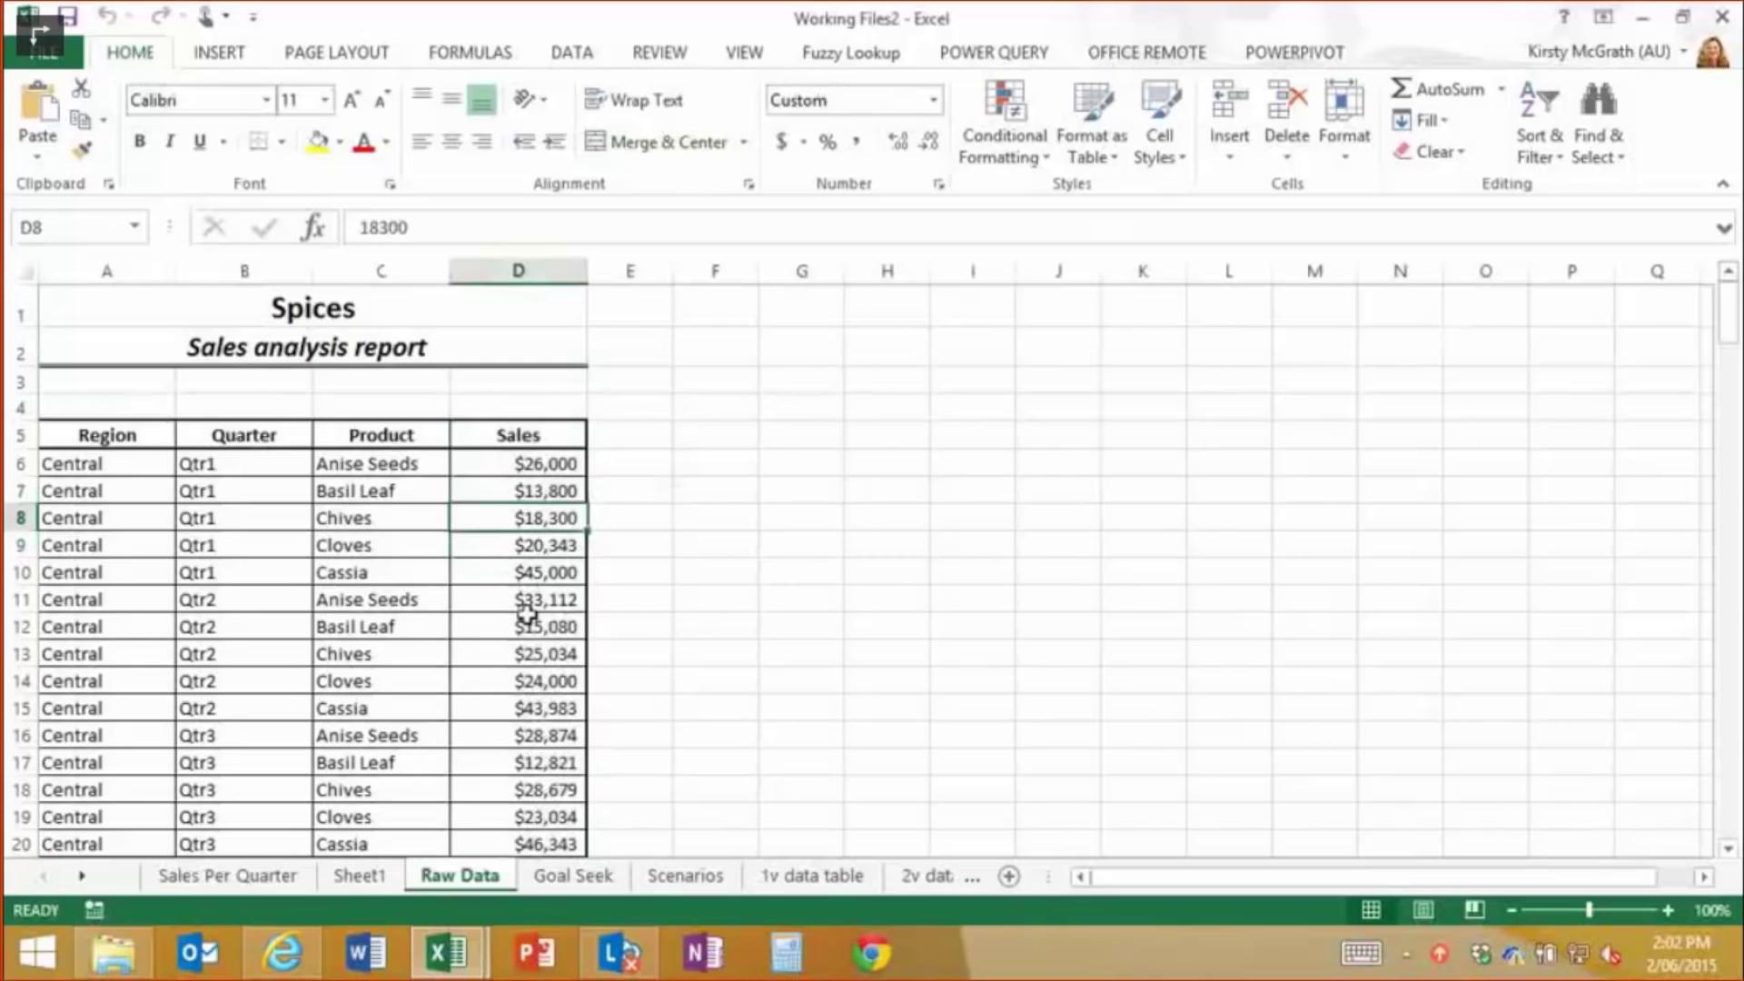
{"action": "right_click", "coordinate": [514, 520]}
{"action": "mouse_move", "coordinate": [684, 745]}
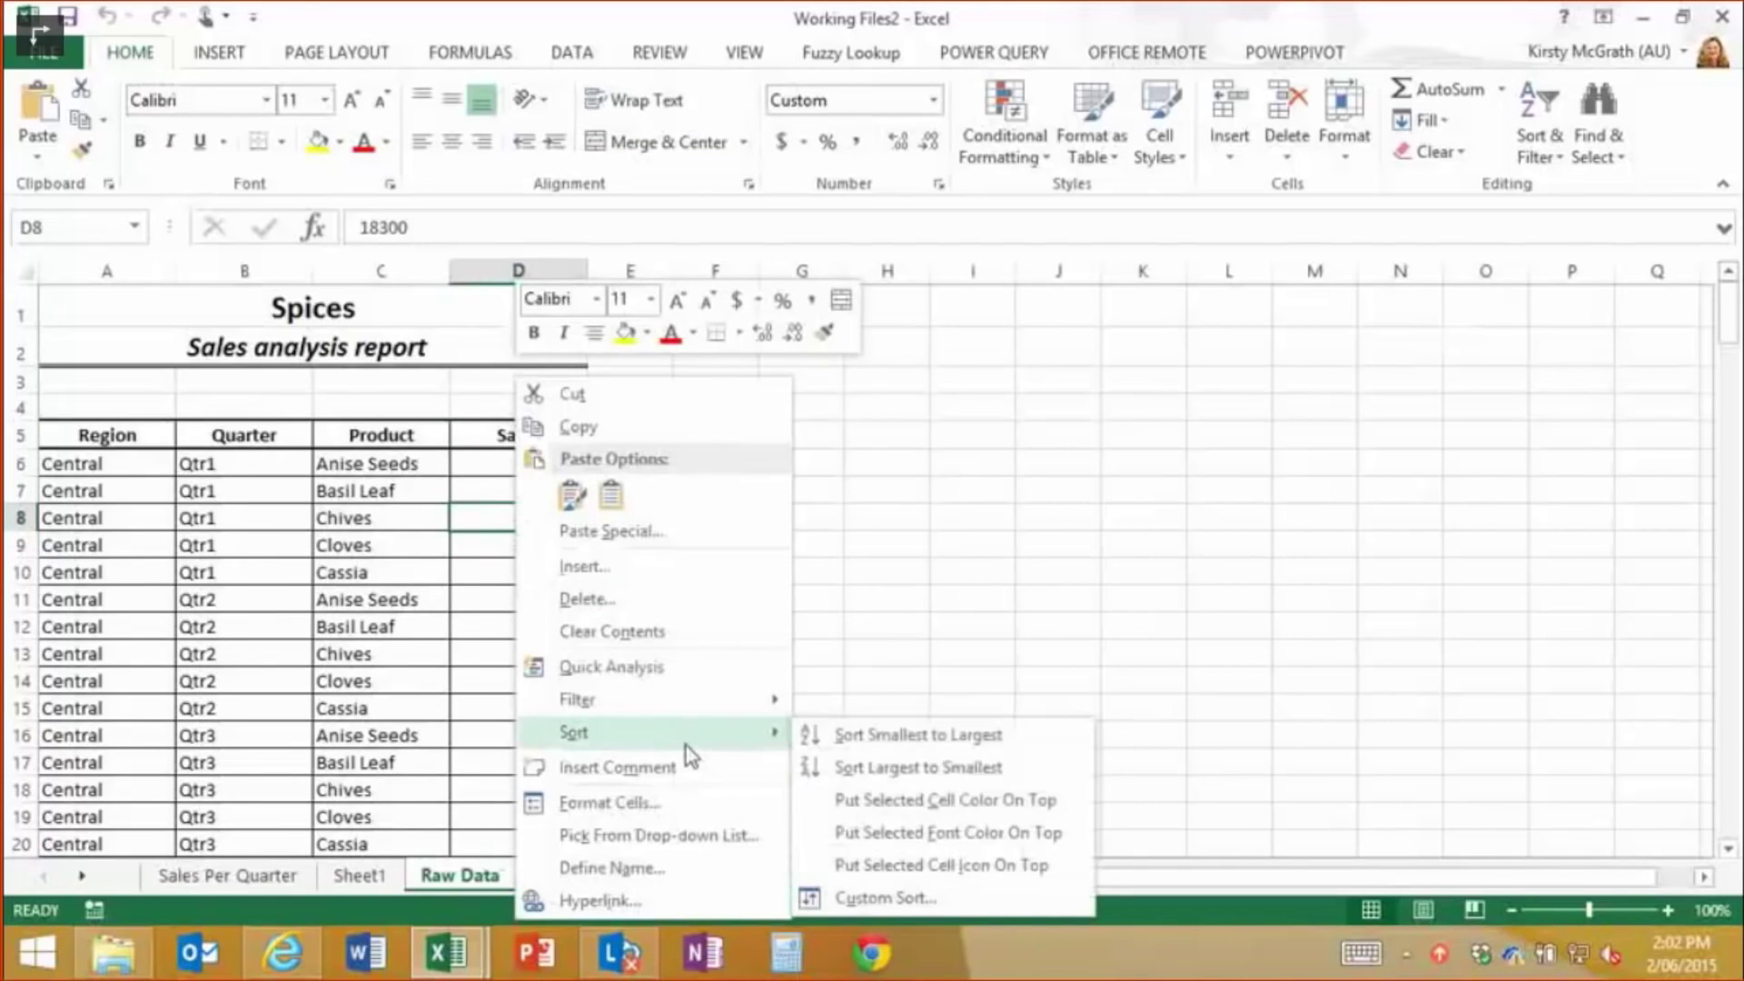
{"action": "left_click", "coordinate": [908, 737]}
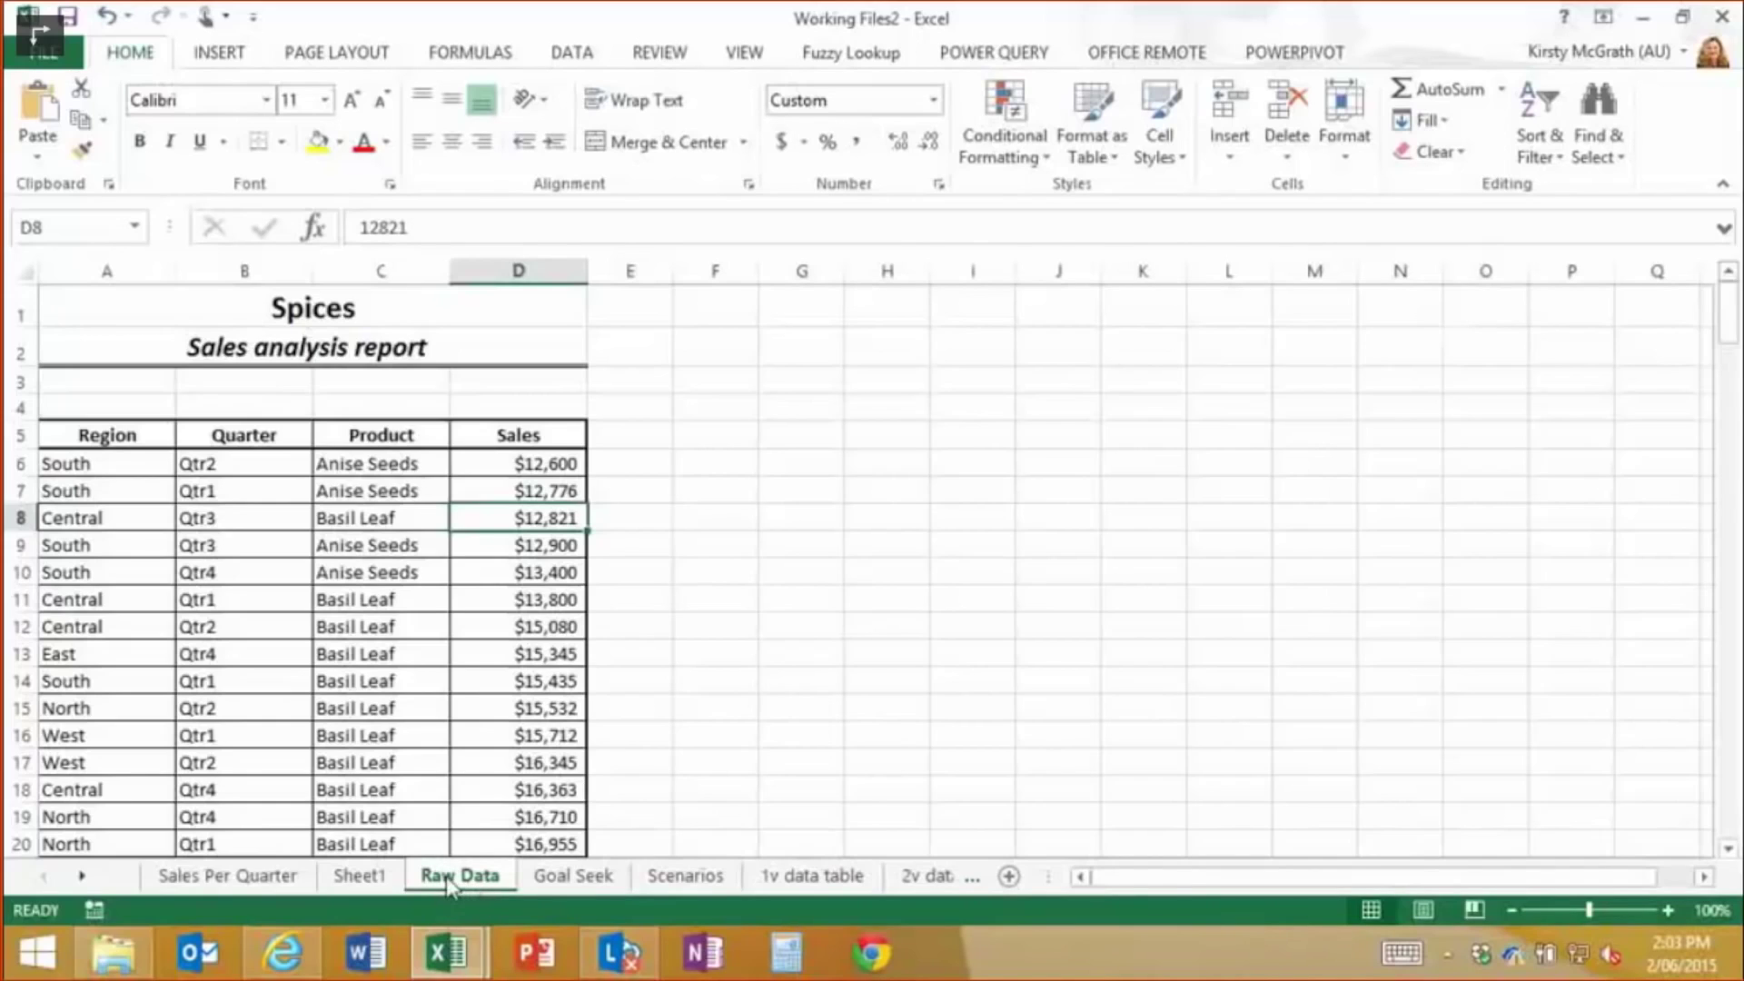
Duplicate the Raw Data sheet in front of Goal Seek and delete rows 1 to 4 from the copy
{"action": "mouse_move", "coordinate": [452, 876]}
{"action": "left_mouse_down"}
{"action": "mouse_move", "coordinate": [471, 882]}
{"action": "mouse_move", "coordinate": [444, 857]}
{"action": "left_mouse_up"}
{"action": "left_click_drag", "start_coordinate": [450, 872], "coordinate": [568, 877]}
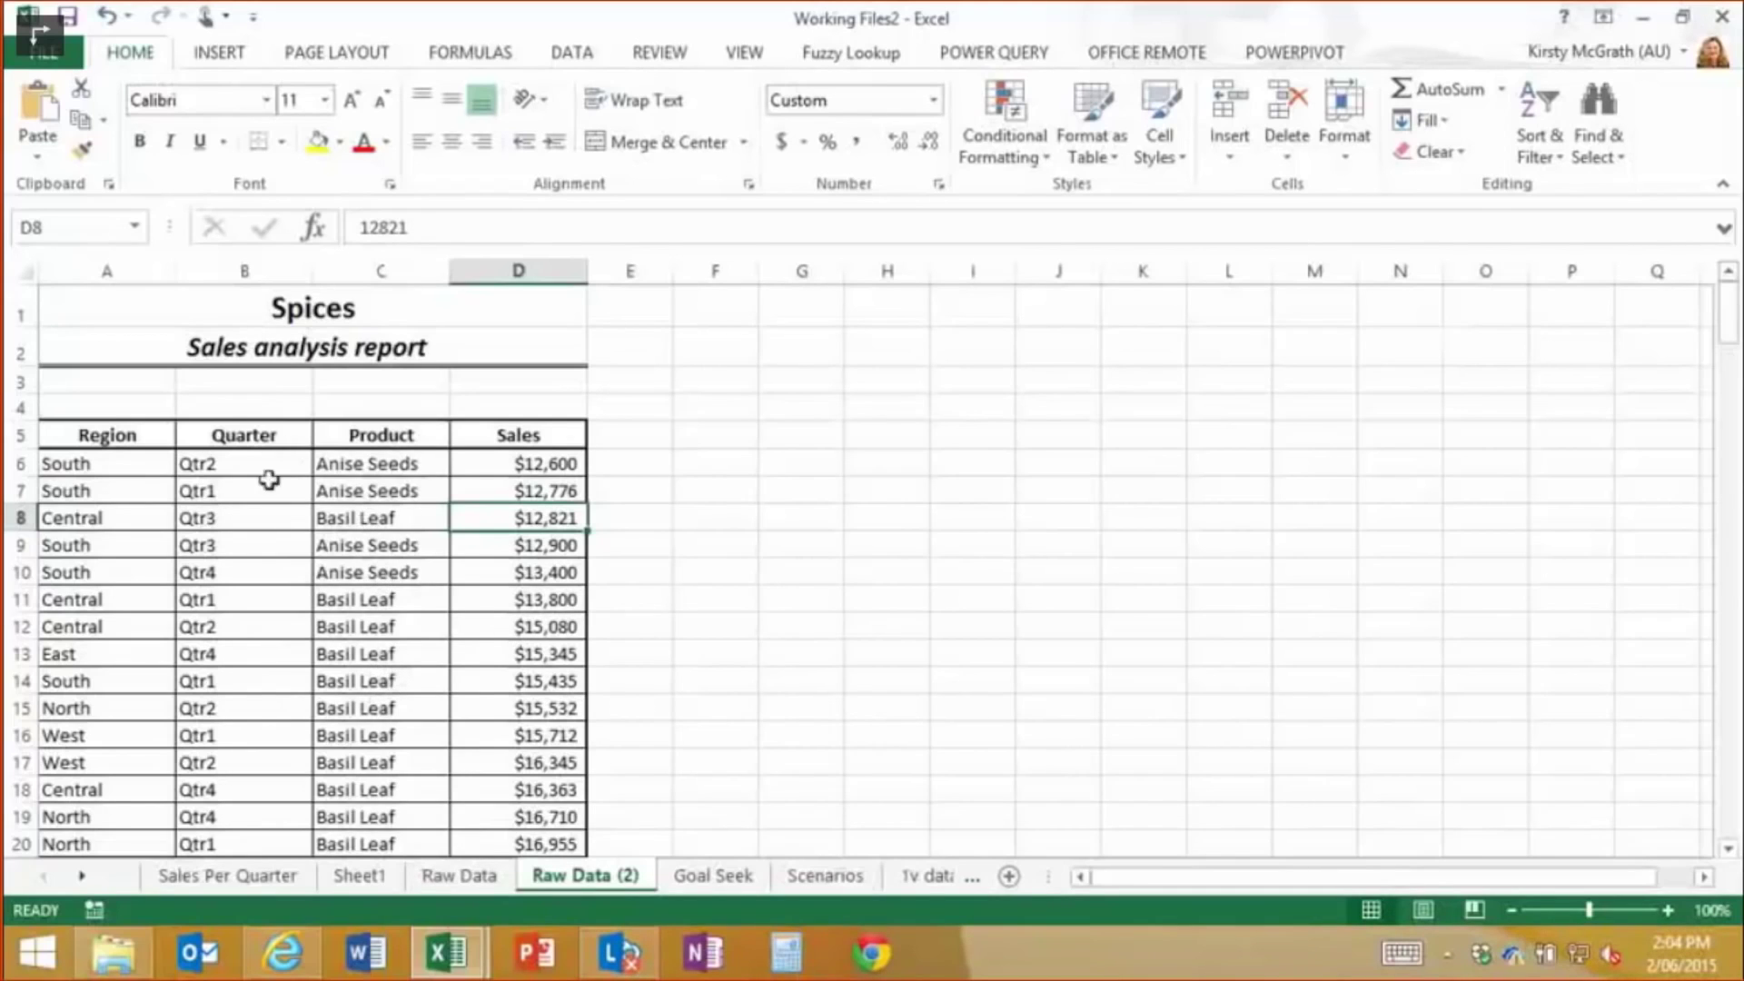
{"action": "left_click_drag", "start_coordinate": [21, 407], "coordinate": [19, 308]}
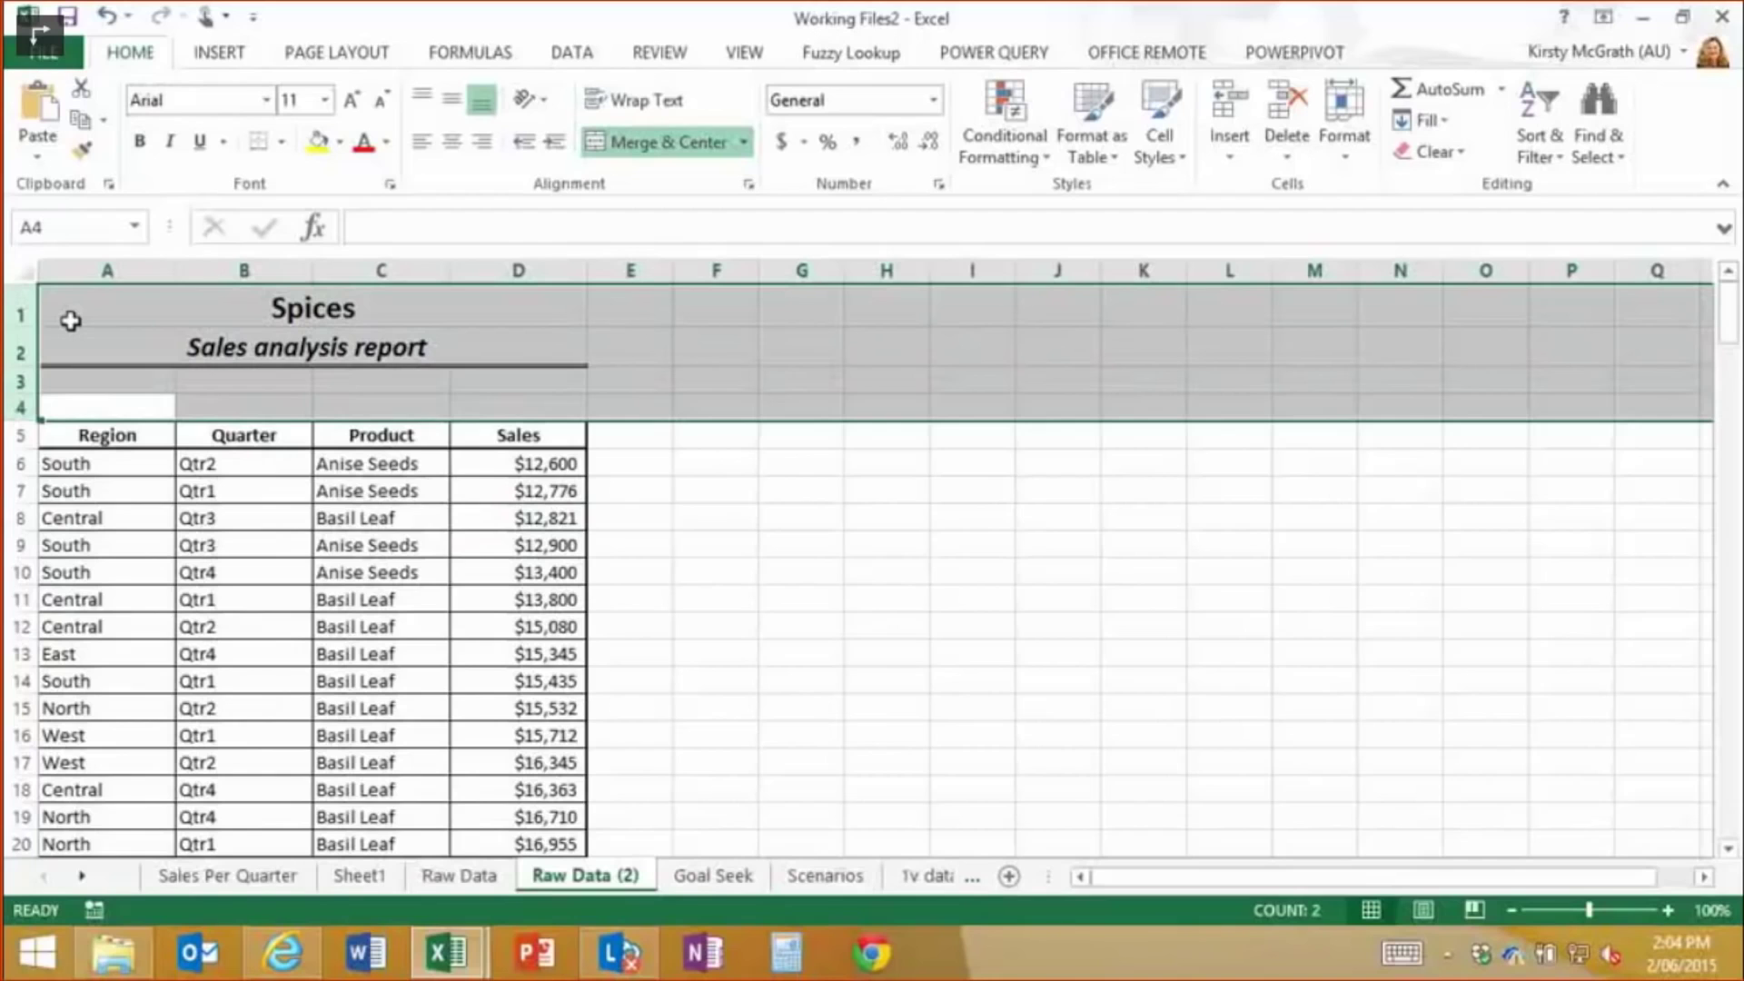
{"action": "key", "text": "ctrl+minus"}
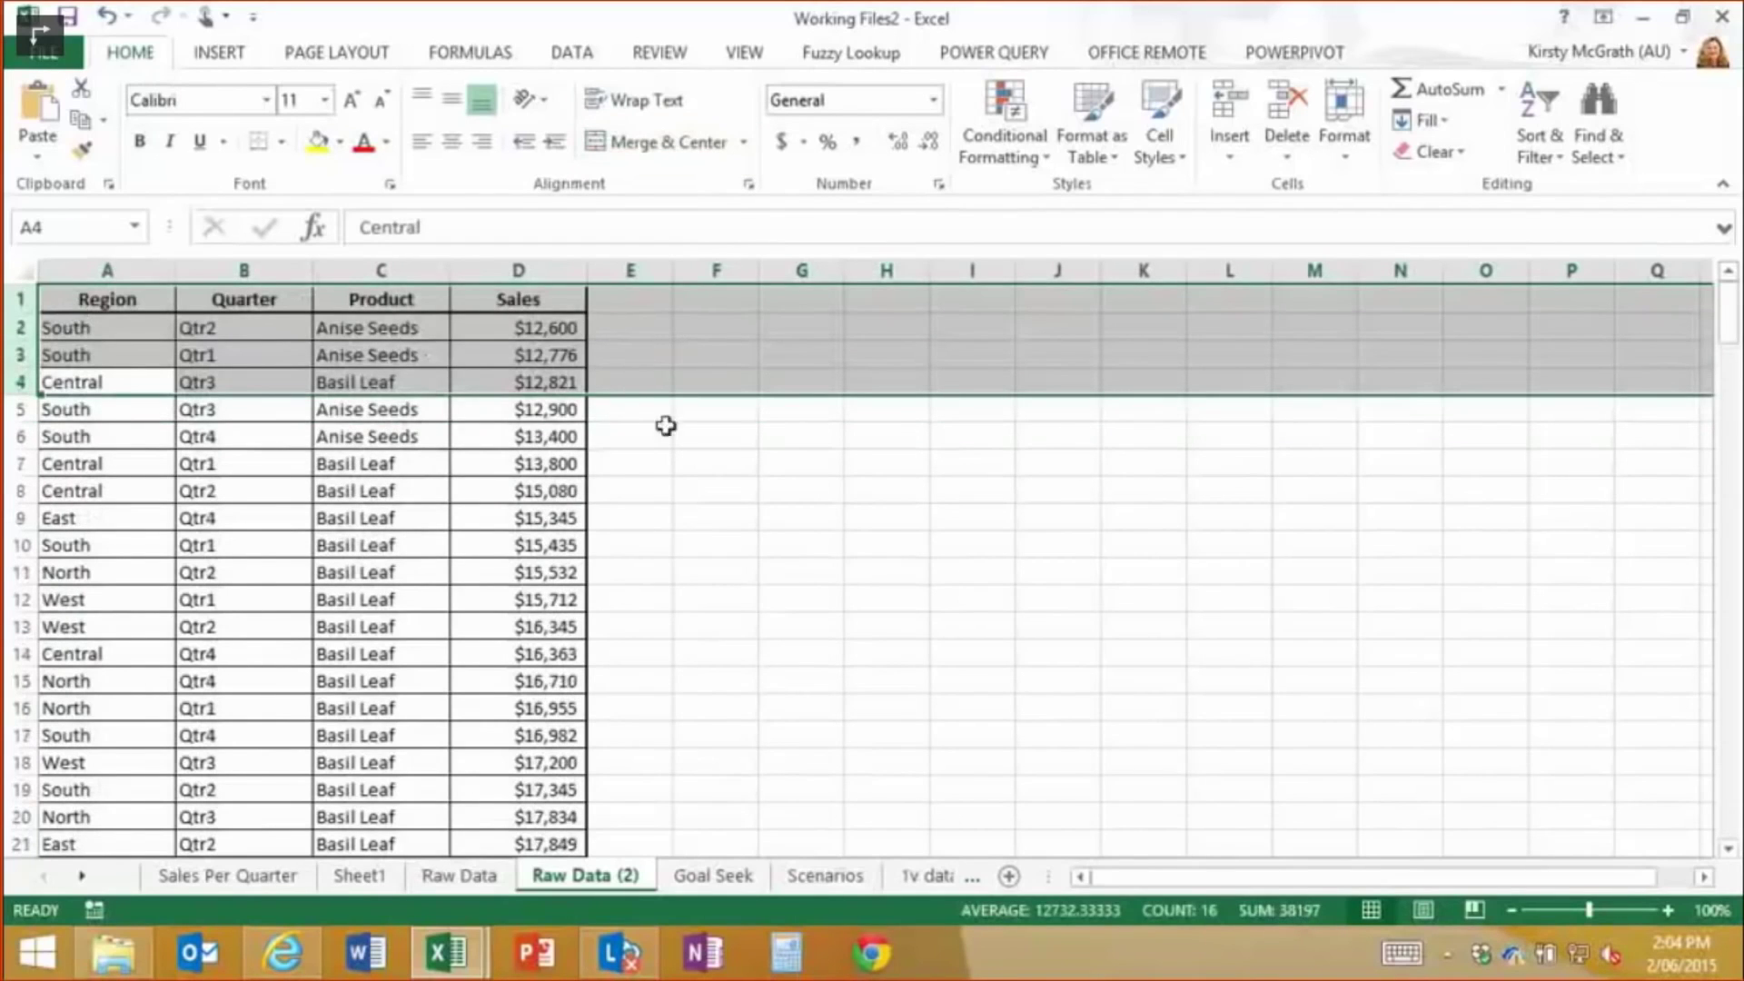
Delete rows 3 to 8 in the duplicated sheet
{"action": "left_click", "coordinate": [531, 351]}
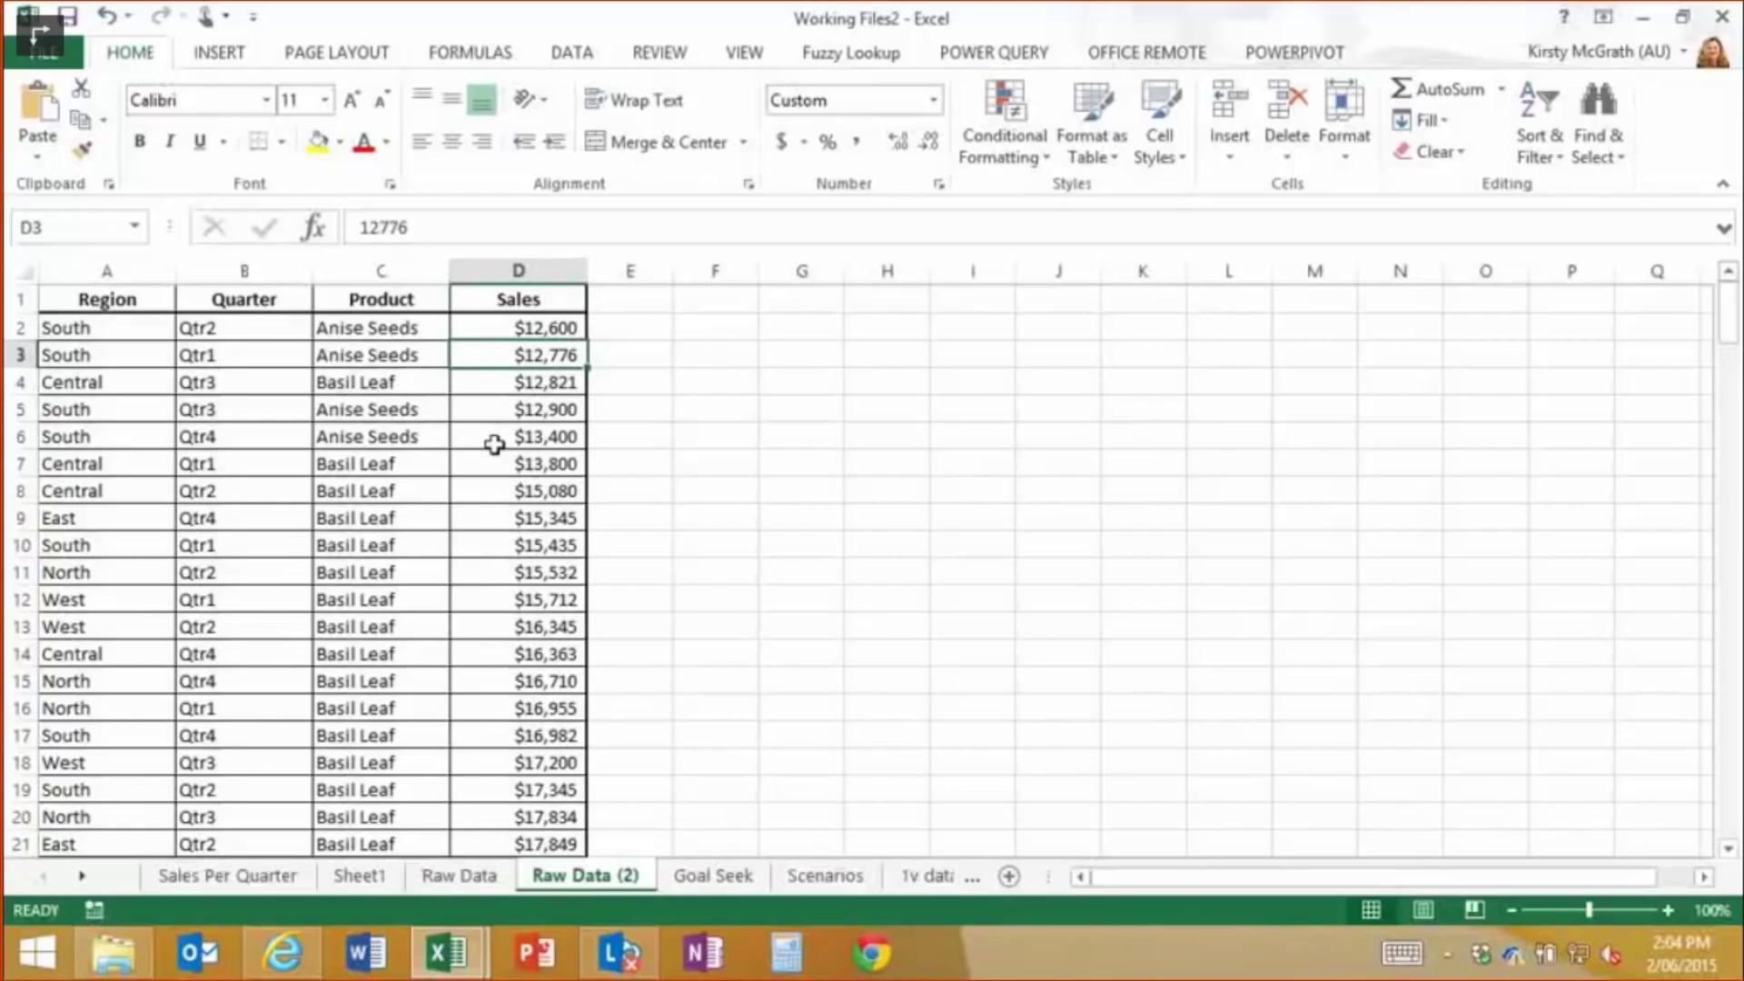
{"action": "key", "text": "shift+space"}
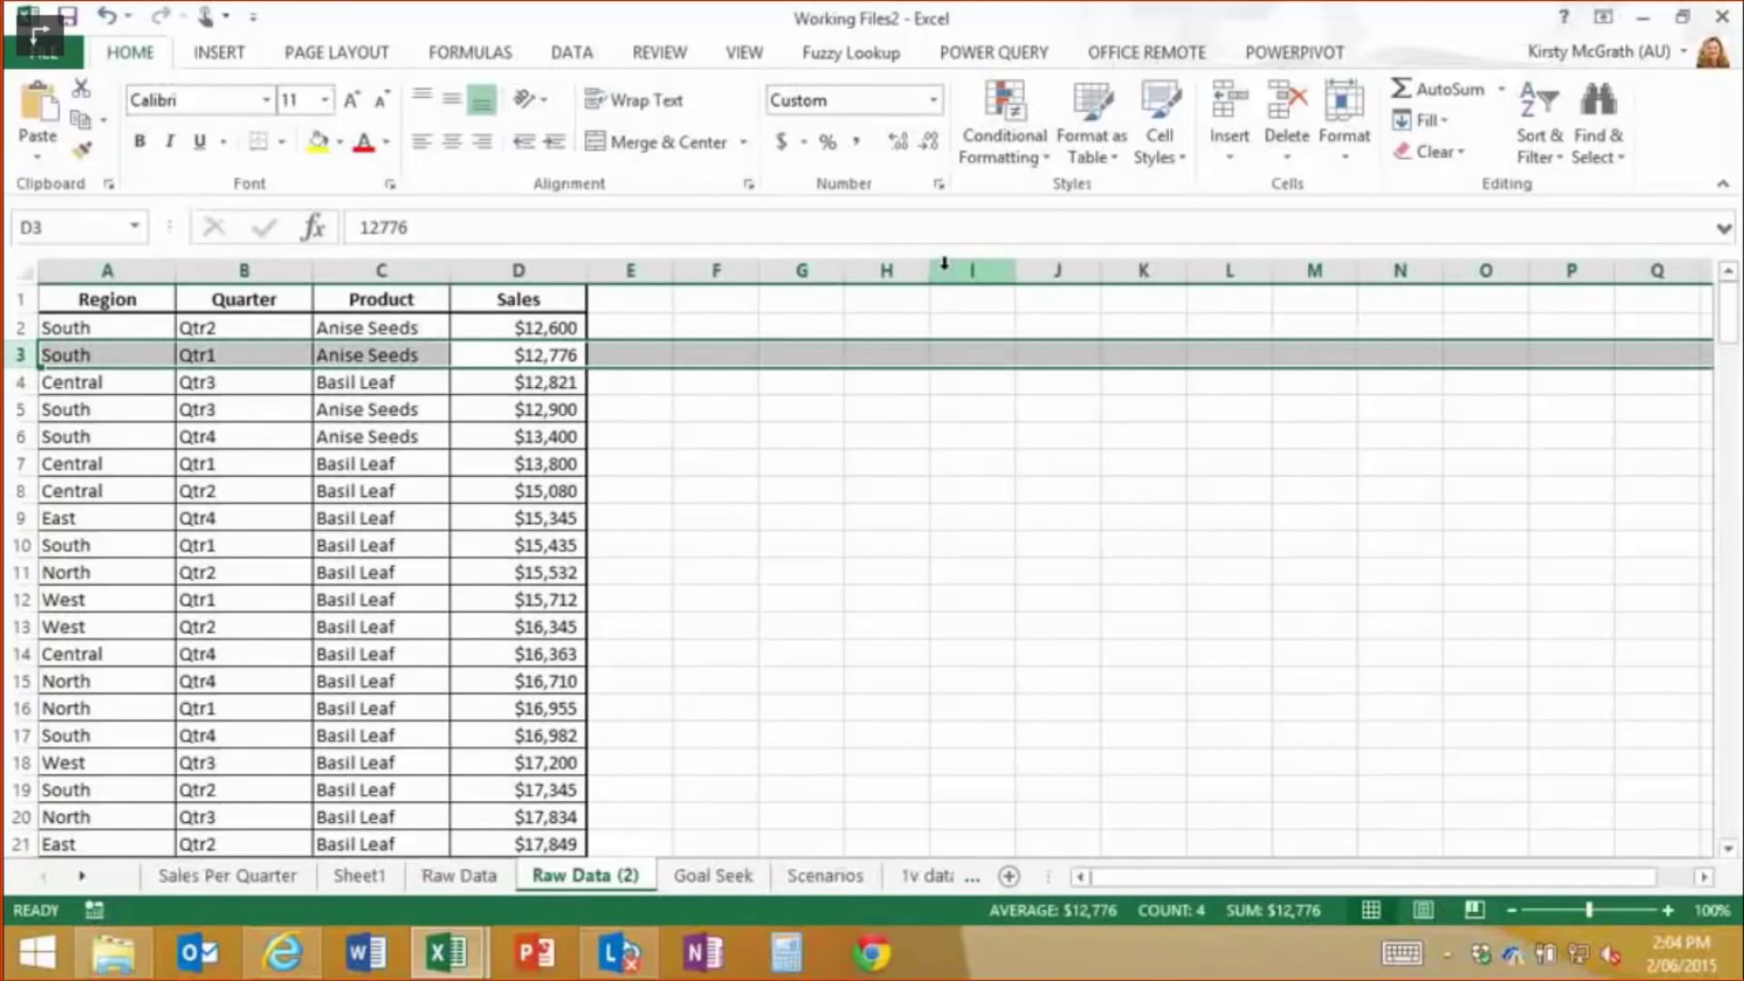
{"action": "key", "text": "shift+Down"}
{"action": "key", "text": "shift+Down"}
{"action": "key", "text": "shift+Down"}
{"action": "key", "text": "shift+Down"}
{"action": "key", "text": "shift+Down"}
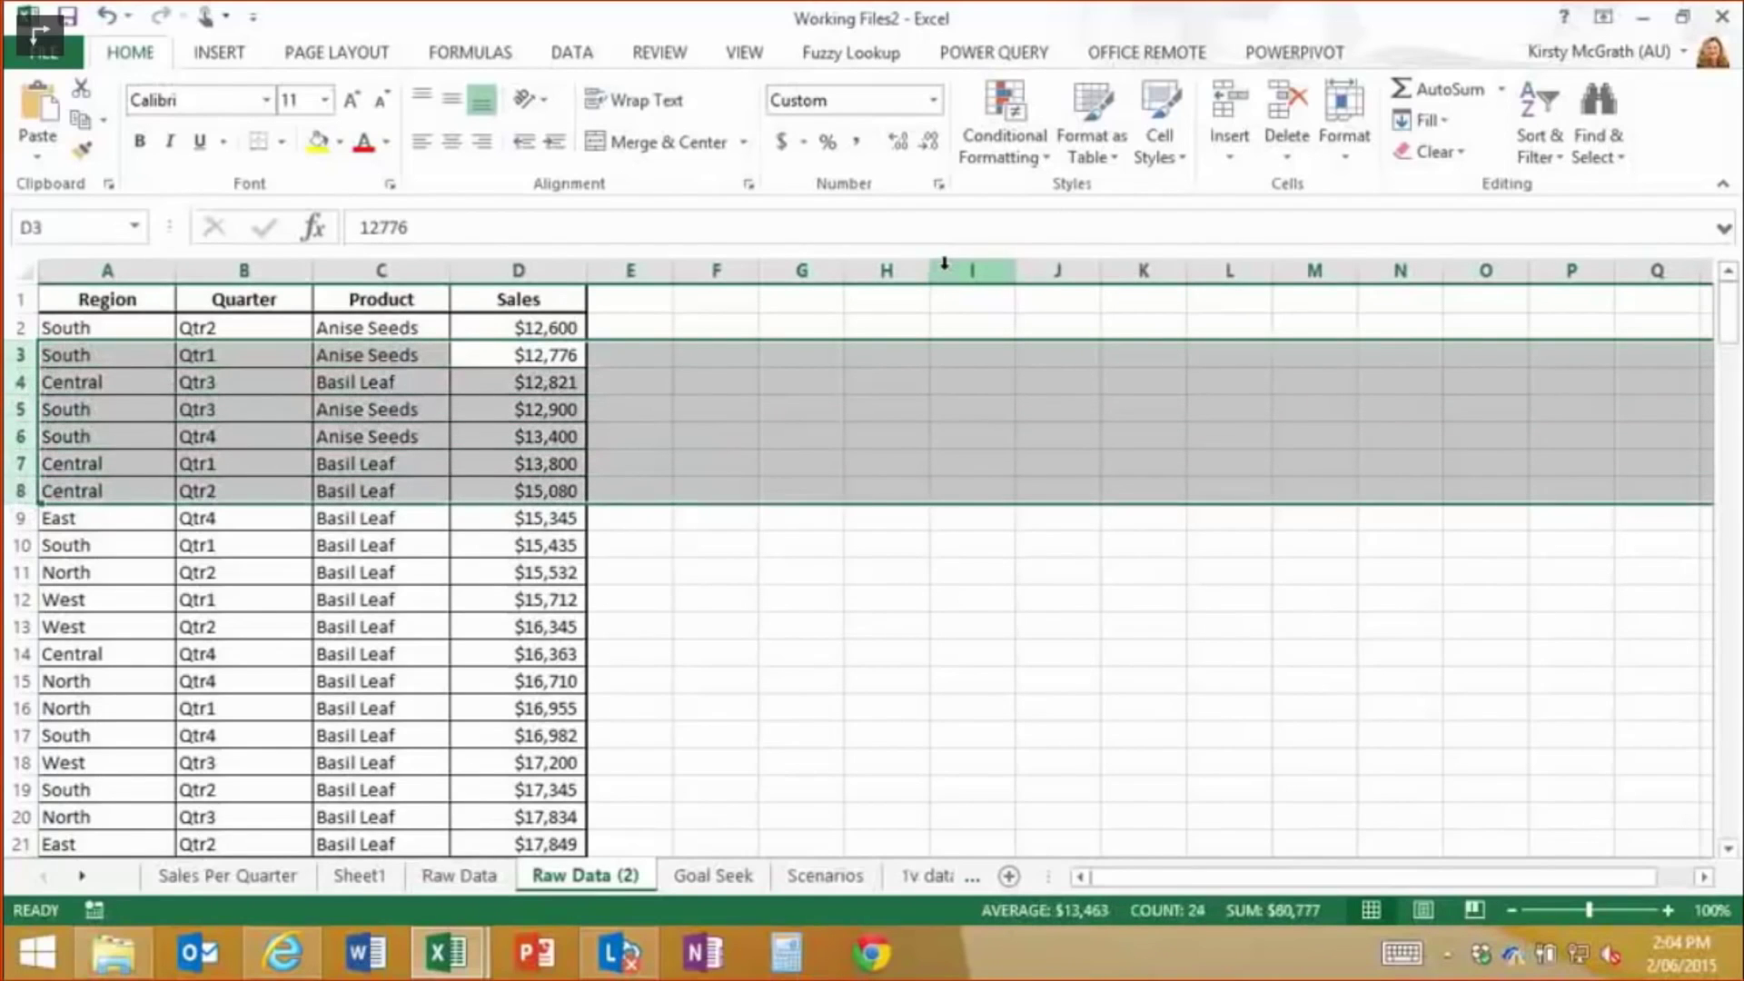
{"action": "key", "text": "ctrl+minus"}
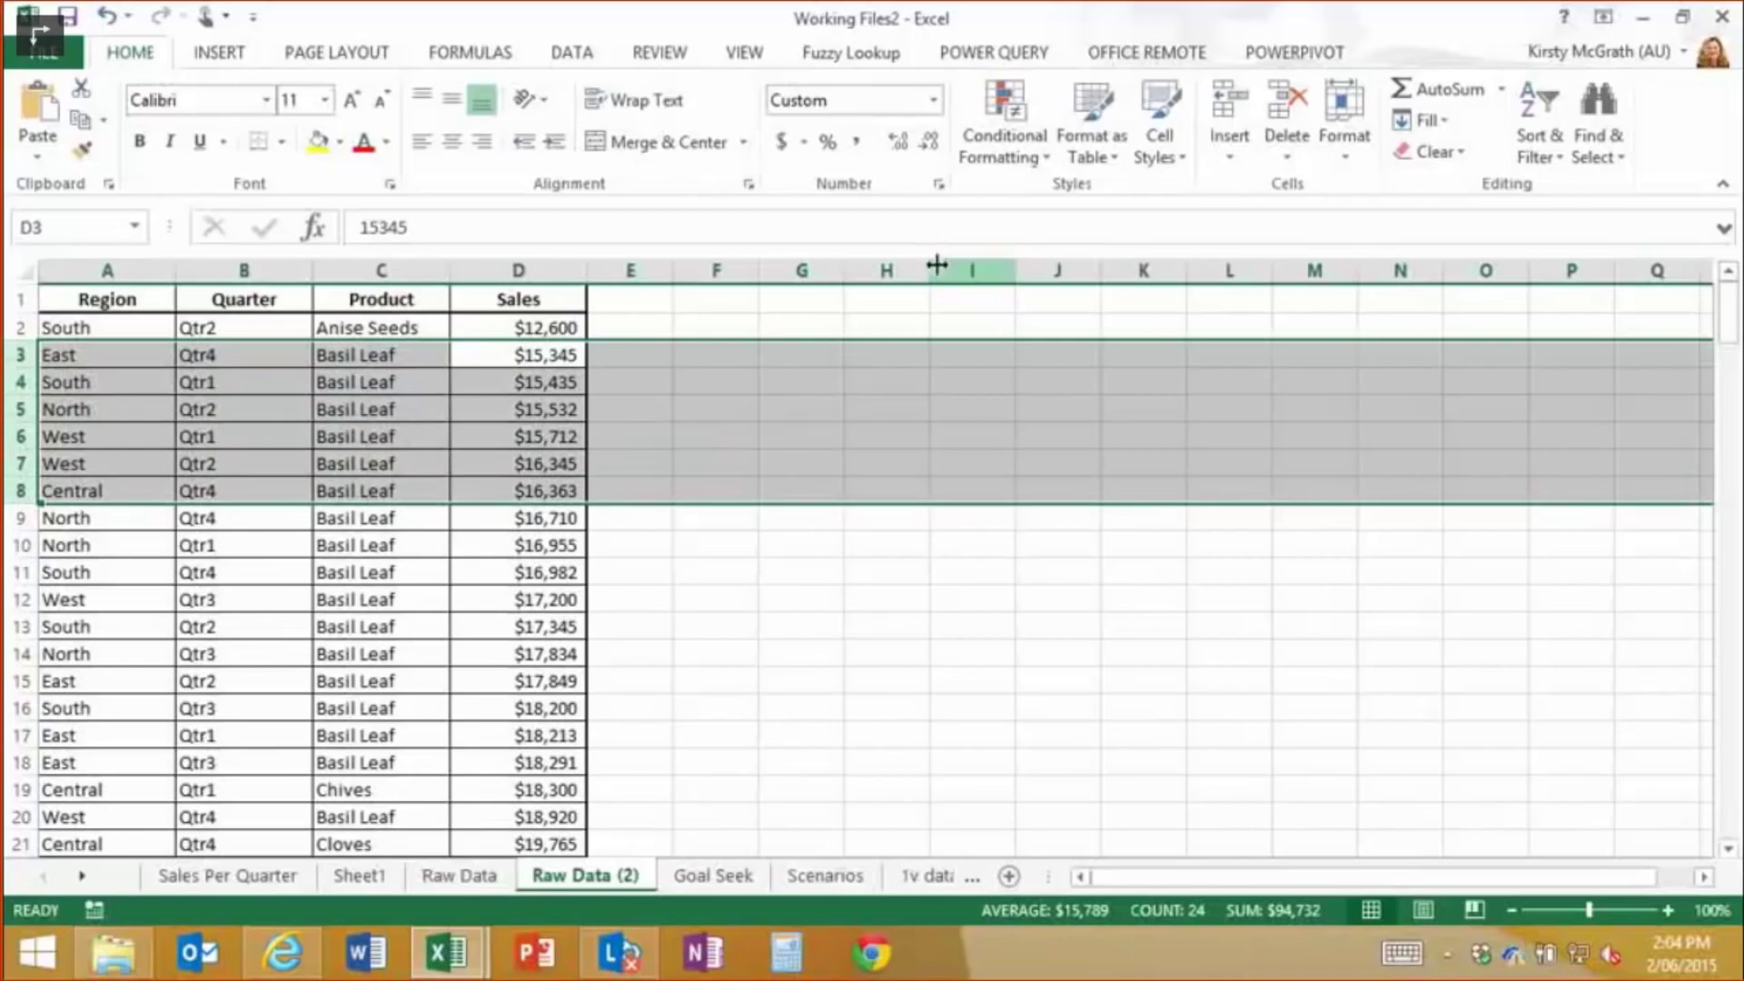
{"action": "left_click", "coordinate": [551, 359]}
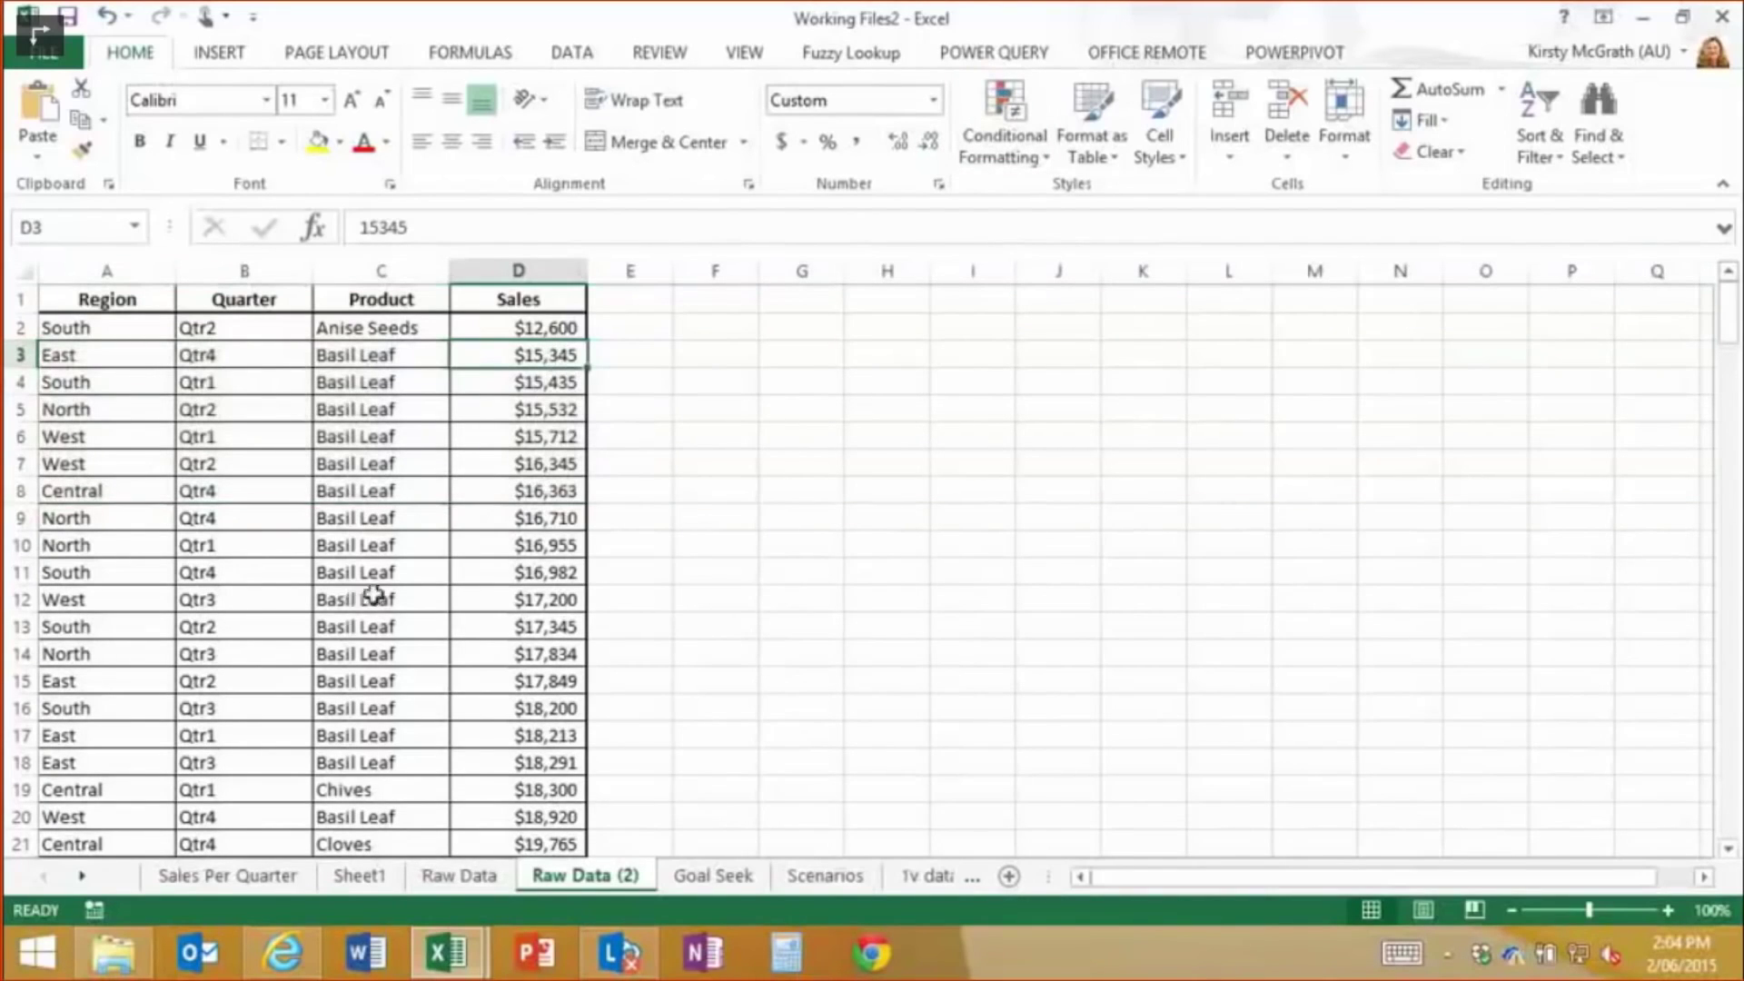
Try overwriting the Product column with a copy of the Sales column, and undo it
{"action": "left_click", "coordinate": [538, 266]}
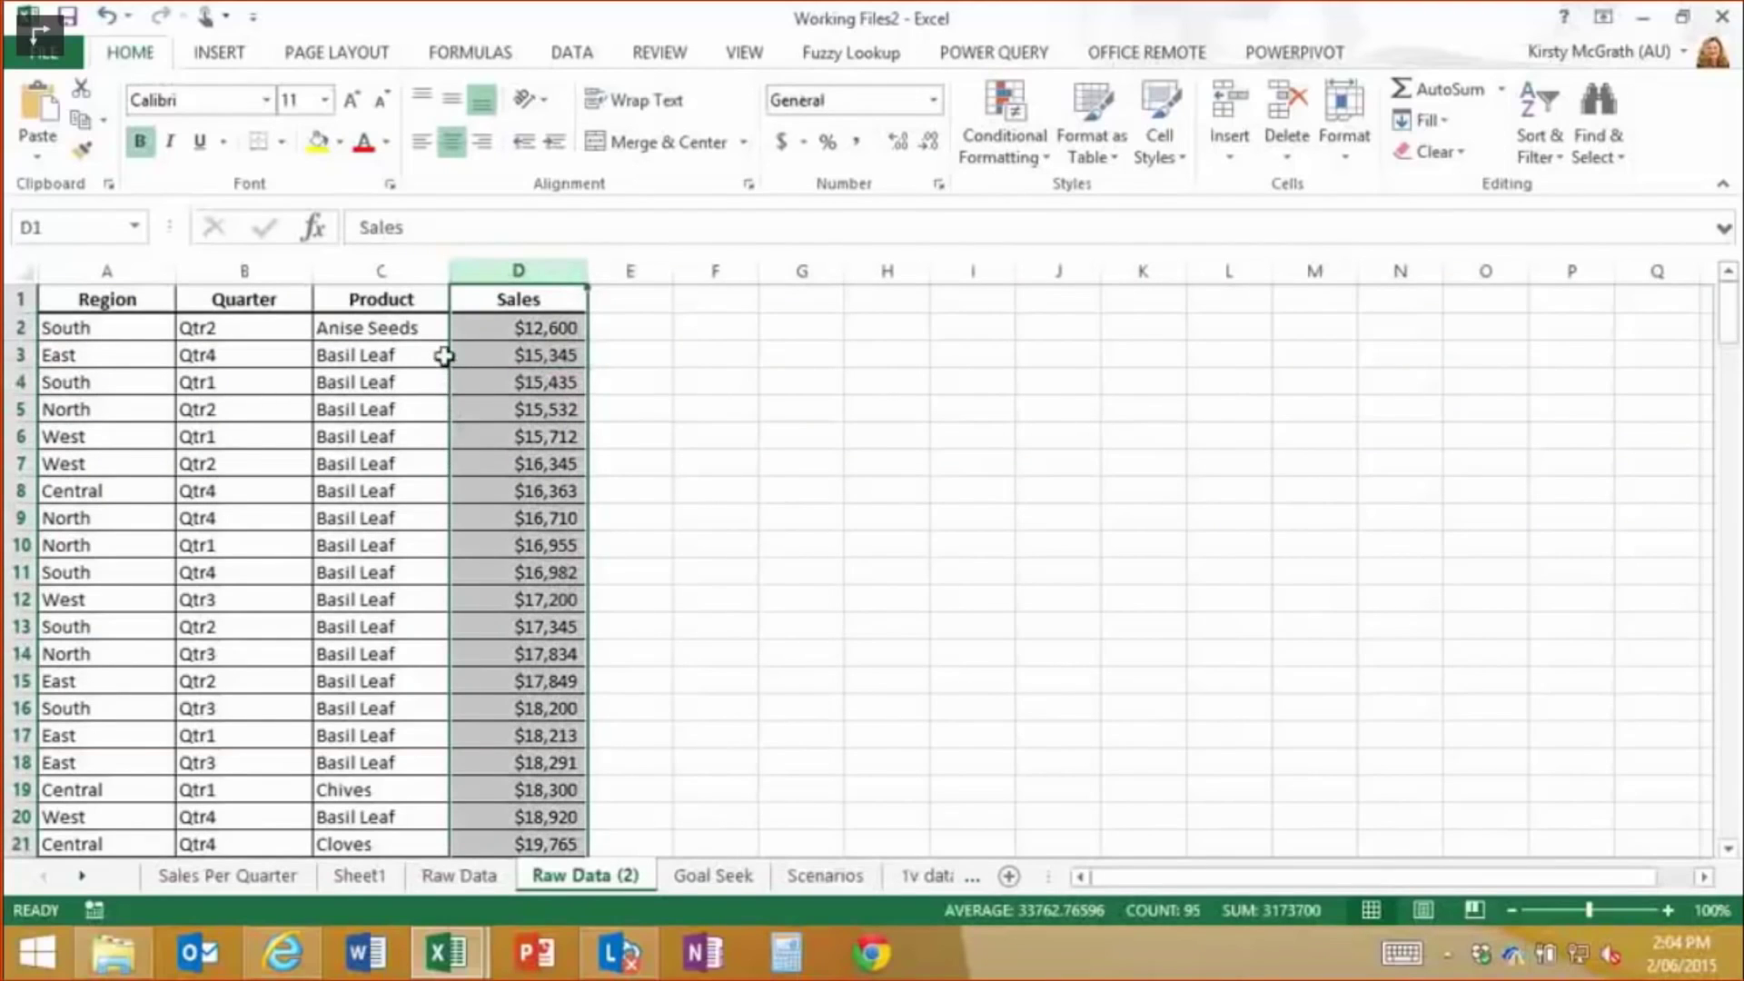
{"action": "left_click_drag", "start_coordinate": [450, 355], "coordinate": [317, 356]}
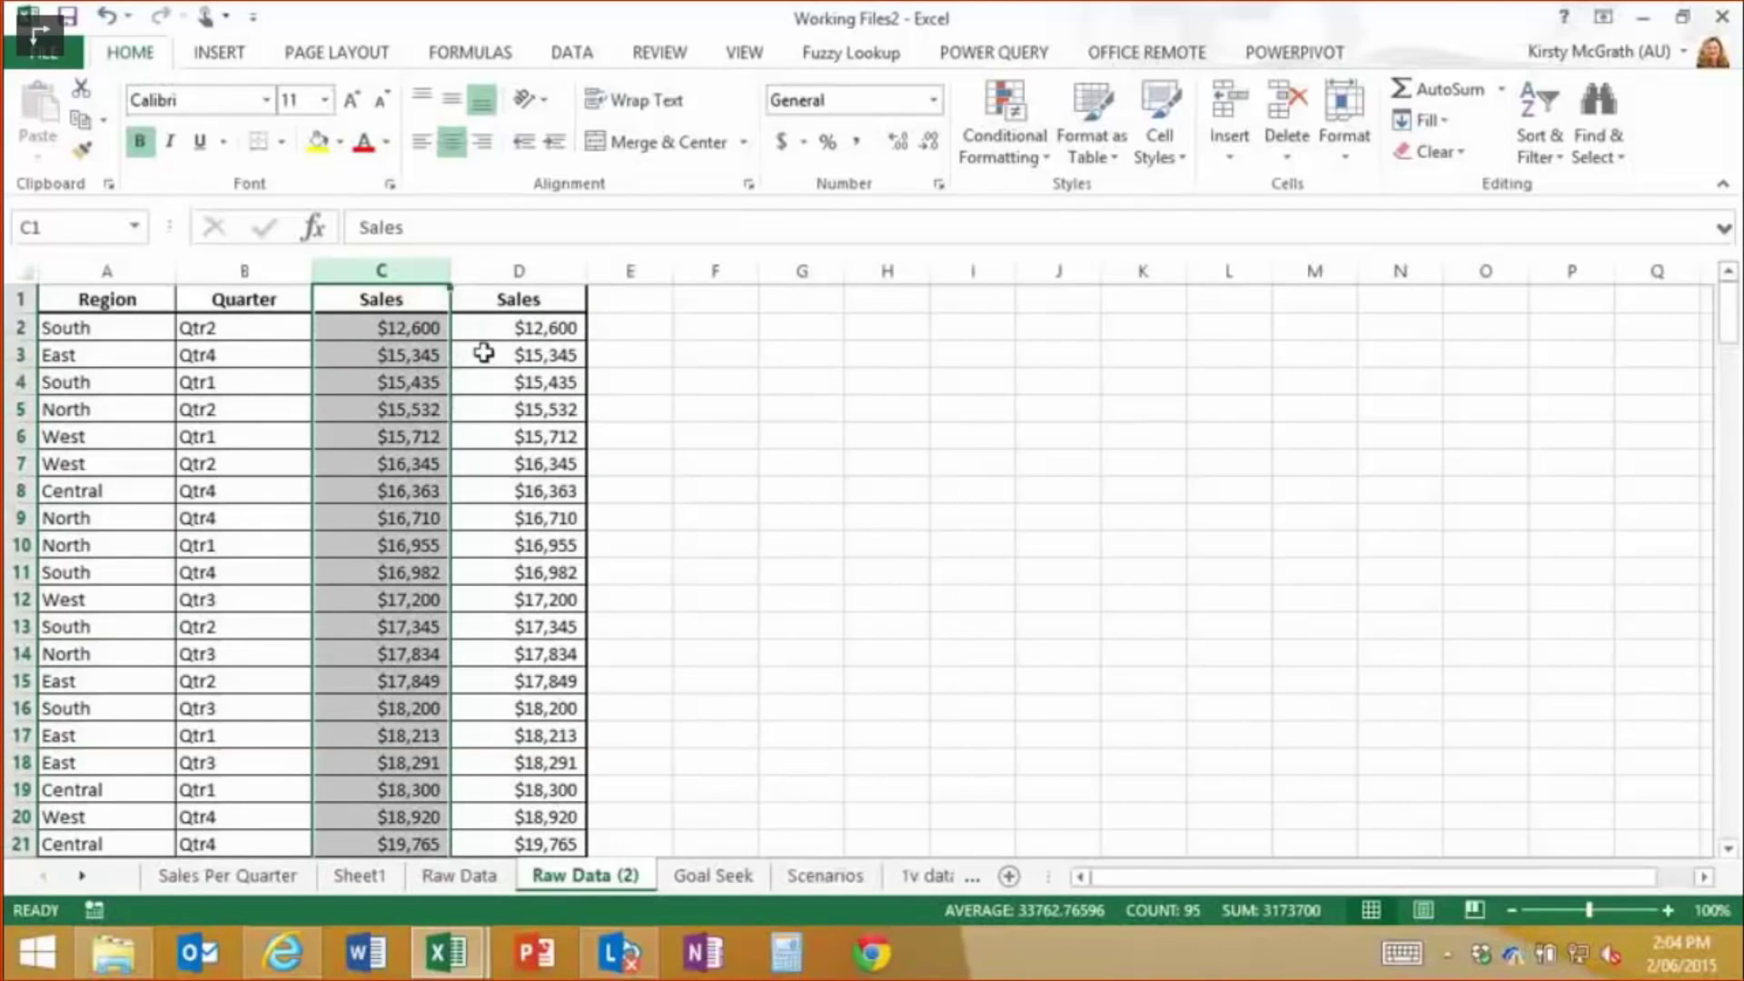
{"action": "key", "text": "ctrl+z"}
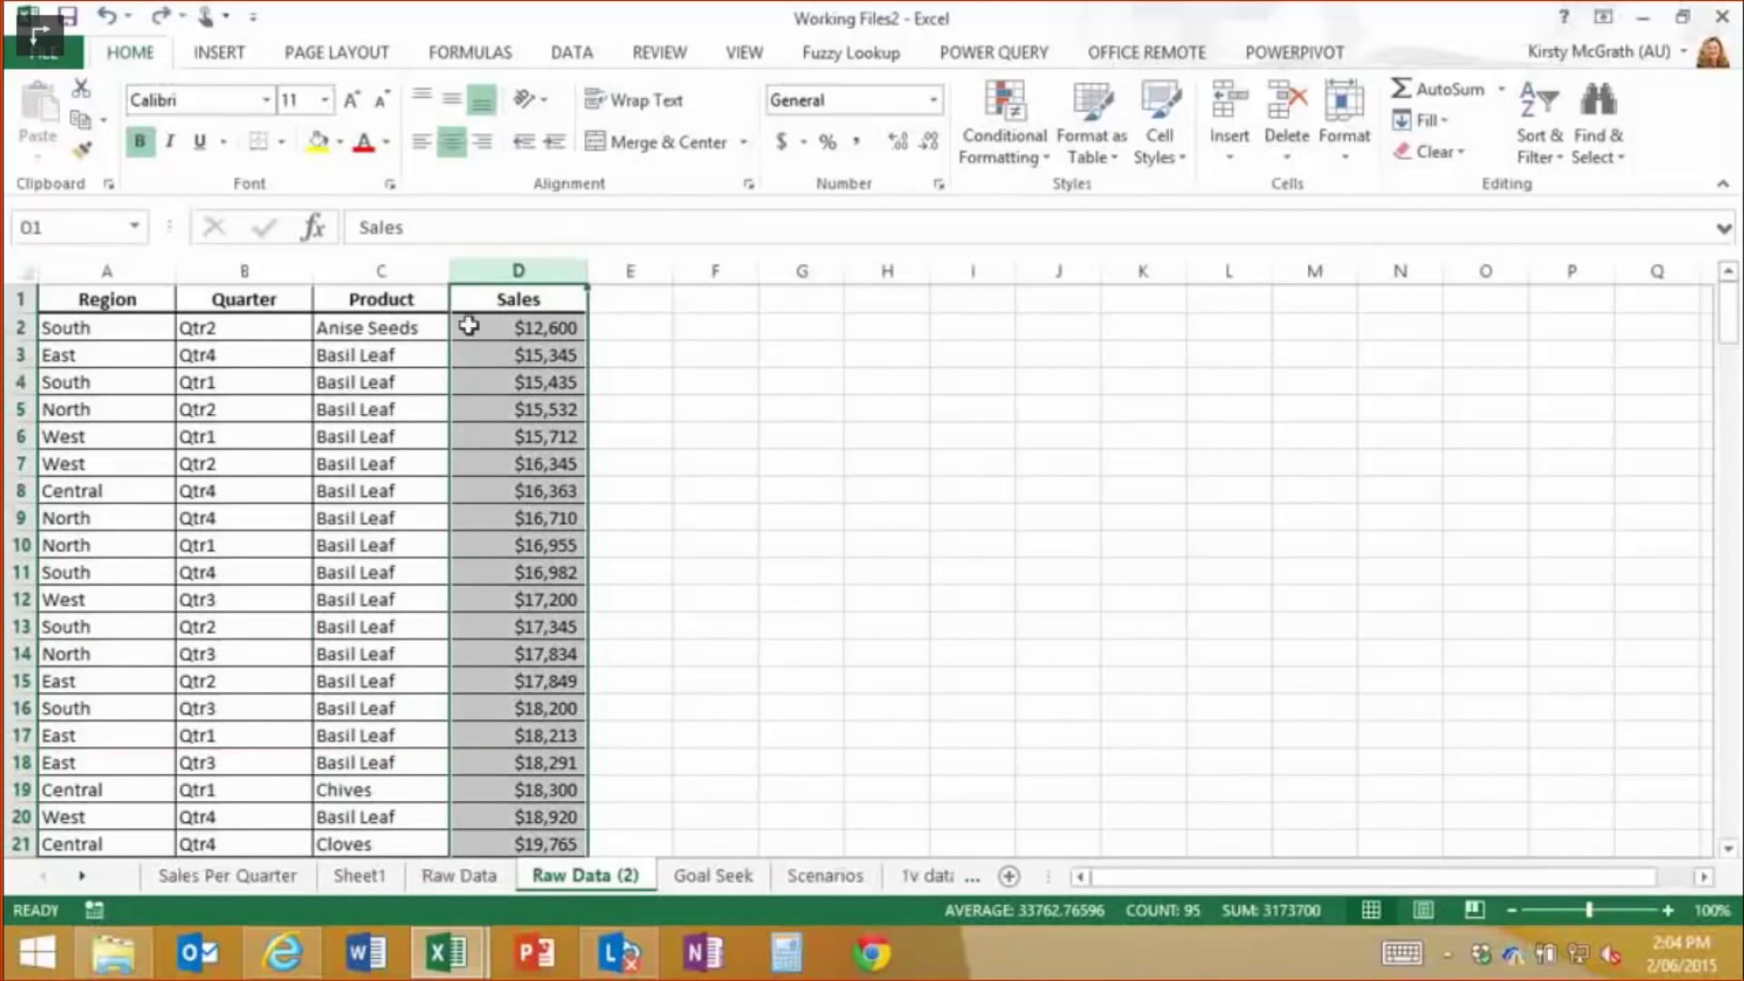
Try making two copies of the Sales column, one replacing Product and one inserted as an extra column, and undo both
{"action": "left_click_drag", "start_coordinate": [585, 309], "coordinate": [322, 327]}
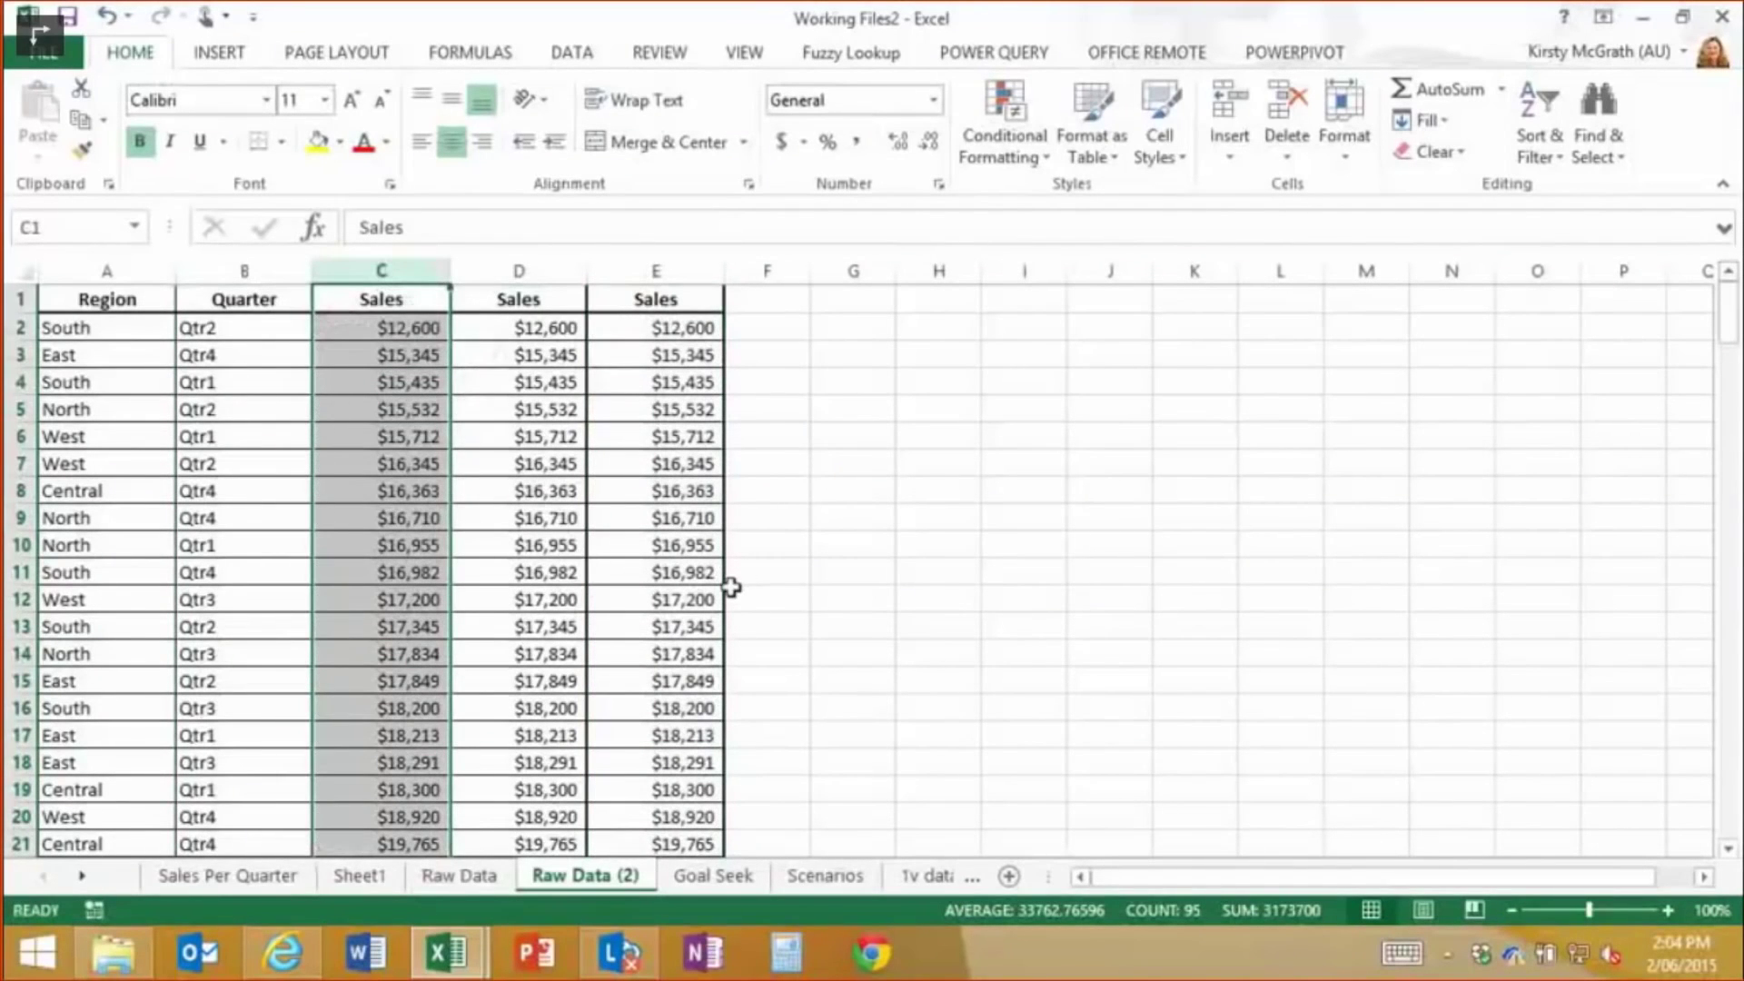
{"action": "left_click", "coordinate": [673, 299]}
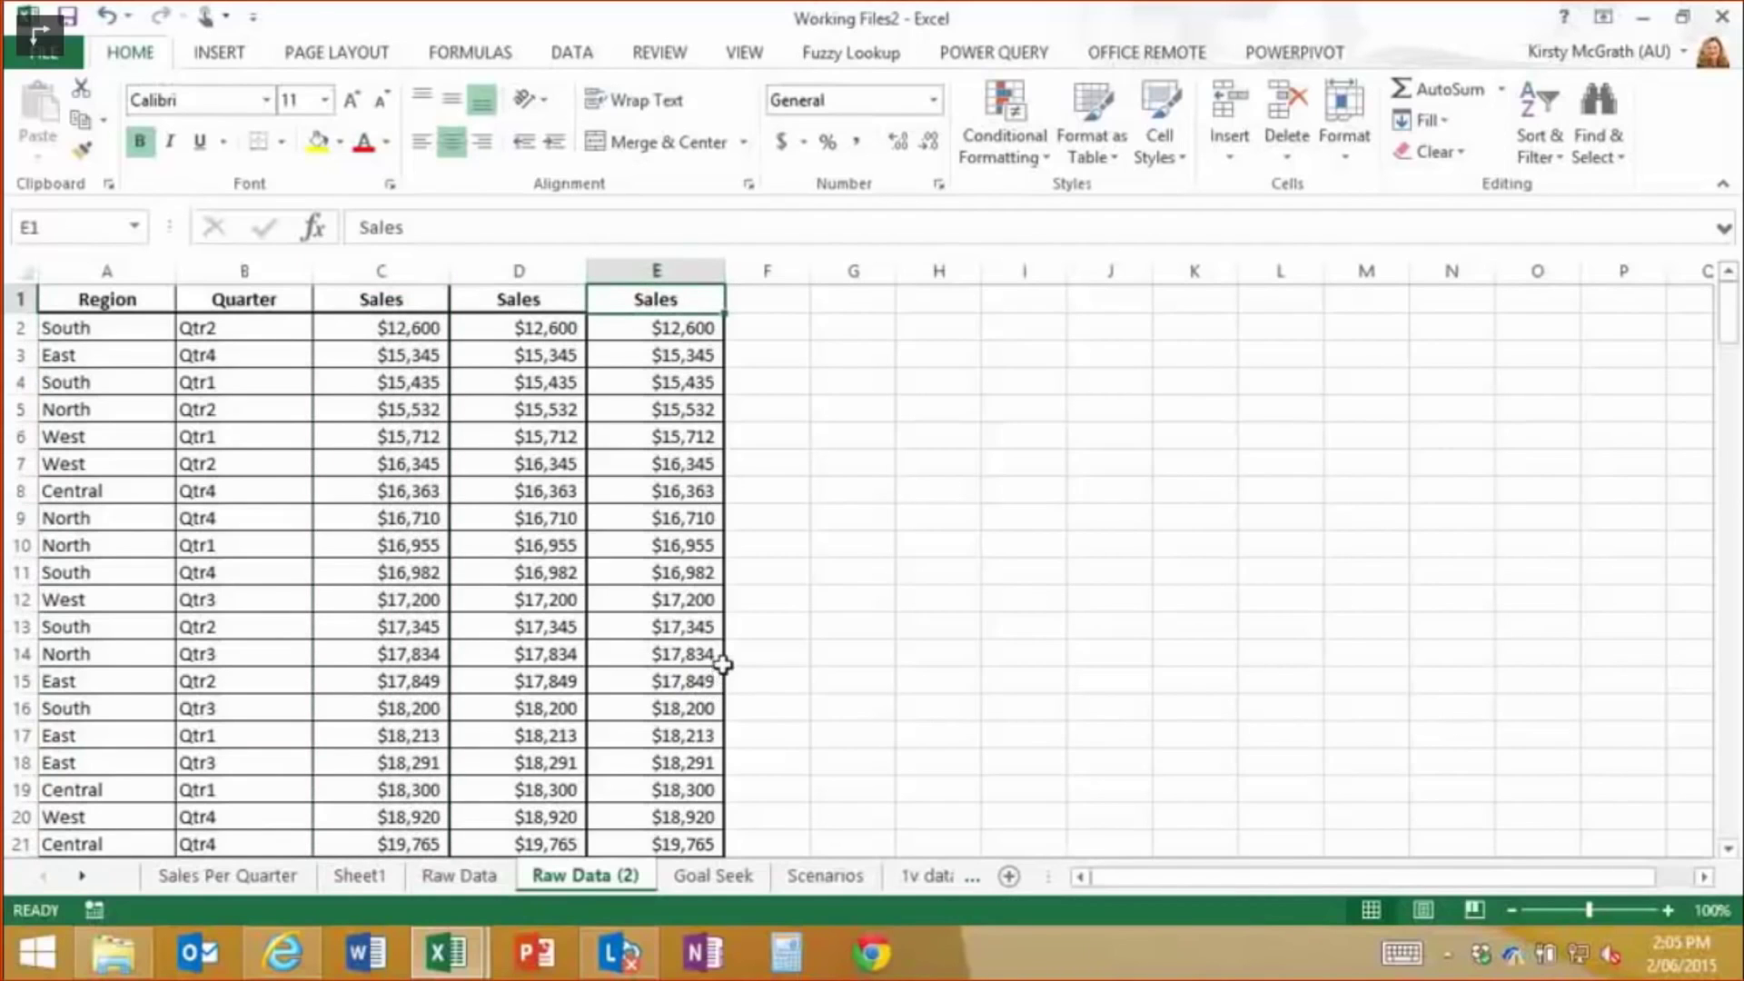
{"action": "key", "text": "ctrl+z"}
{"action": "key", "text": "ctrl+z"}
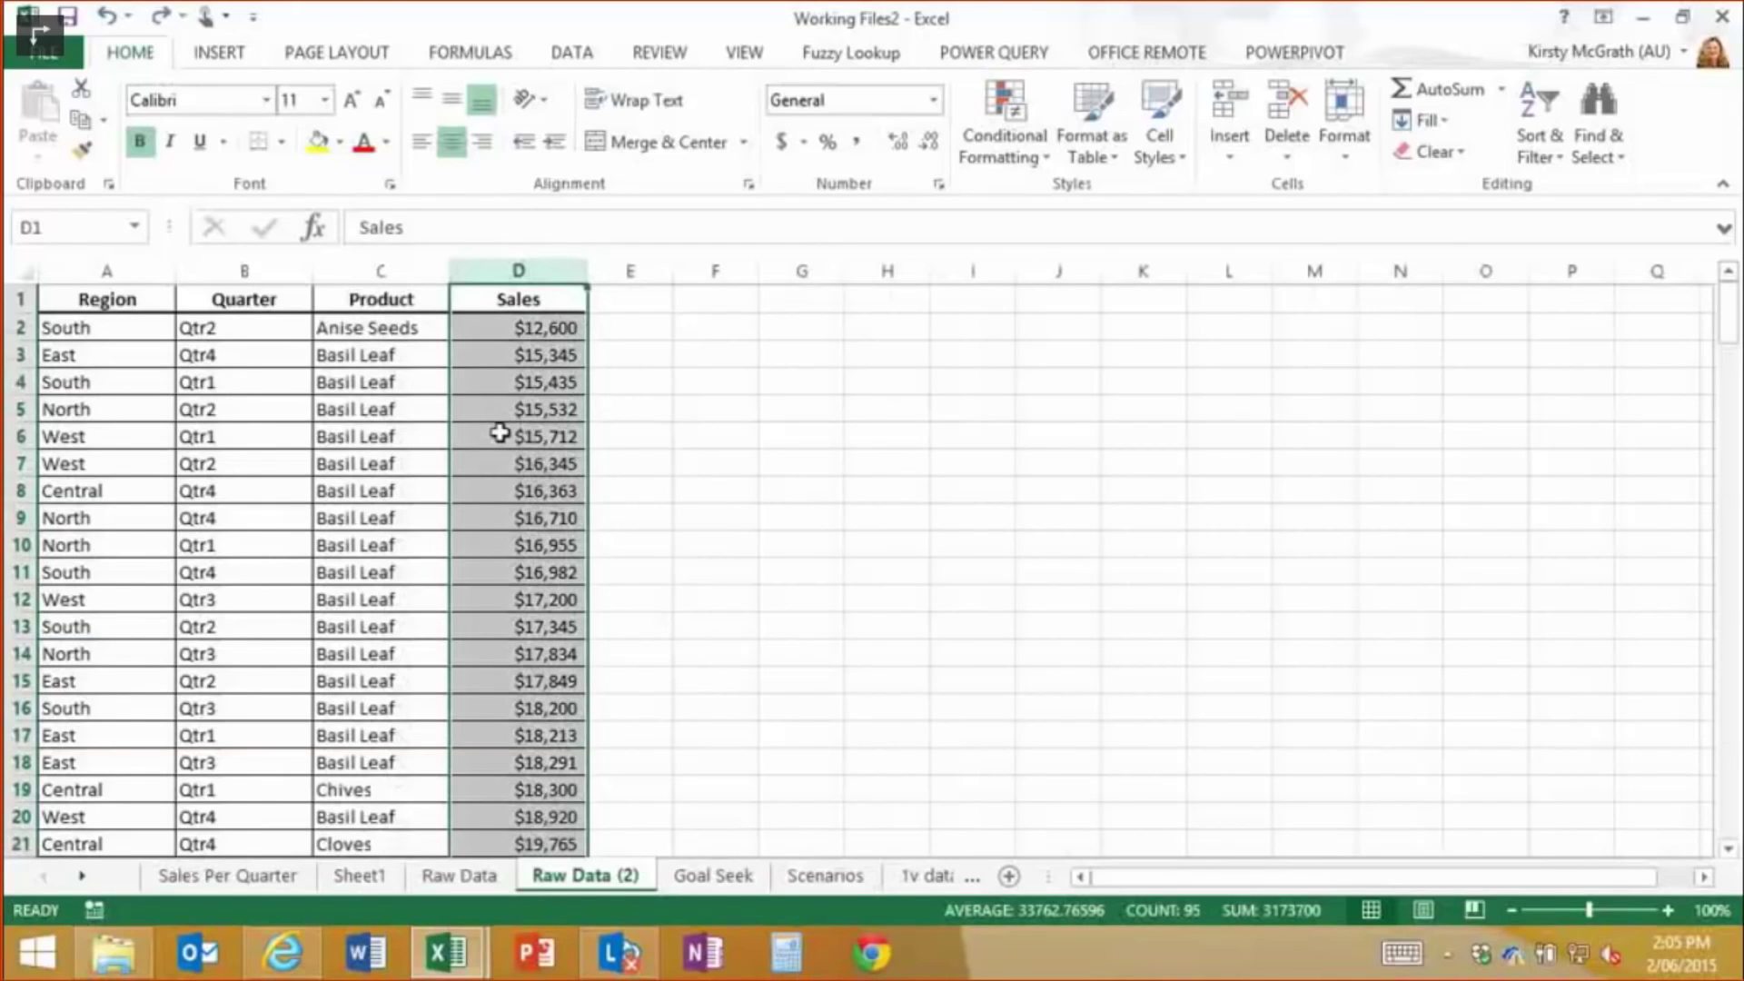
Apply the Bad cell style to the Anise Seeds cell C2 and copy its formatting to C5 with Format Painter
{"action": "left_click", "coordinate": [532, 334]}
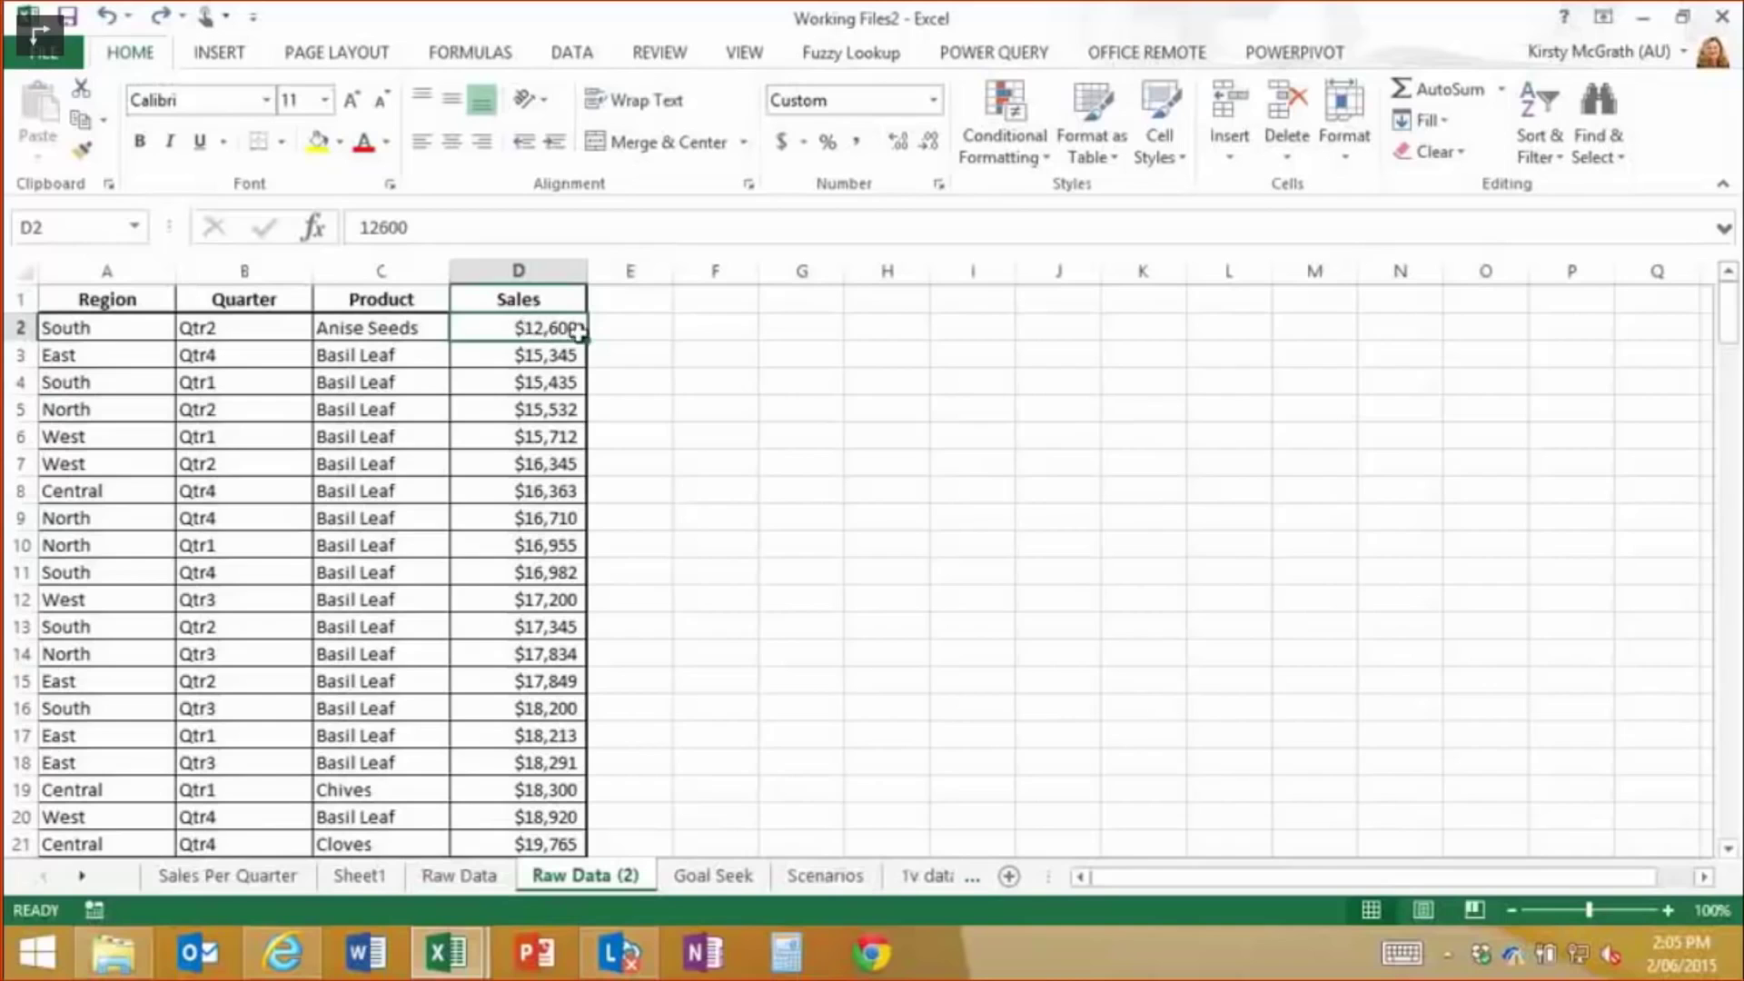
{"action": "left_click", "coordinate": [372, 327]}
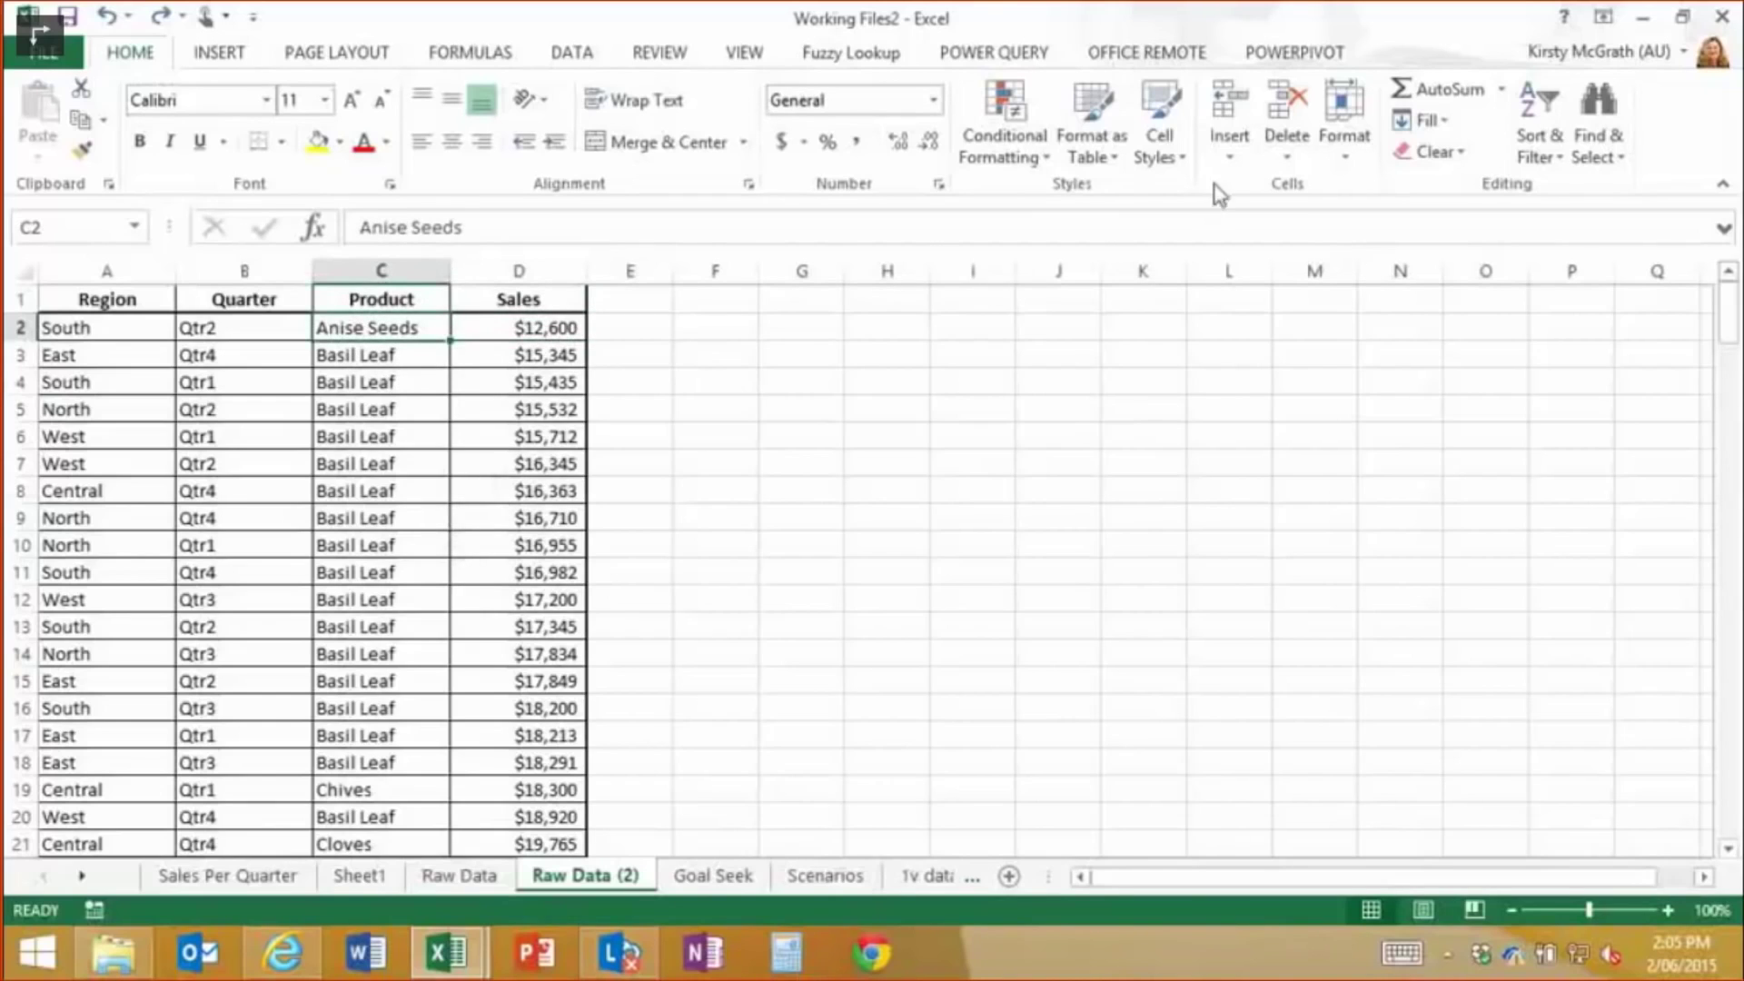
{"action": "left_click", "coordinate": [1158, 132]}
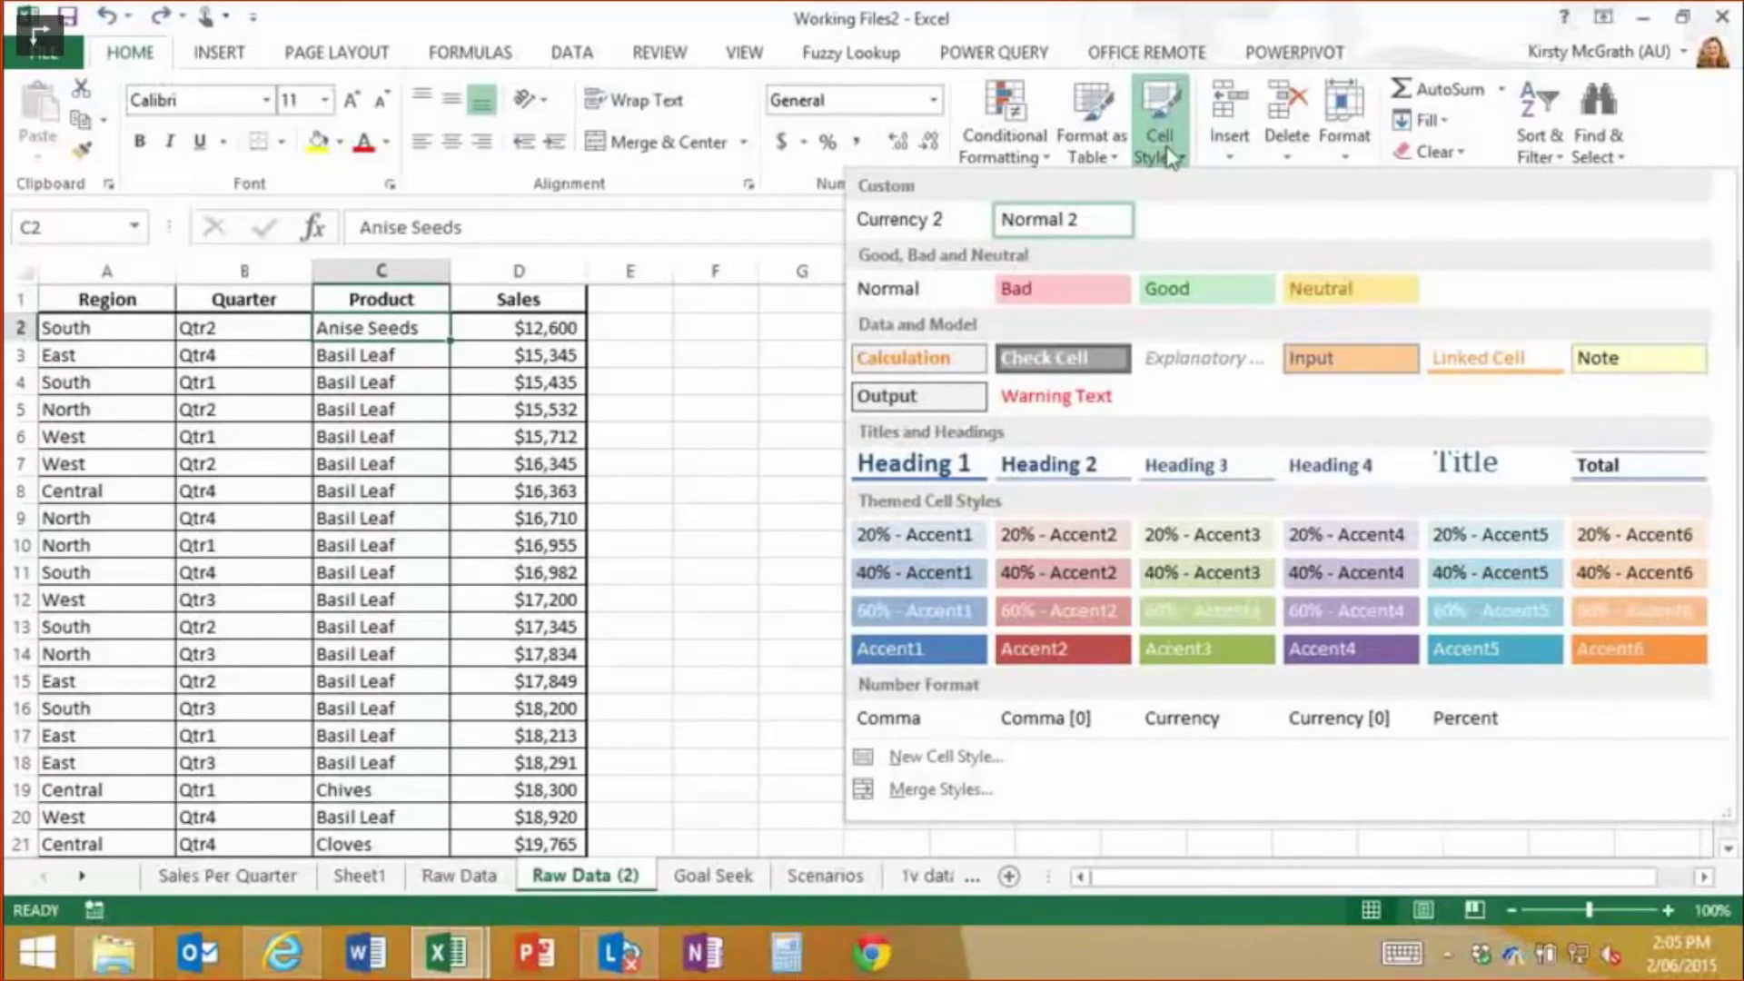
{"action": "left_click", "coordinate": [1053, 292]}
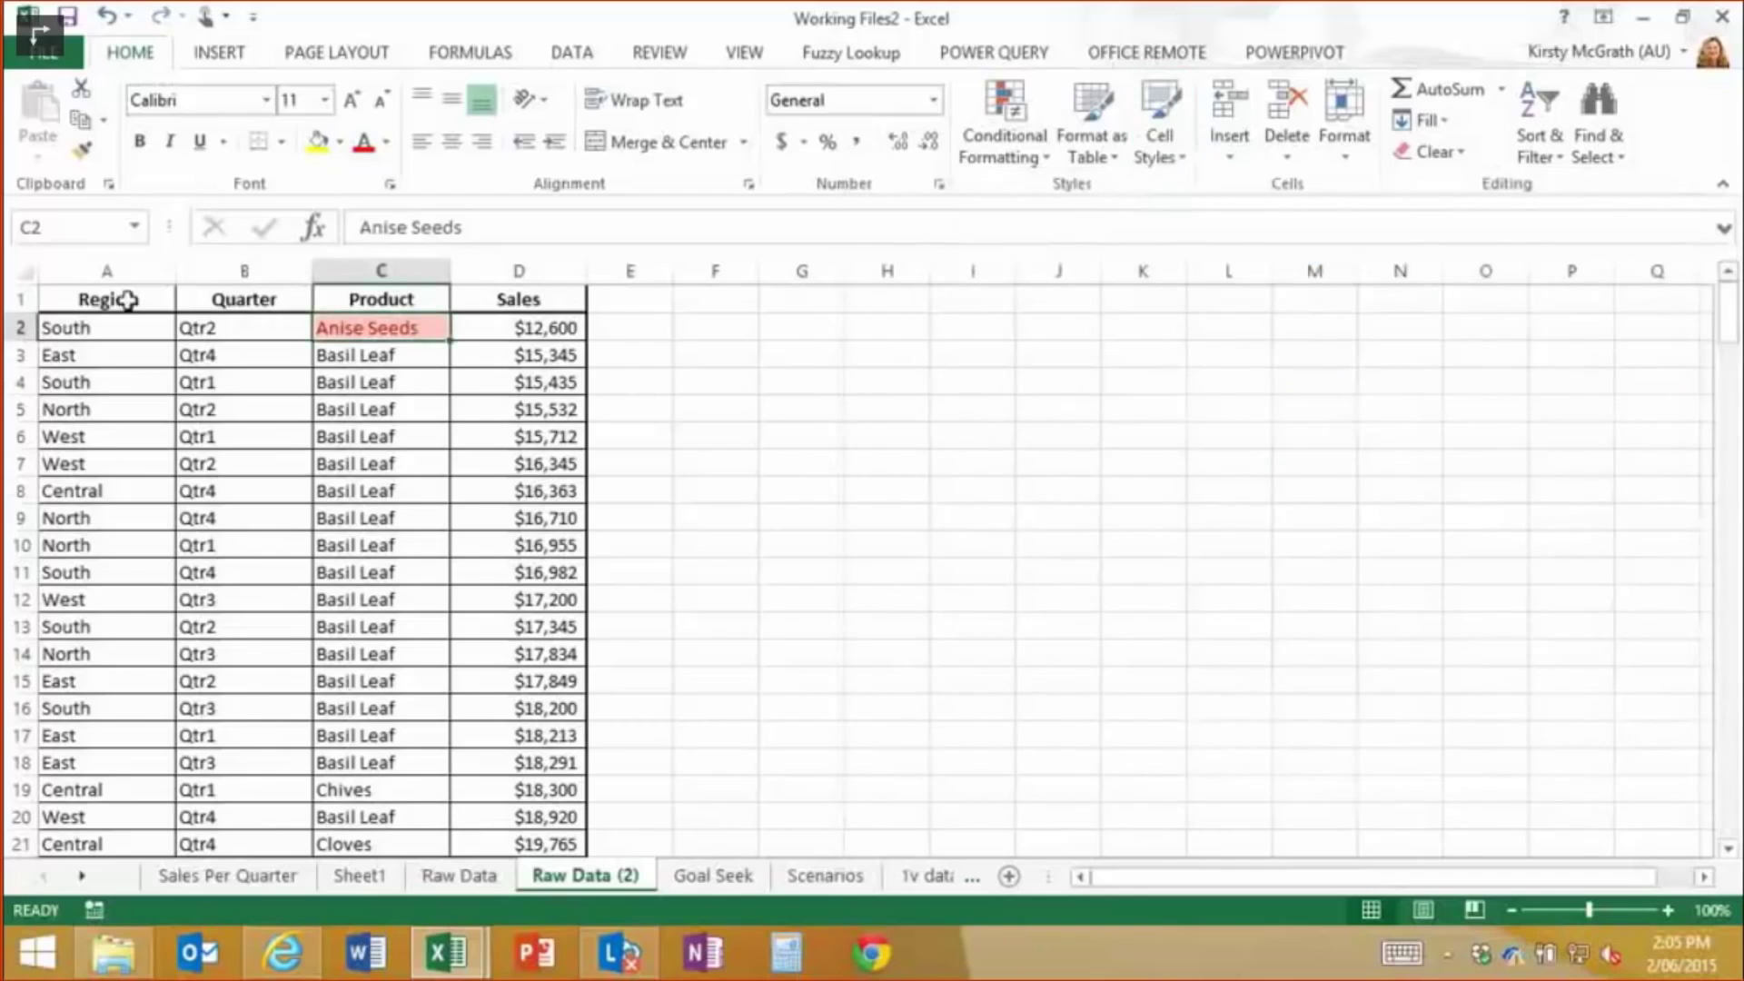
{"action": "left_click", "coordinate": [84, 154]}
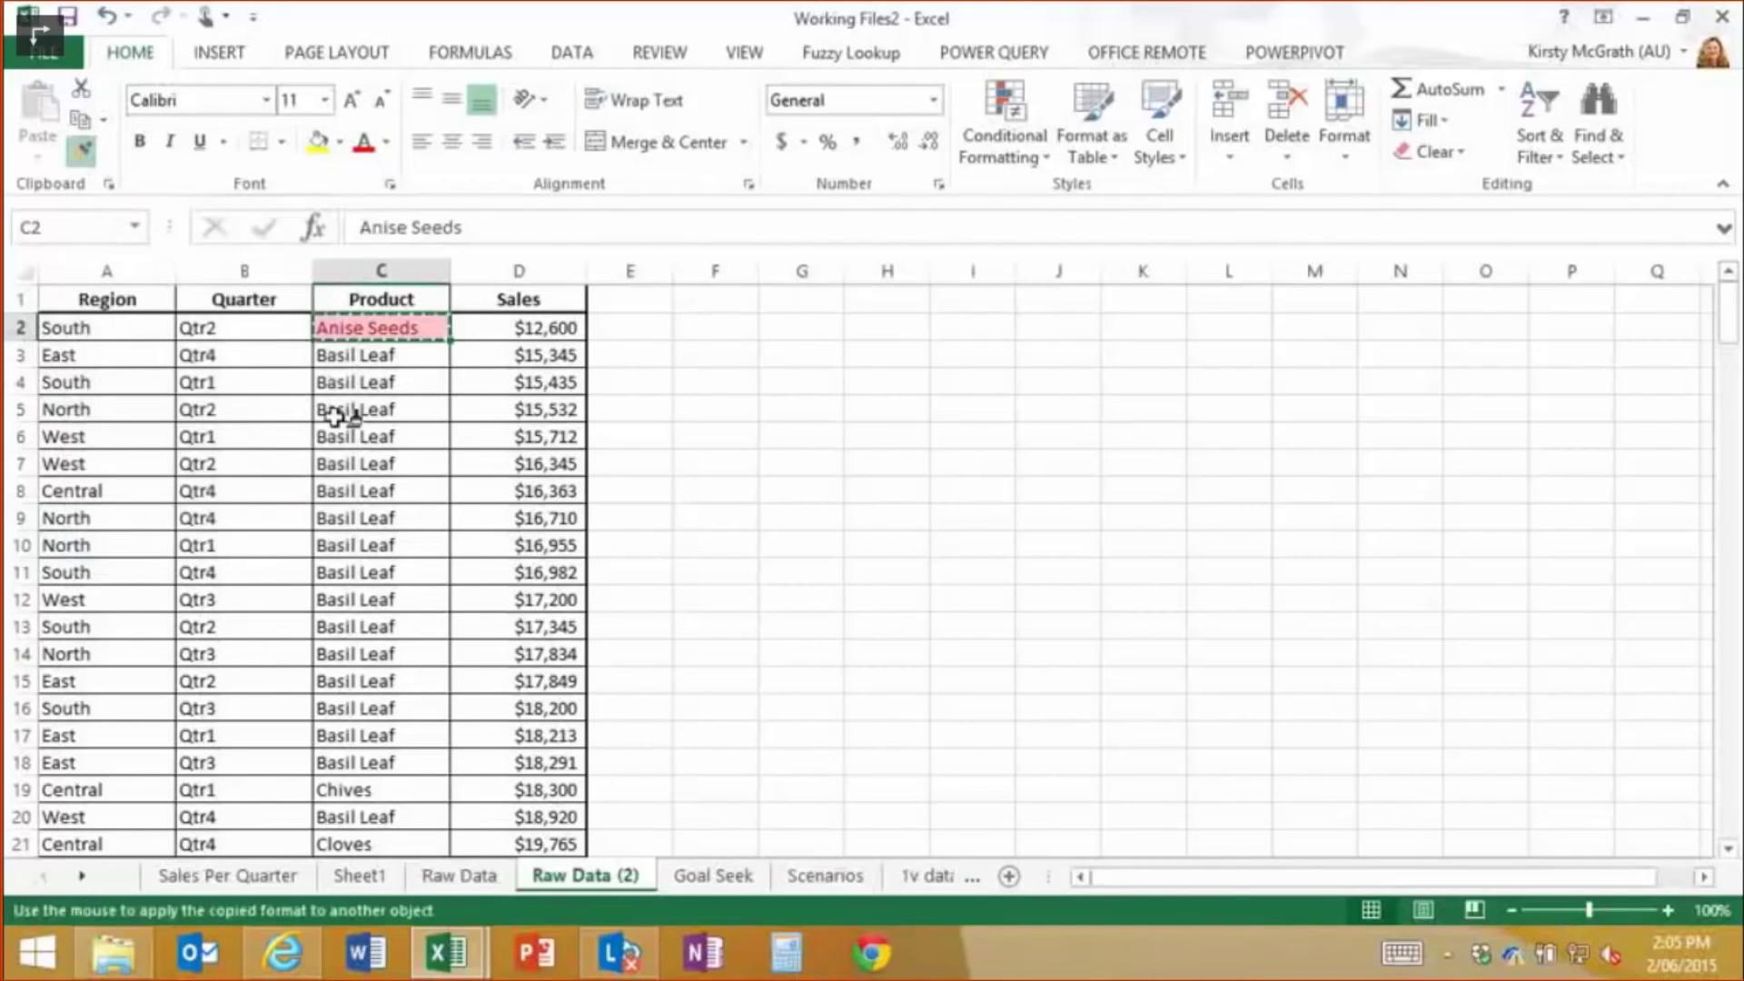
{"action": "left_click", "coordinate": [349, 409]}
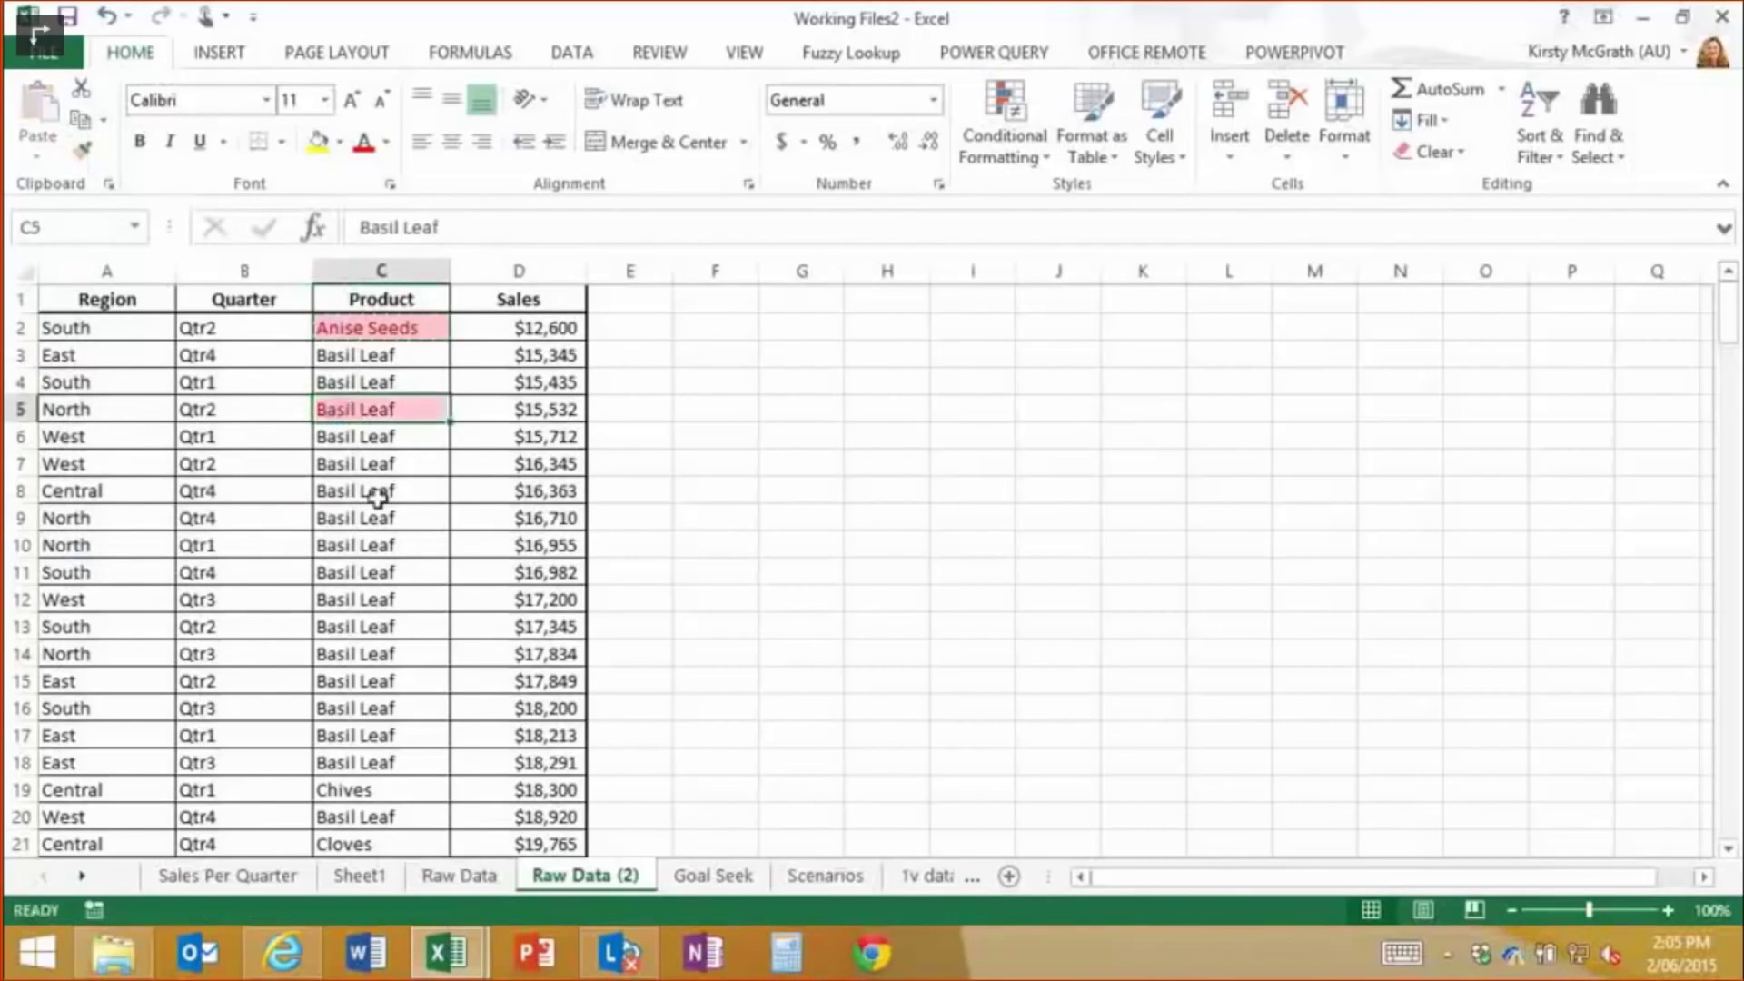
Copy the formatting of C5 to cells C9, C14, C7 and C19 using a locked Format Painter
{"action": "left_click", "coordinate": [81, 150]}
{"action": "left_click", "coordinate": [81, 154]}
{"action": "left_click", "coordinate": [81, 159]}
{"action": "left_click", "coordinate": [82, 150]}
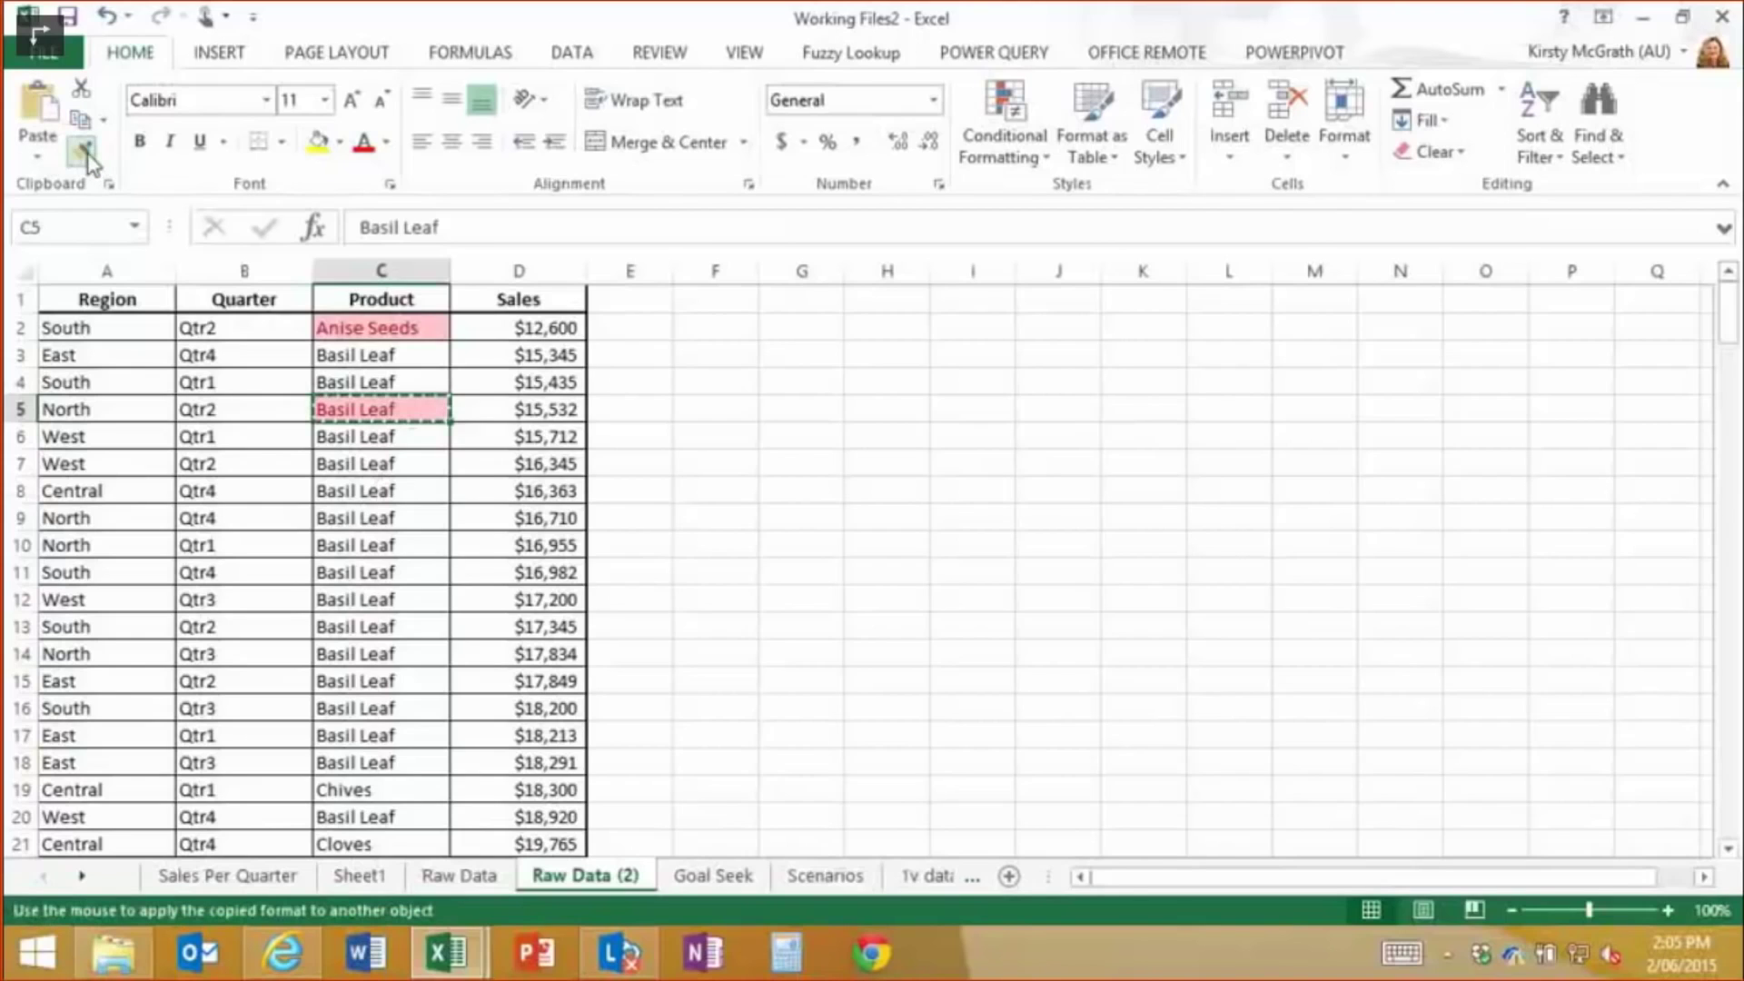
{"action": "left_click", "coordinate": [400, 516]}
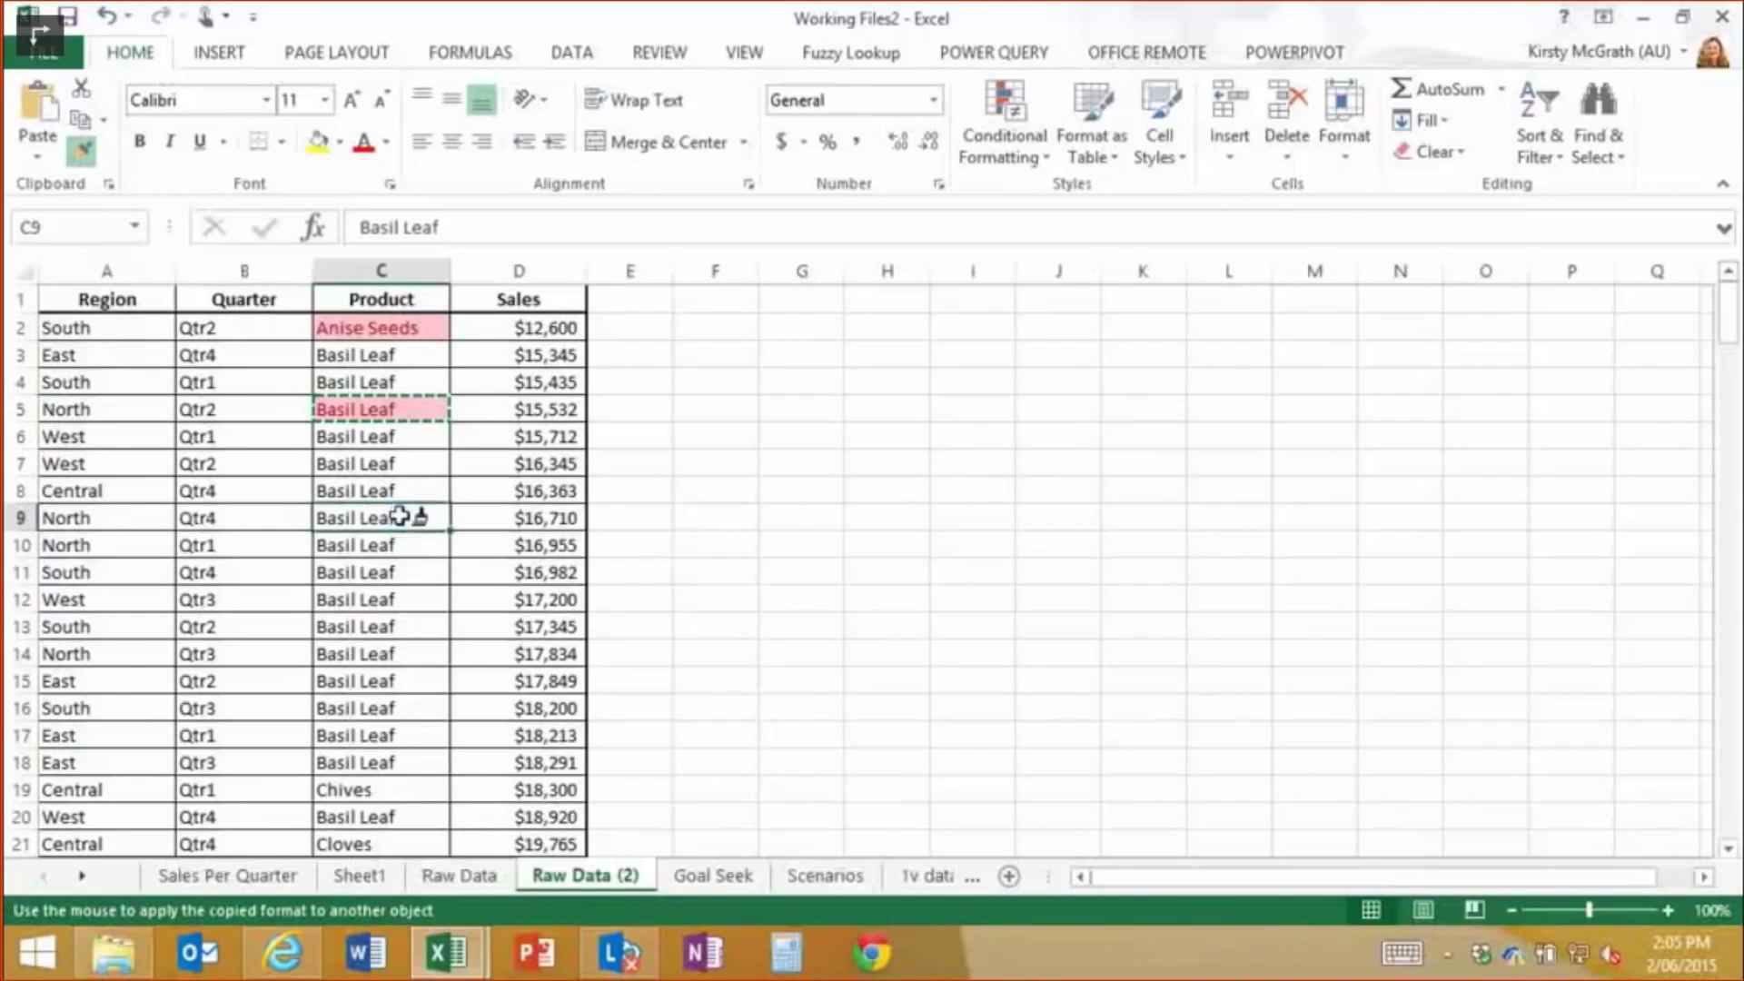
{"action": "left_click", "coordinate": [410, 652]}
{"action": "left_click", "coordinate": [382, 461]}
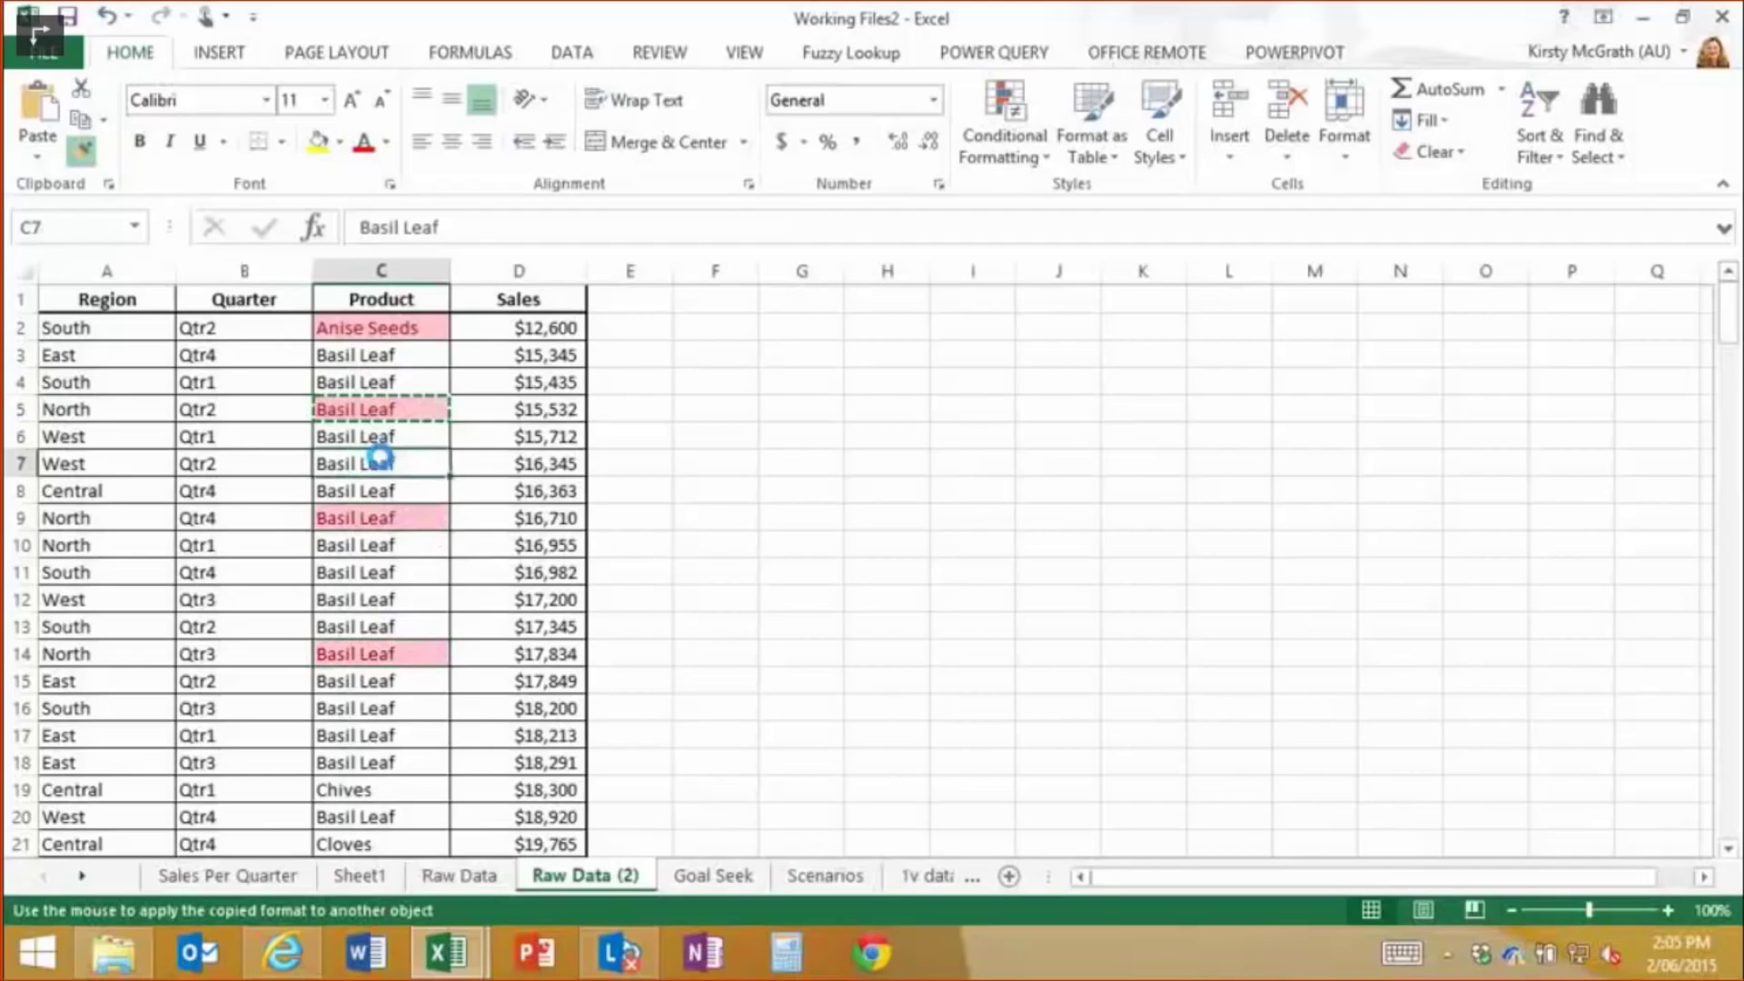
{"action": "left_click", "coordinate": [372, 788]}
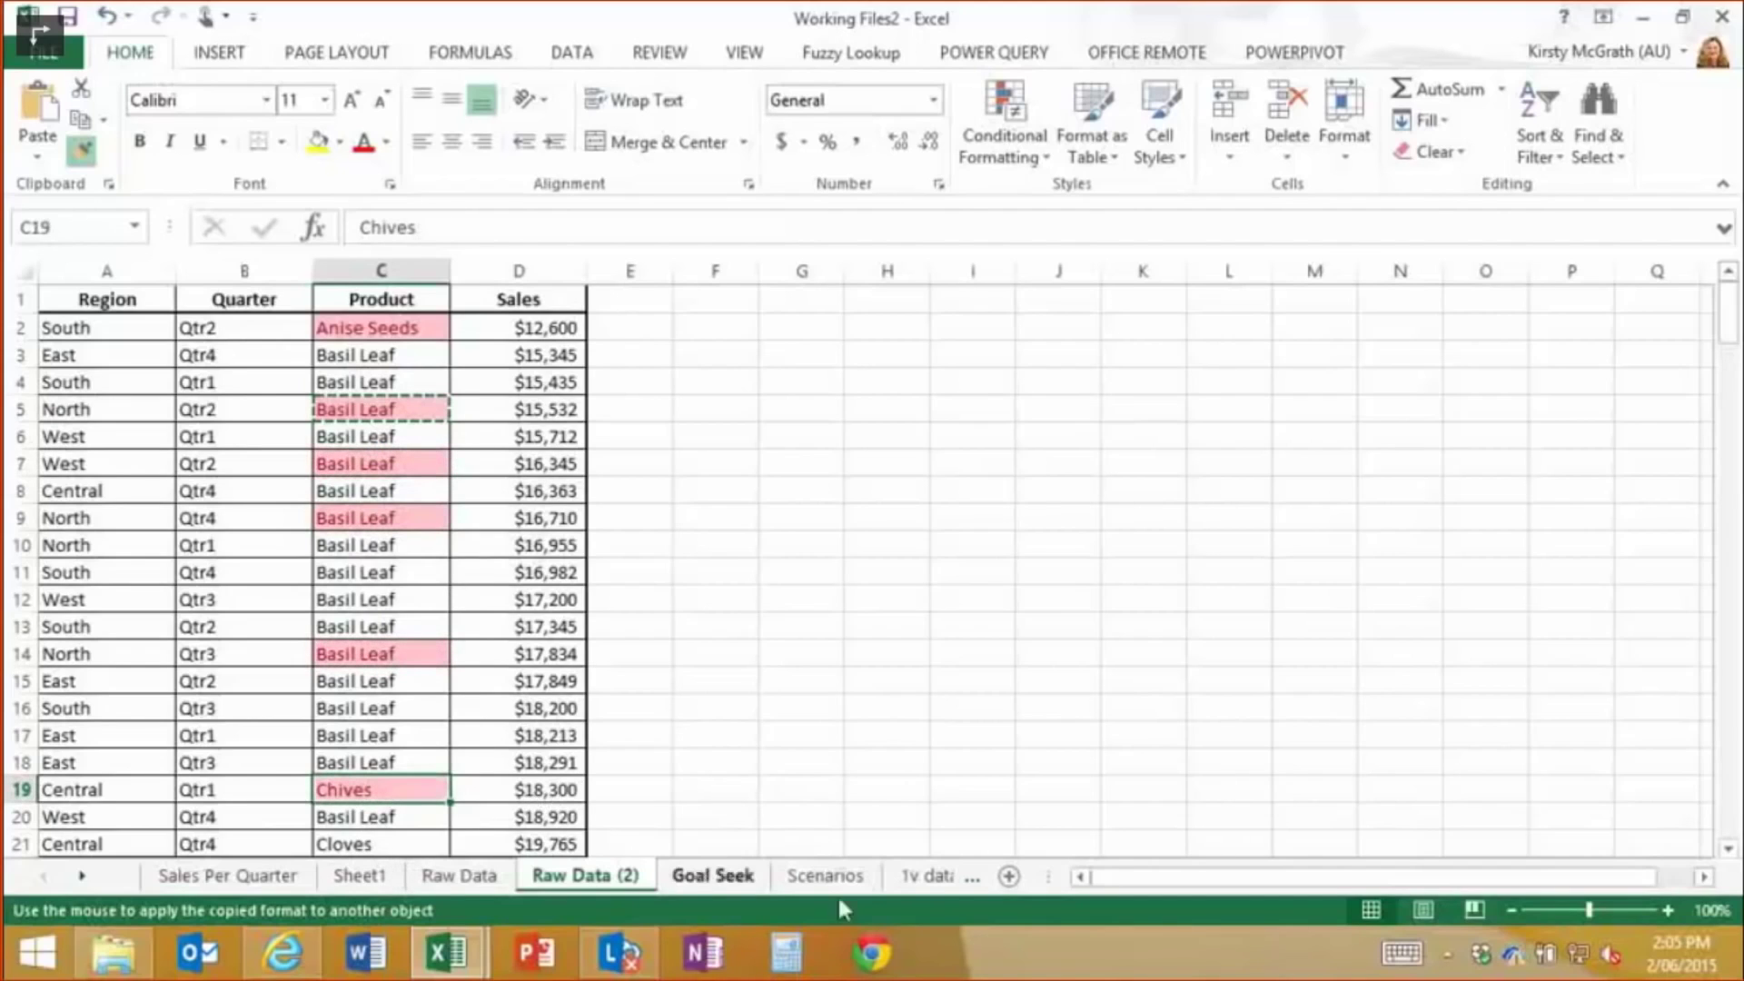
{"action": "key", "text": "Escape"}
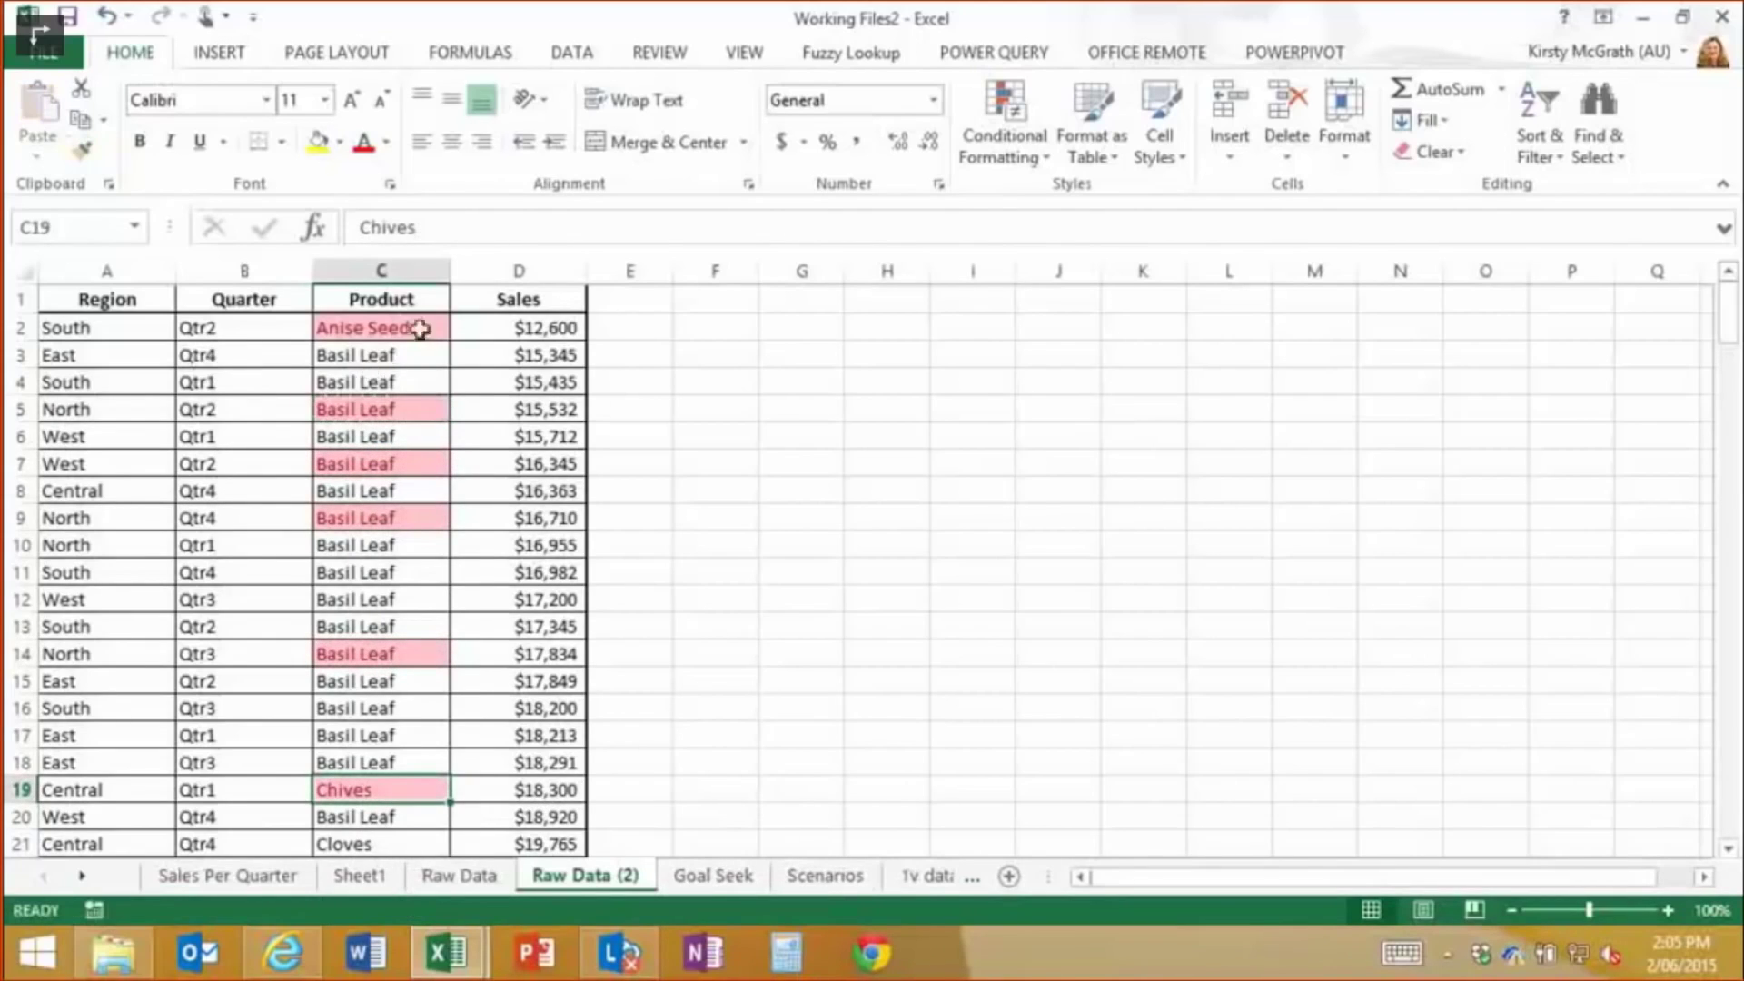
Copy the Anise Seeds cell C2 into cells C3 to C20 of the Product column
{"action": "left_click_drag", "start_coordinate": [352, 327], "coordinate": [396, 332]}
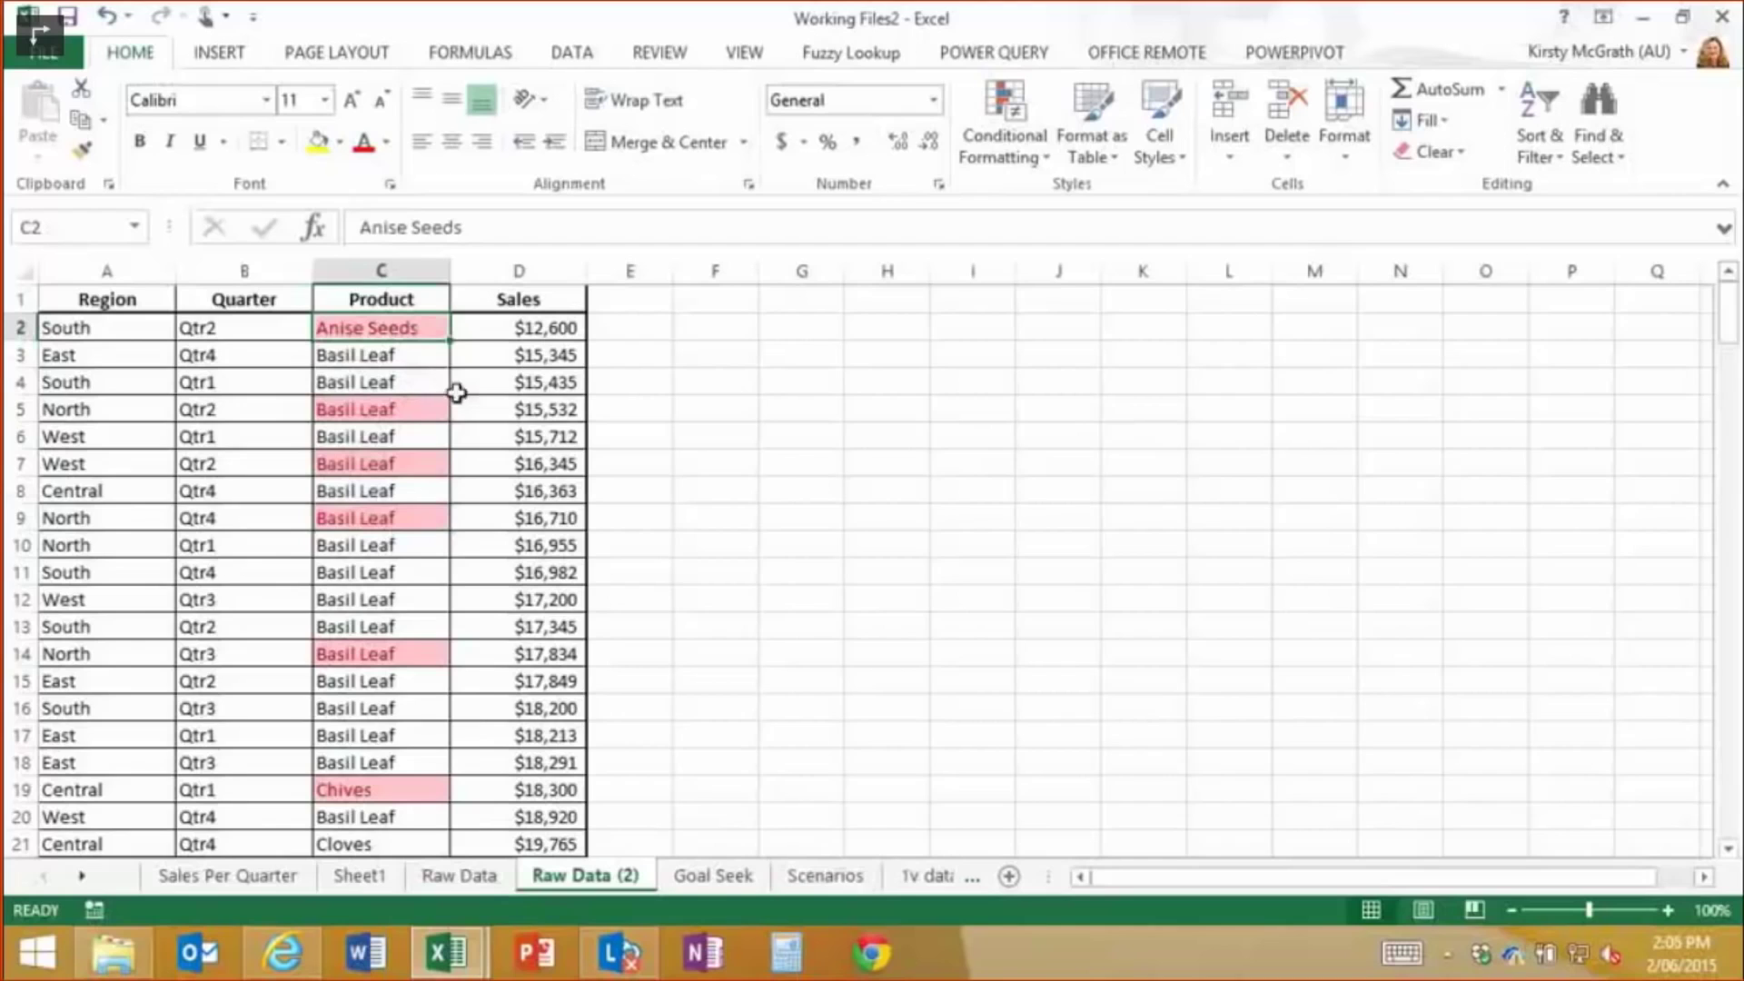
{"action": "key", "text": "ctrl+c"}
{"action": "left_click_drag", "start_coordinate": [382, 360], "coordinate": [425, 807]}
{"action": "key", "text": "ctrl+v"}
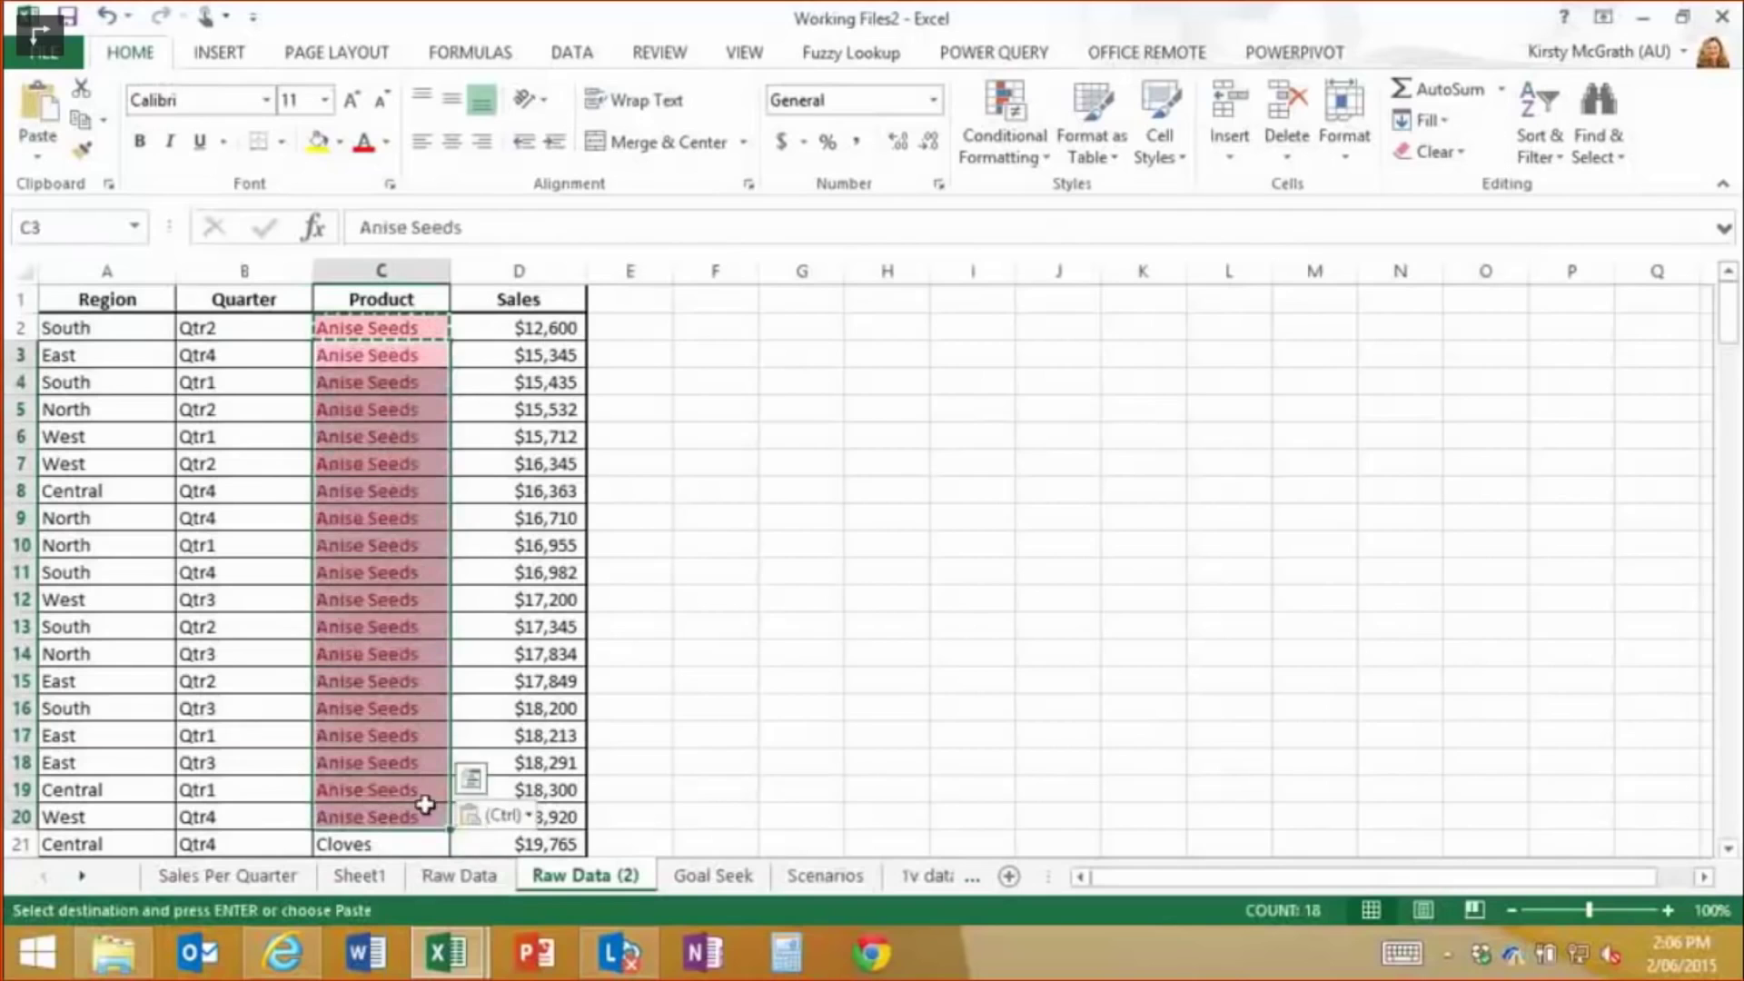
Switch the paste in C3 to C20 to Keep Source Formatting and finally to formatting only
{"action": "left_click", "coordinate": [520, 817]}
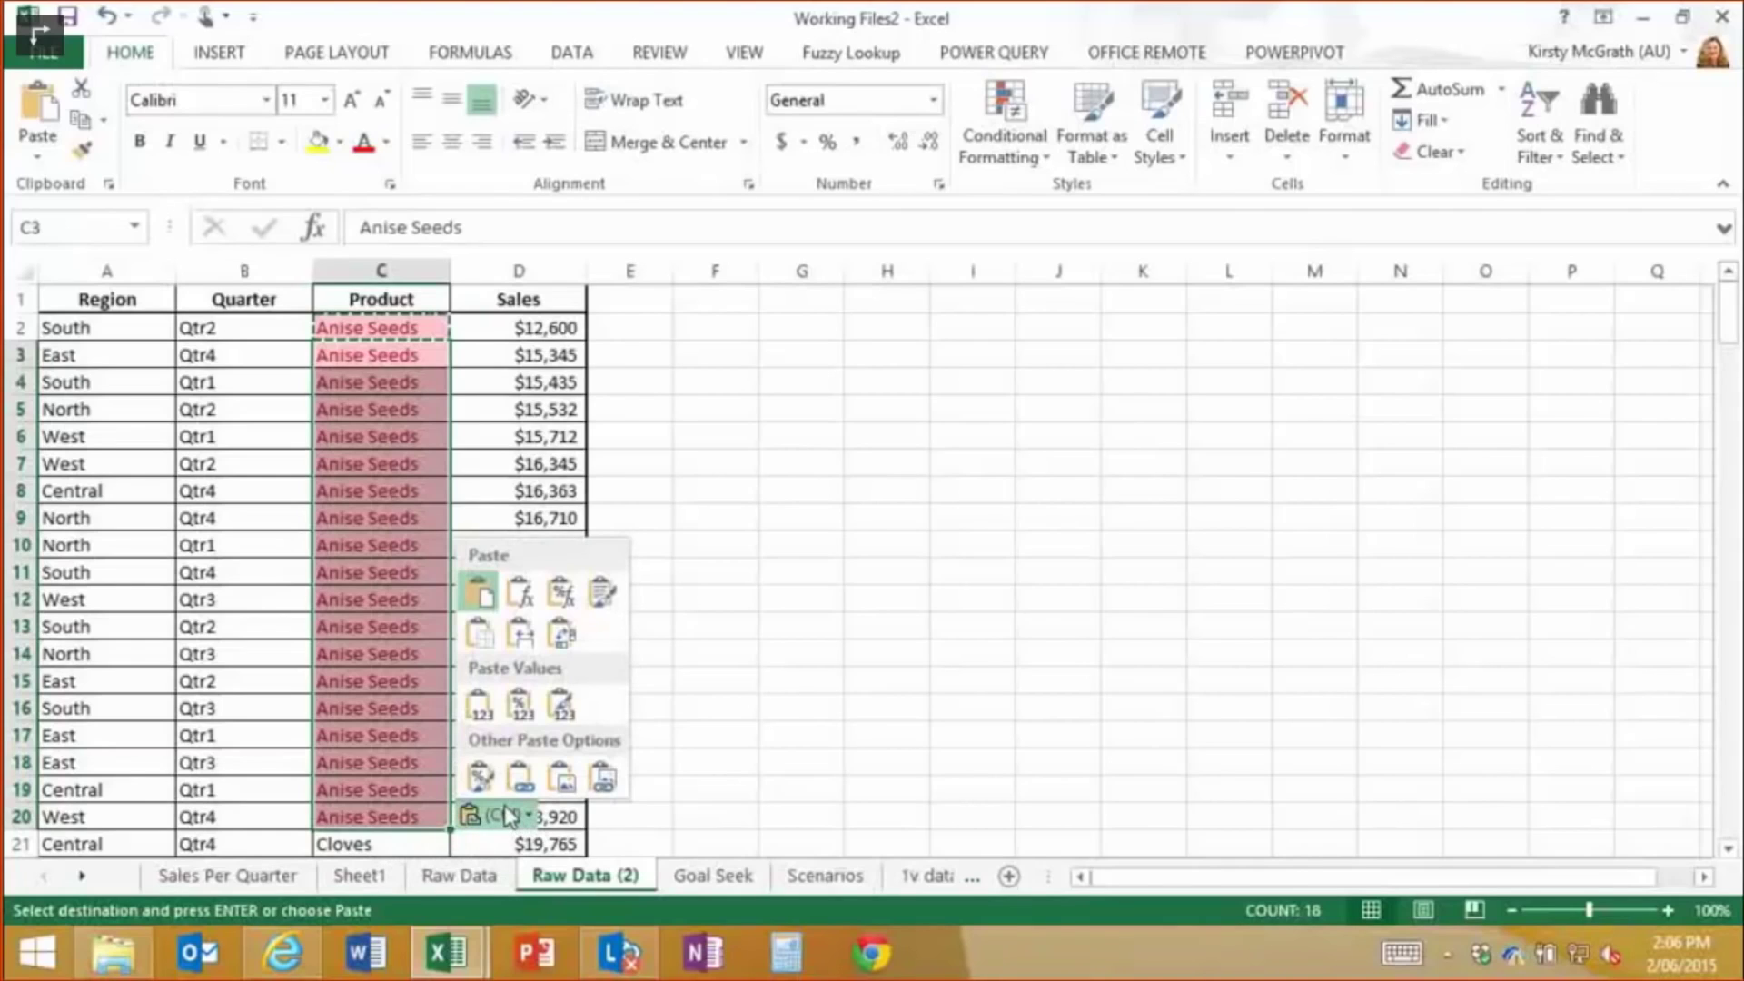
{"action": "left_click", "coordinate": [604, 596]}
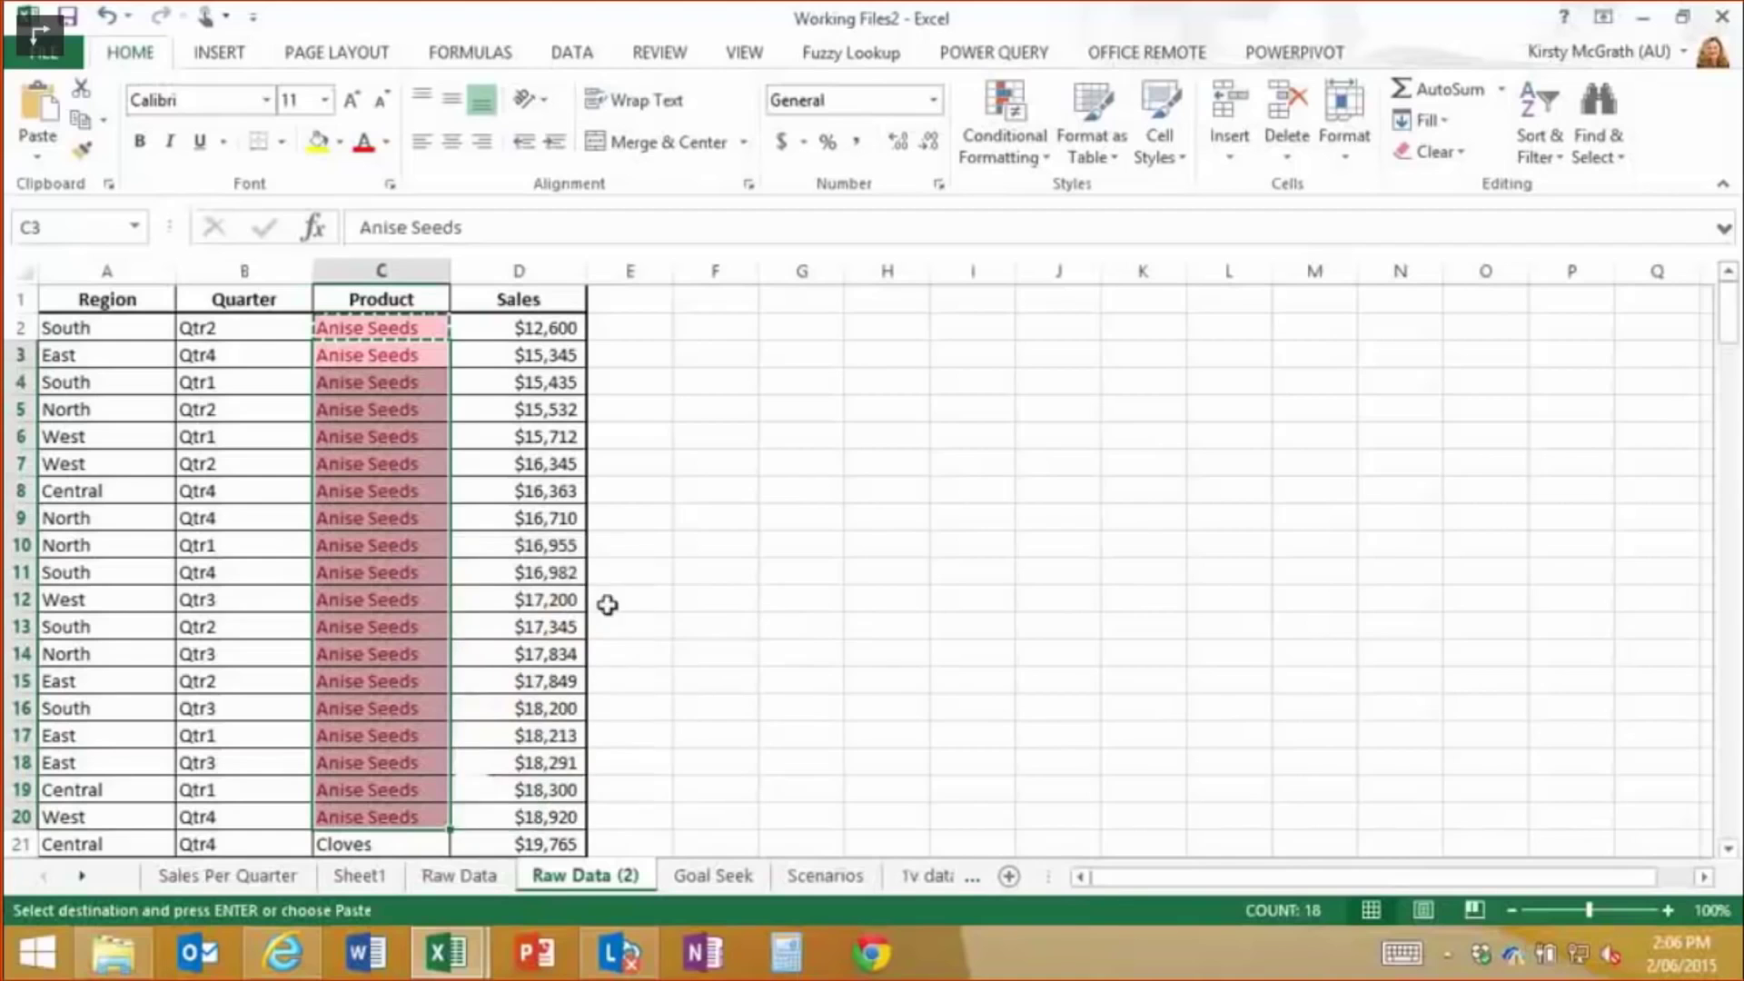
{"action": "left_click", "coordinate": [504, 814]}
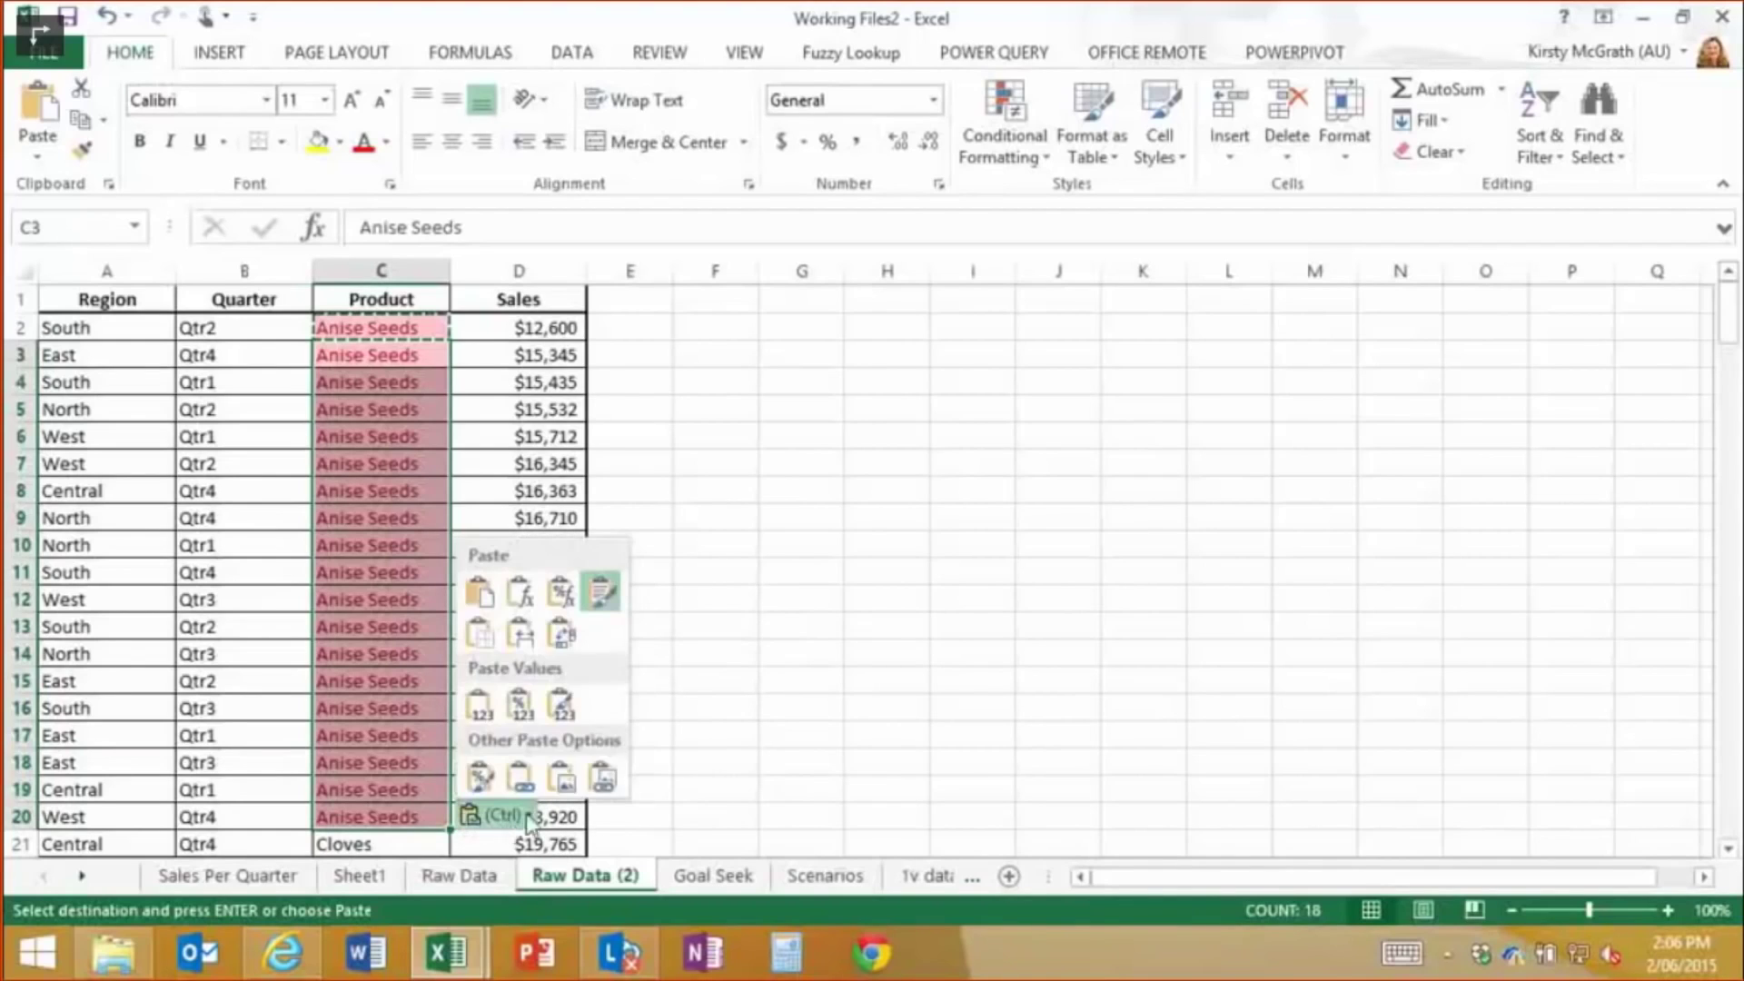
{"action": "left_click", "coordinate": [482, 780]}
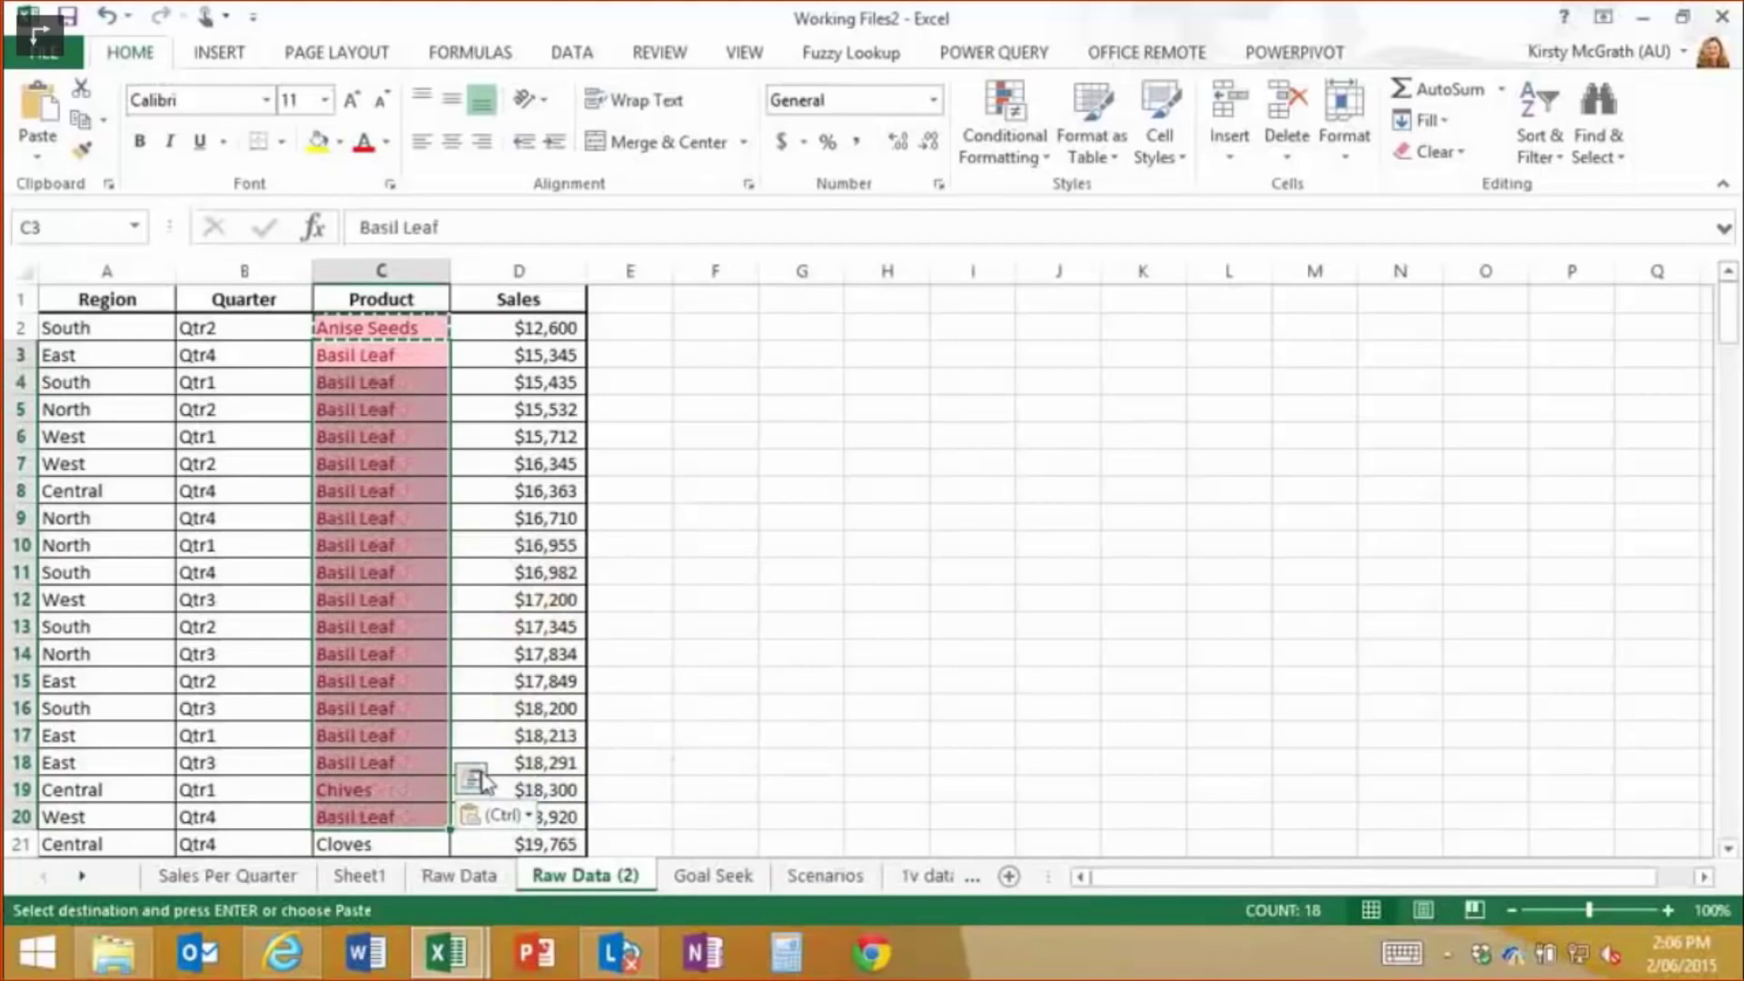
{"action": "left_click", "coordinate": [520, 598]}
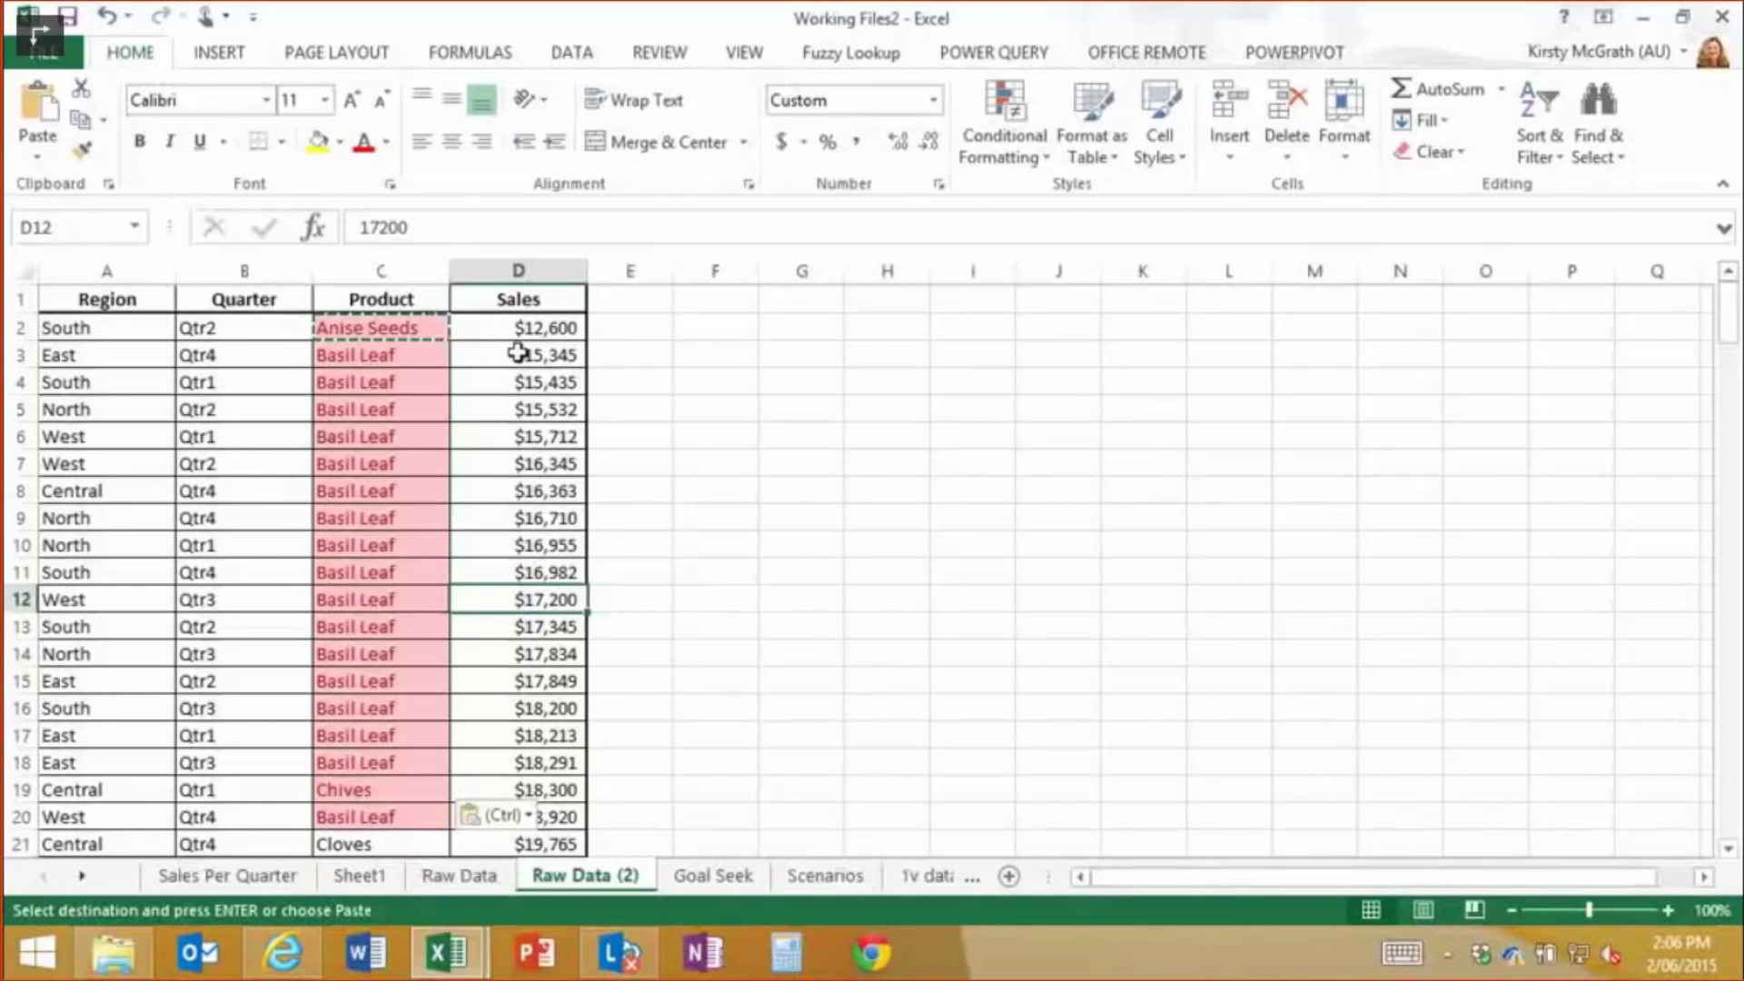
{"action": "left_click", "coordinate": [519, 327]}
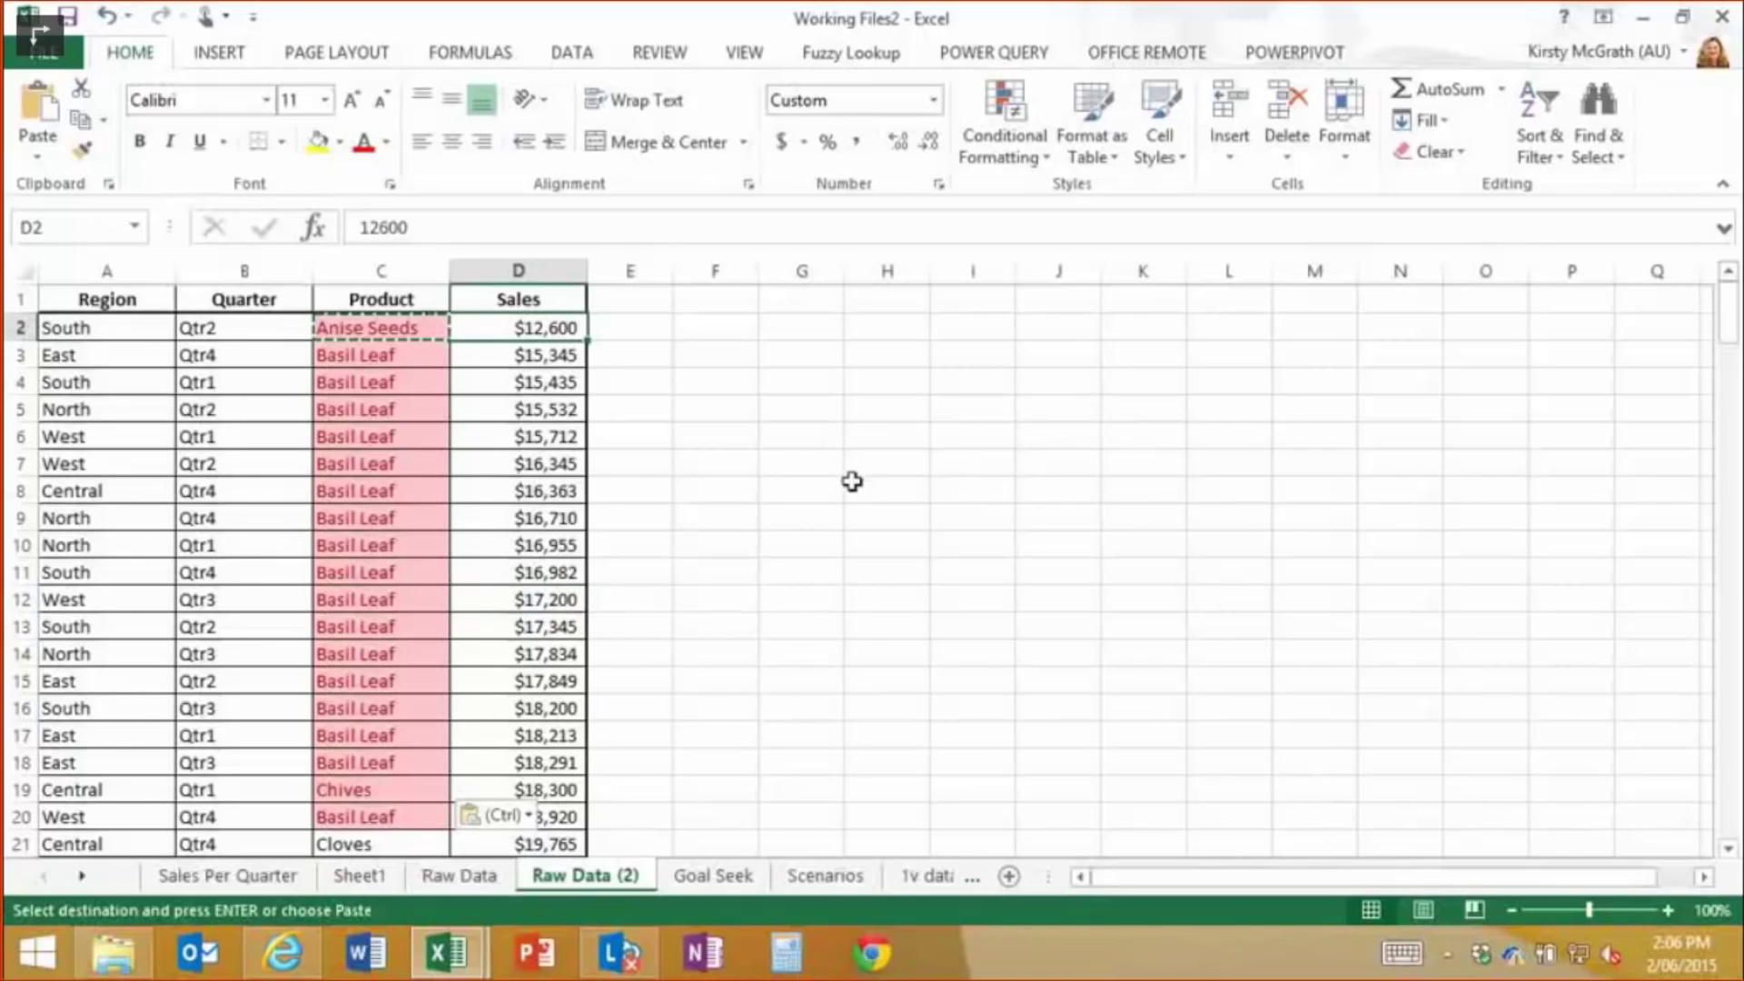
Insert the current time as a fixed value in G1 and the current date in G2
{"action": "left_click", "coordinate": [799, 301]}
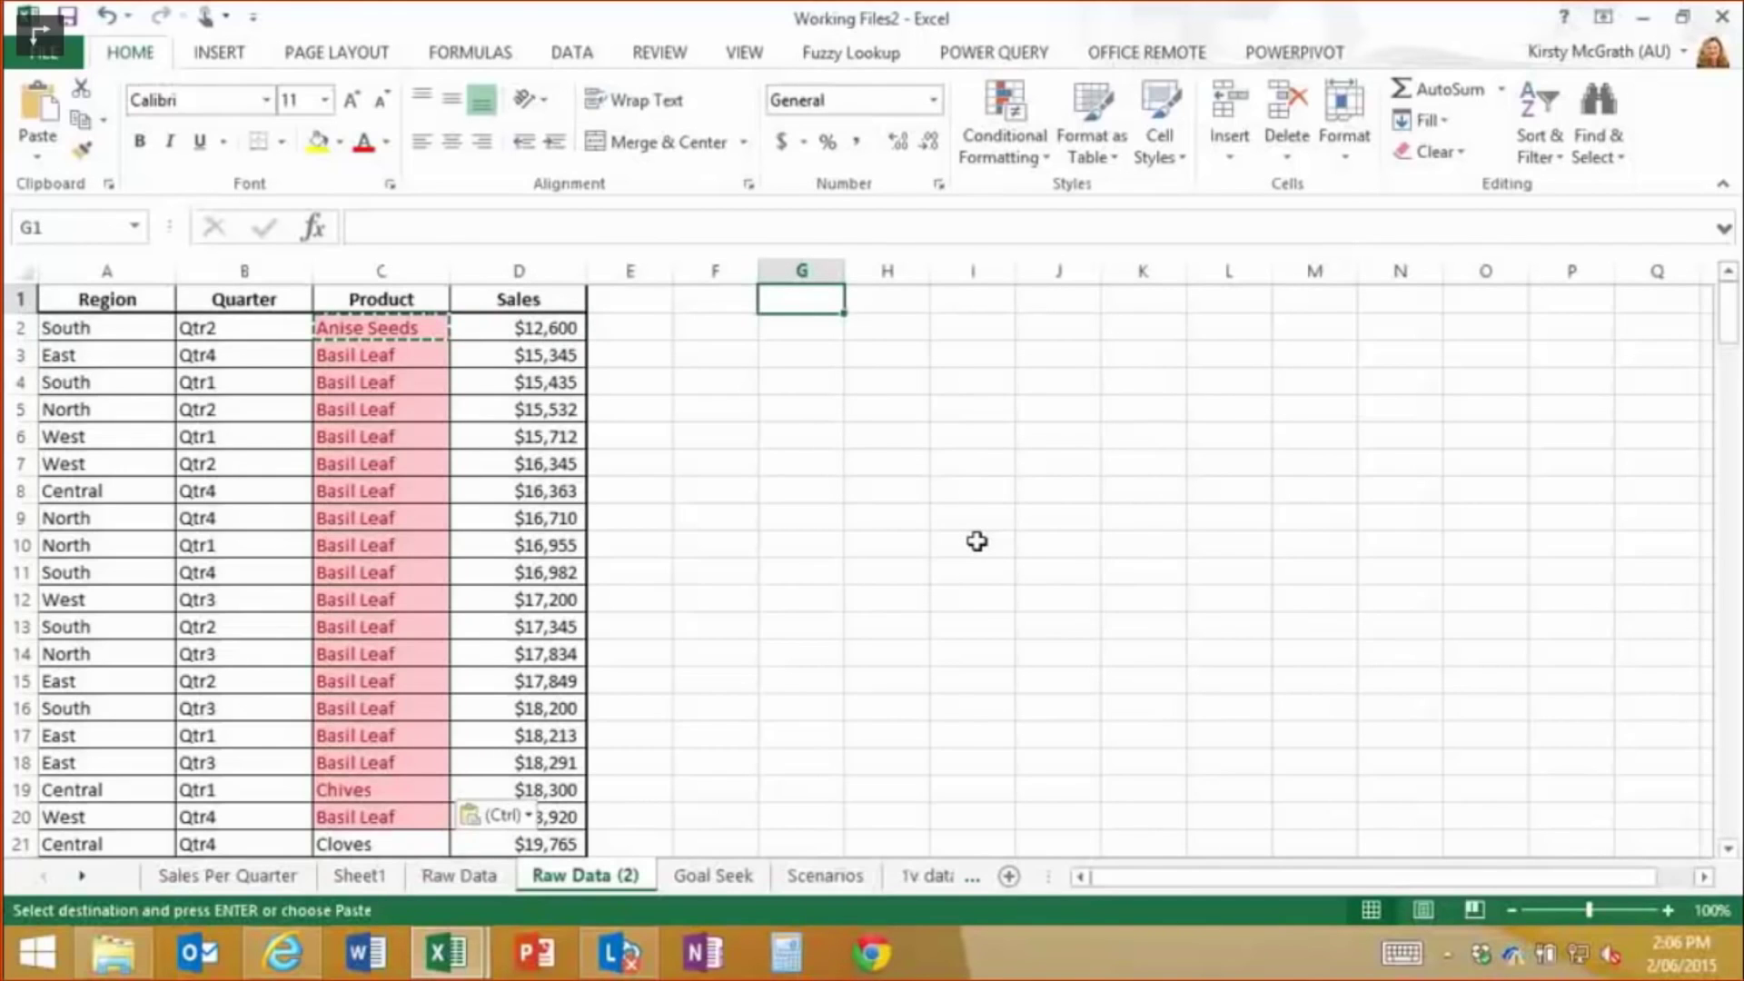
{"action": "key", "text": "ctrl+shift+semicolon"}
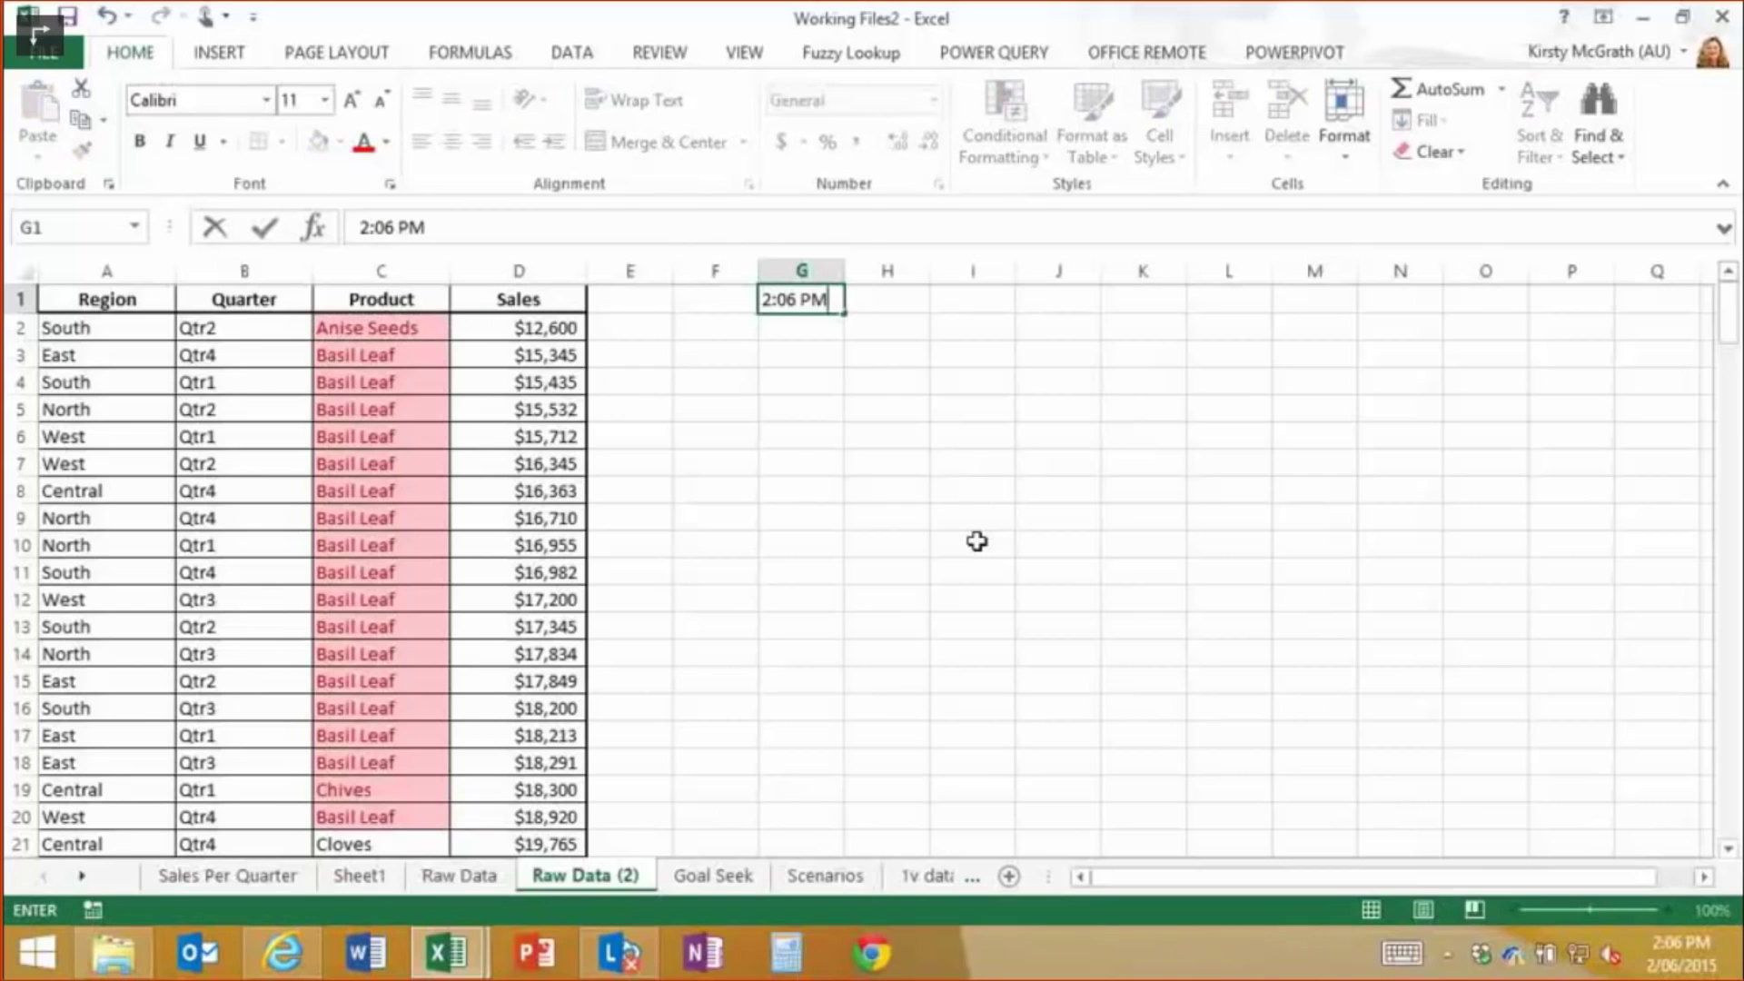
{"action": "key", "text": "Return"}
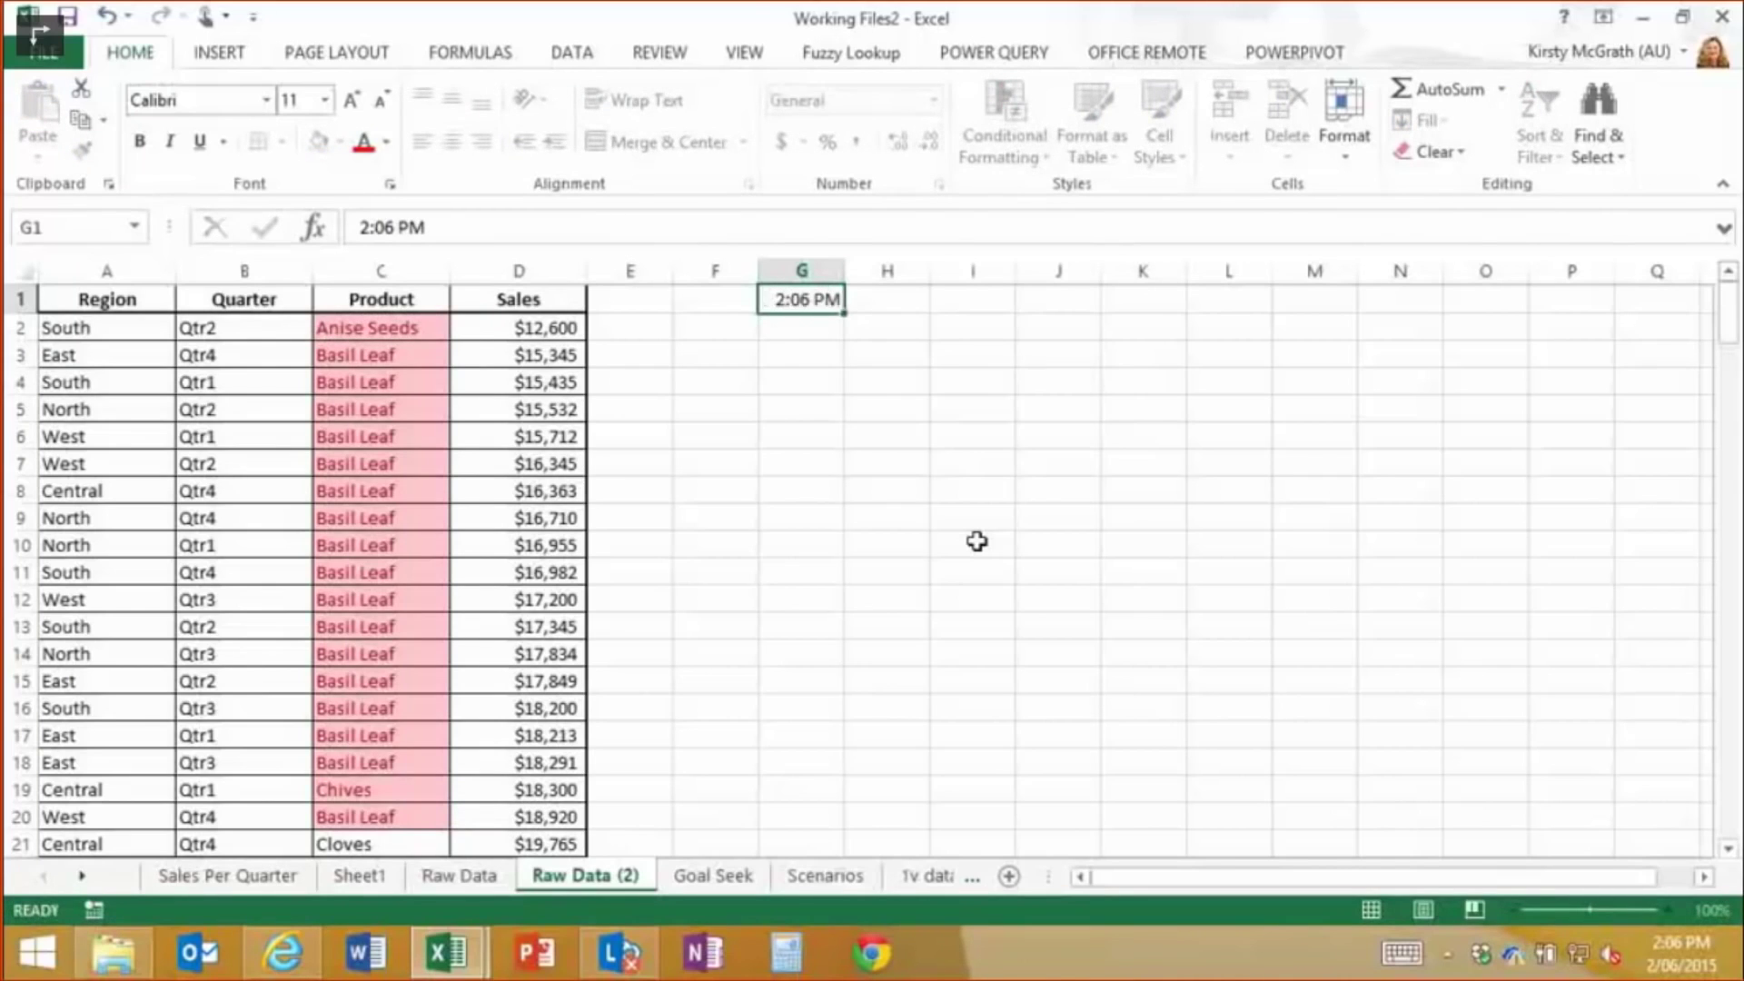
{"action": "key", "text": "ctrl+semicolon"}
{"action": "key", "text": "Return"}
{"action": "key", "text": "Up"}
{"action": "key", "text": "Up"}
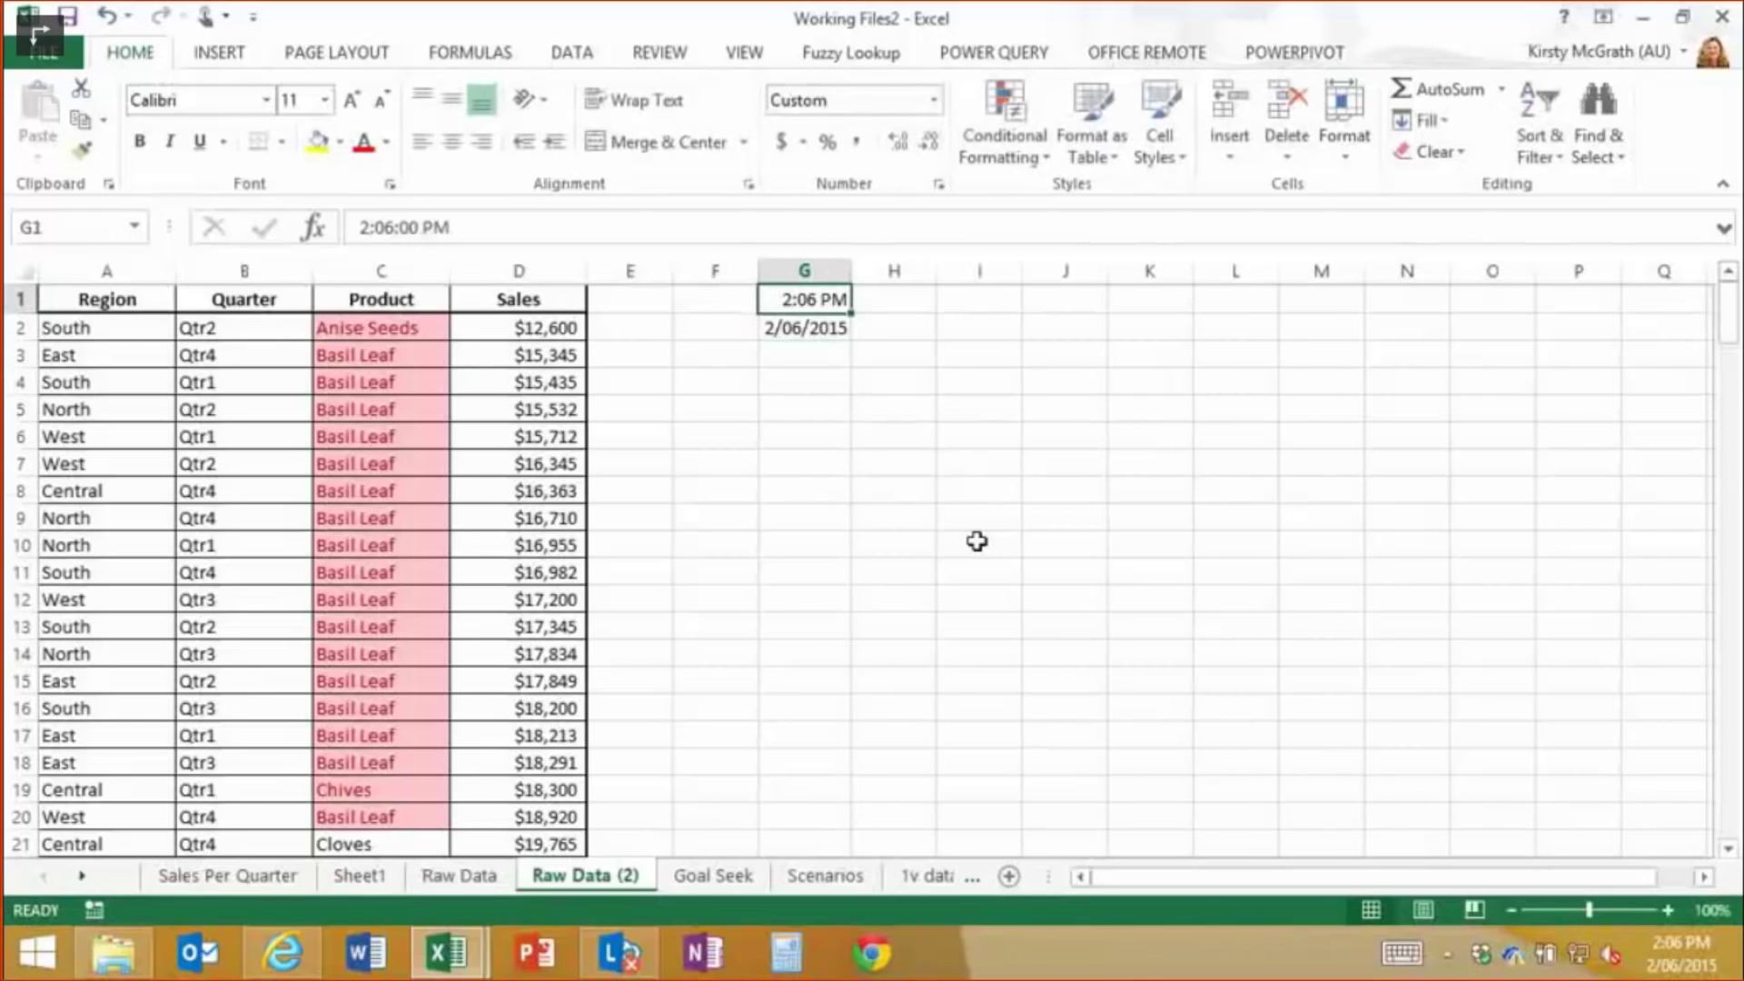
Insert the current time as a fixed value in H1 and the current date in H2
{"action": "key", "text": "Right"}
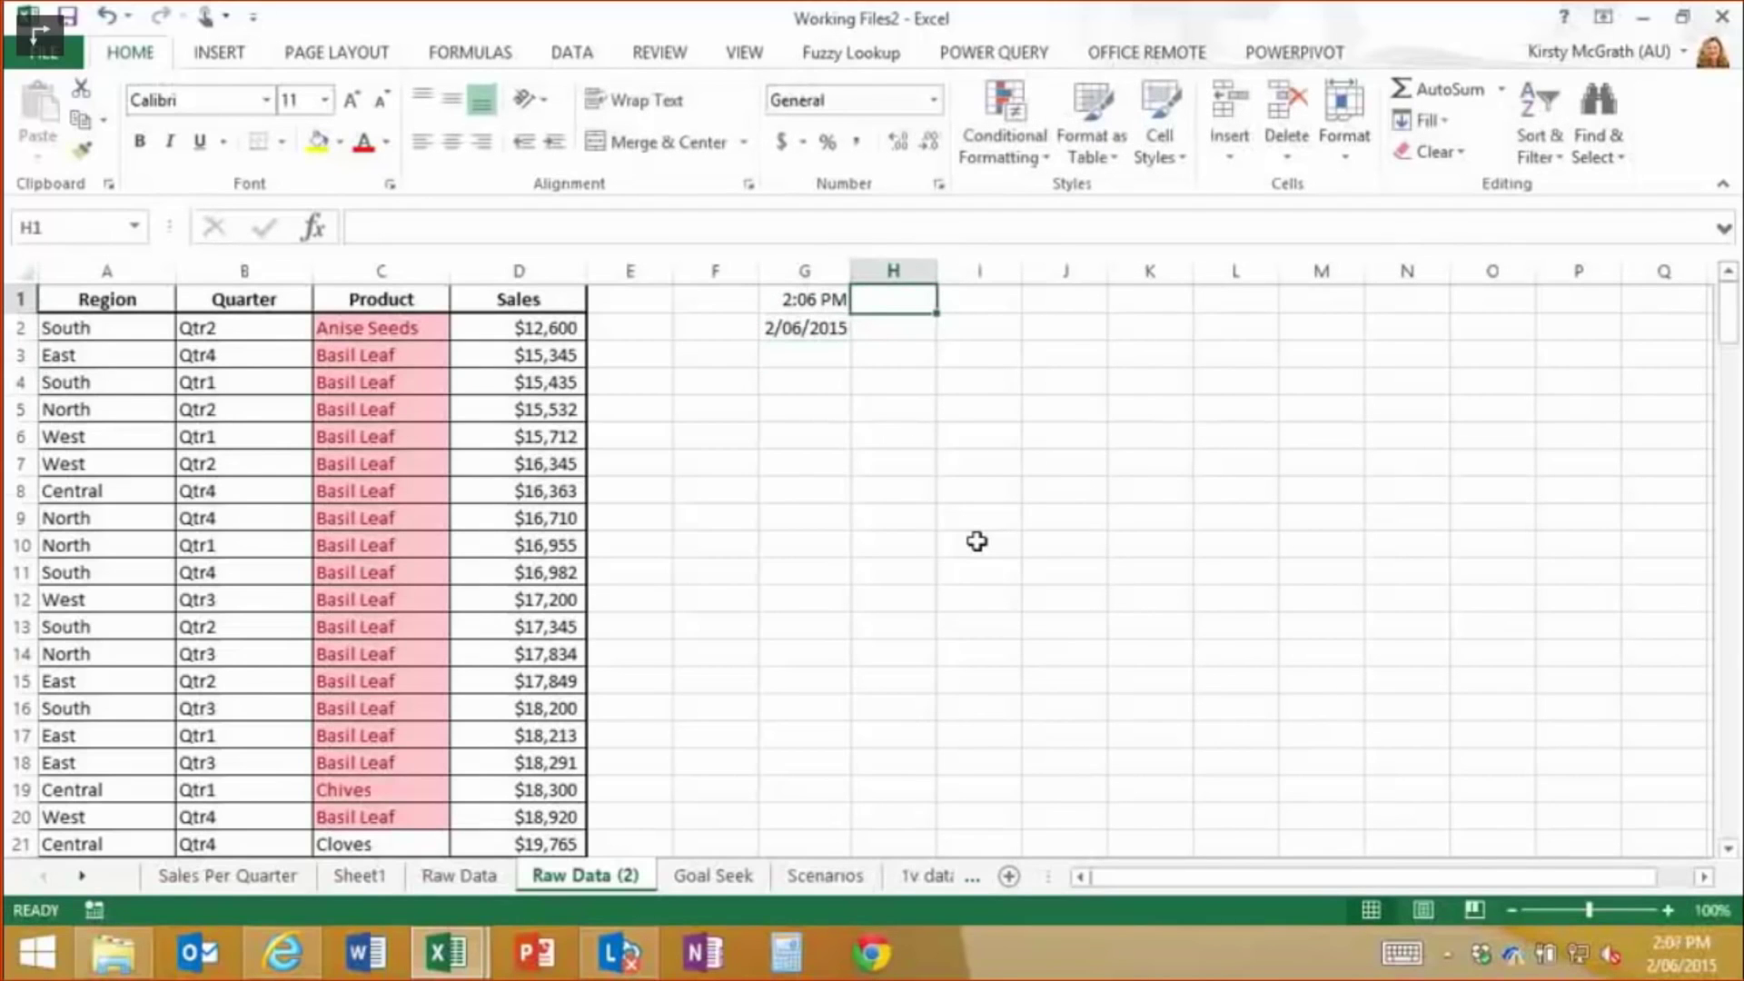
{"action": "type", "text": ":"}
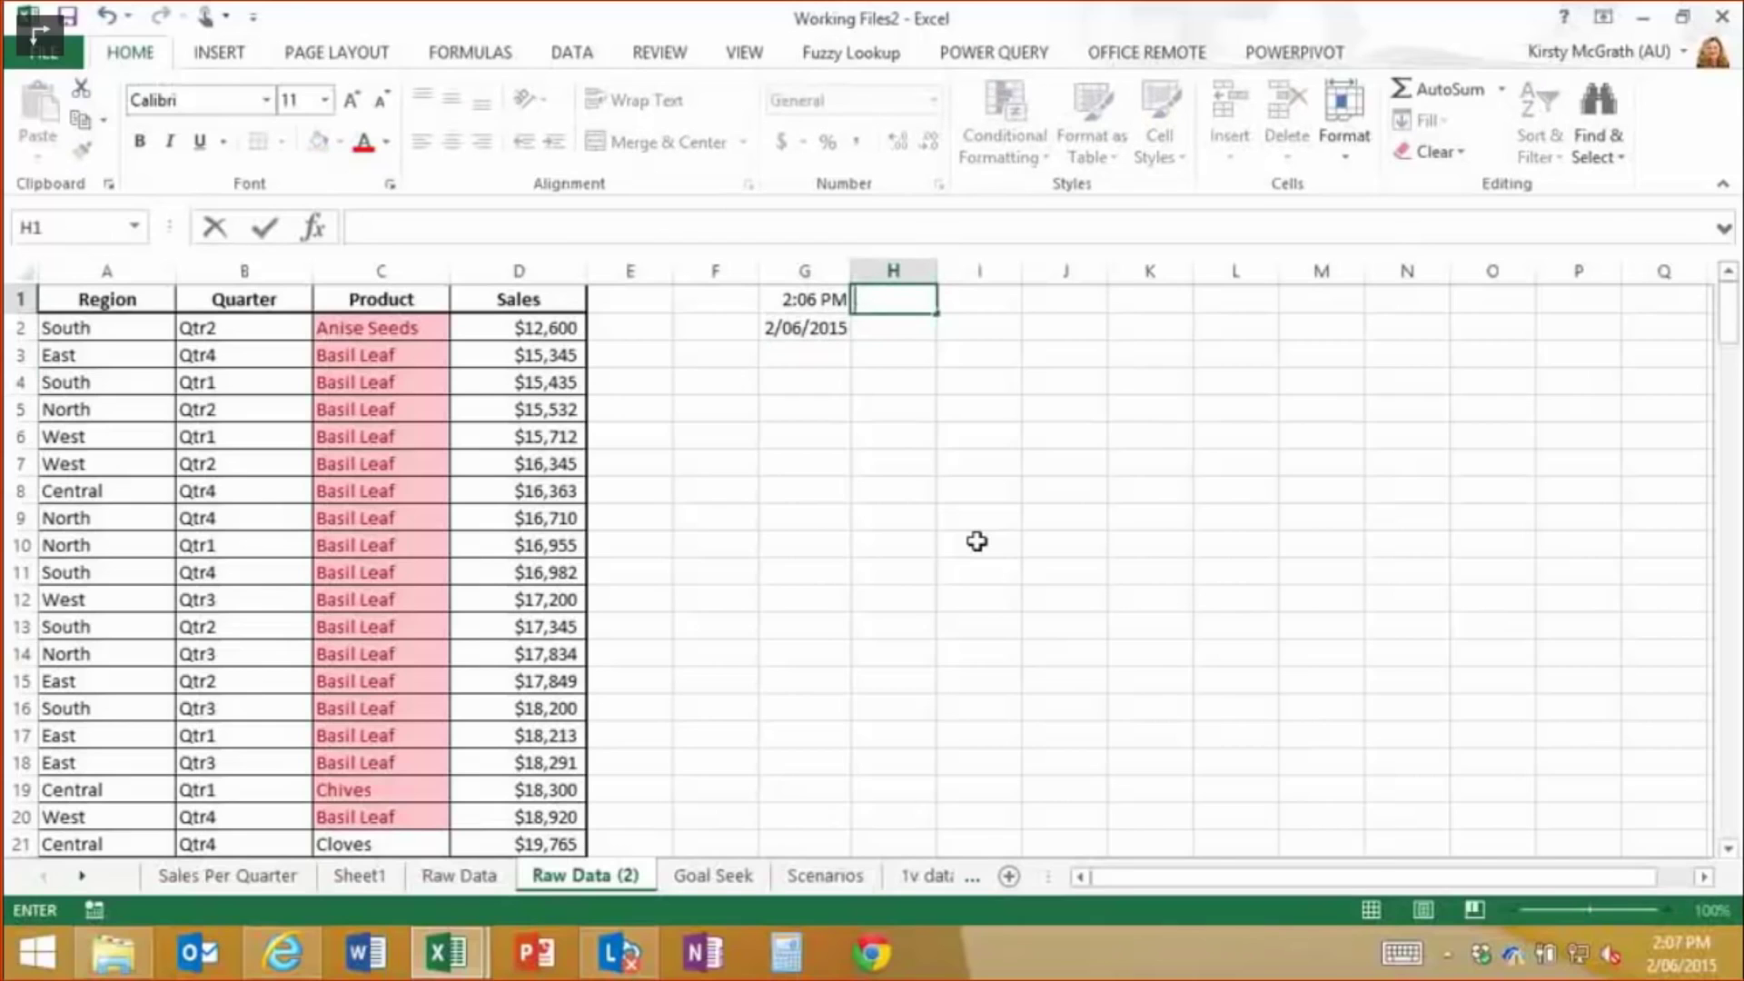
{"action": "key", "text": "ctrl+shift+semicolon"}
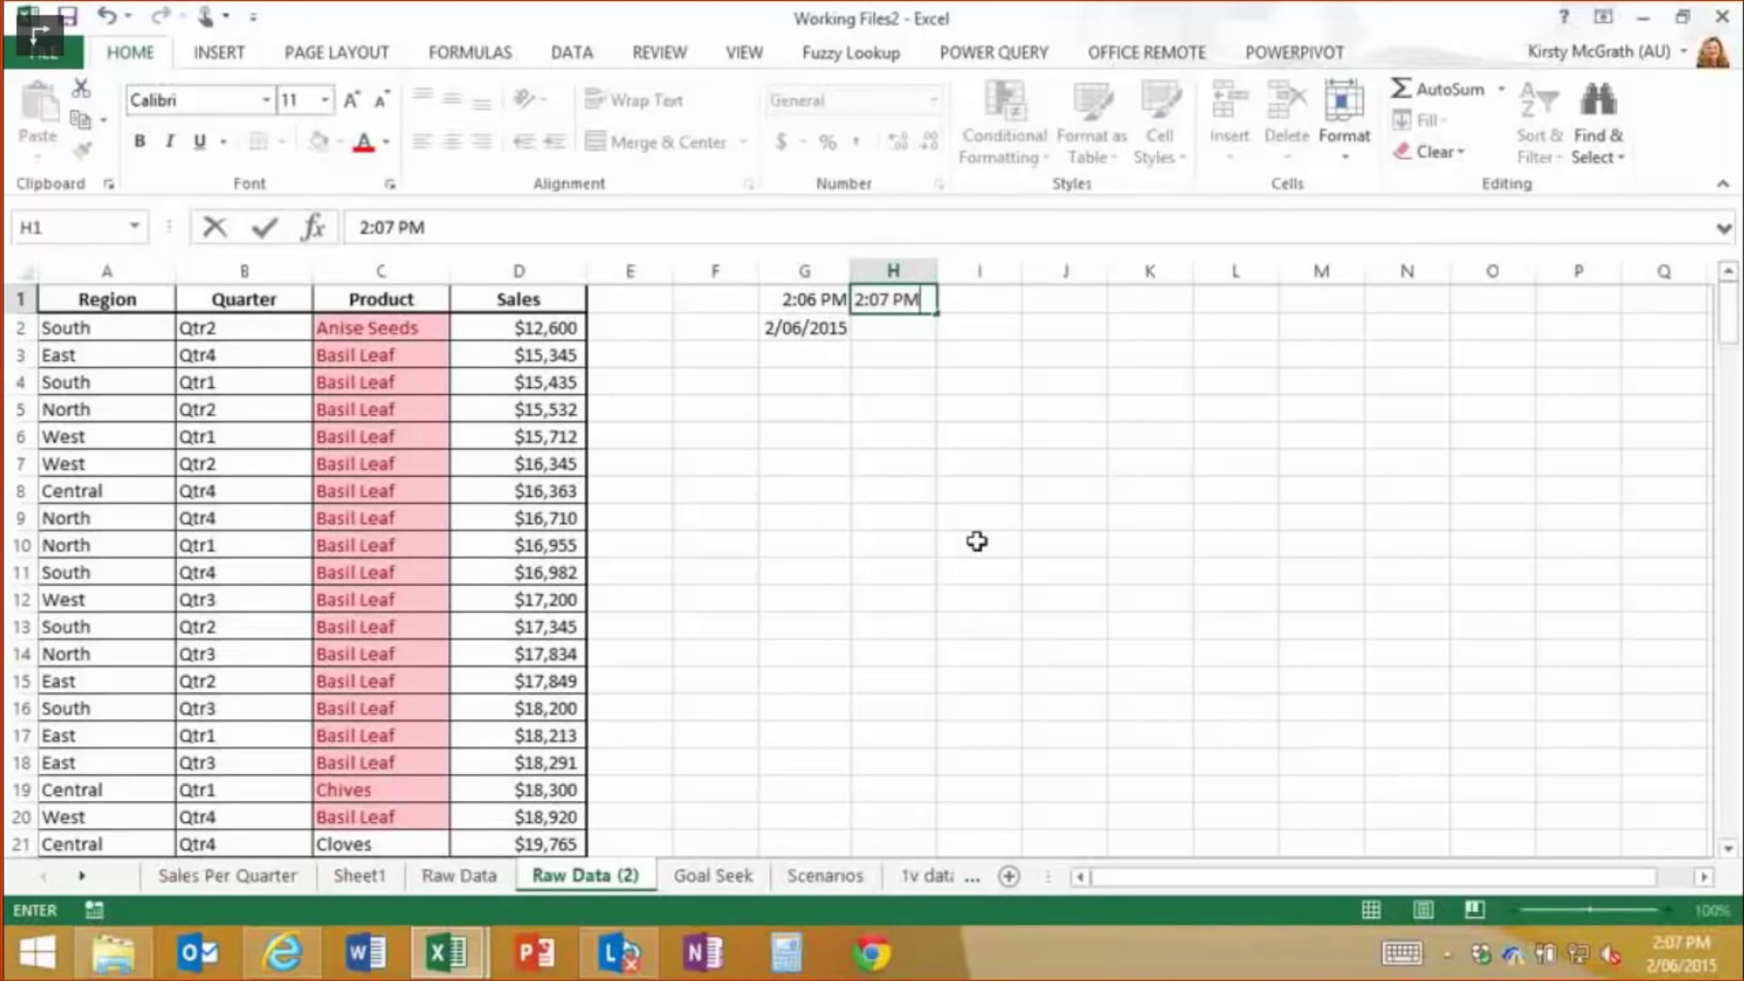
{"action": "key", "text": "Return"}
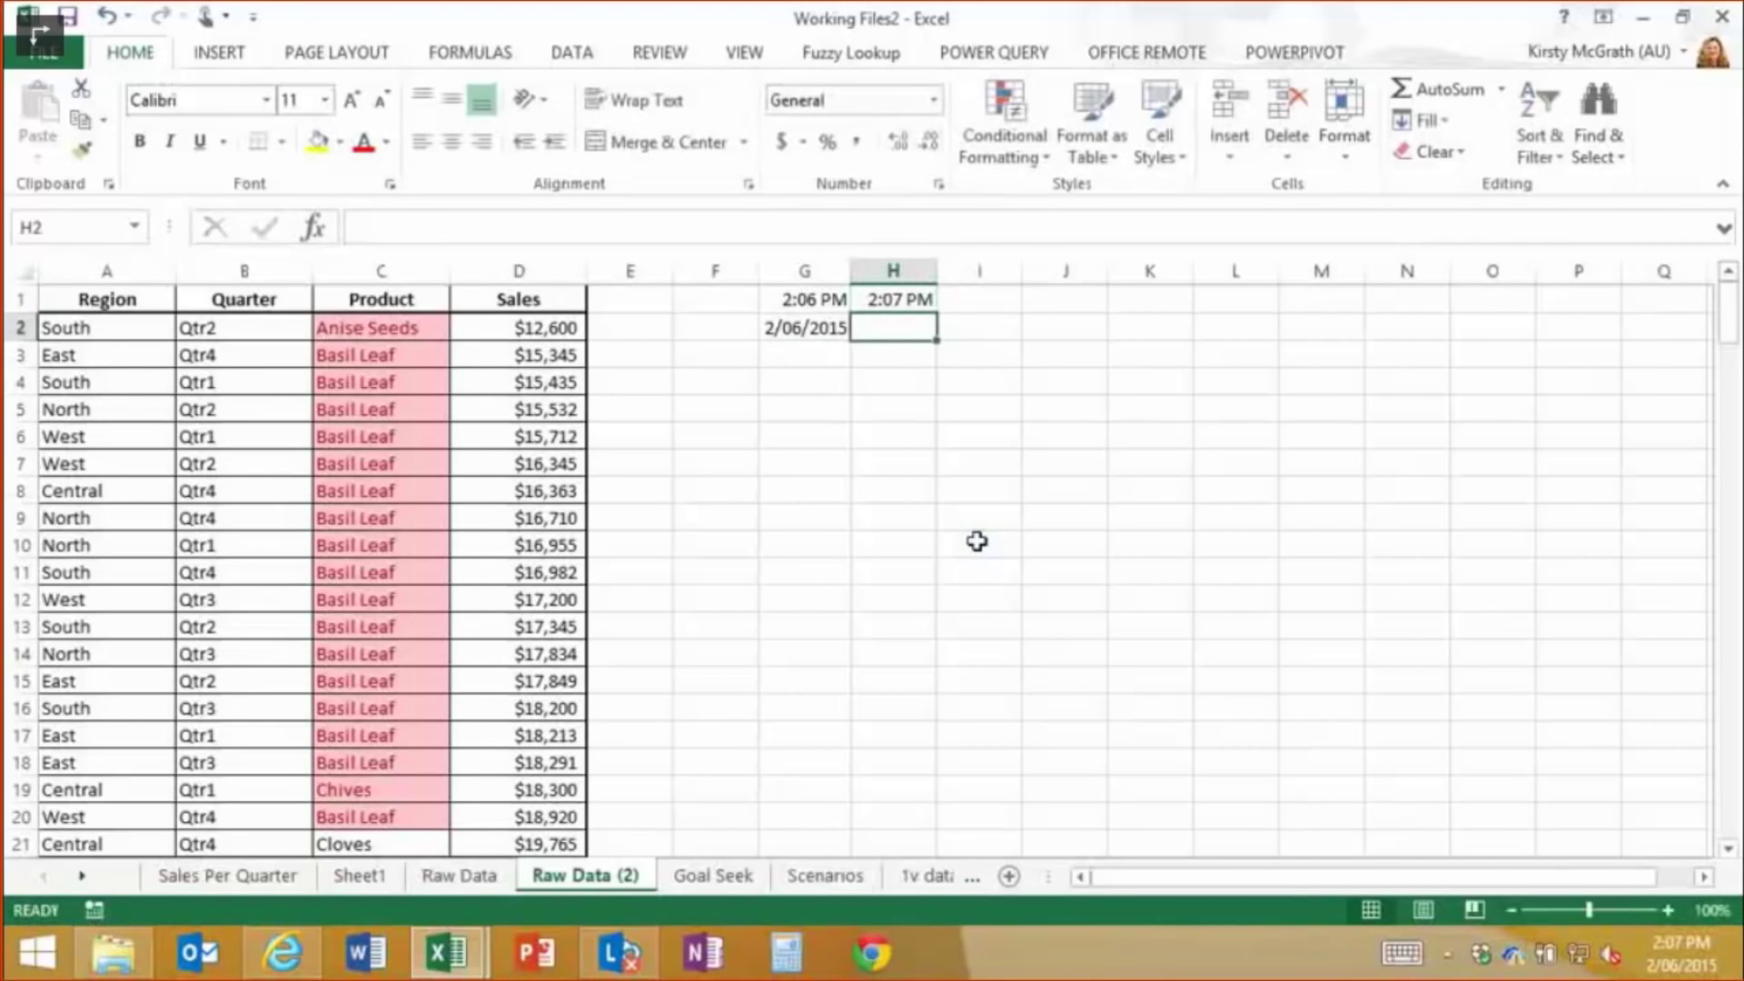
{"action": "key", "text": "ctrl+semicolon"}
{"action": "key", "text": "Return"}
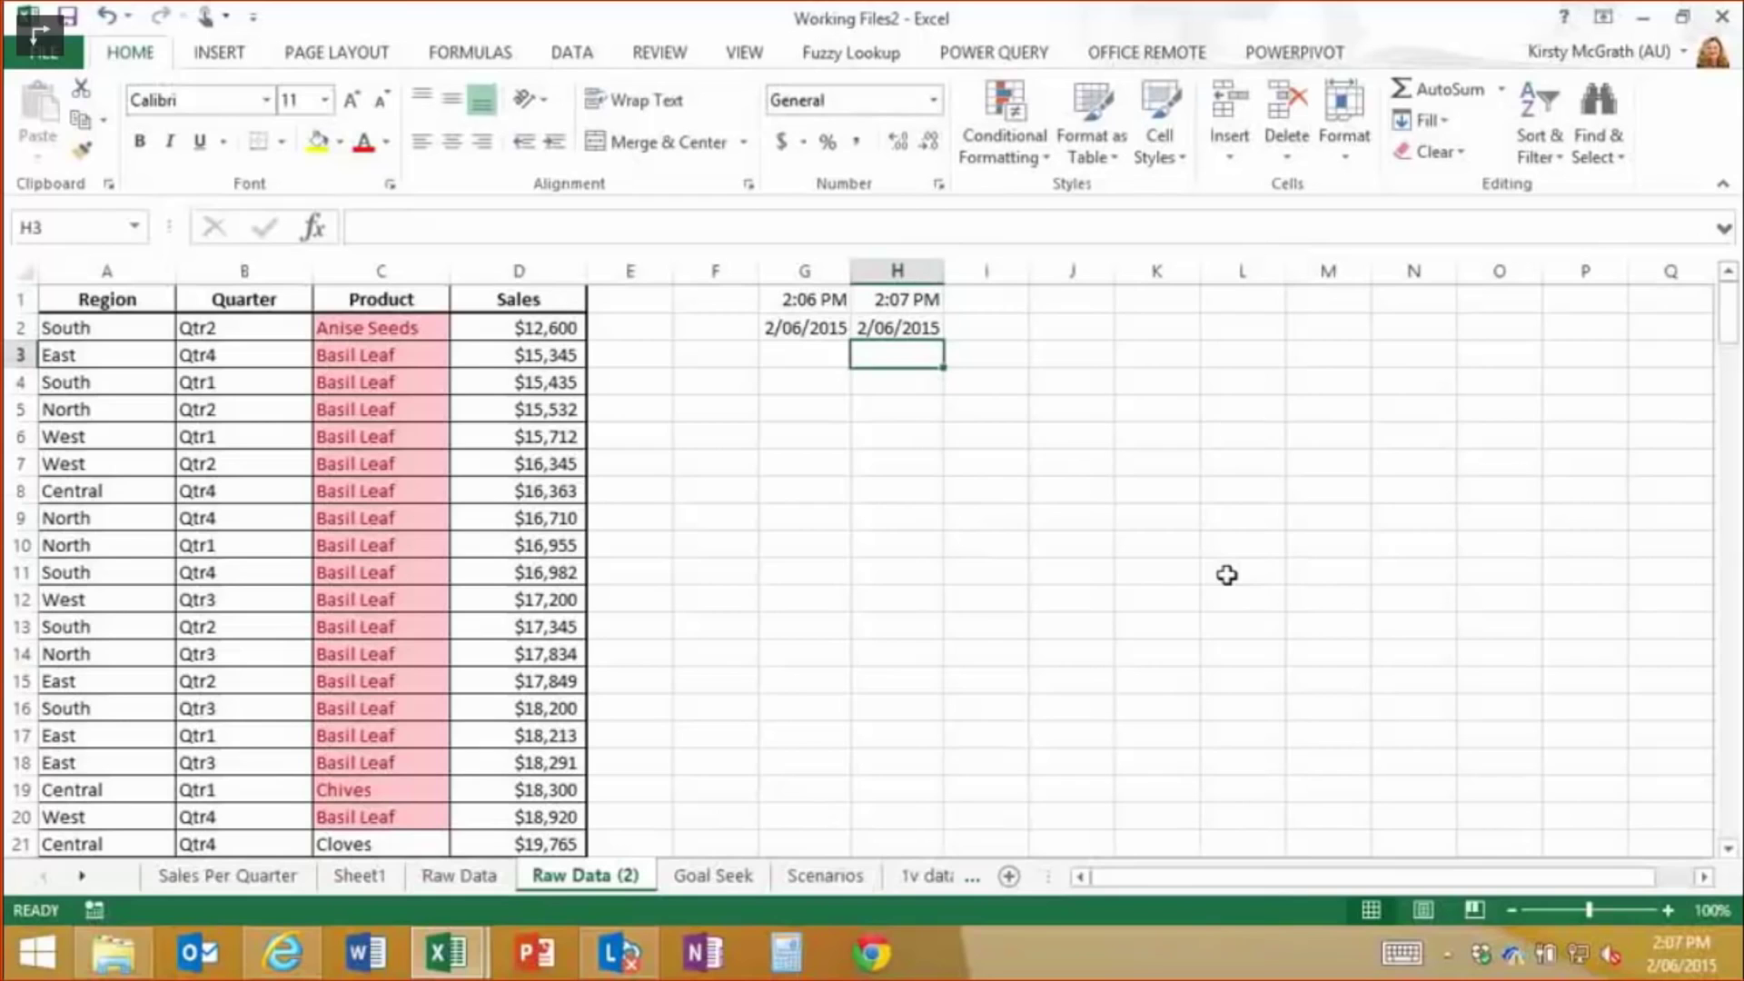
Check the stored contents of the time in H1 and the date in H2
{"action": "key", "text": "Up"}
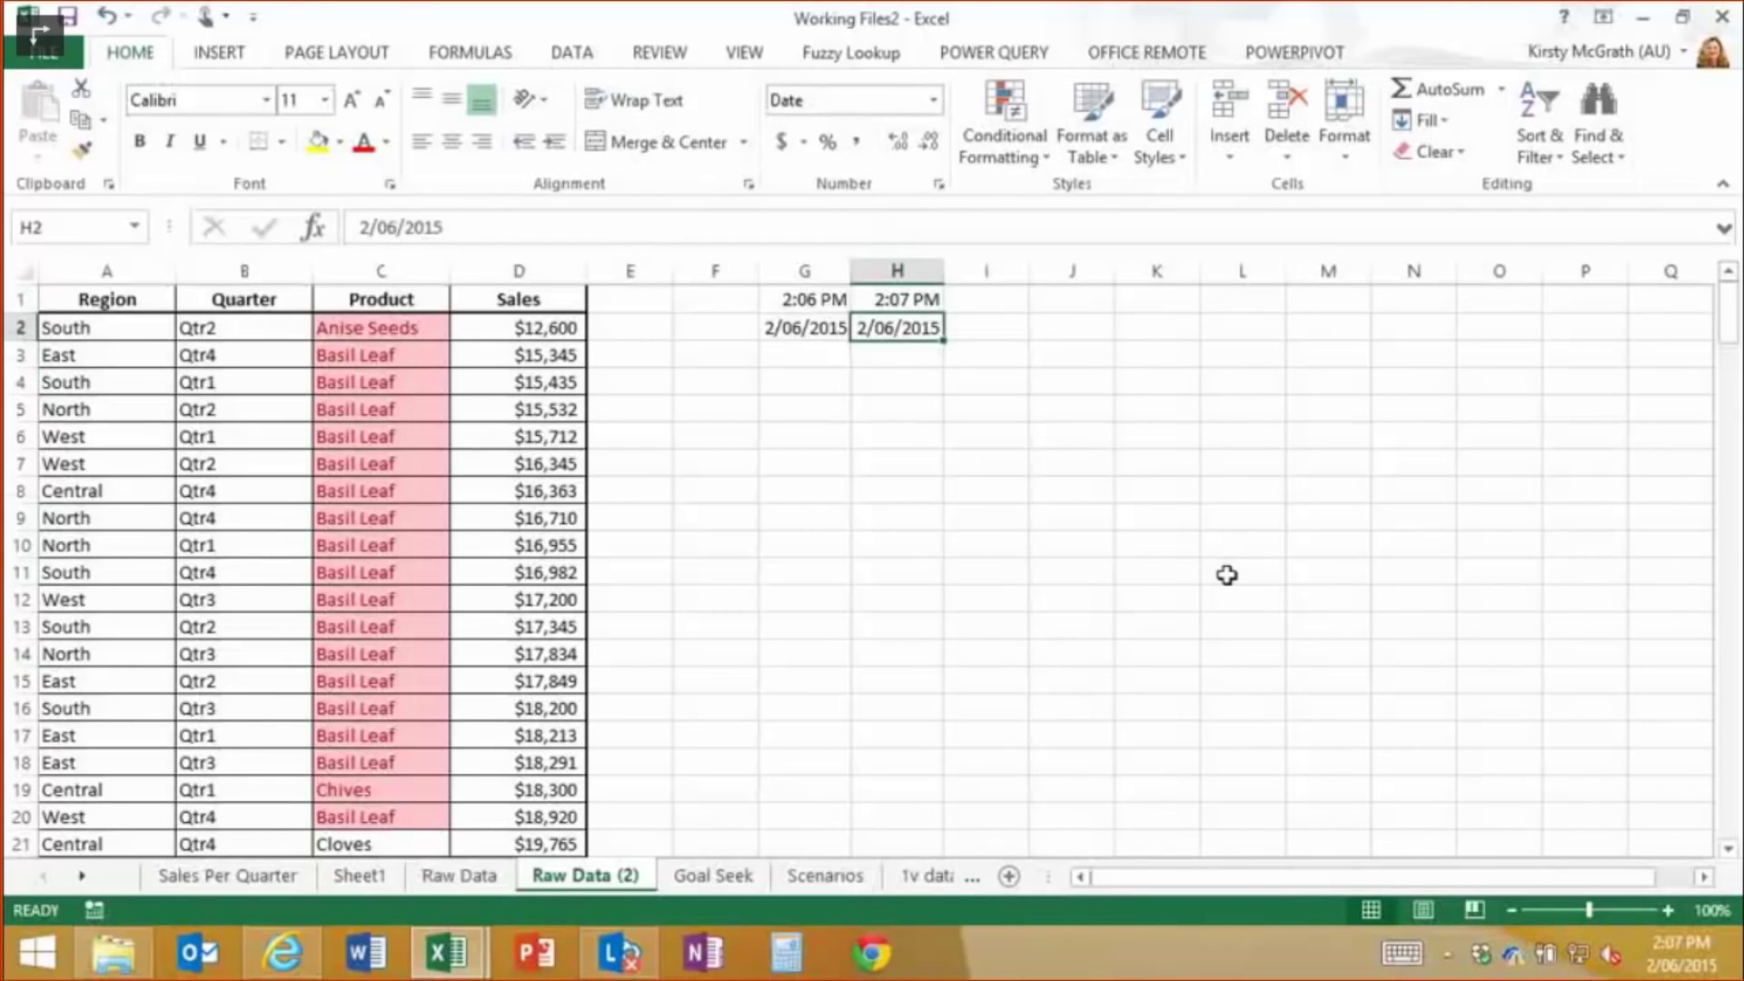
{"action": "key", "text": "Up"}
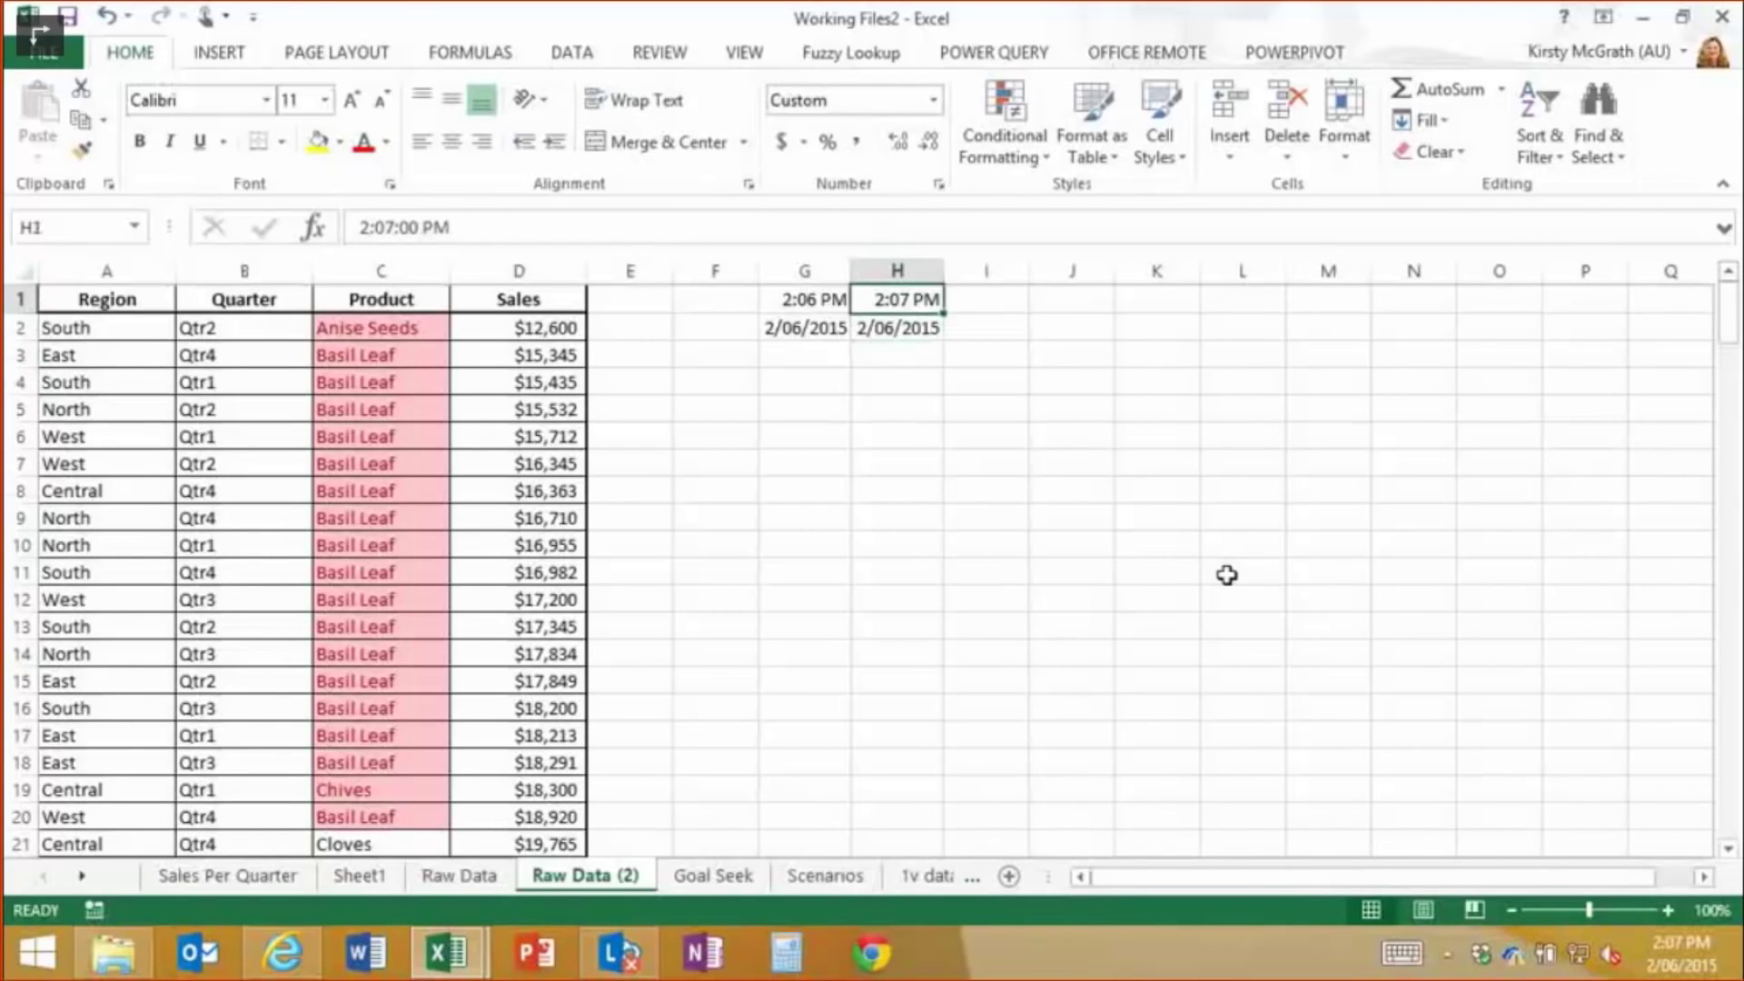
{"action": "key", "text": "Down"}
{"action": "key", "text": "Up"}
{"action": "key", "text": "Down"}
{"action": "key", "text": "Up"}
{"action": "key", "text": "Down"}
{"action": "key", "text": "Up"}
Try filling the date in H2 down to H15 by months, and clear the whole filled range
{"action": "key", "text": "Down"}
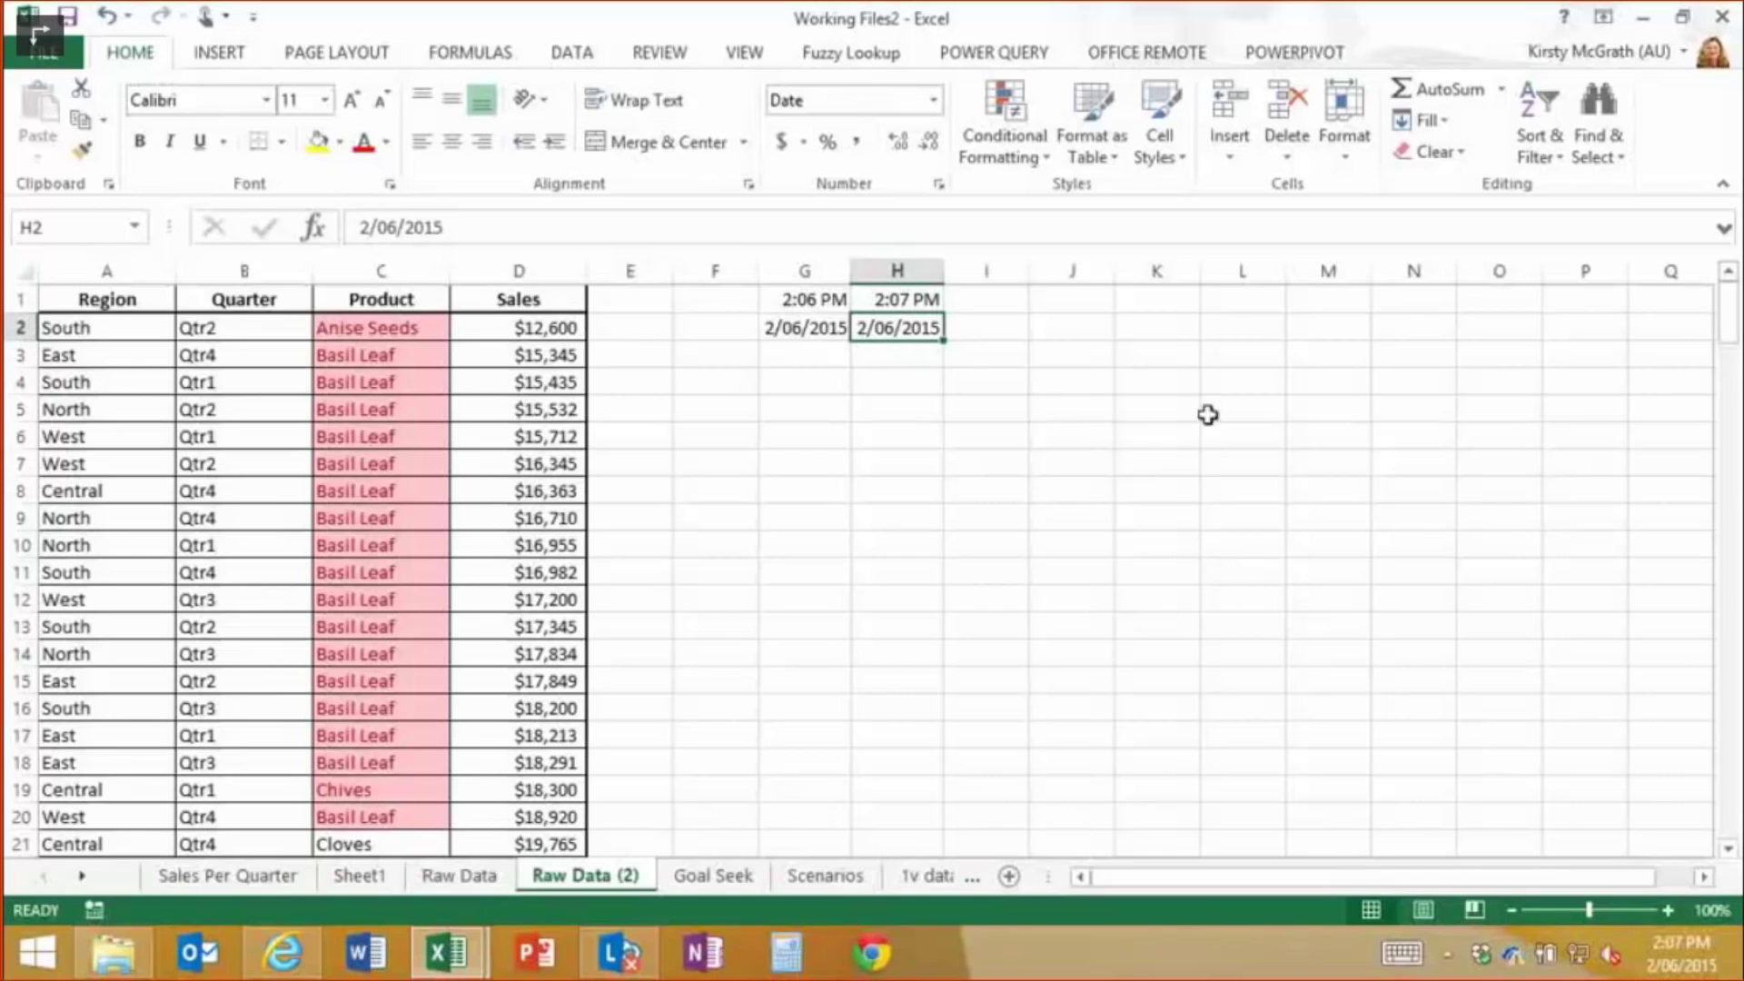
{"action": "left_click_drag", "start_coordinate": [947, 344], "coordinate": [947, 696]}
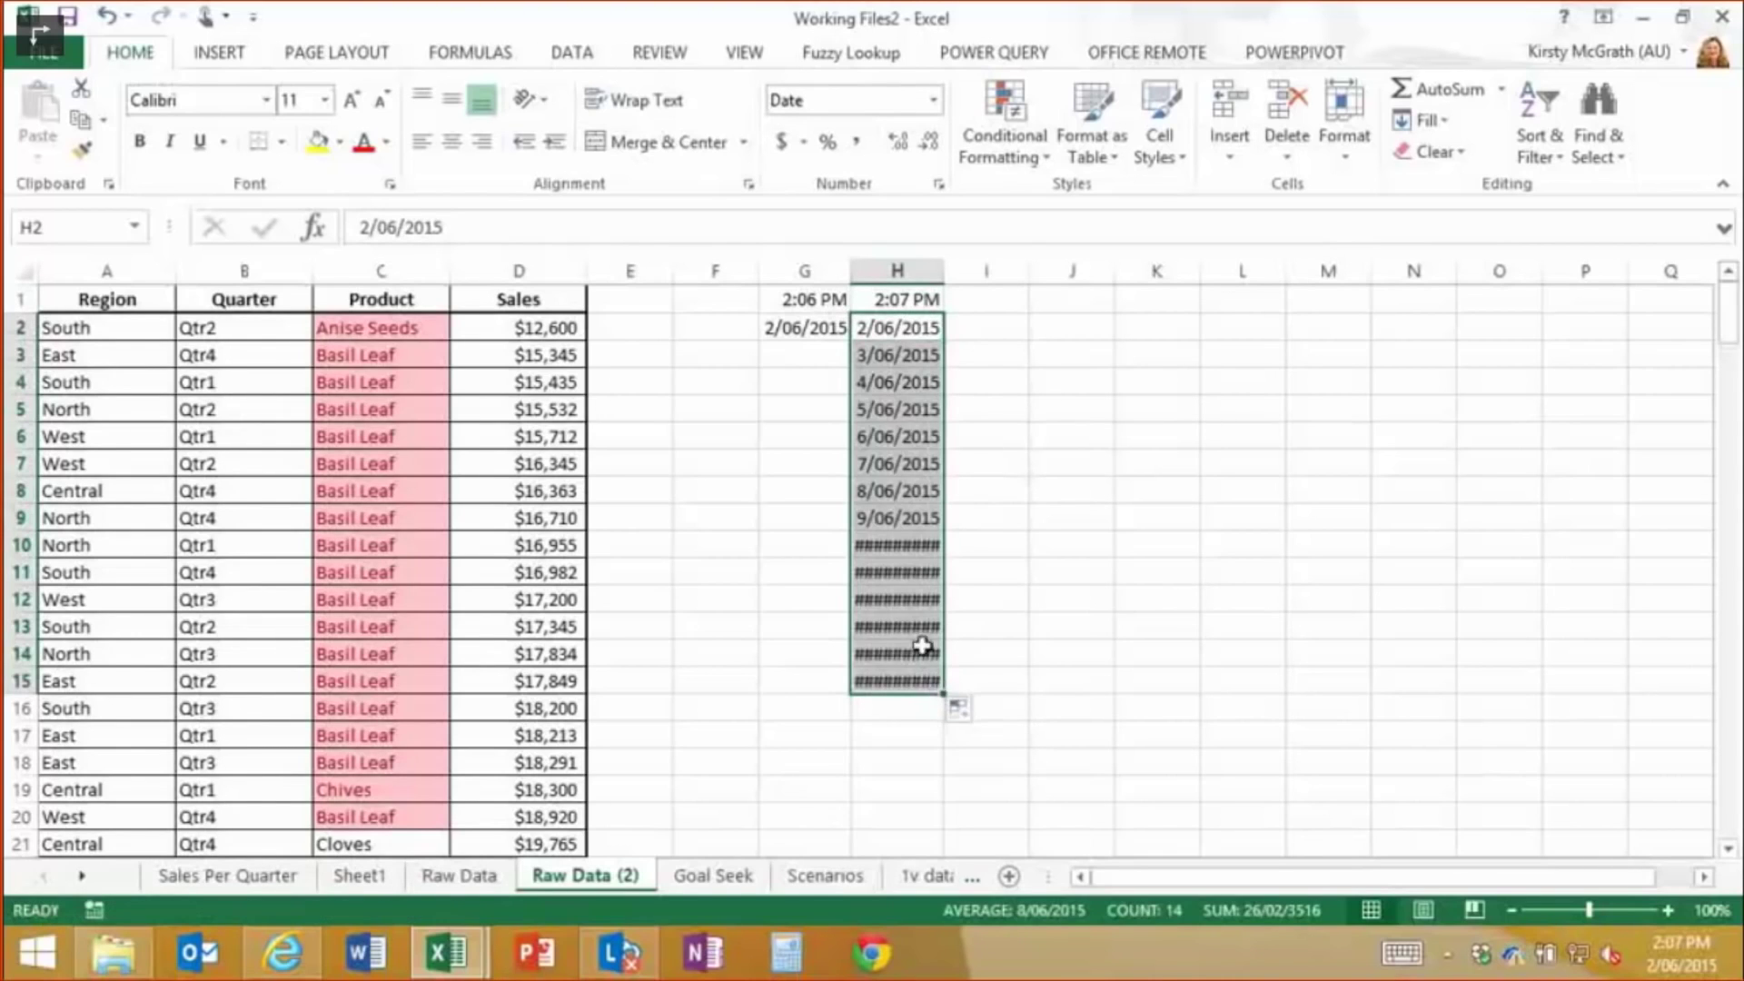
{"action": "left_click", "coordinate": [963, 712]}
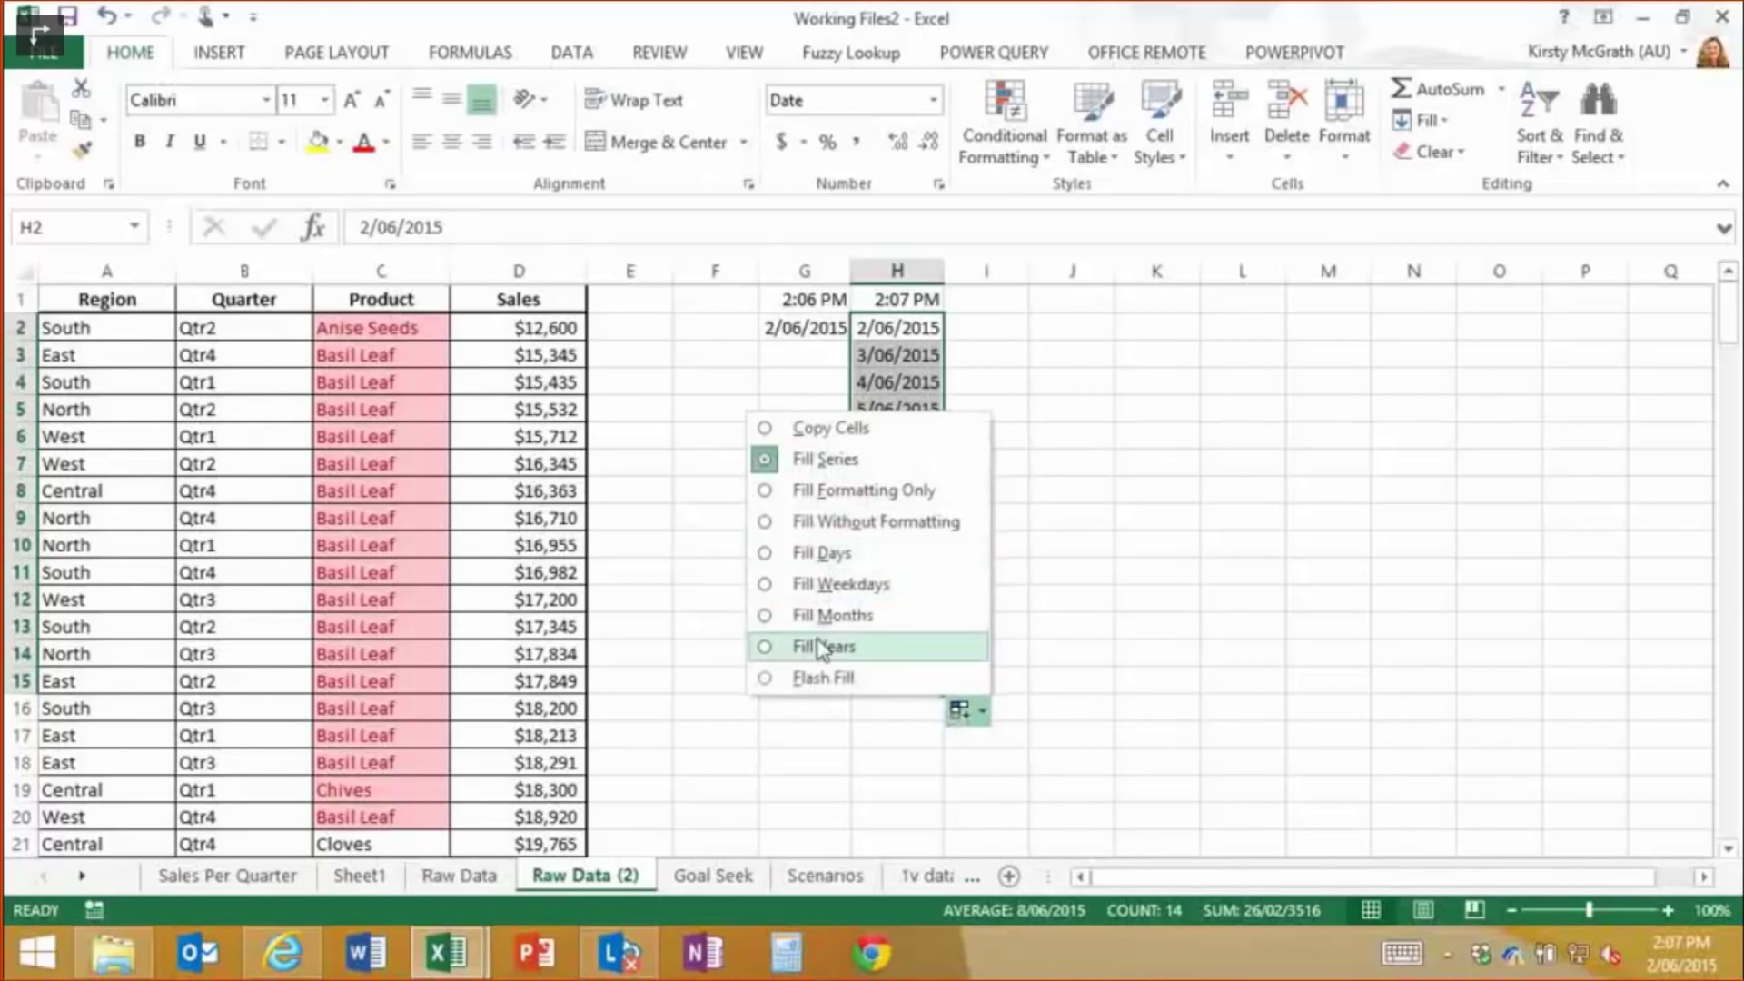
{"action": "left_click", "coordinate": [829, 616]}
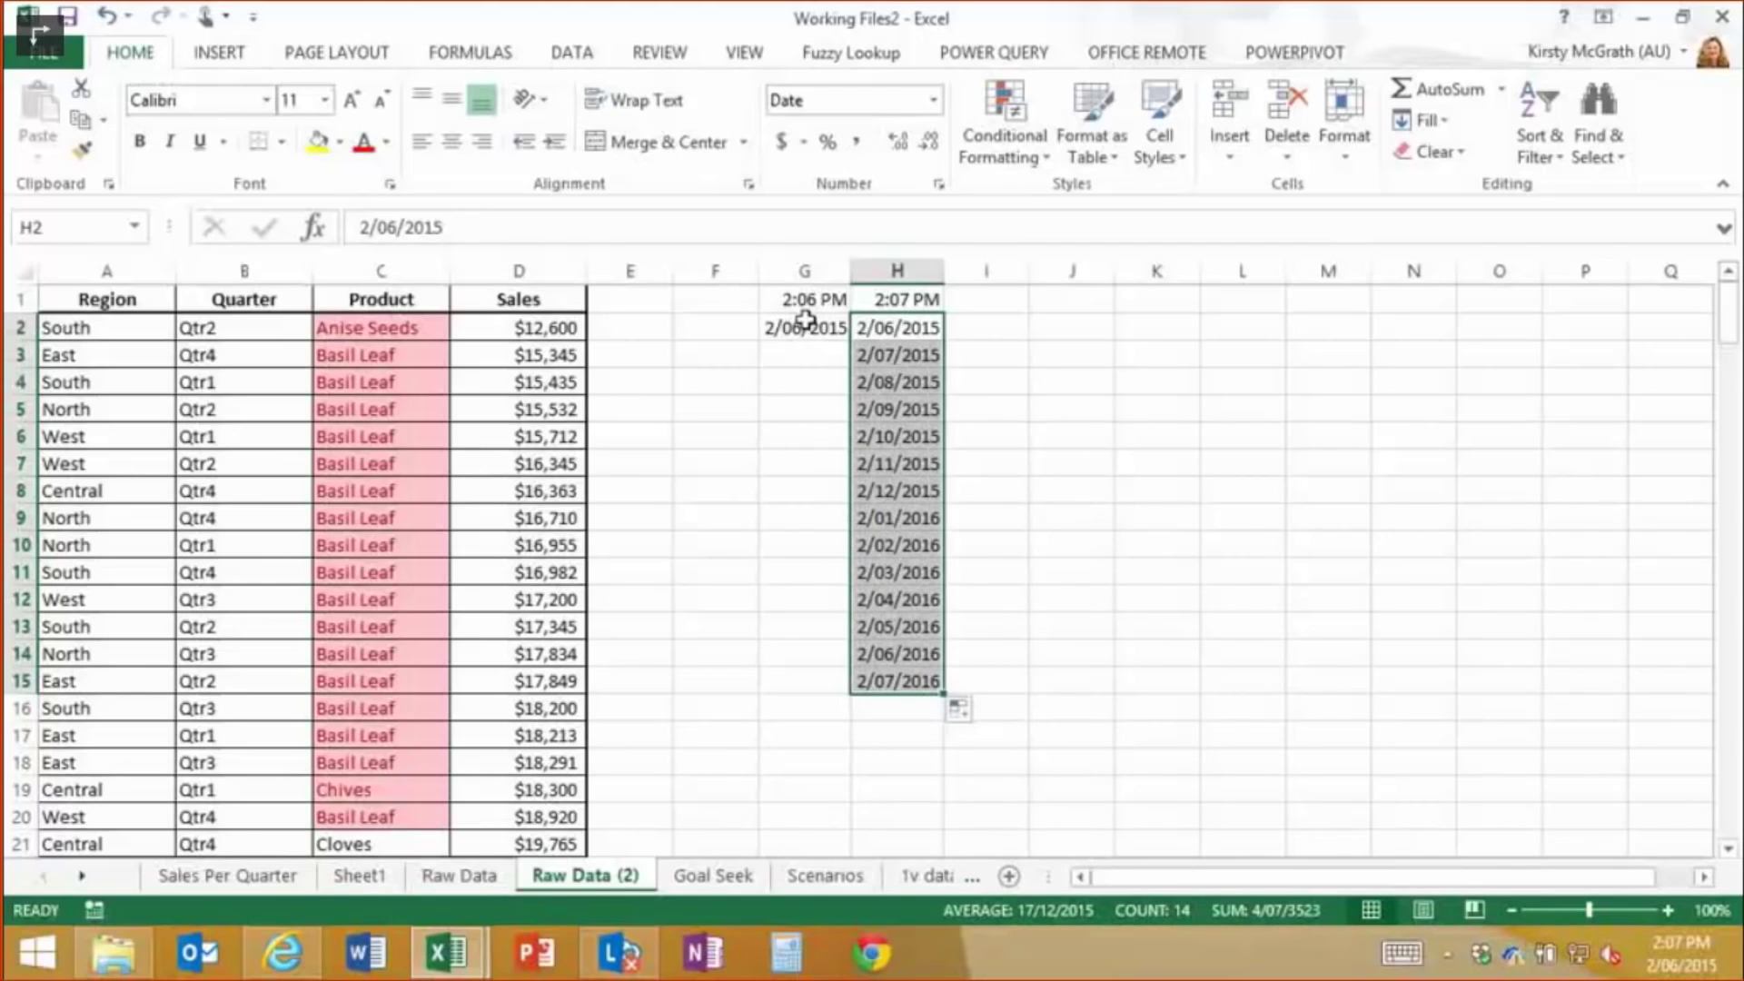
{"action": "key", "text": "Delete"}
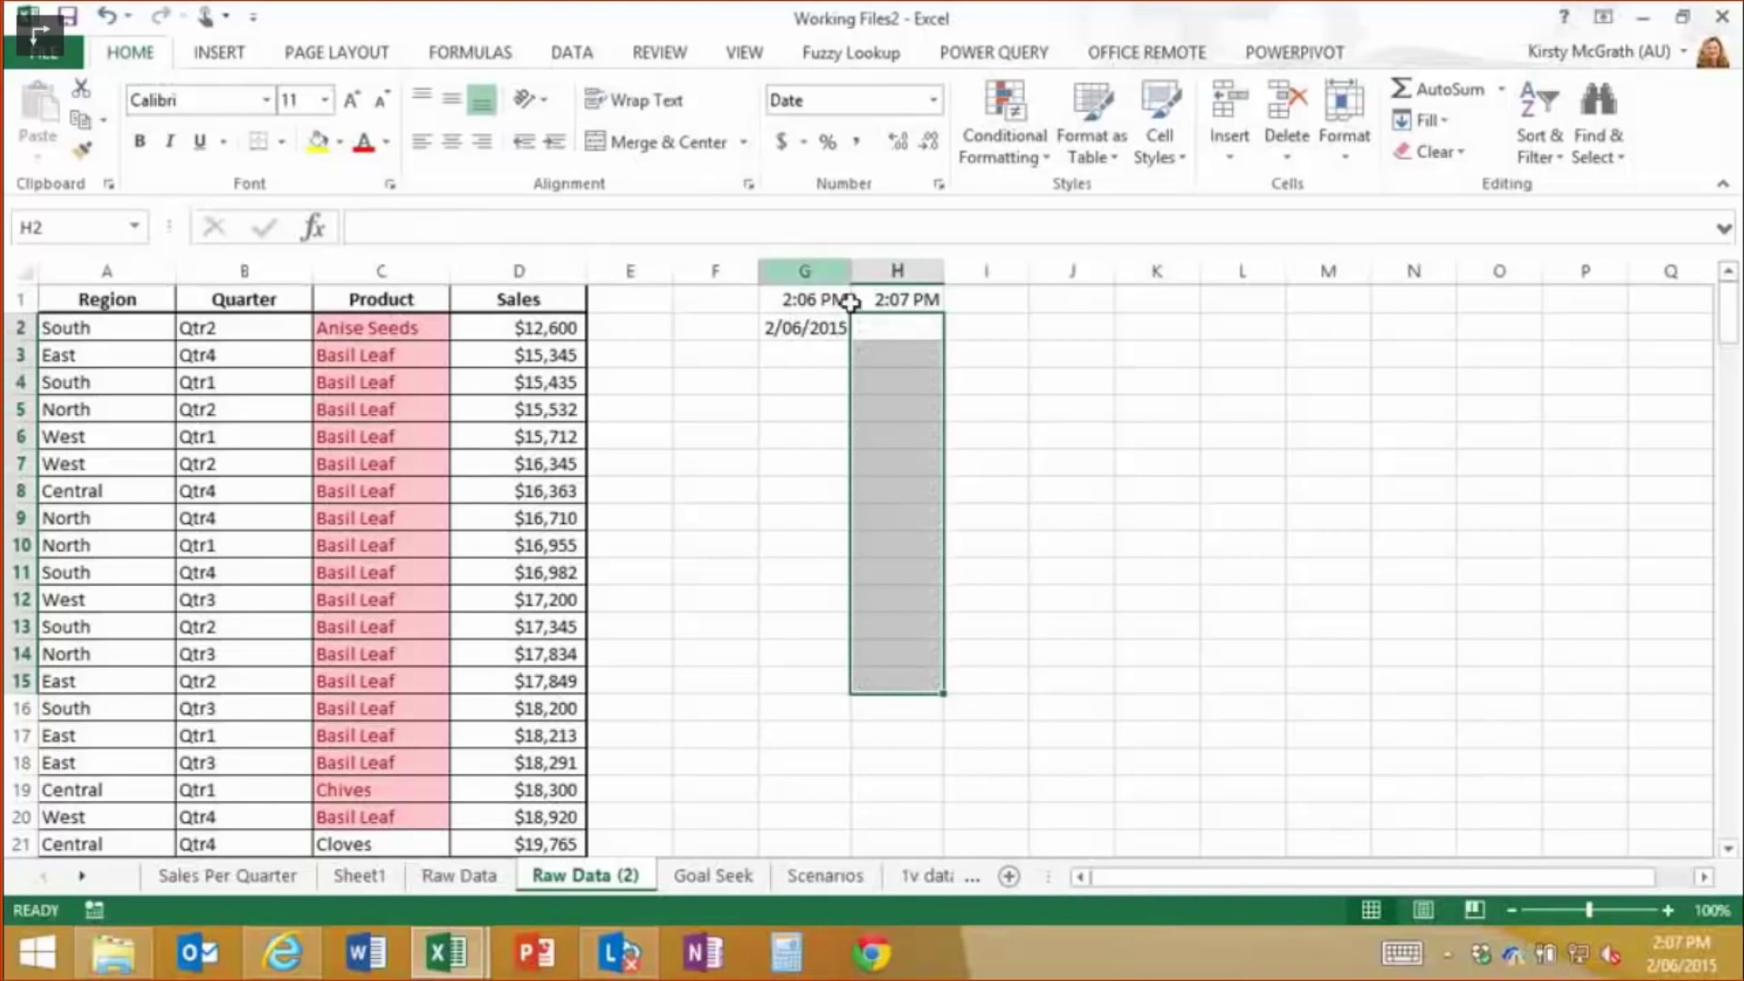
{"action": "left_click", "coordinate": [805, 332]}
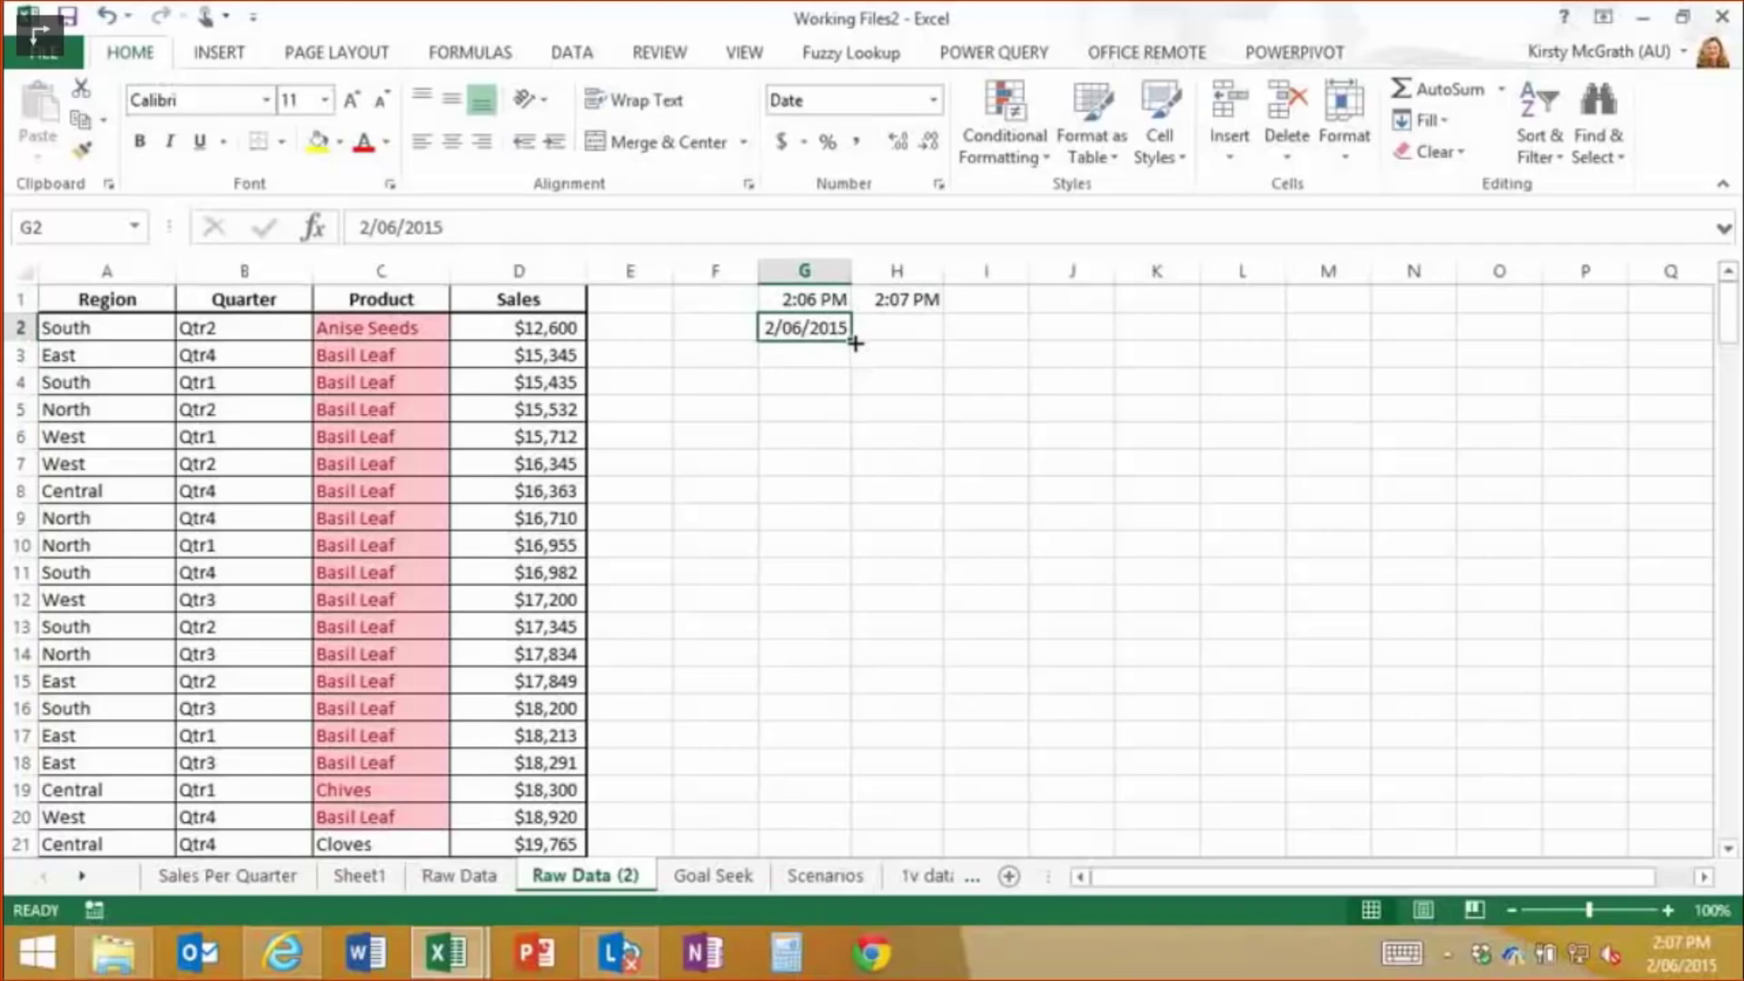
{"action": "left_click_drag", "start_coordinate": [851, 345], "coordinate": [836, 772]}
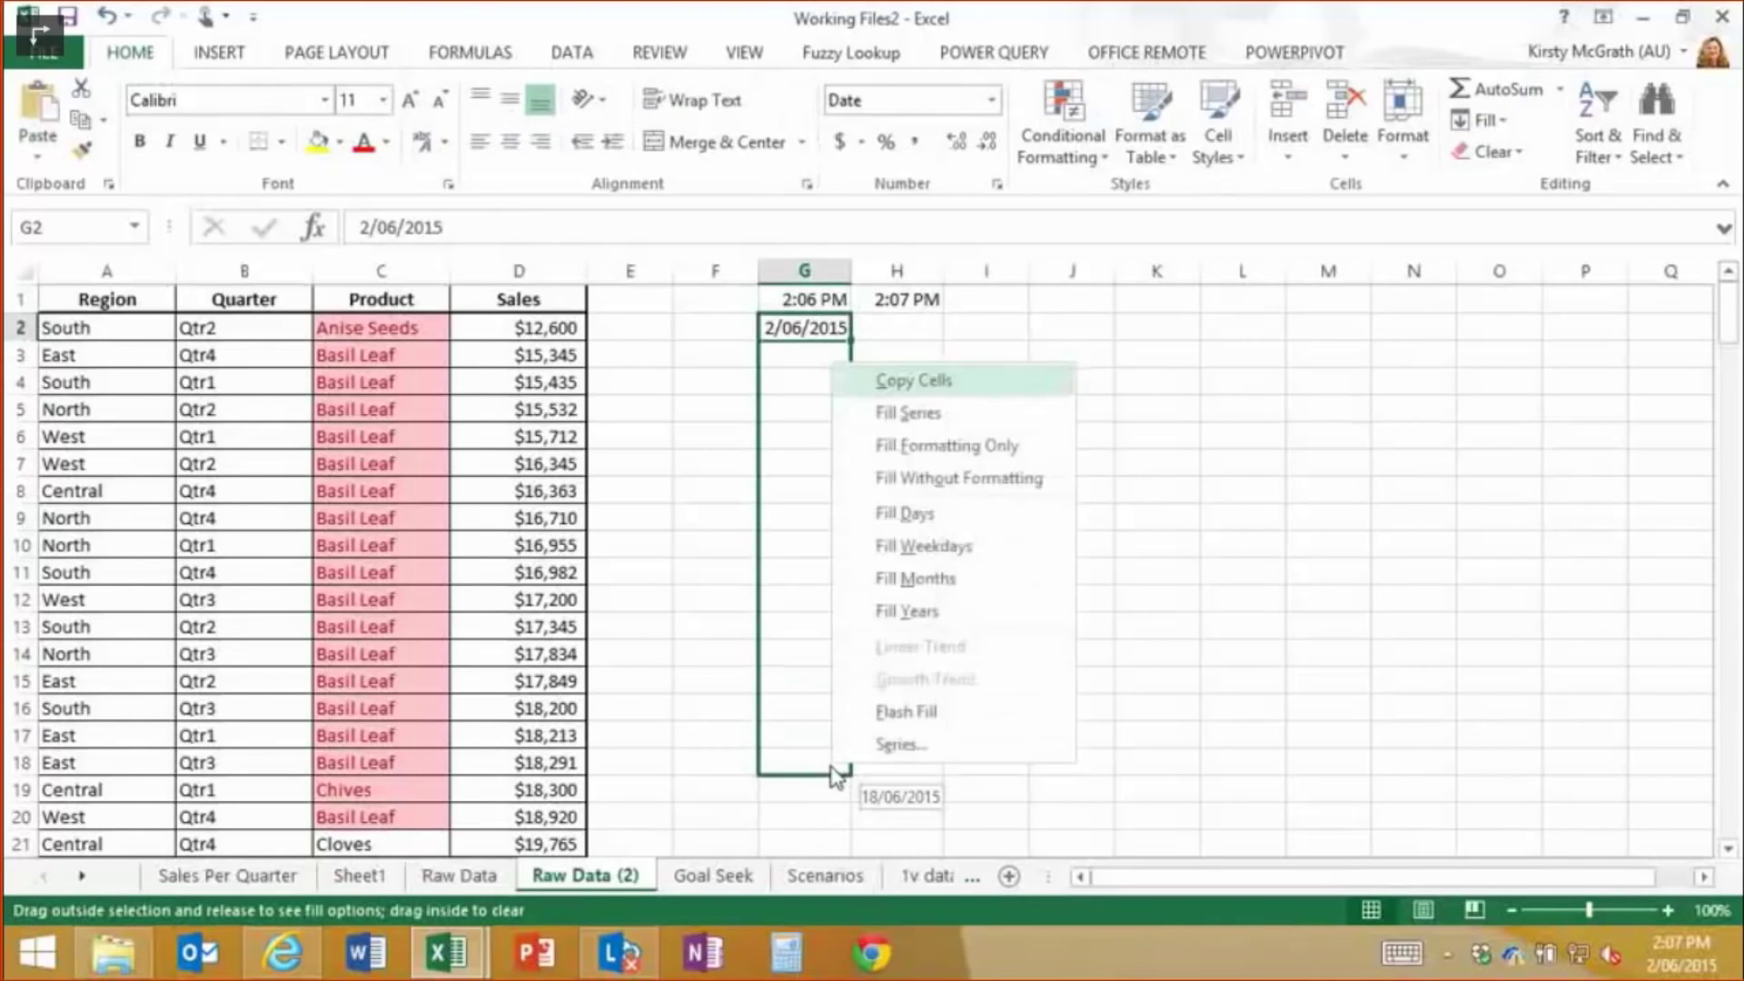
{"action": "right_click", "coordinate": [836, 772]}
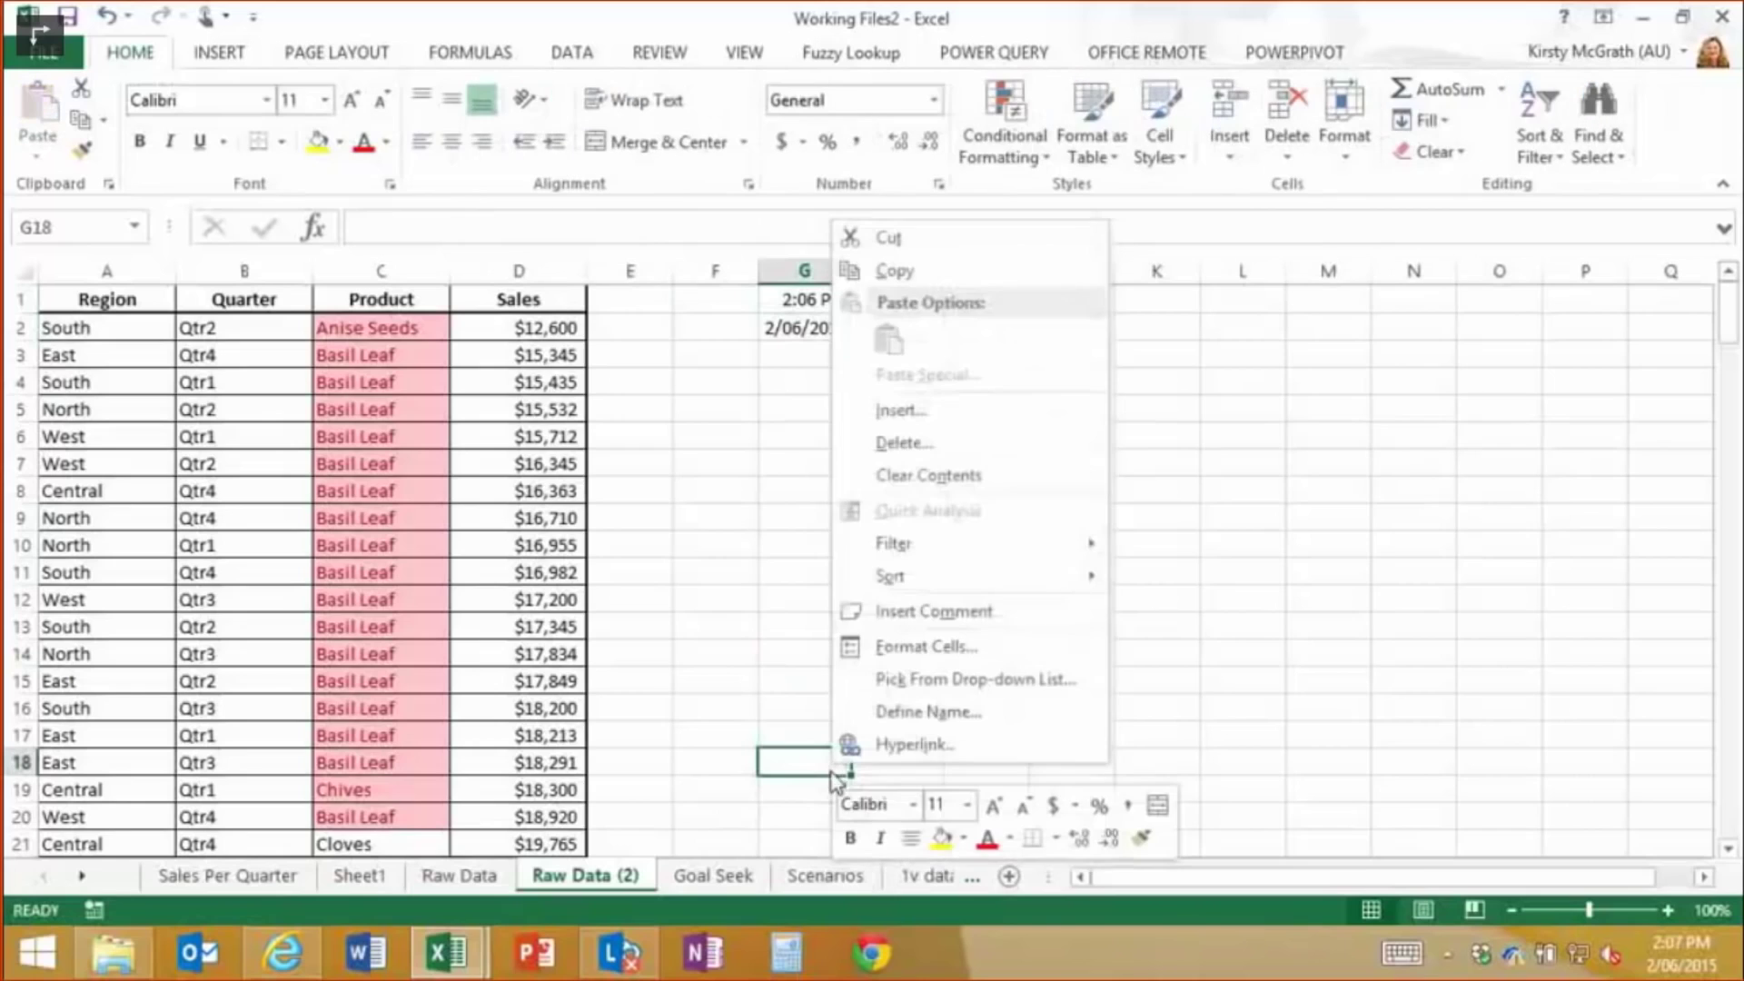
{"action": "key", "text": "Escape"}
Fill the date in G2 down to G14 with weekdays only and autofit the width of column G
{"action": "left_click", "coordinate": [799, 334]}
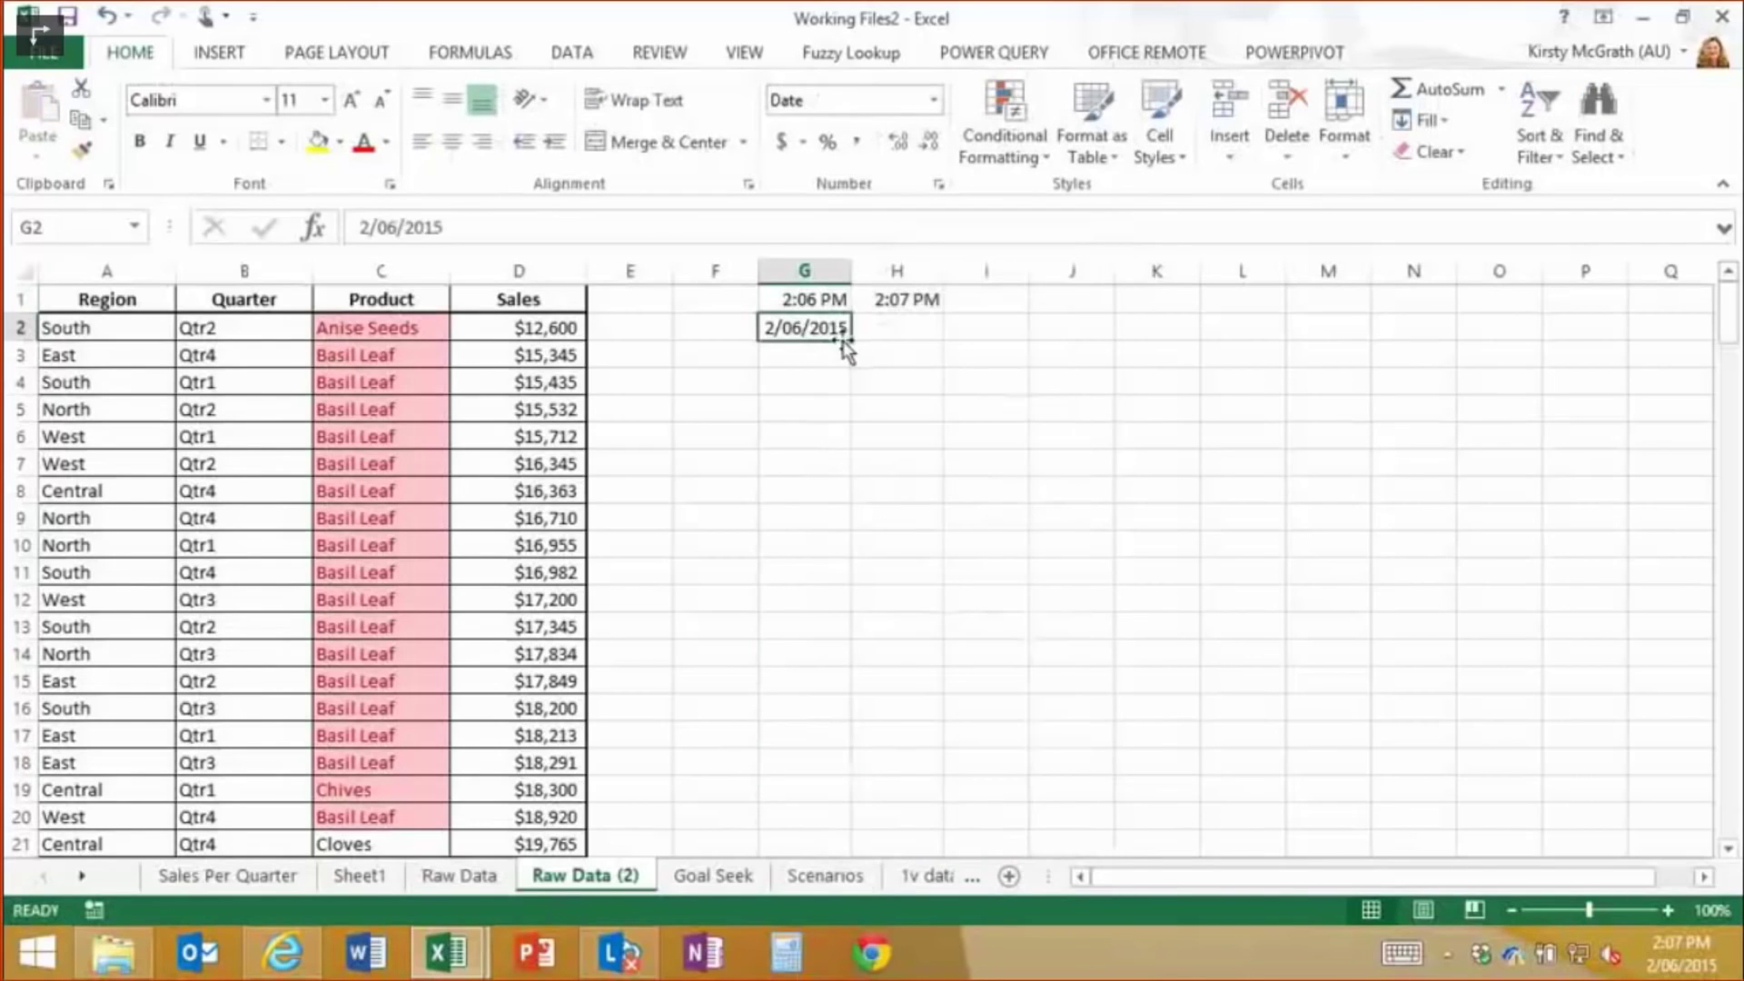
{"action": "left_click_drag", "start_coordinate": [852, 342], "coordinate": [846, 676]}
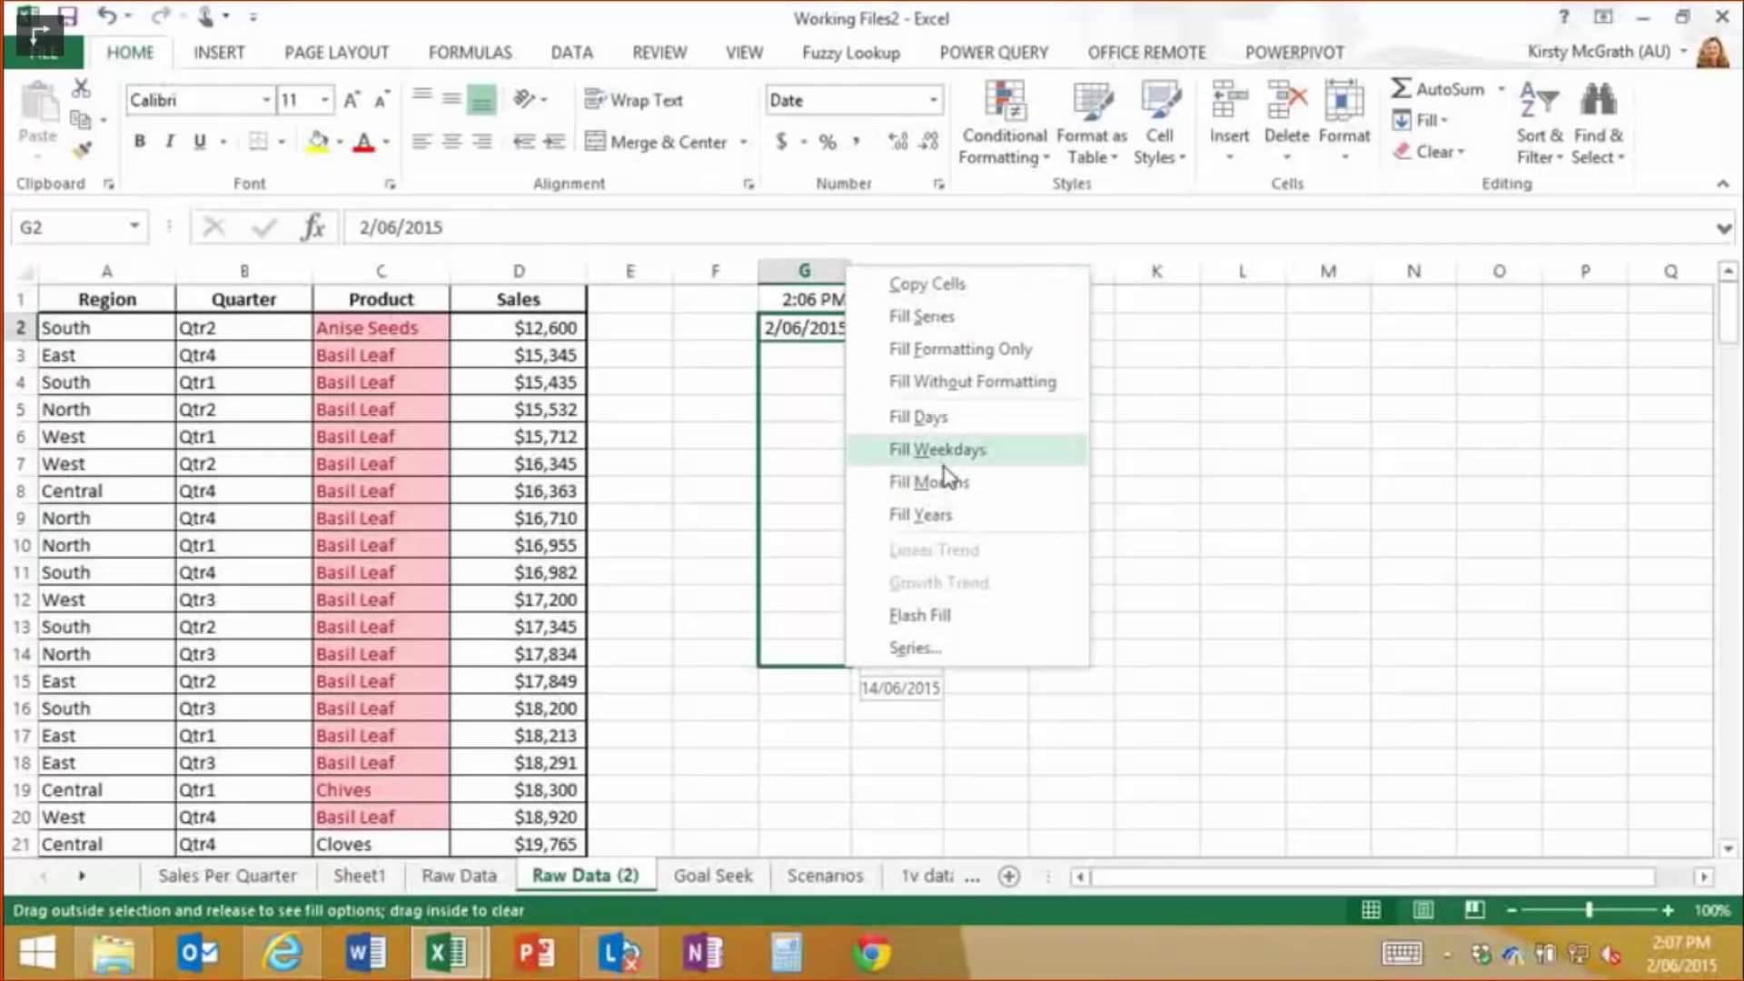
{"action": "left_click", "coordinate": [972, 458]}
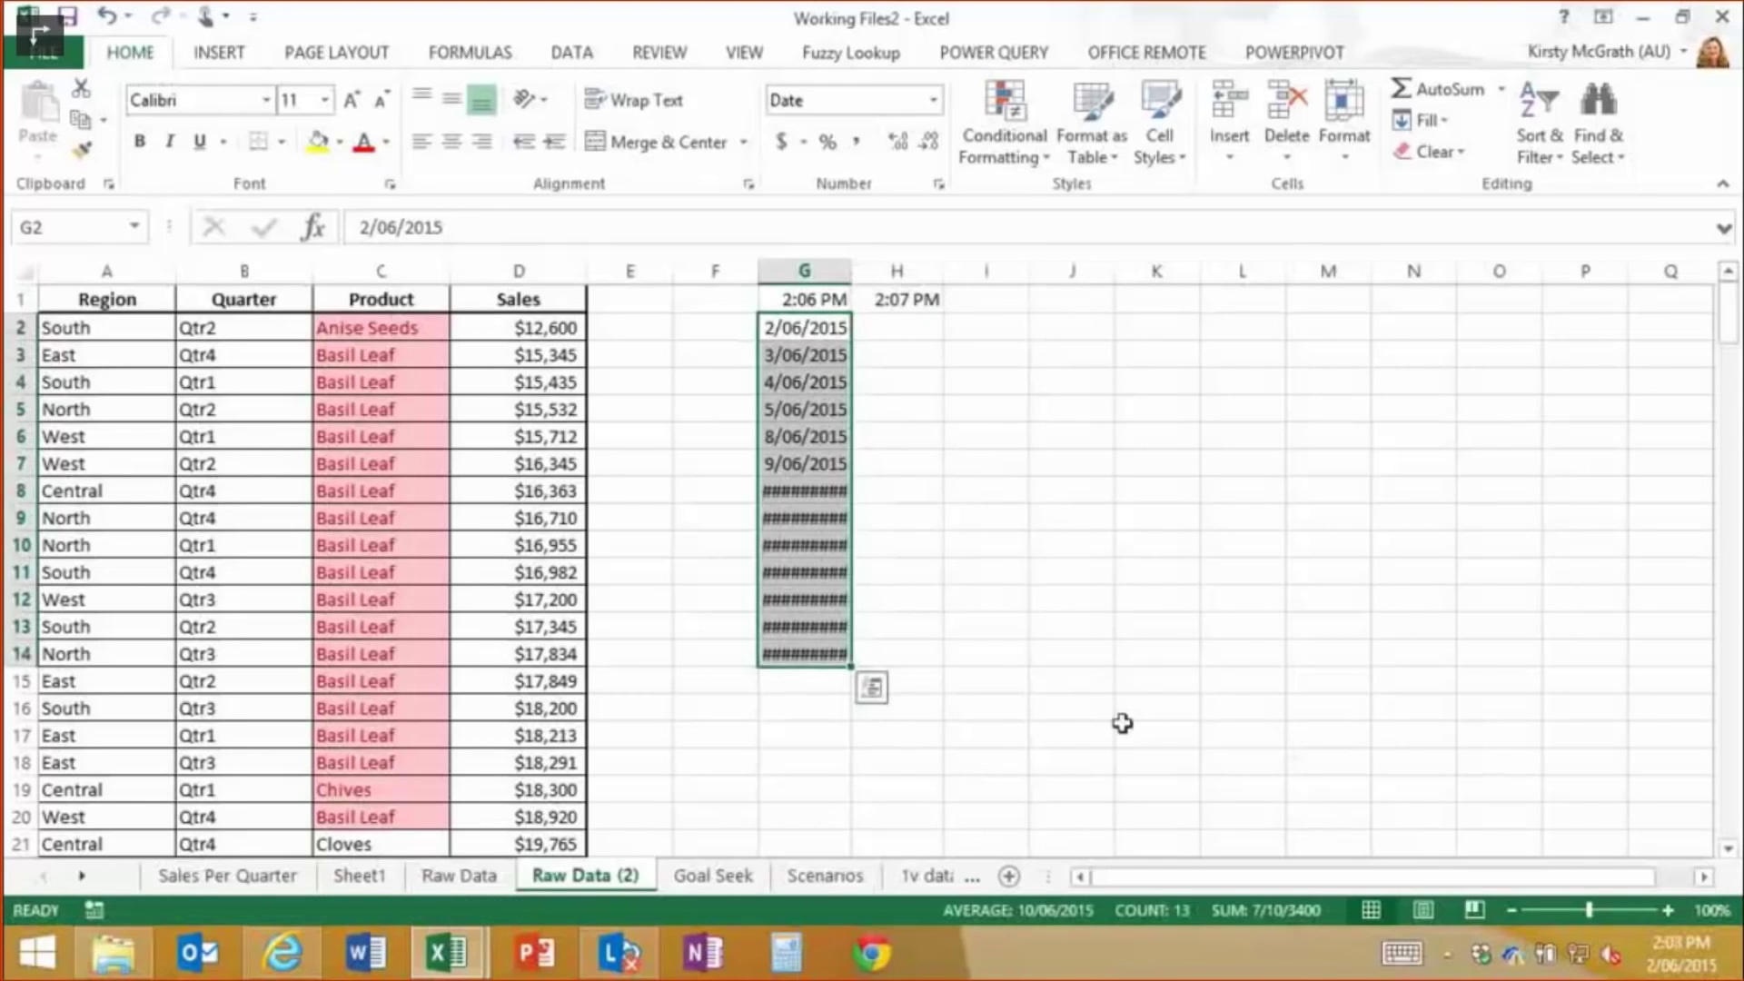
{"action": "double_click", "coordinate": [851, 270]}
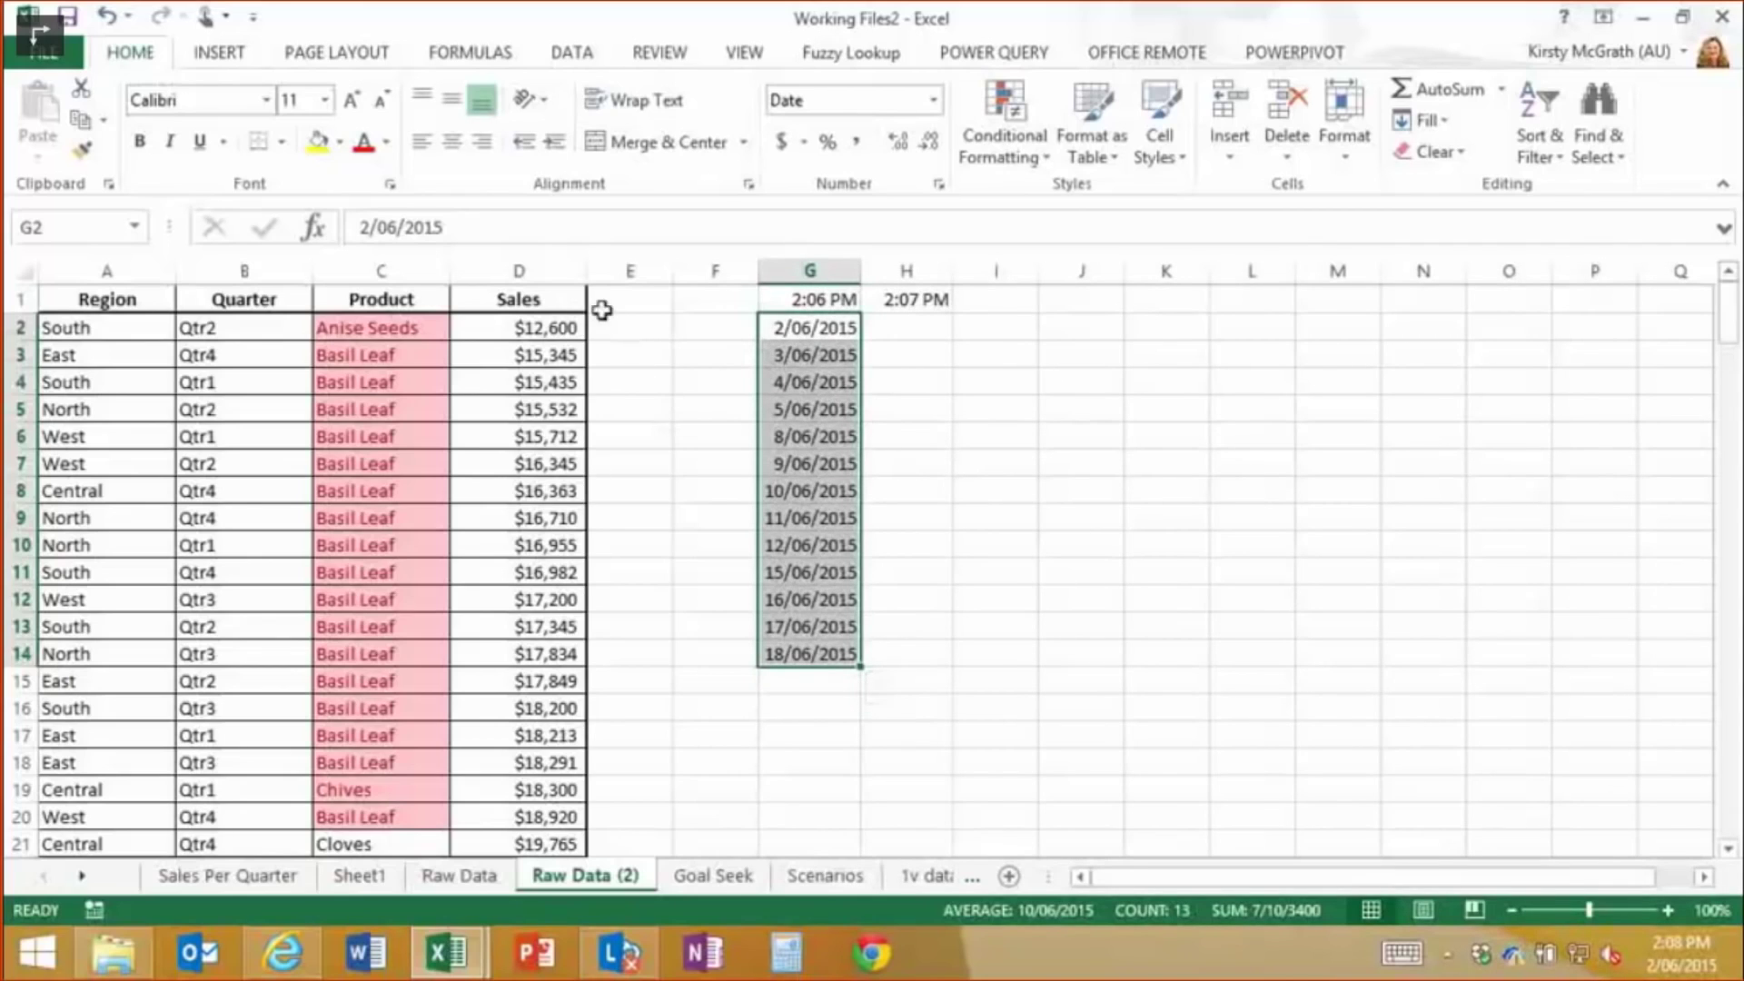
Enter 500 in the empty cell F1
{"action": "left_click", "coordinate": [525, 320]}
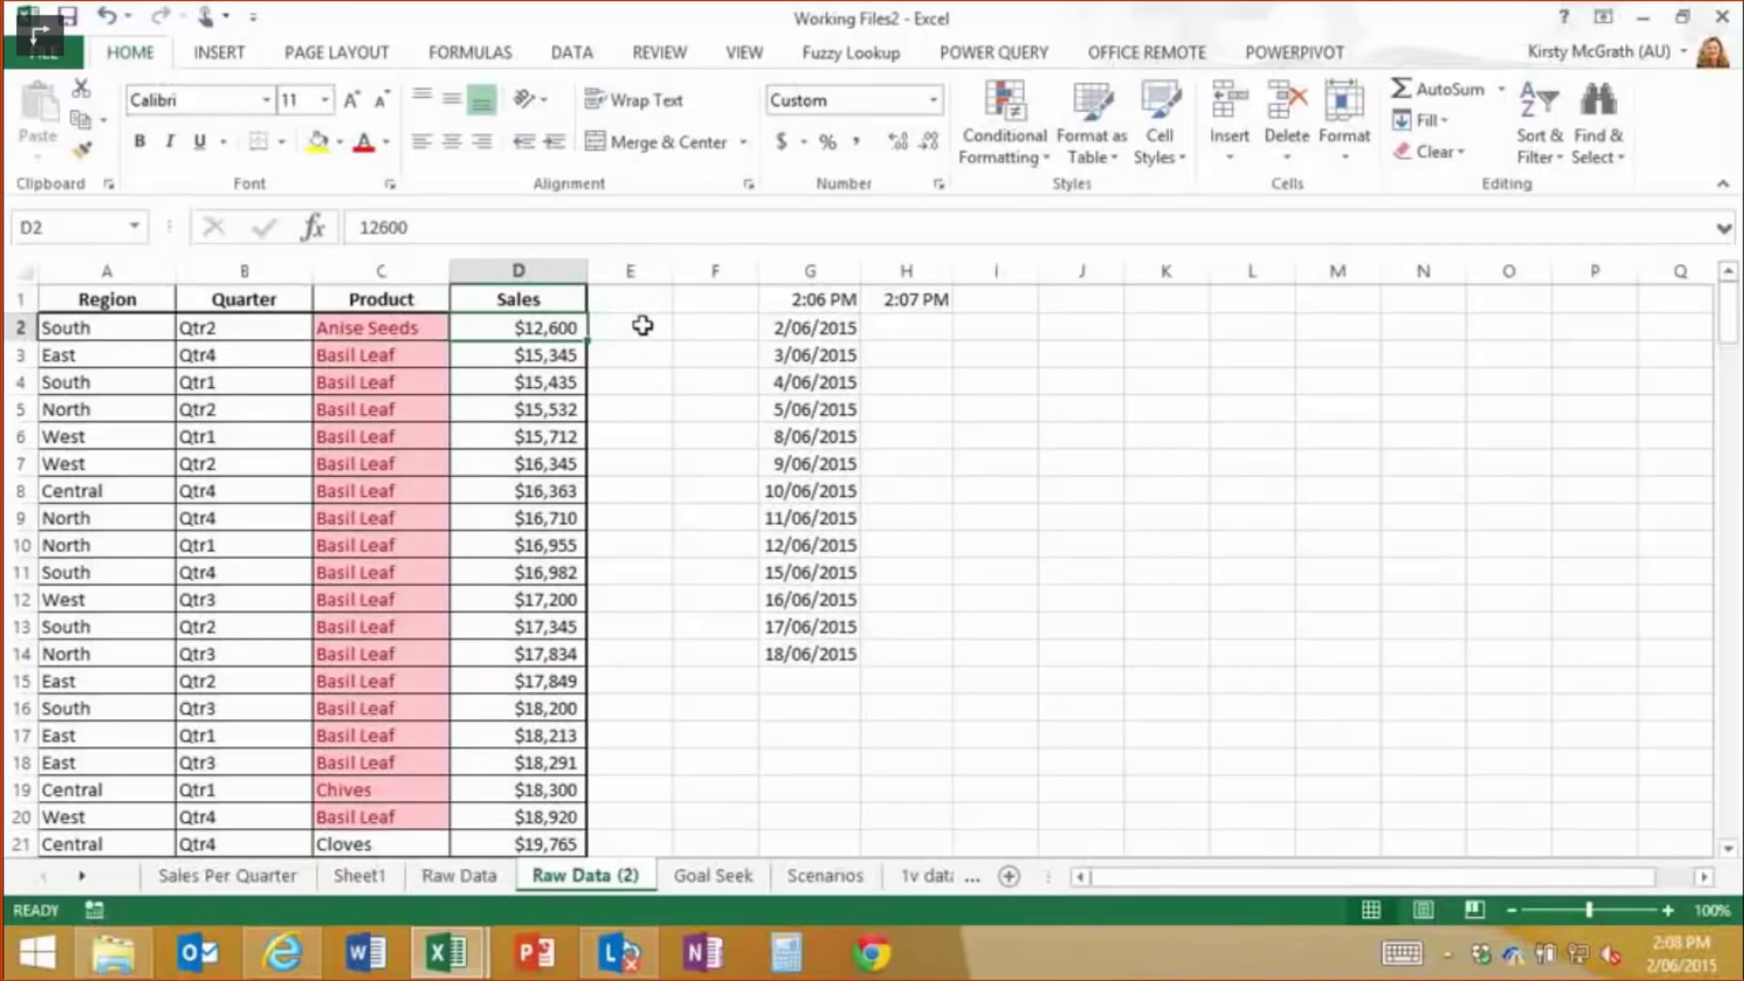
{"action": "left_click", "coordinate": [688, 293]}
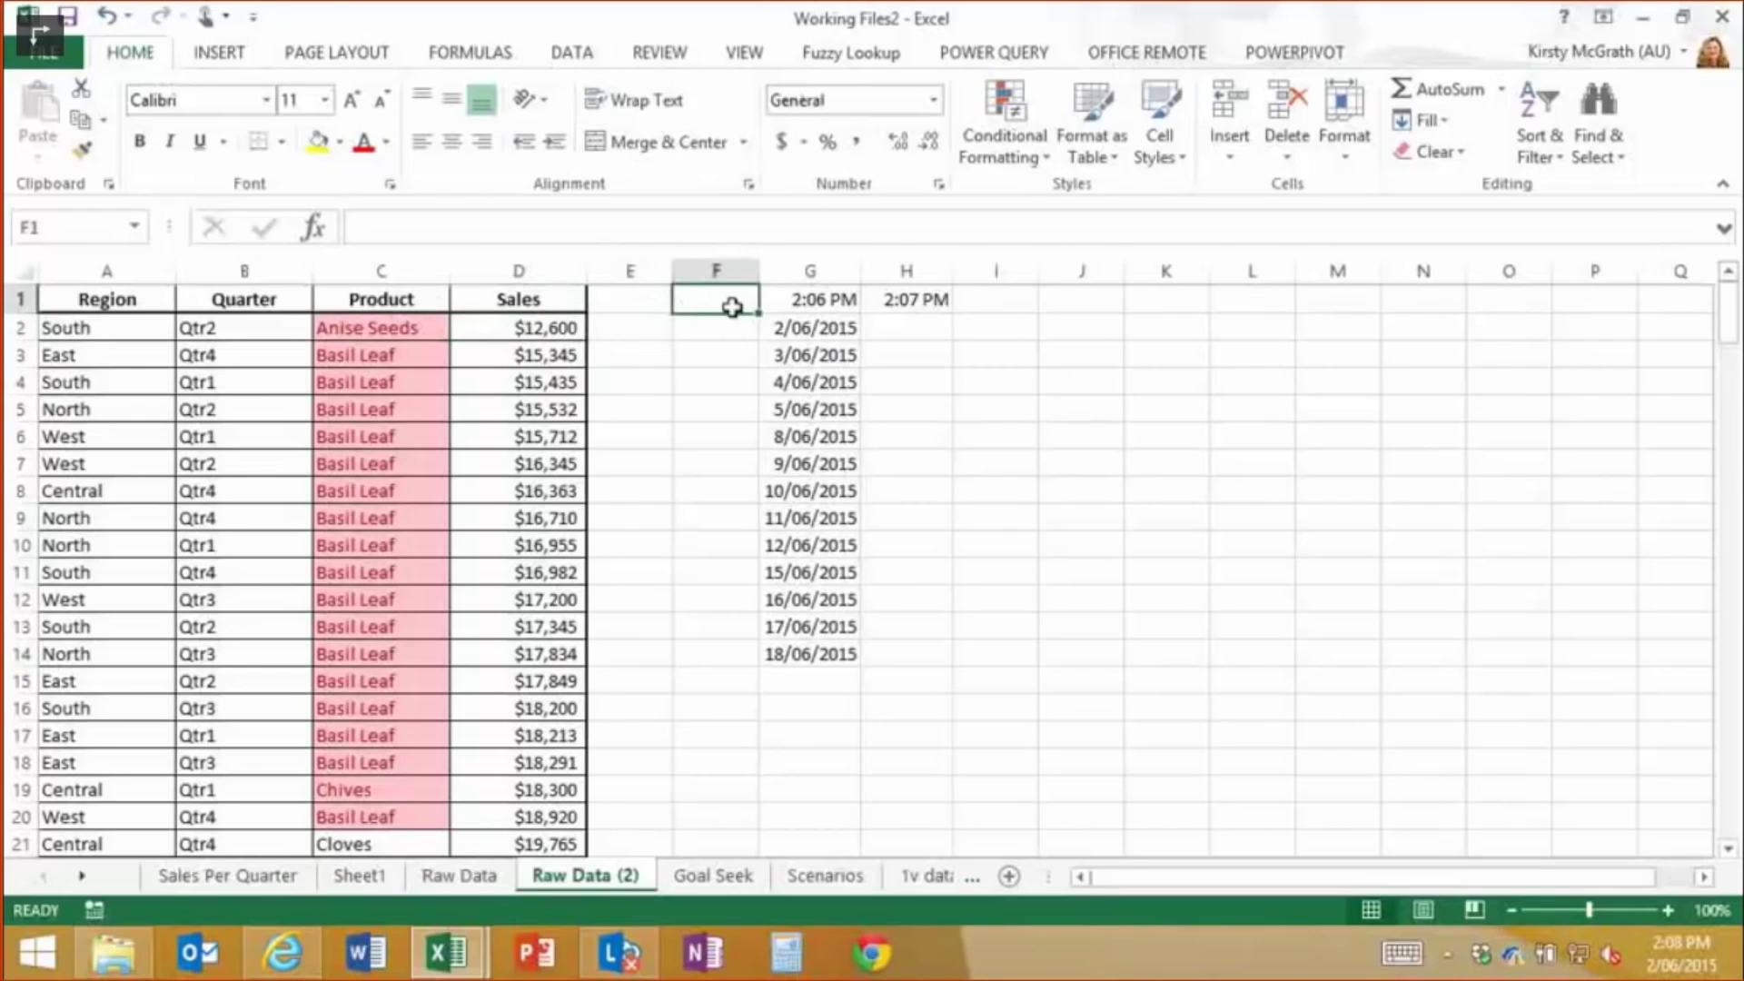
{"action": "type", "text": "500"}
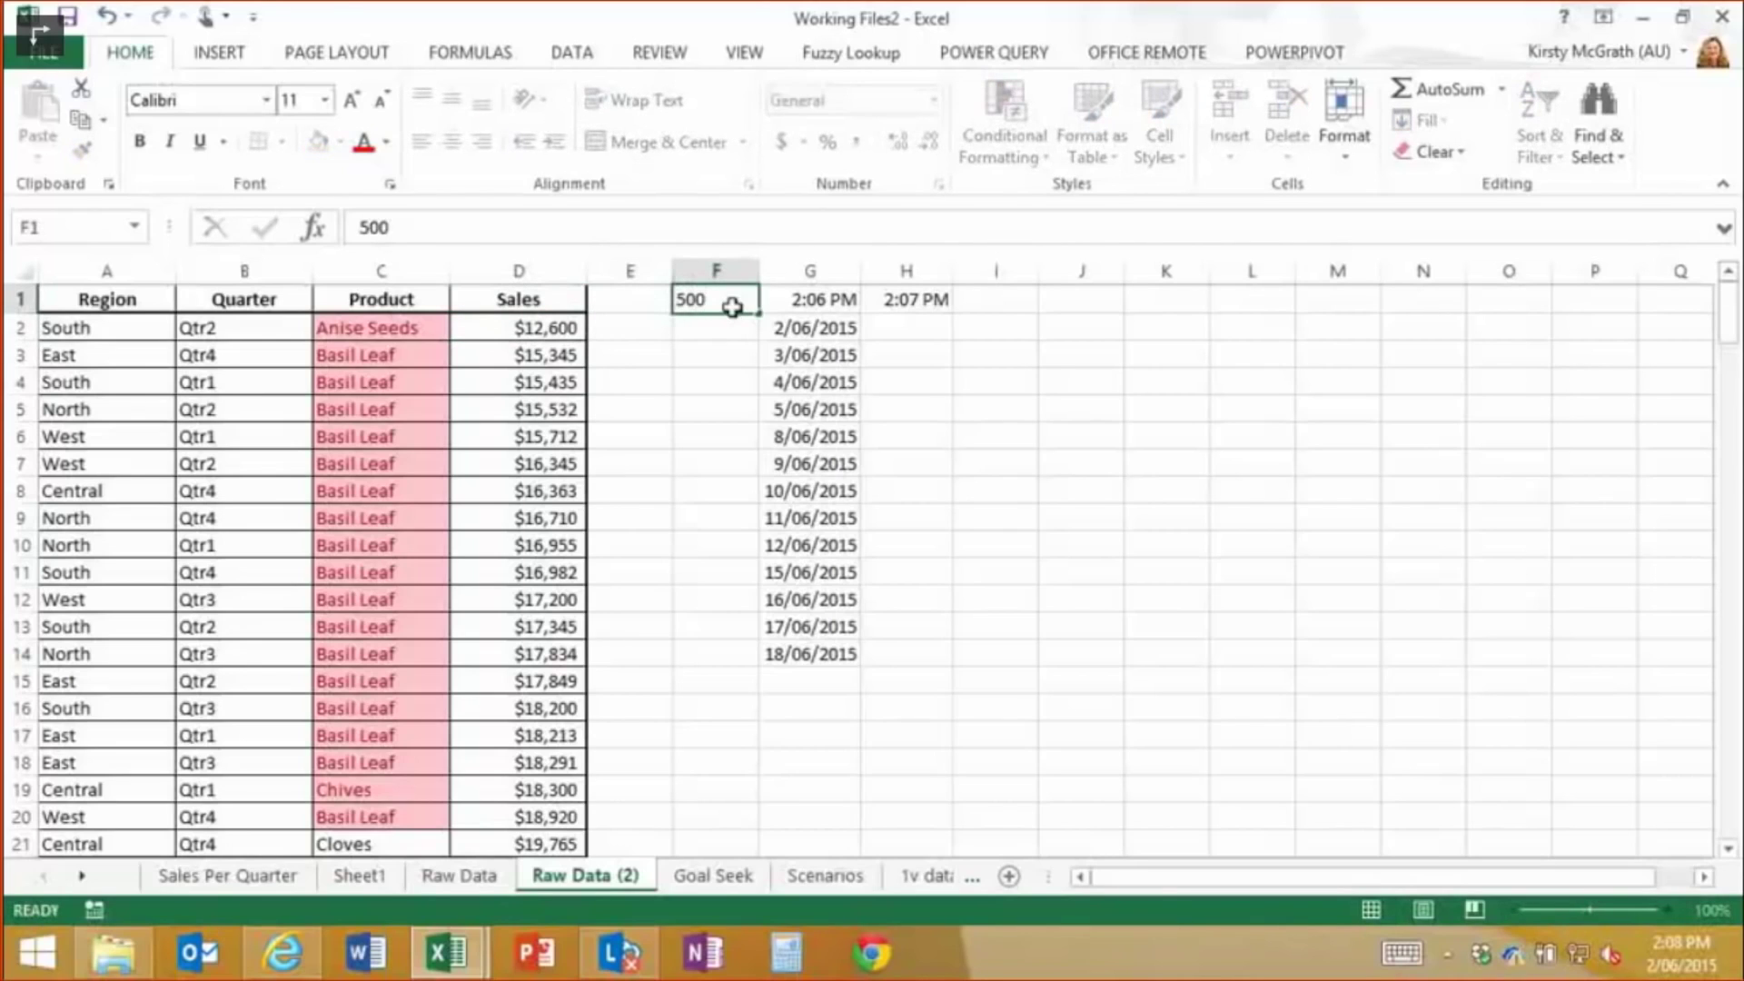
{"action": "key", "text": "Return"}
Add the 500 in F1 to every Sales value in D2:D95 with Paste Special's Add operation and apply the accounting format
{"action": "left_click", "coordinate": [728, 299]}
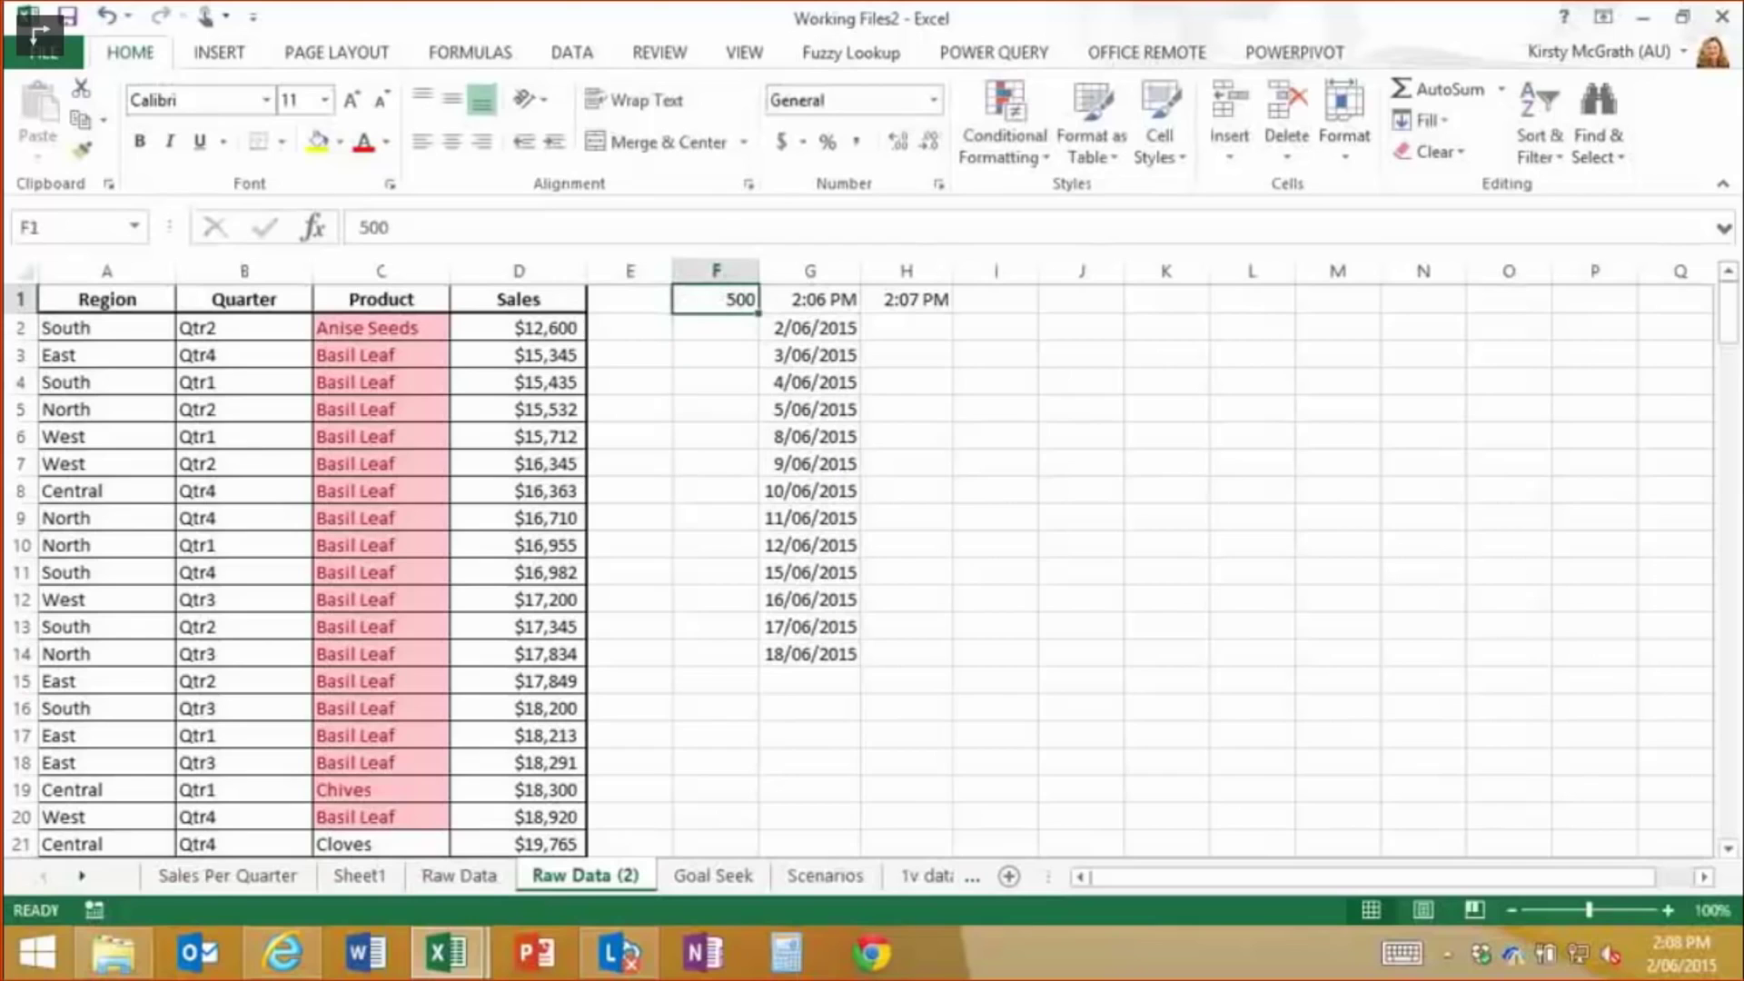
{"action": "key", "text": "ctrl+c"}
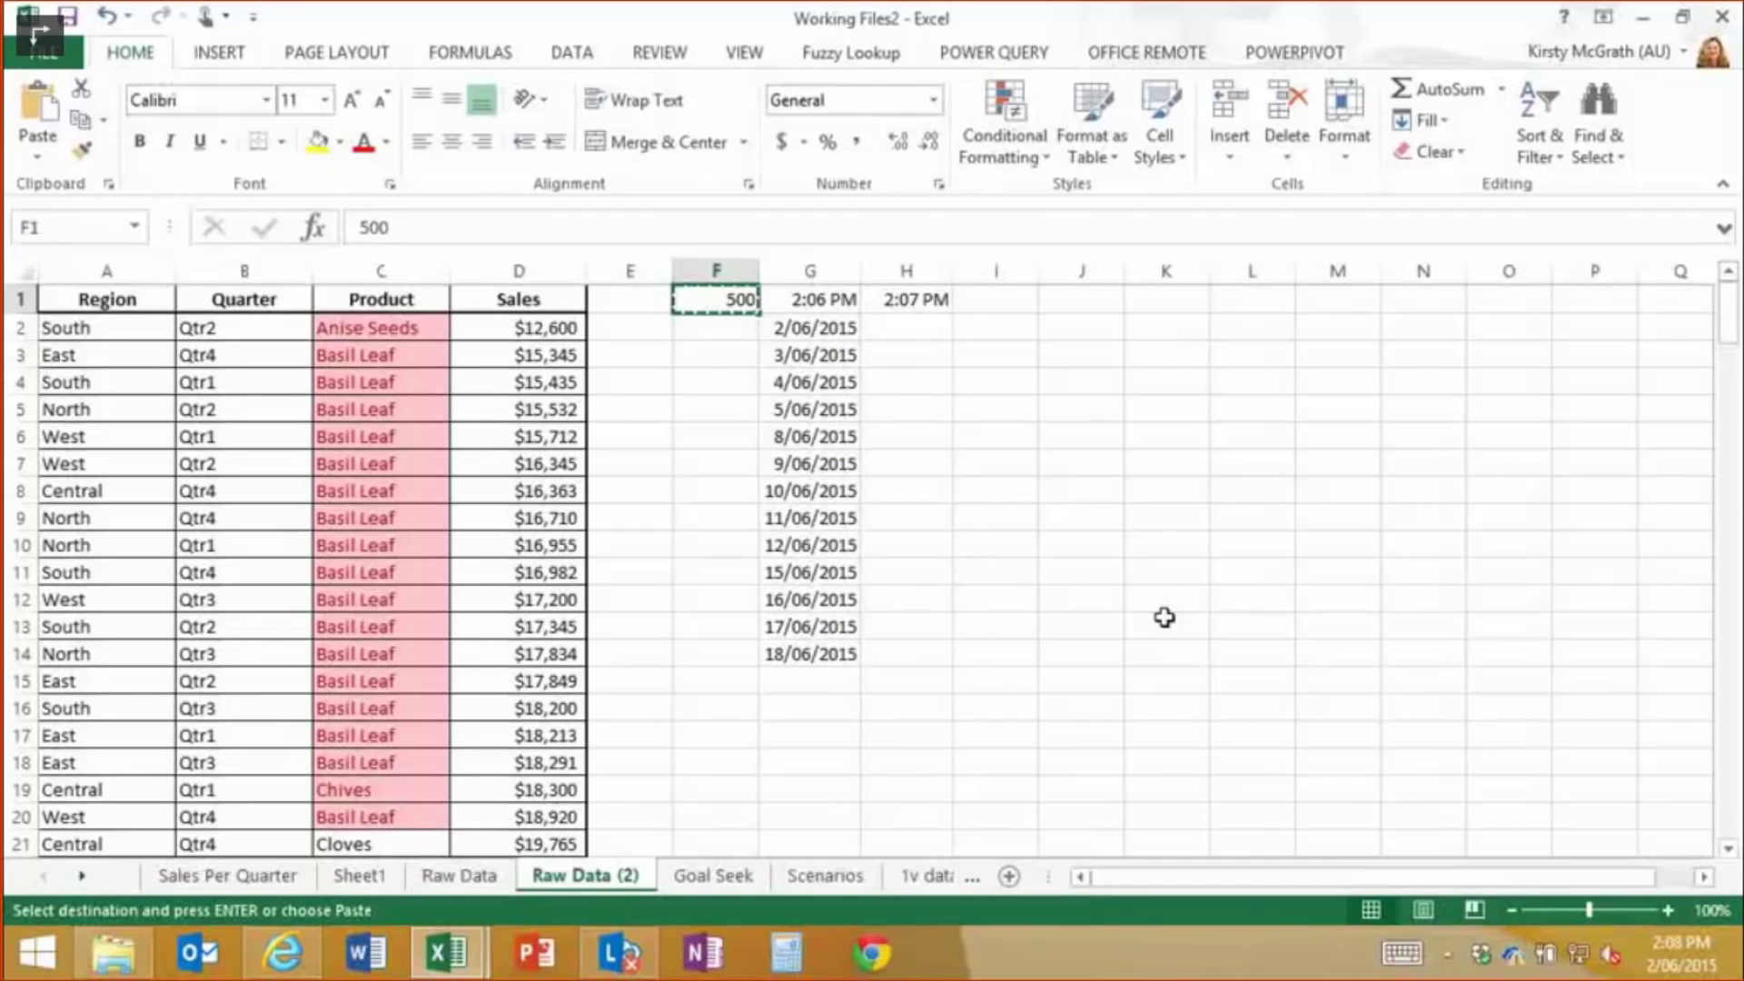
{"action": "left_click_drag", "start_coordinate": [492, 331], "coordinate": [487, 970]}
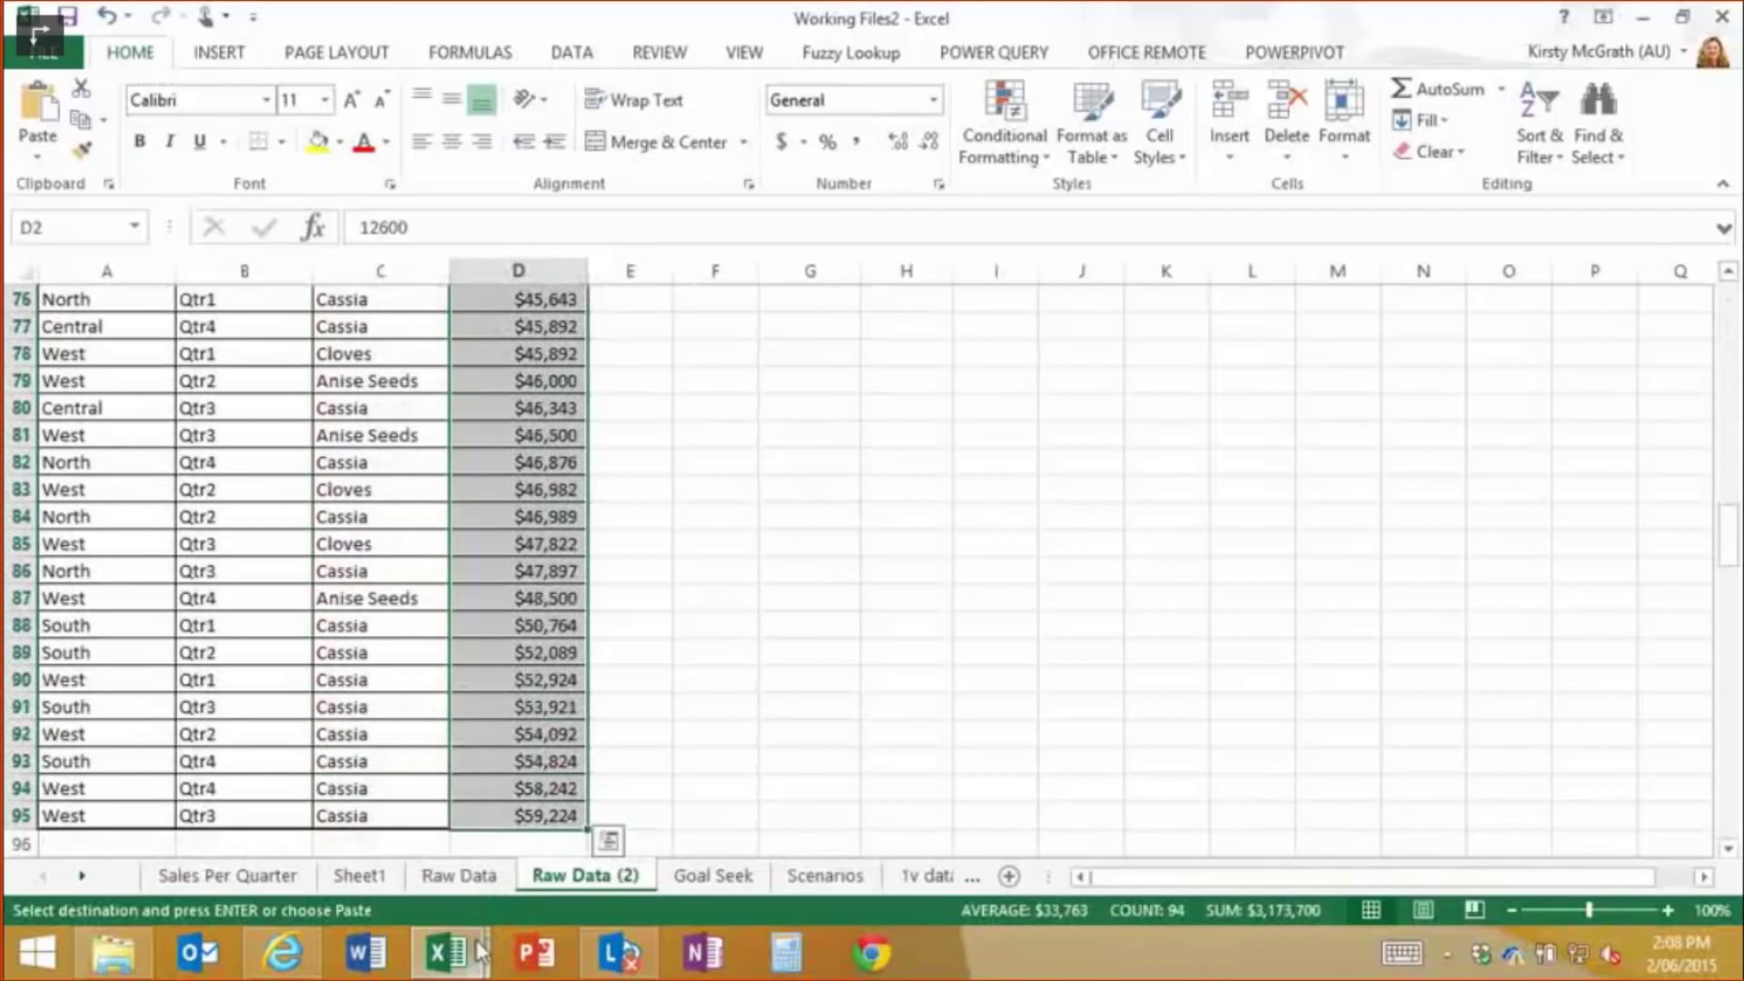
{"action": "left_click_drag", "start_coordinate": [1726, 545], "coordinate": [1726, 290]}
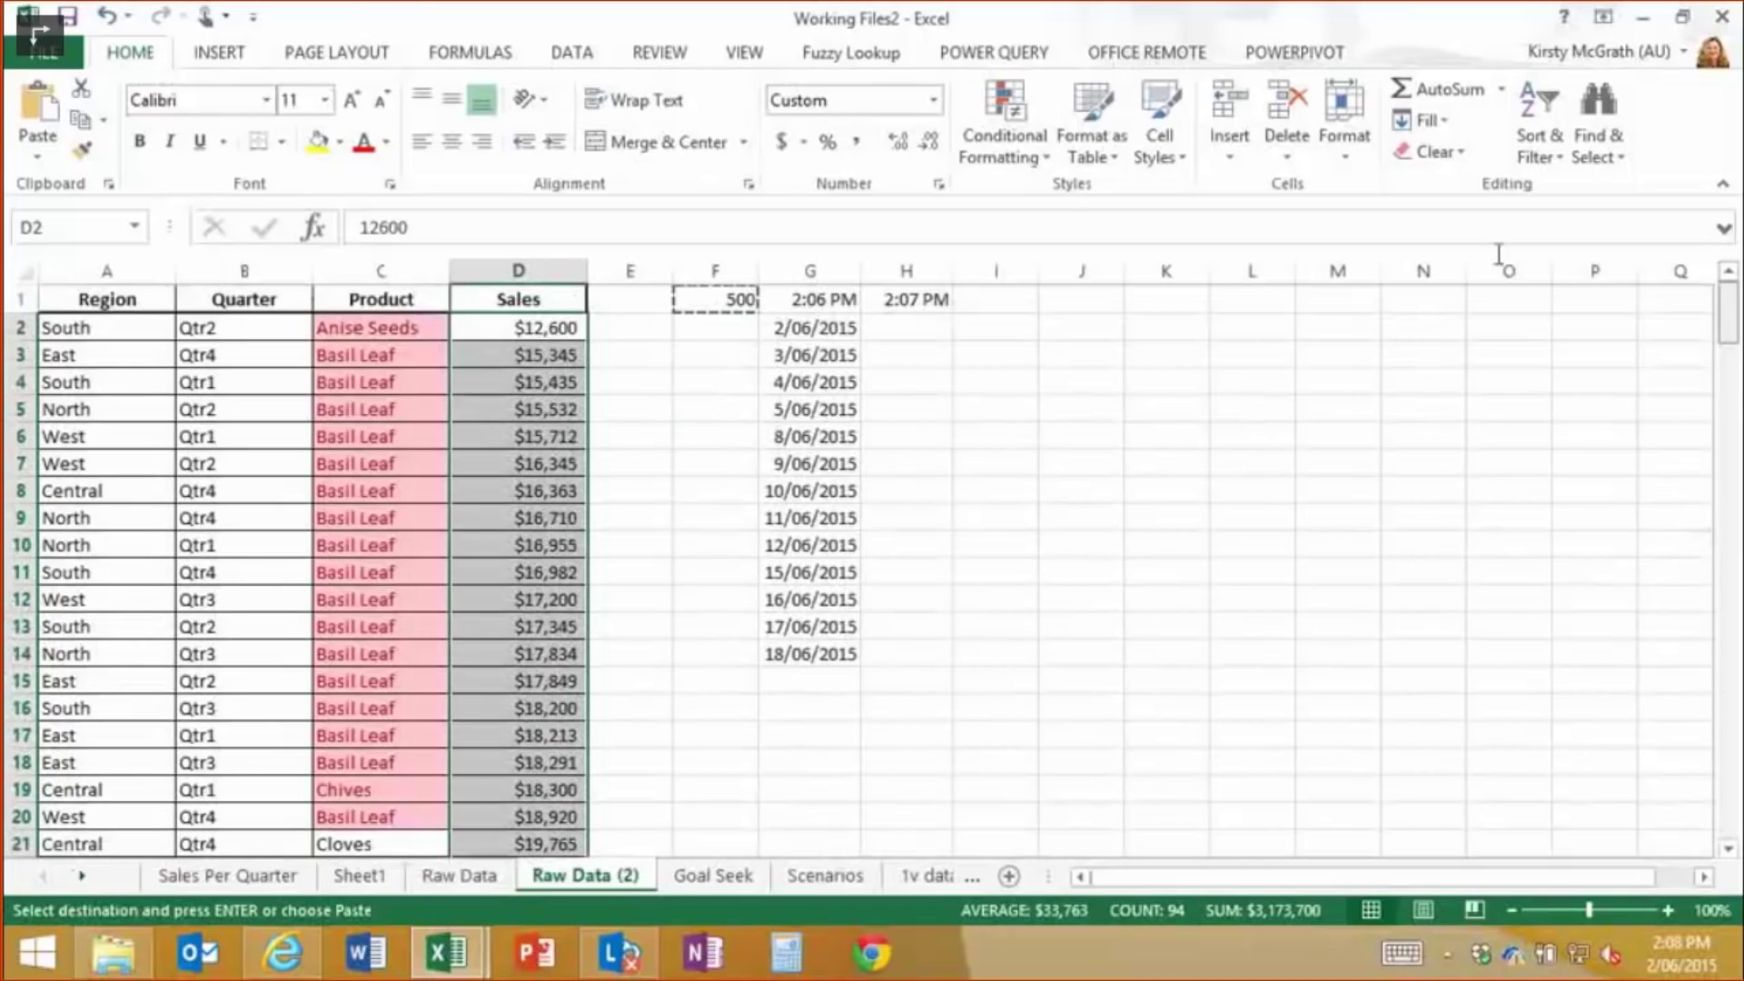
{"action": "left_click", "coordinate": [520, 327]}
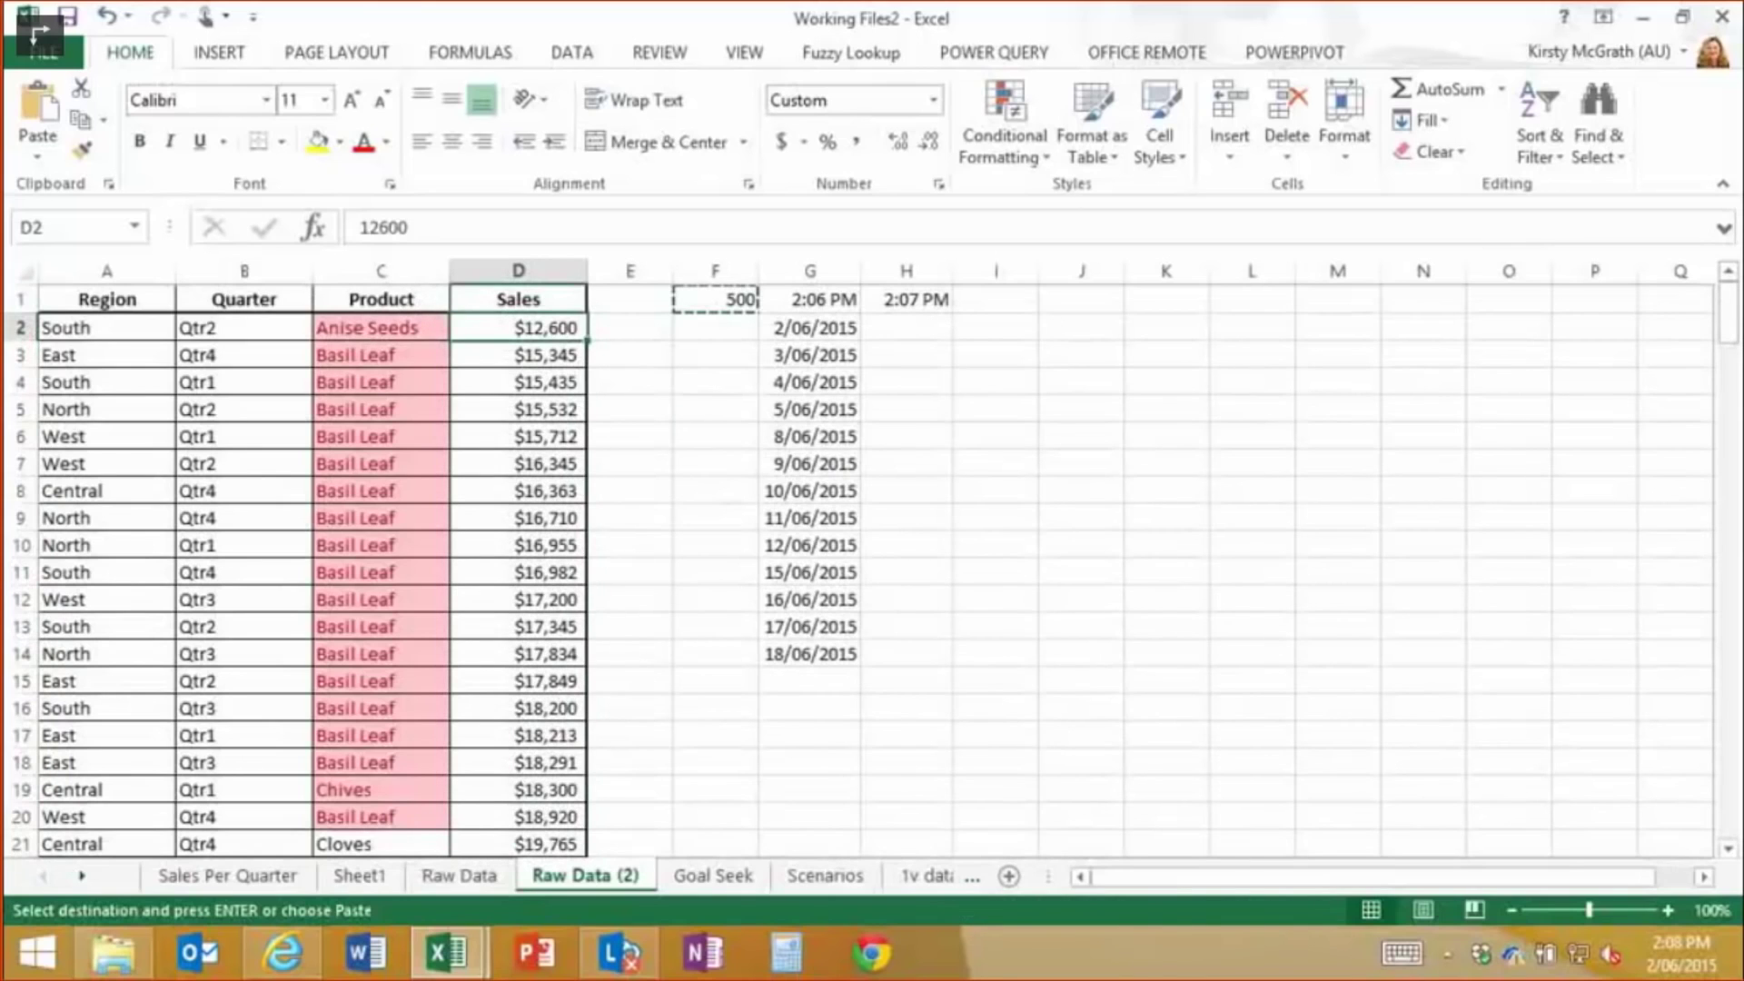
{"action": "key", "text": "ctrl+shift+Down"}
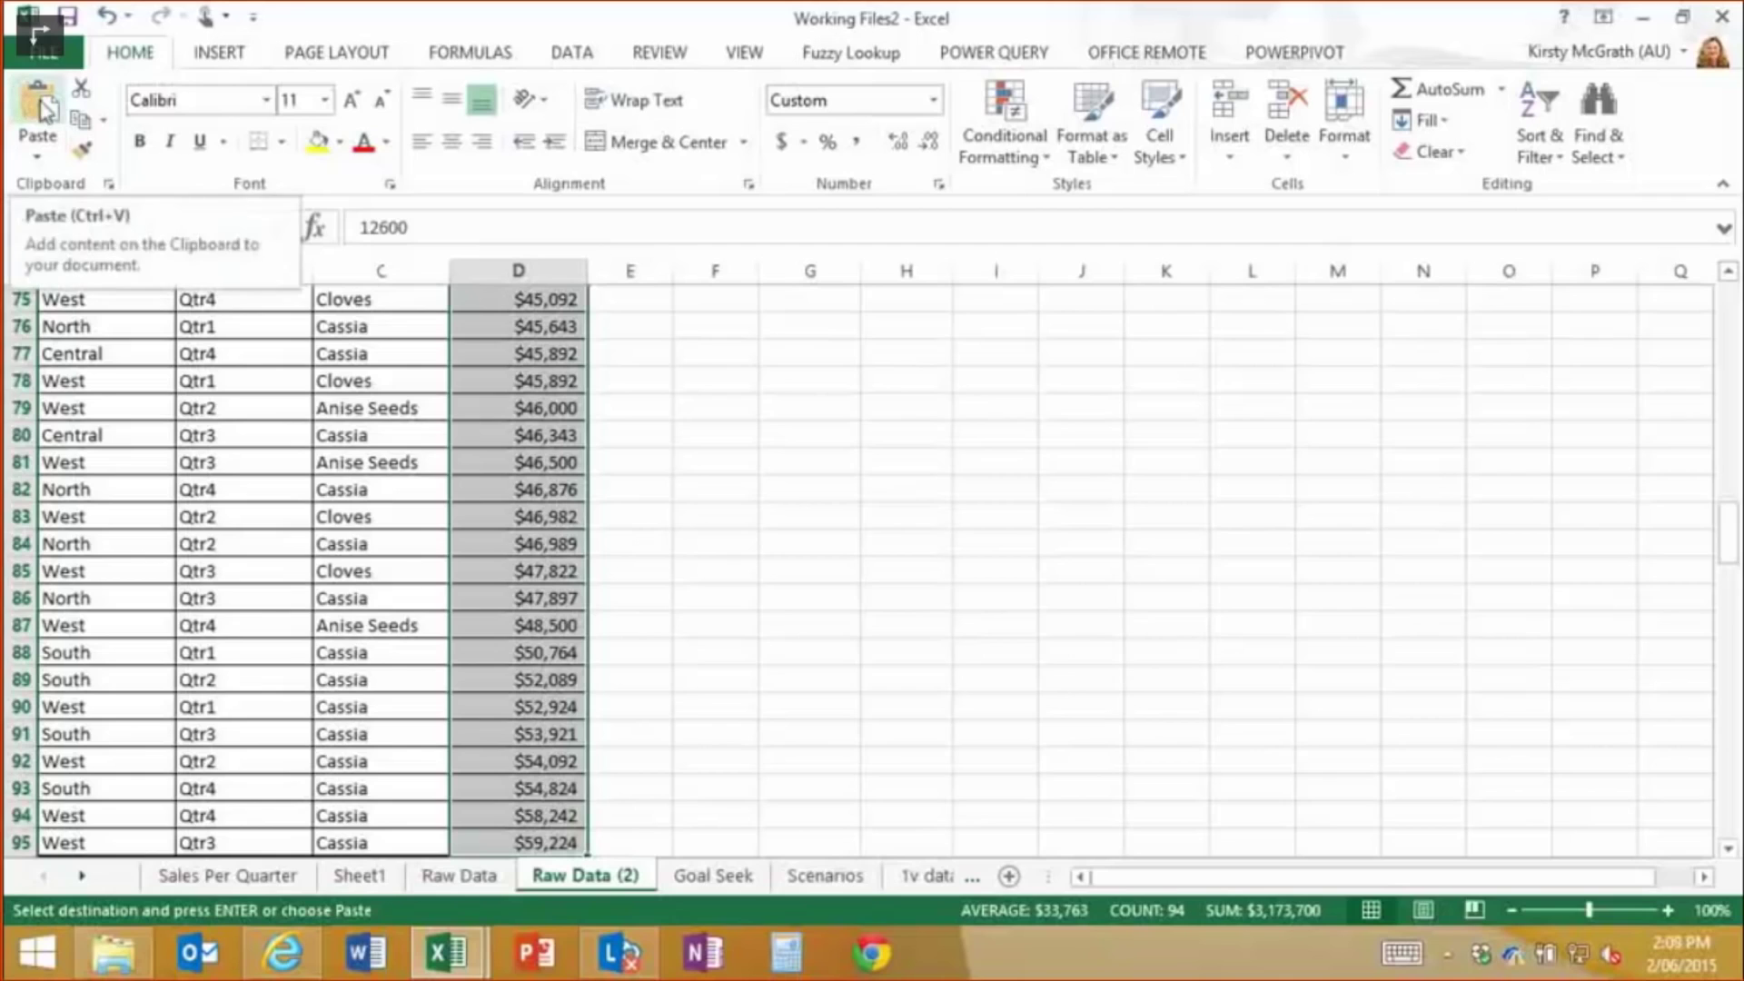
{"action": "left_click", "coordinate": [41, 159]}
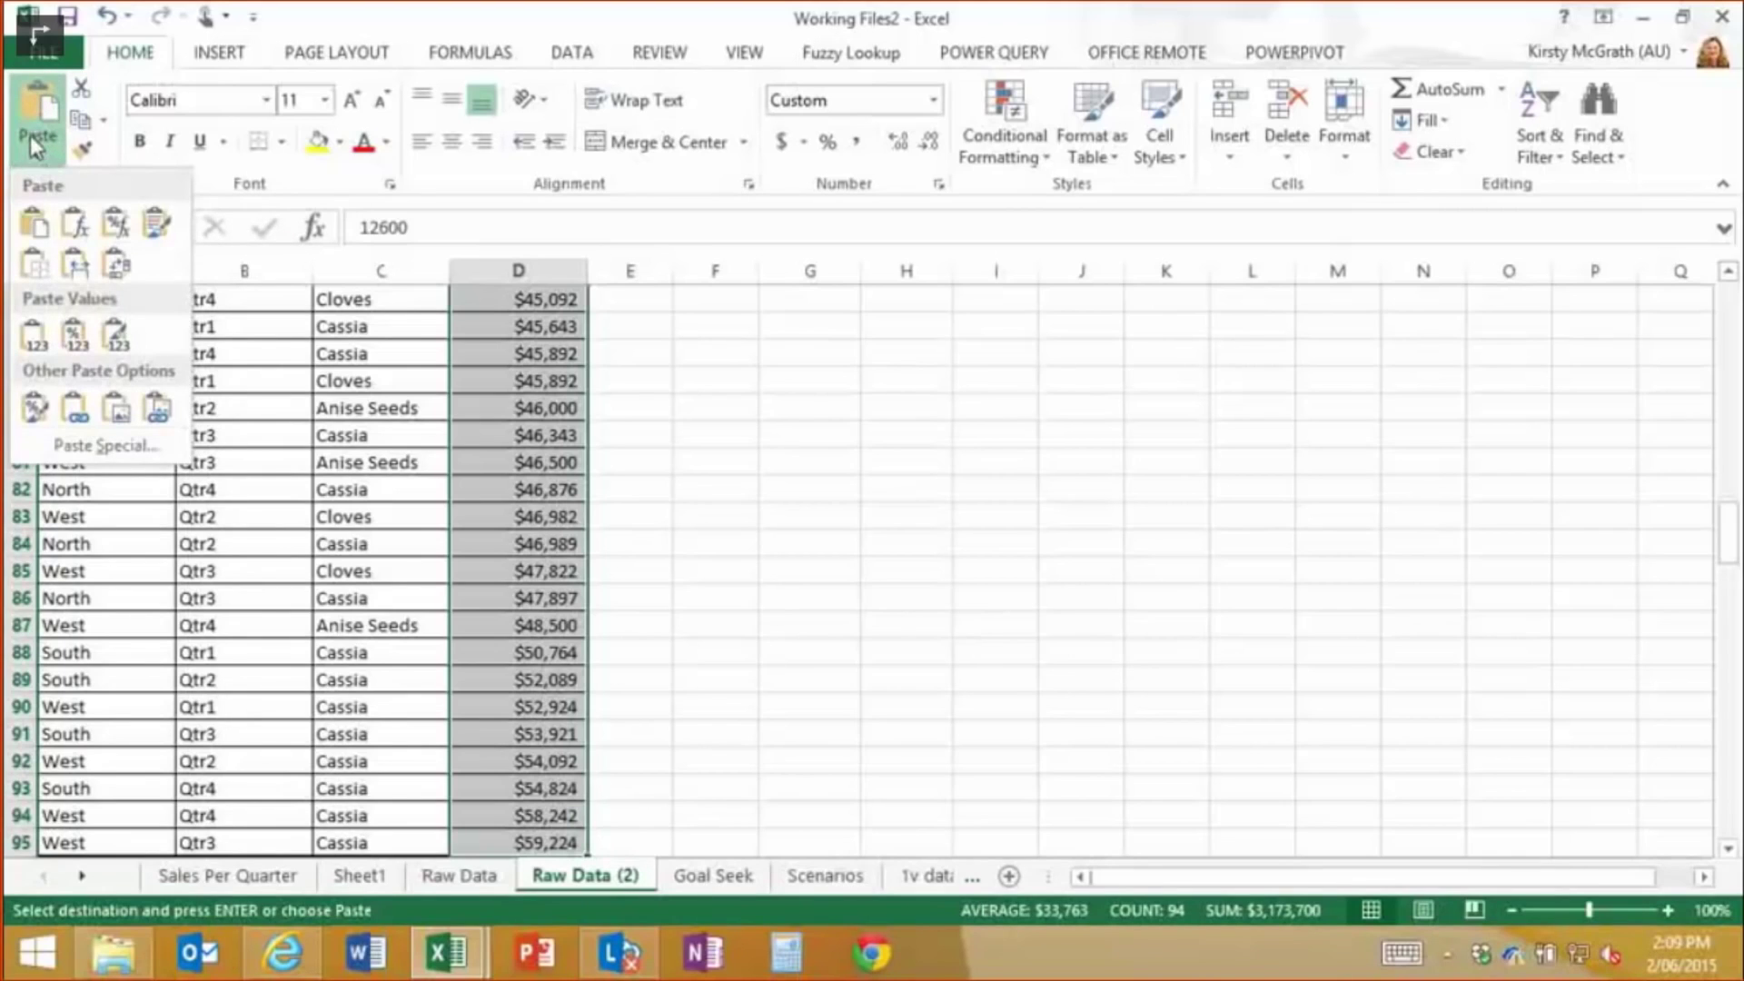
{"action": "left_click", "coordinate": [105, 445]}
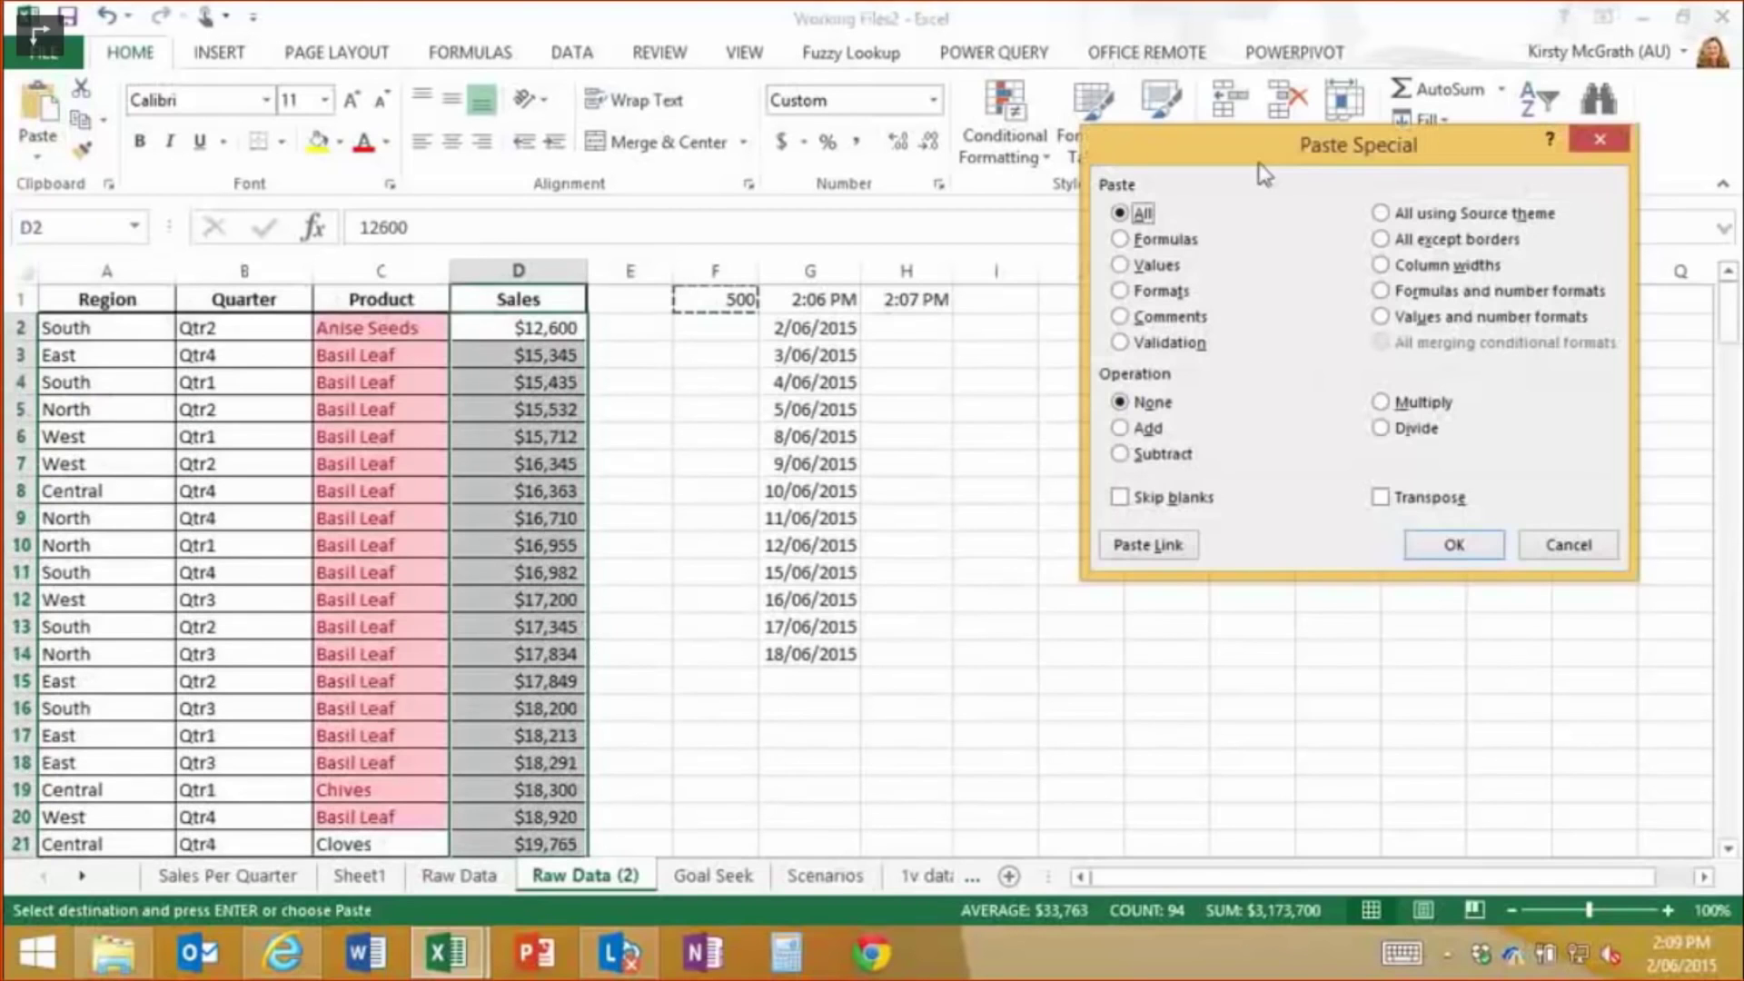
{"action": "left_click_drag", "start_coordinate": [1242, 155], "coordinate": [1032, 310]}
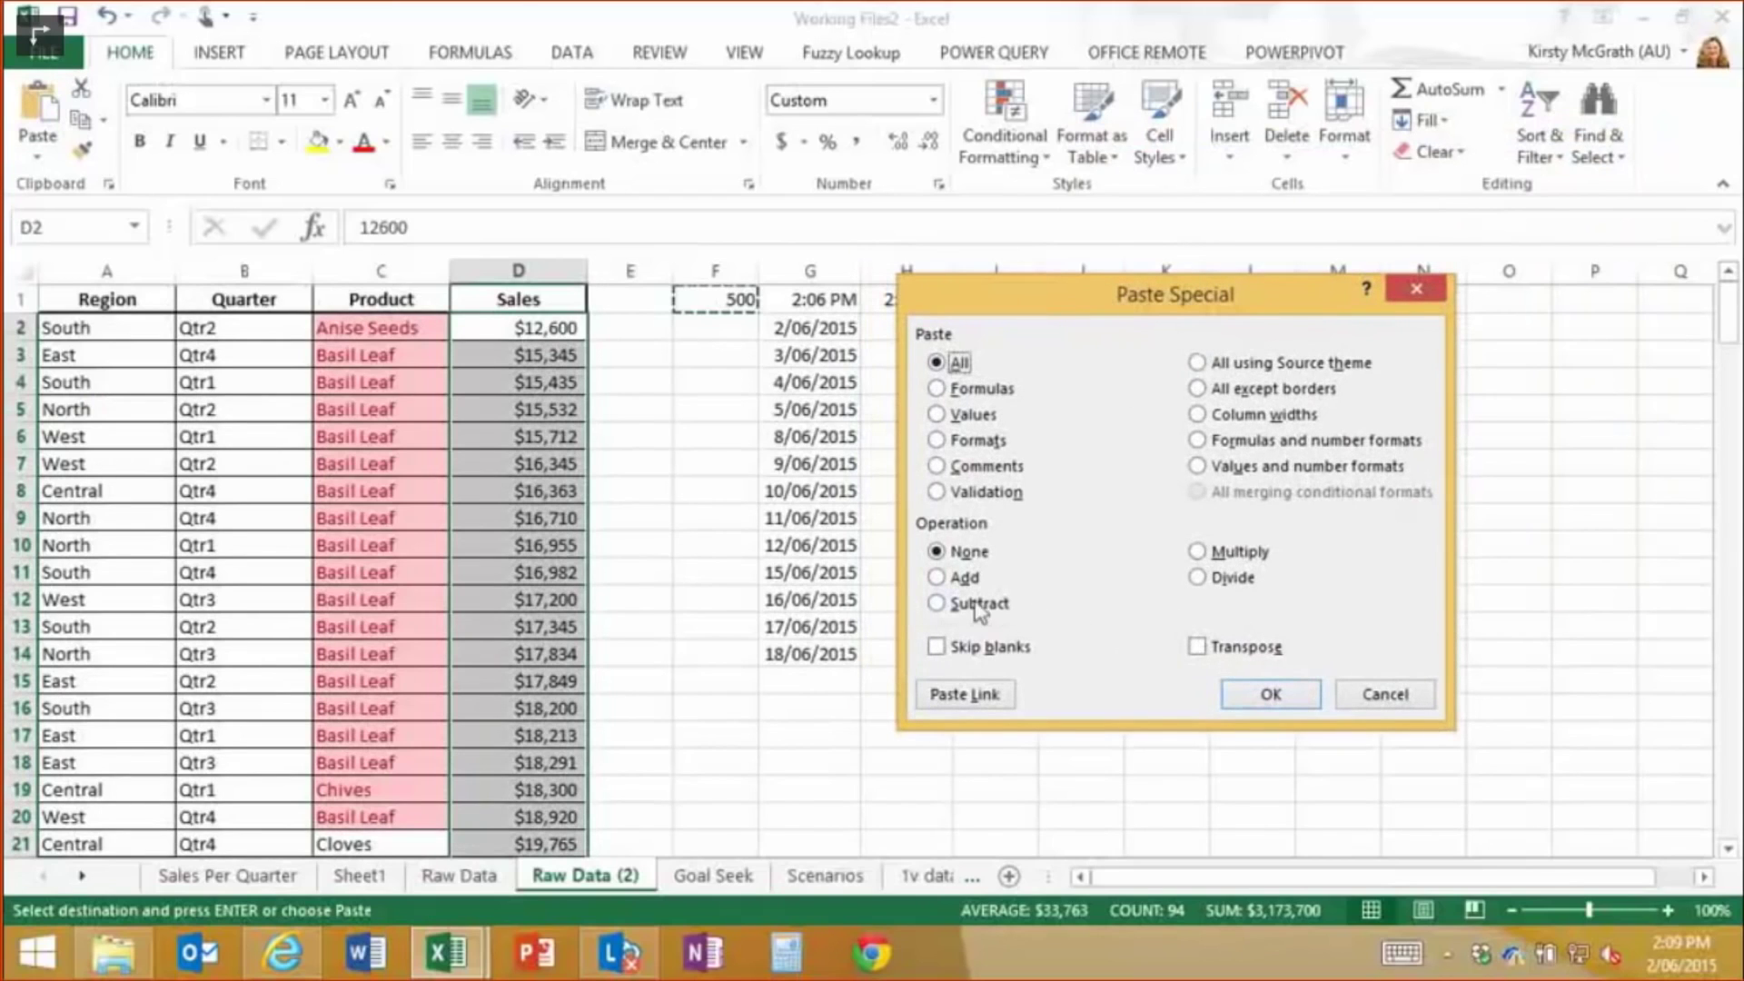
{"action": "left_click", "coordinate": [936, 580]}
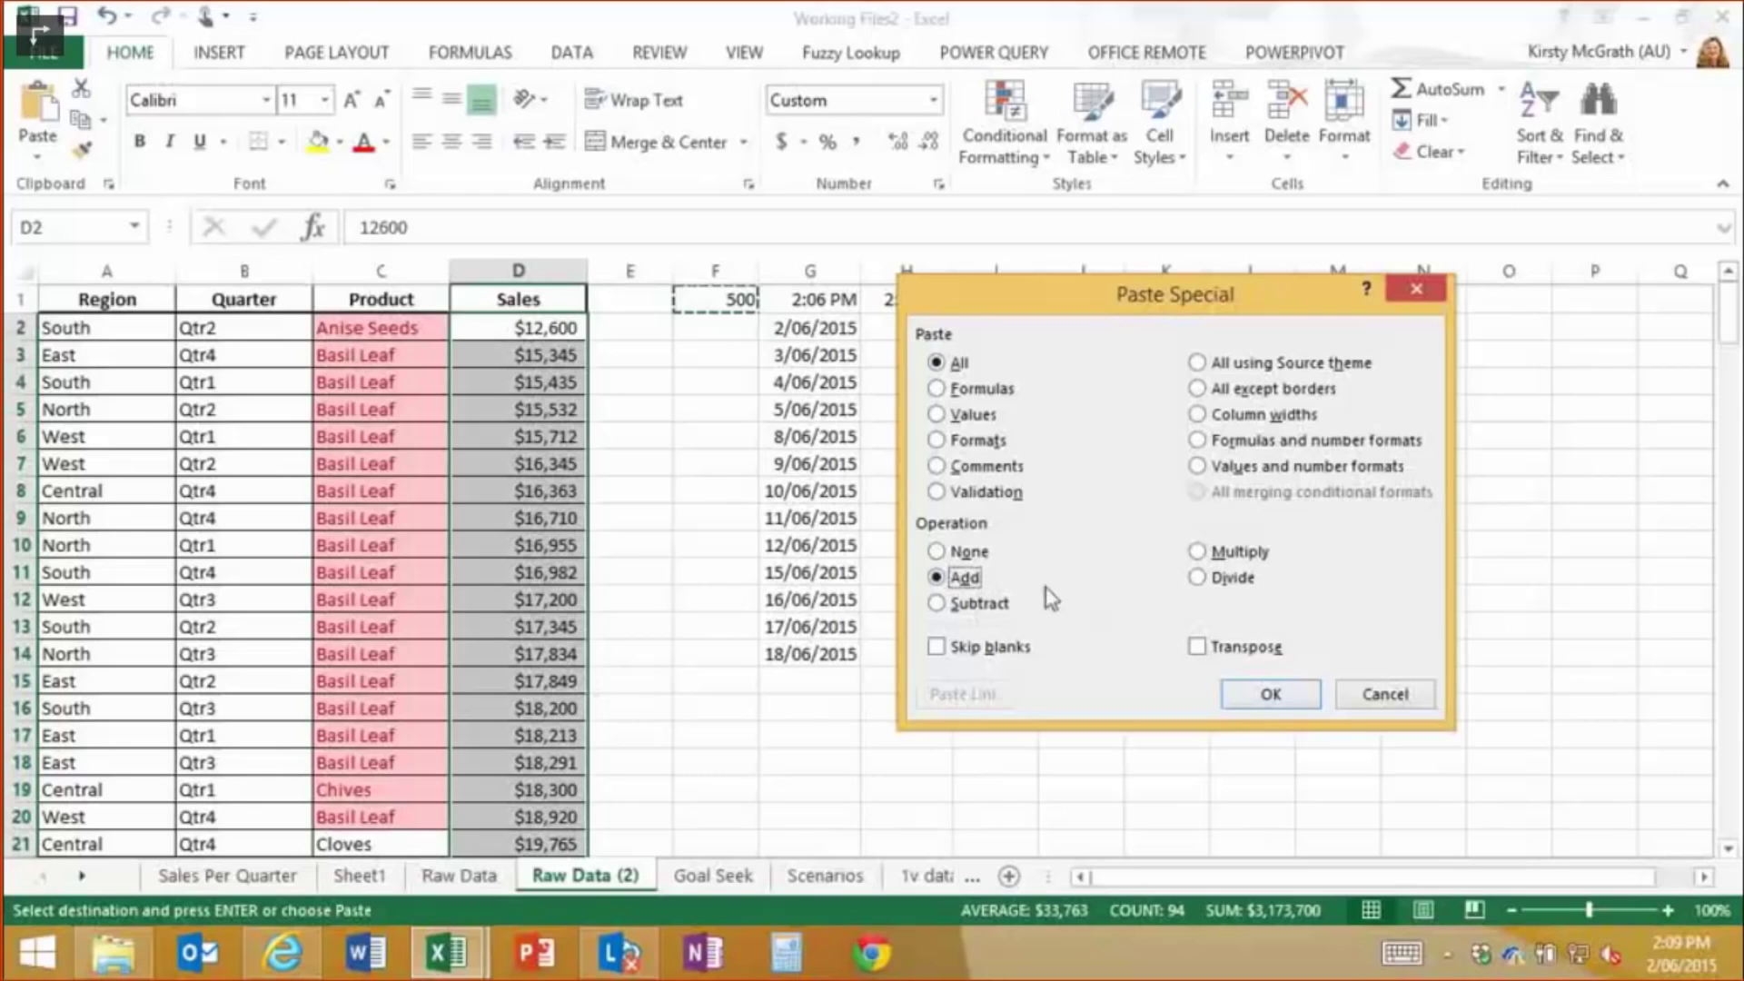
{"action": "left_click", "coordinate": [1271, 696]}
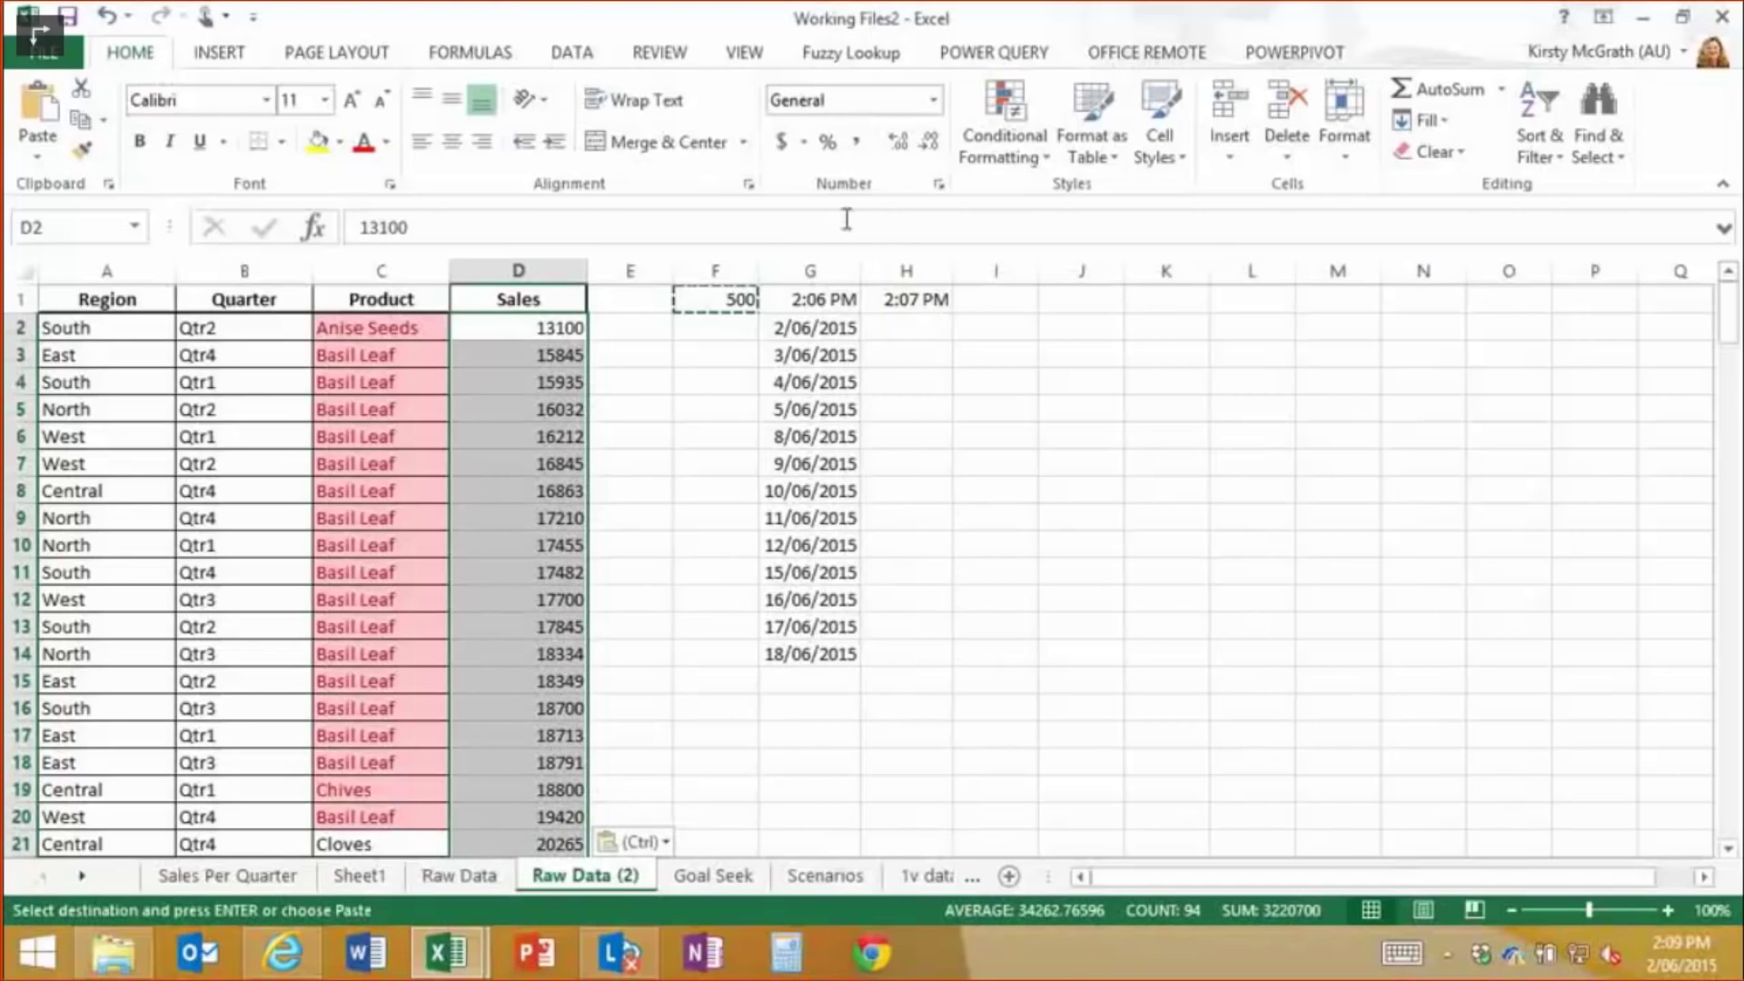
{"action": "left_click", "coordinate": [781, 144]}
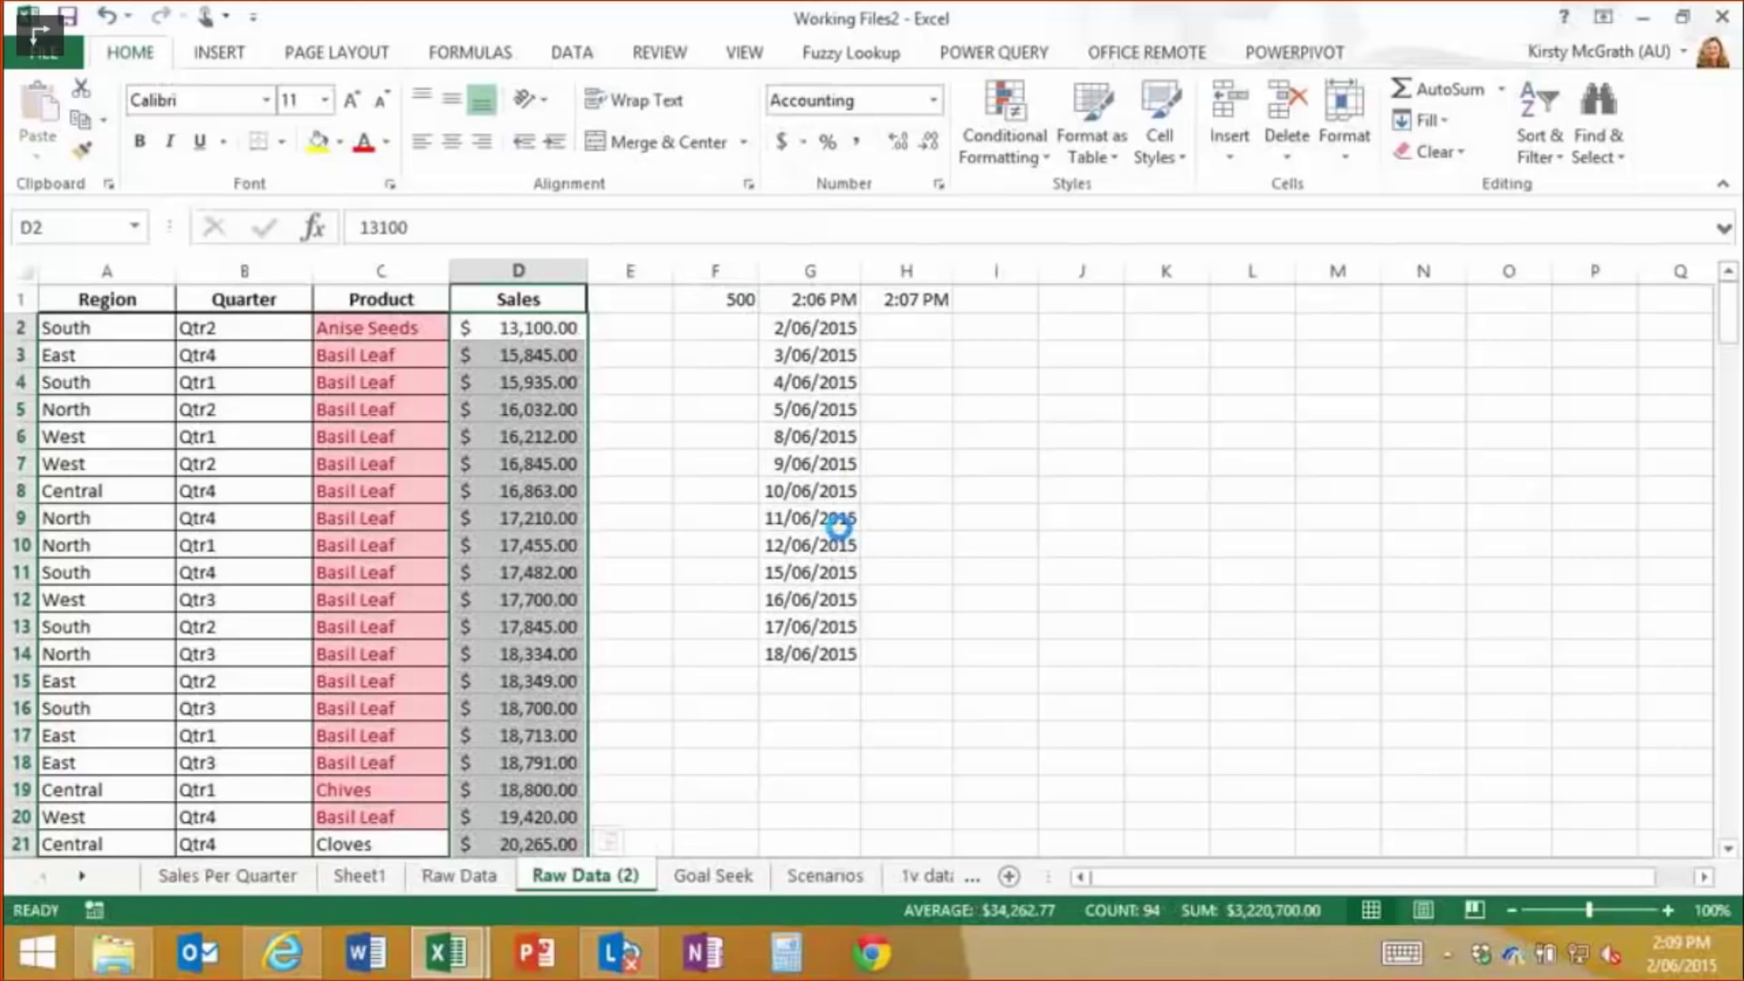
Undo the accounting format and the addition of 500 in the Sales column, and redo both changes
{"action": "key", "text": "ctrl+z"}
{"action": "key", "text": "ctrl+z"}
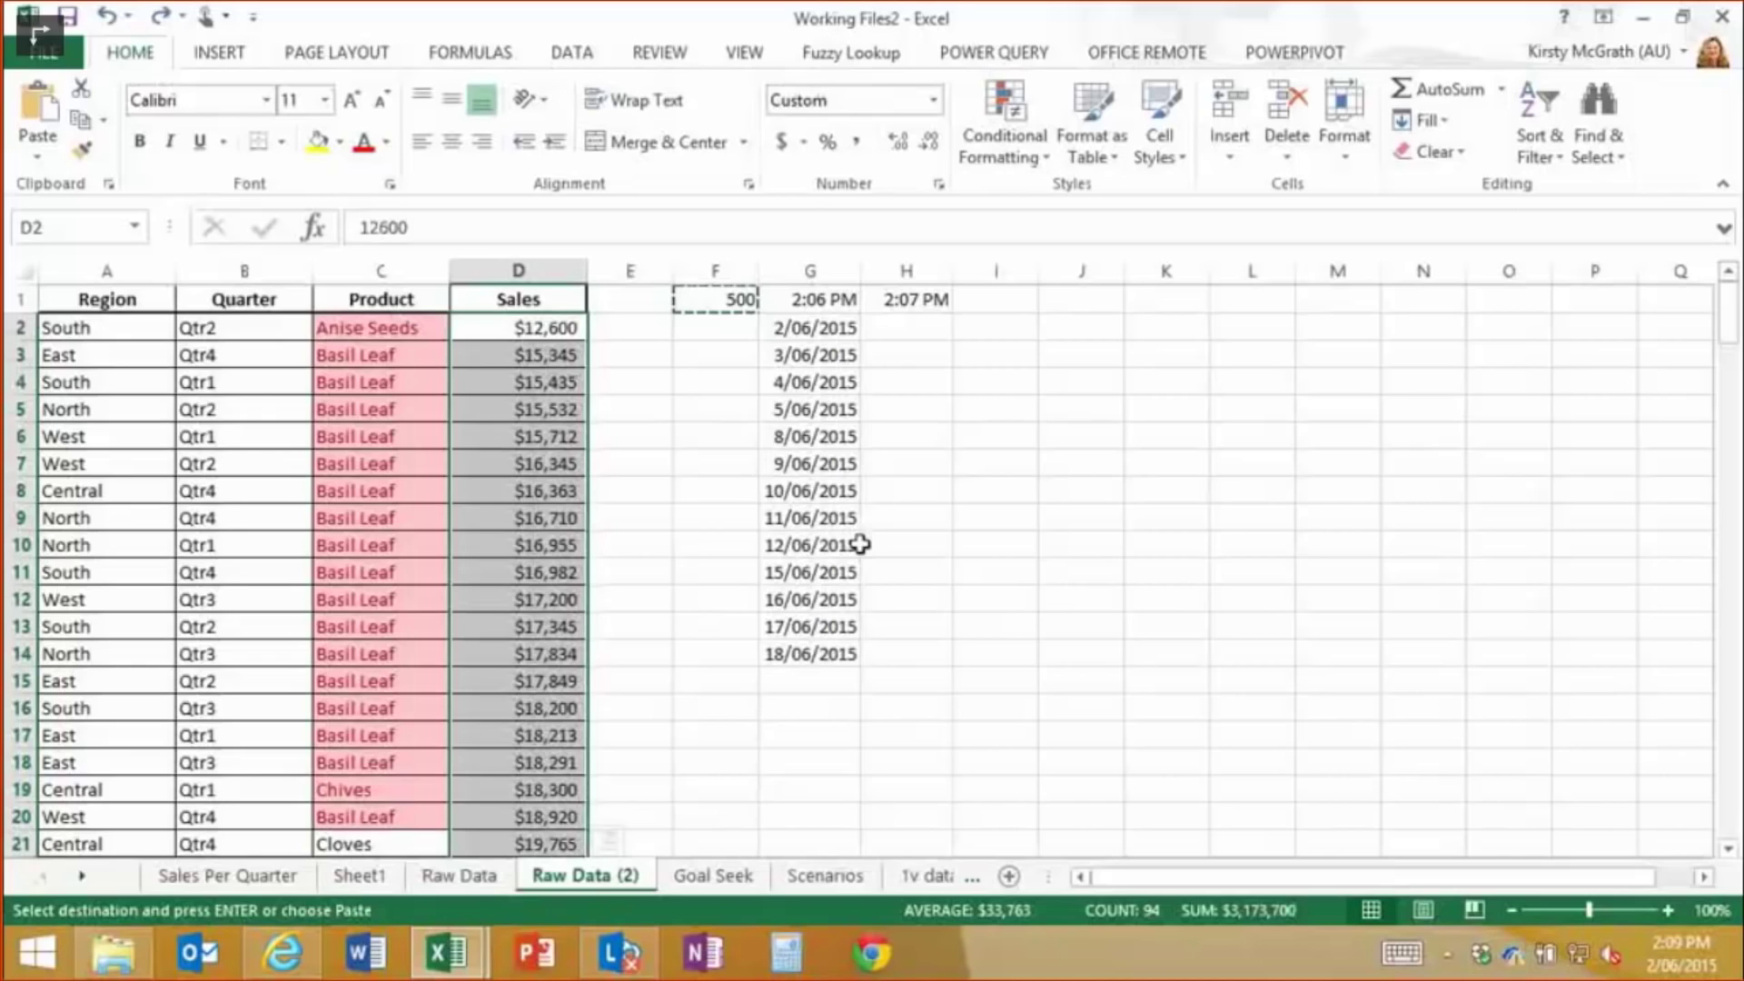
{"action": "key", "text": "ctrl+y"}
{"action": "key", "text": "ctrl+y"}
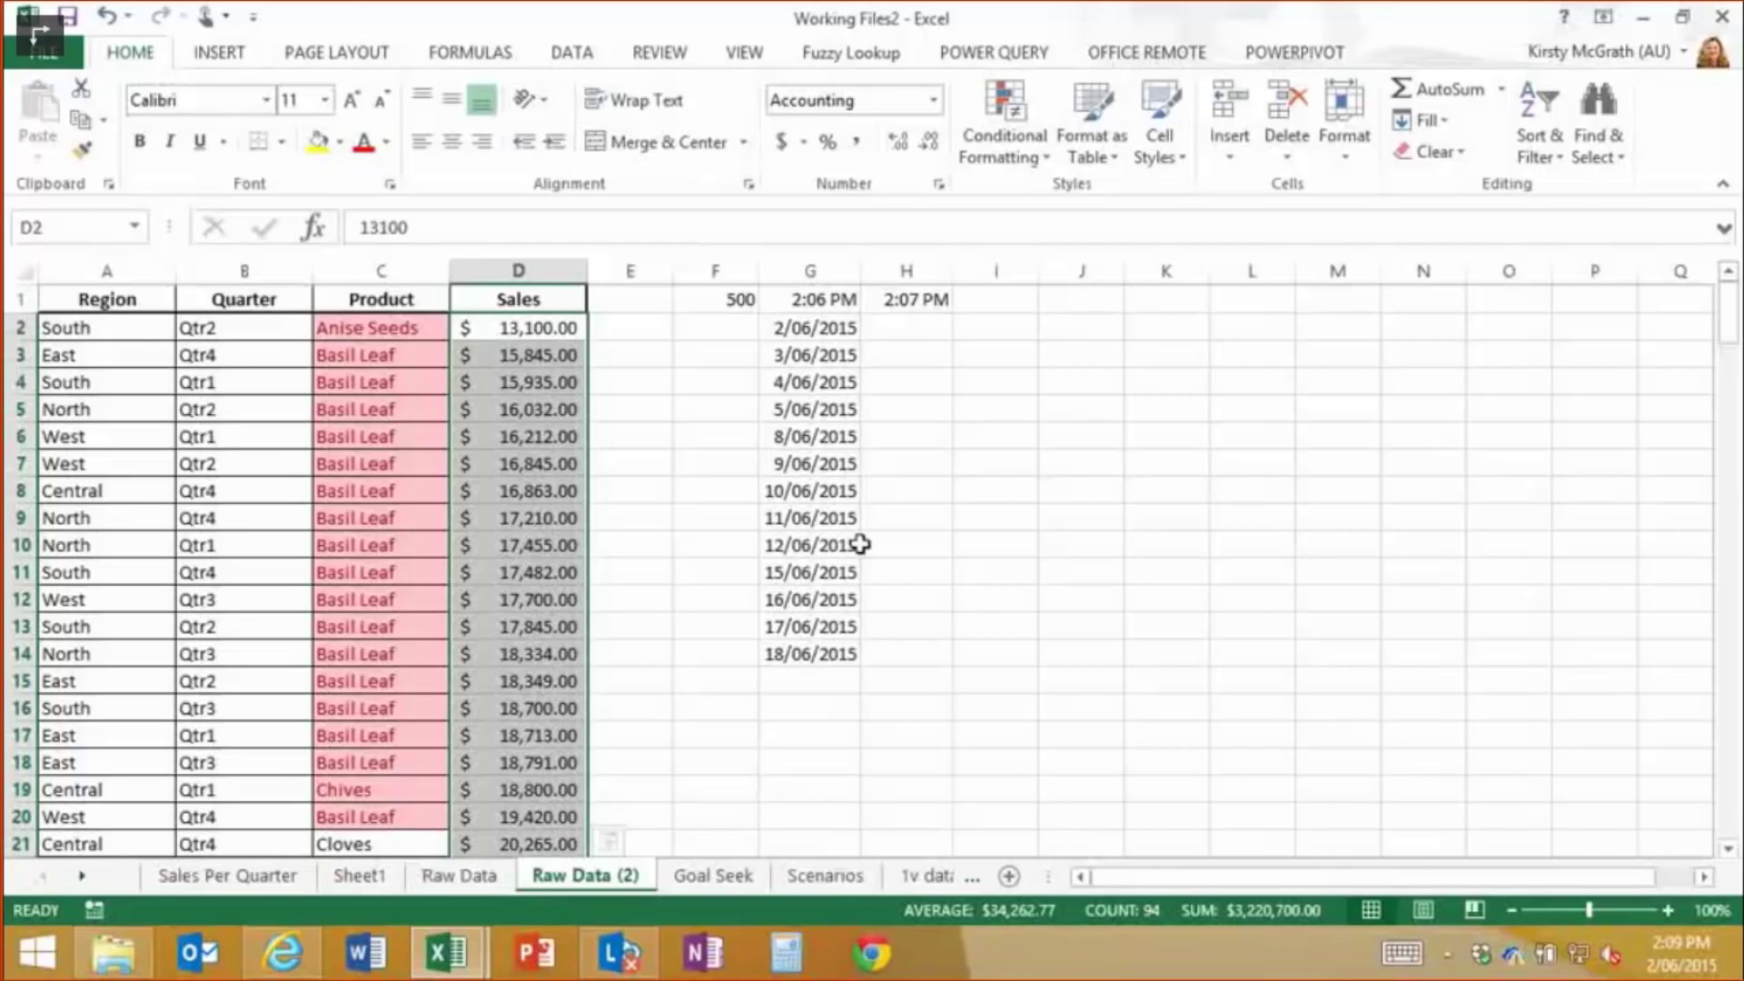
Examine the calculation operations that Paste Special offers for the copied 500 in F1
{"action": "left_click", "coordinate": [690, 303]}
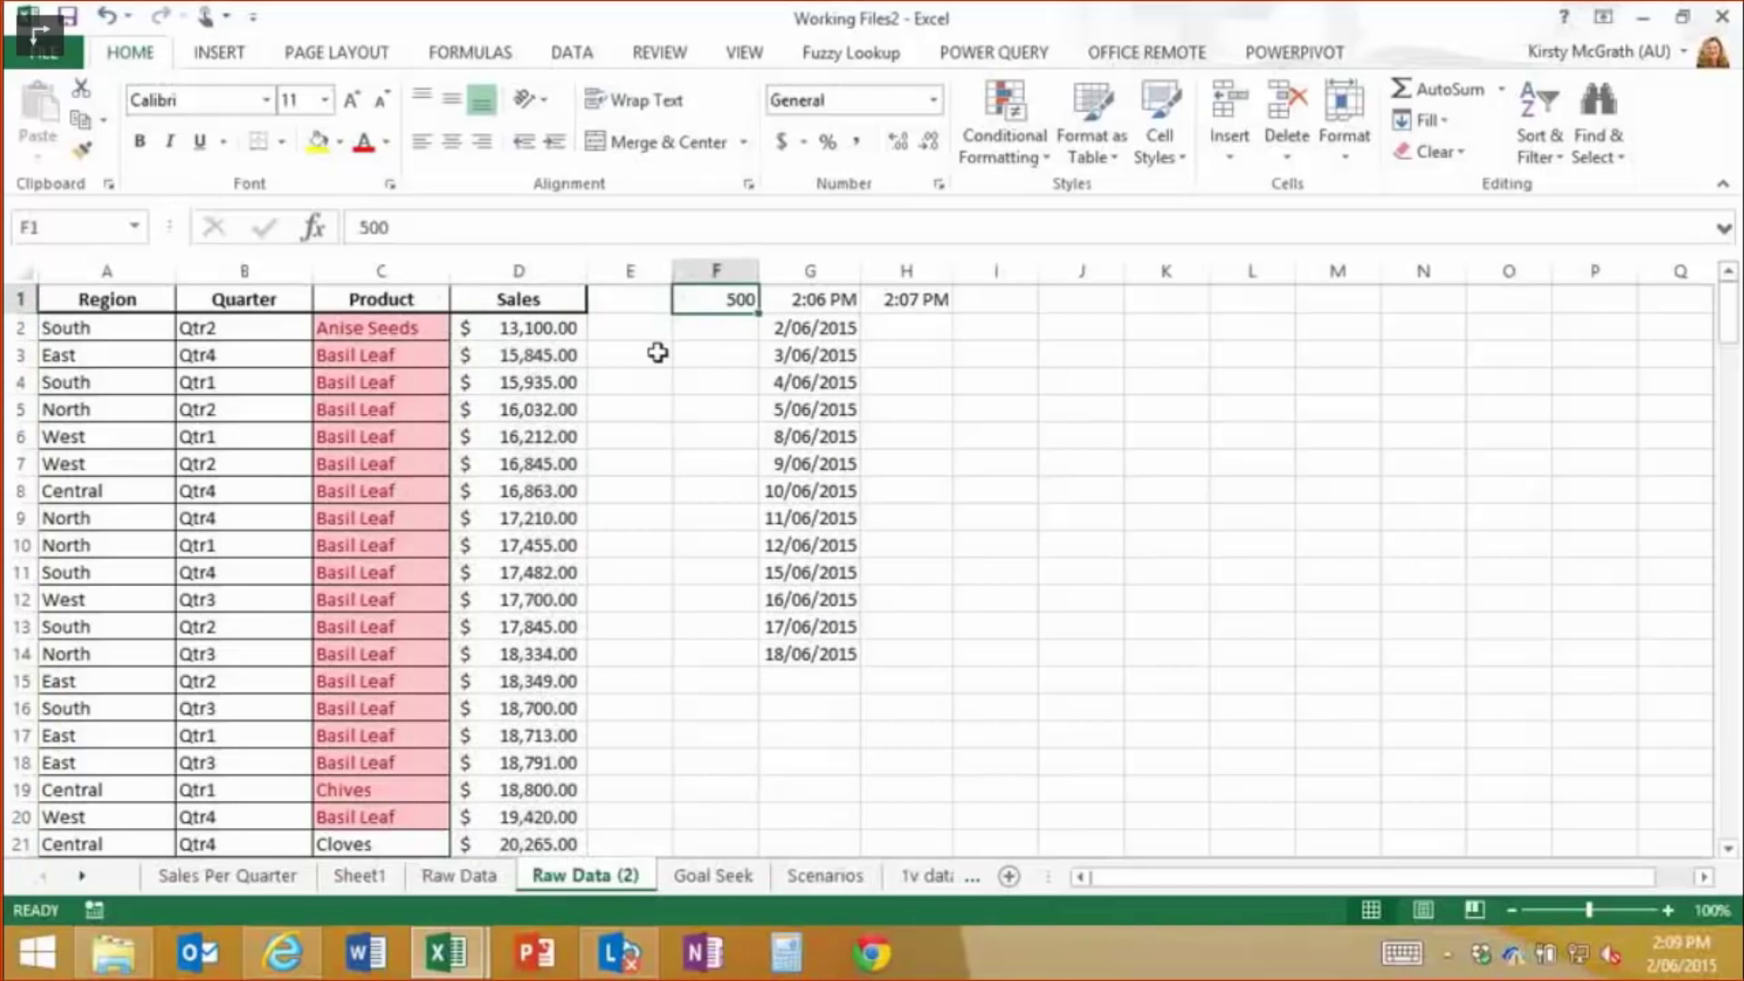
{"action": "key", "text": "ctrl+c"}
{"action": "left_click", "coordinate": [37, 153]}
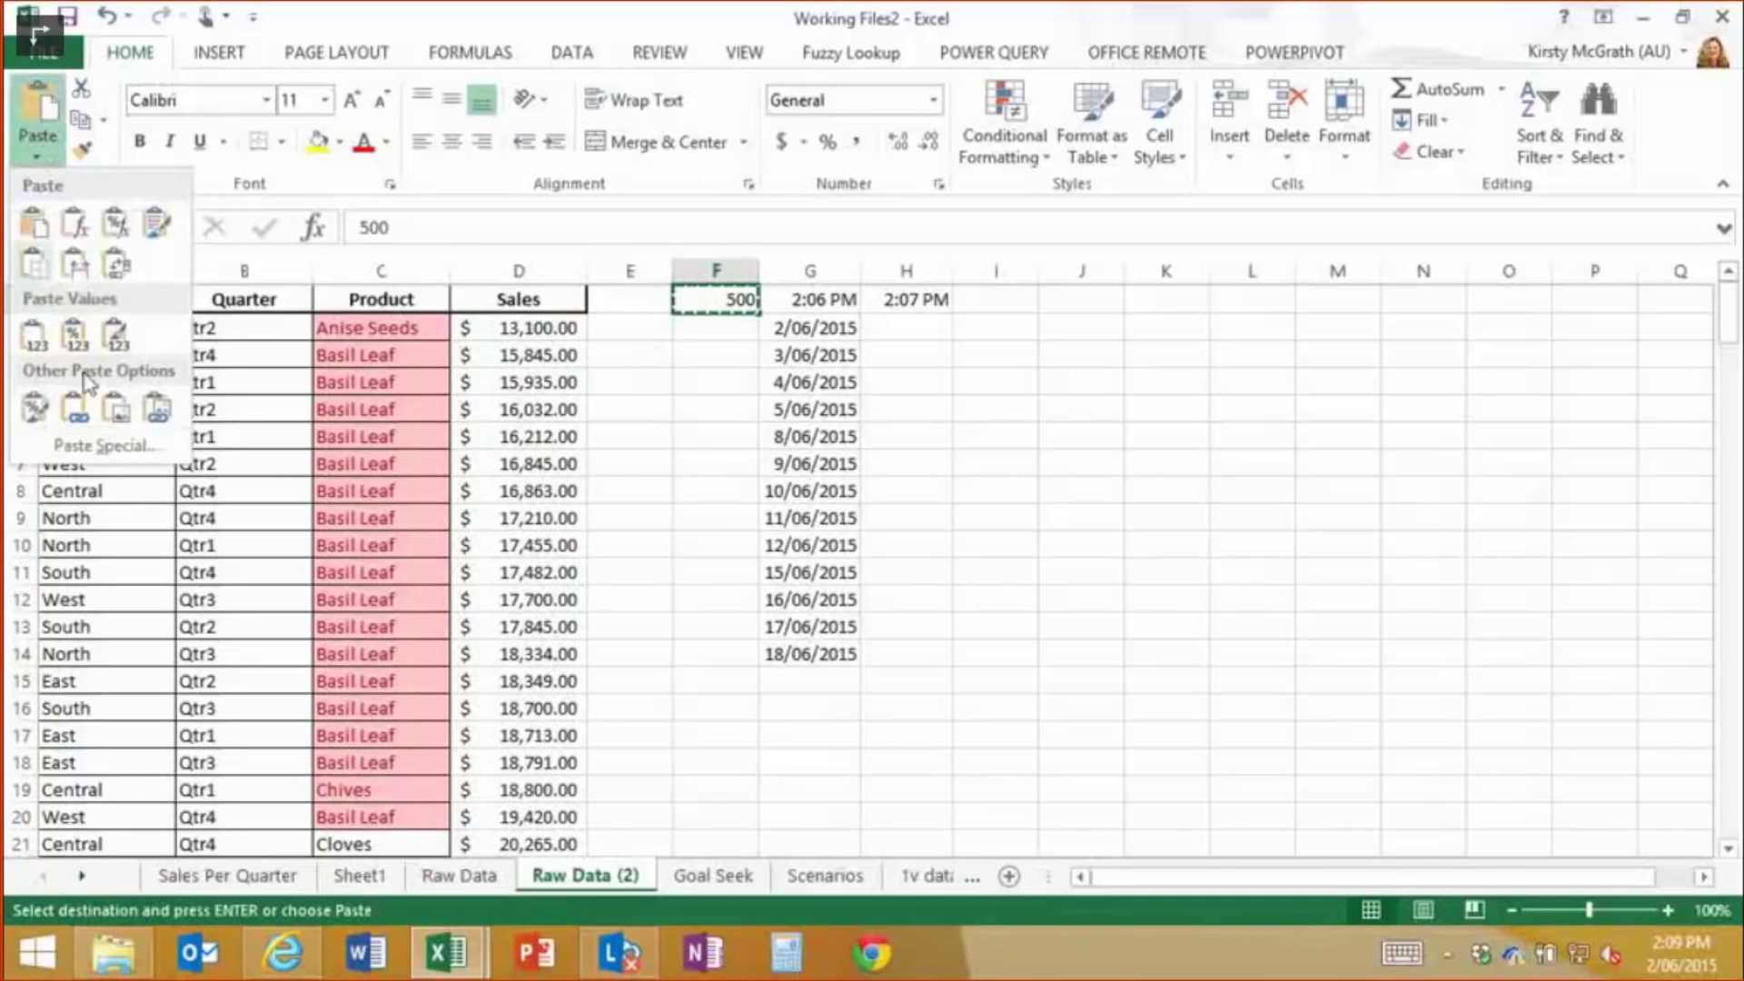
{"action": "left_click", "coordinate": [104, 445]}
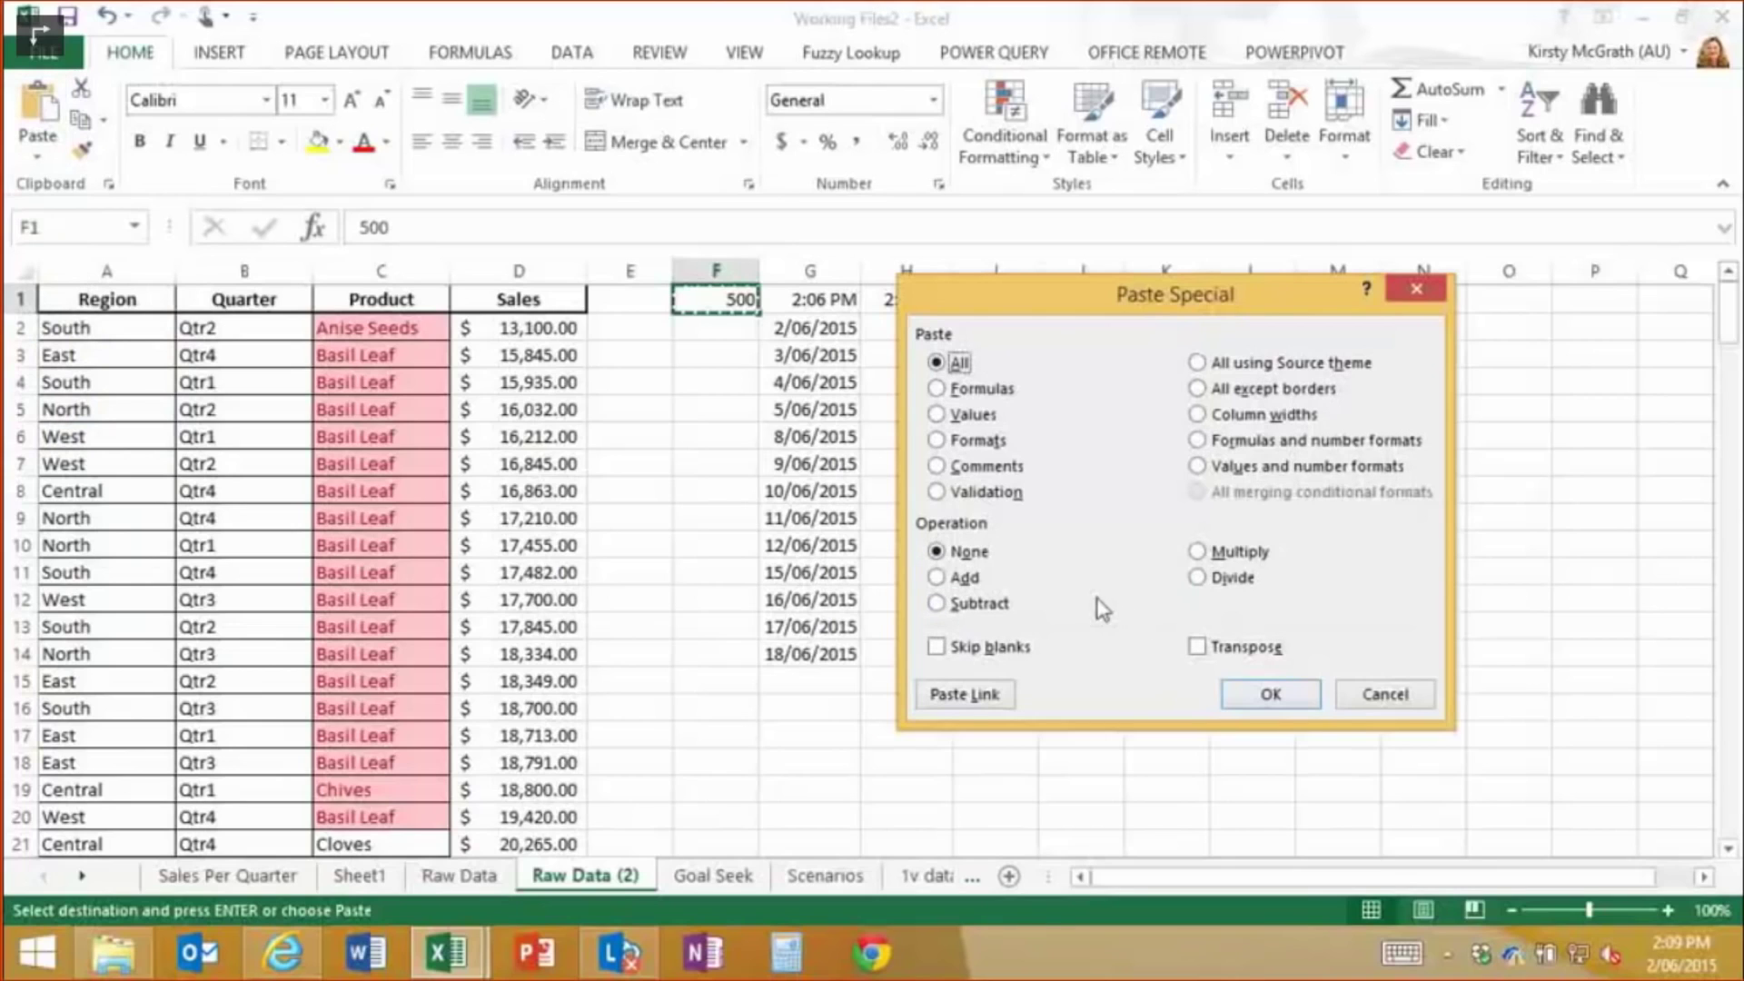
{"action": "left_click", "coordinate": [1390, 698]}
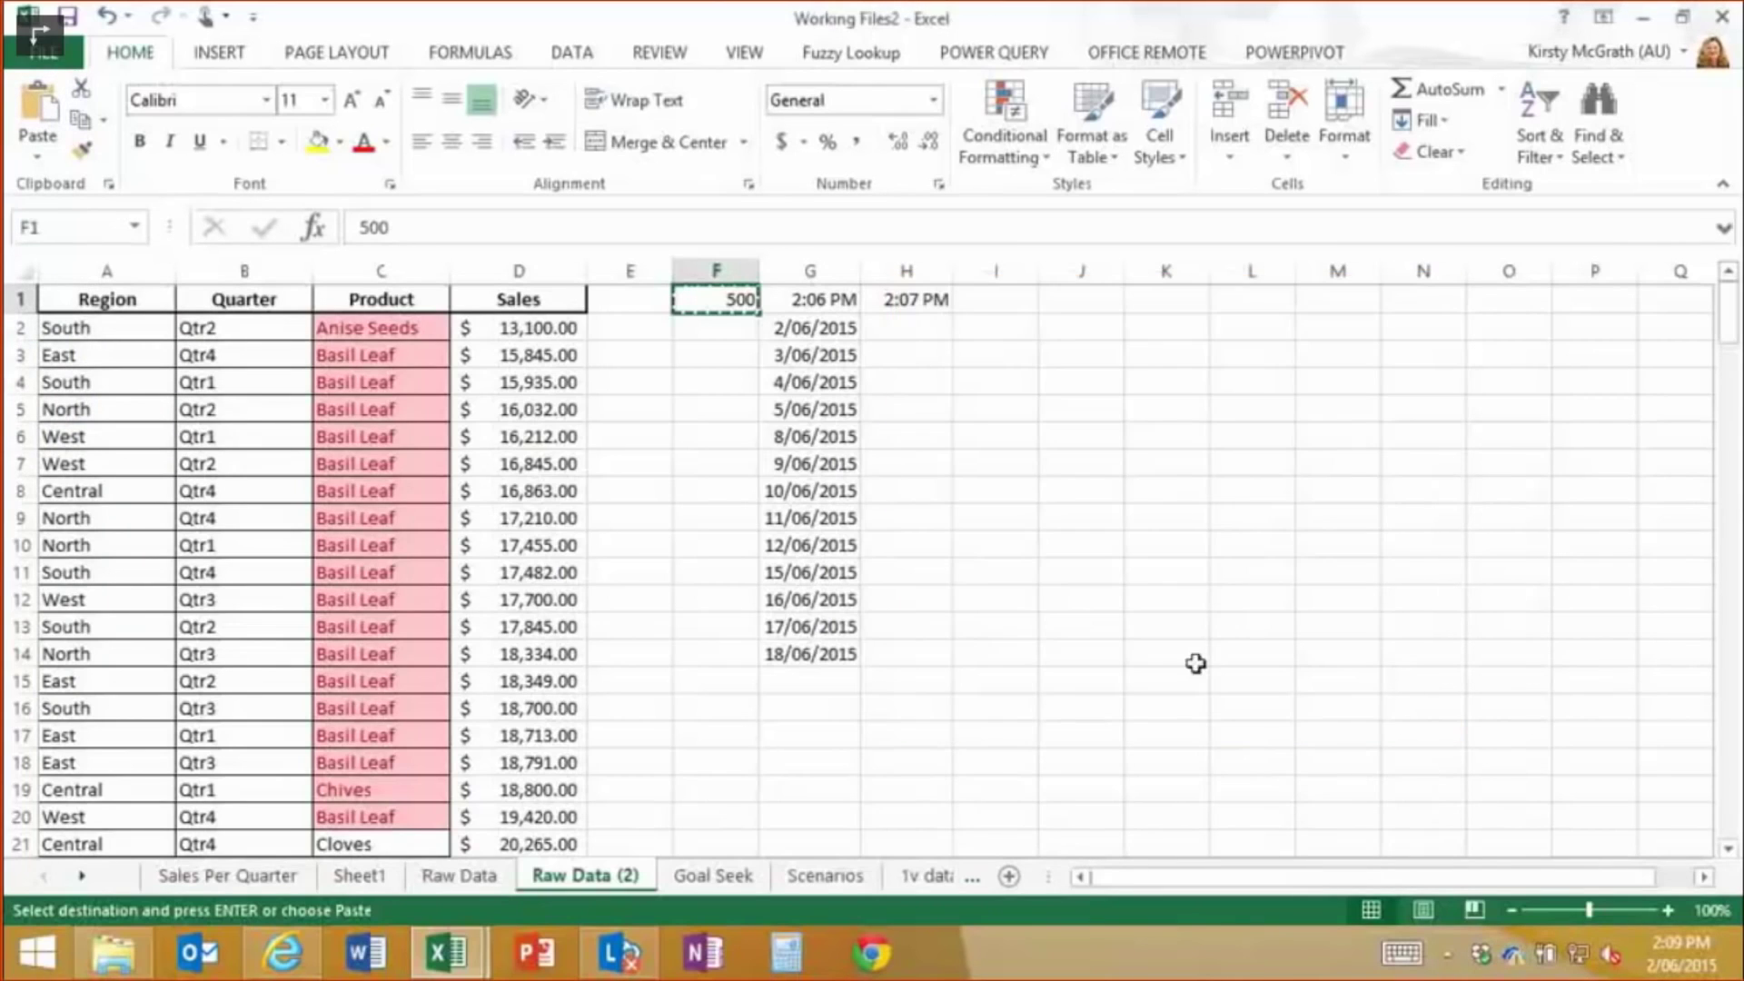
Switch back and forth between Working Files2 and the Northwind June Sales workbook, ending in Working Files2
{"action": "left_click", "coordinate": [356, 461]}
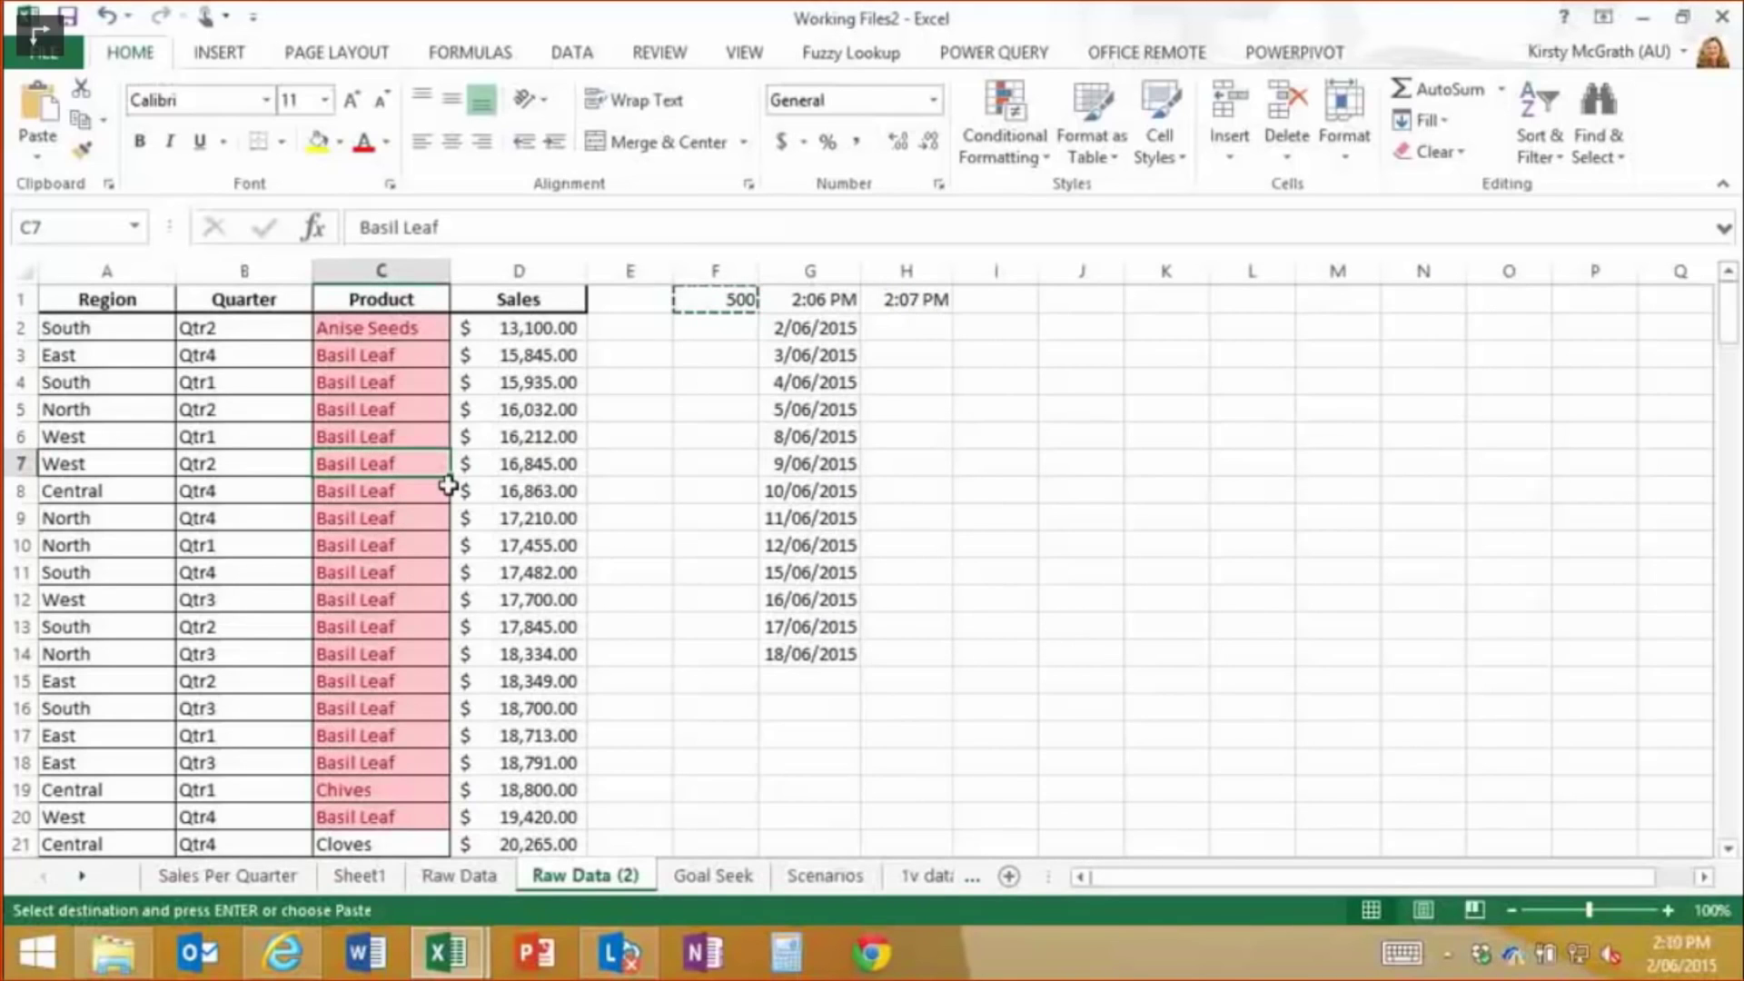
{"action": "left_click", "coordinate": [477, 968]}
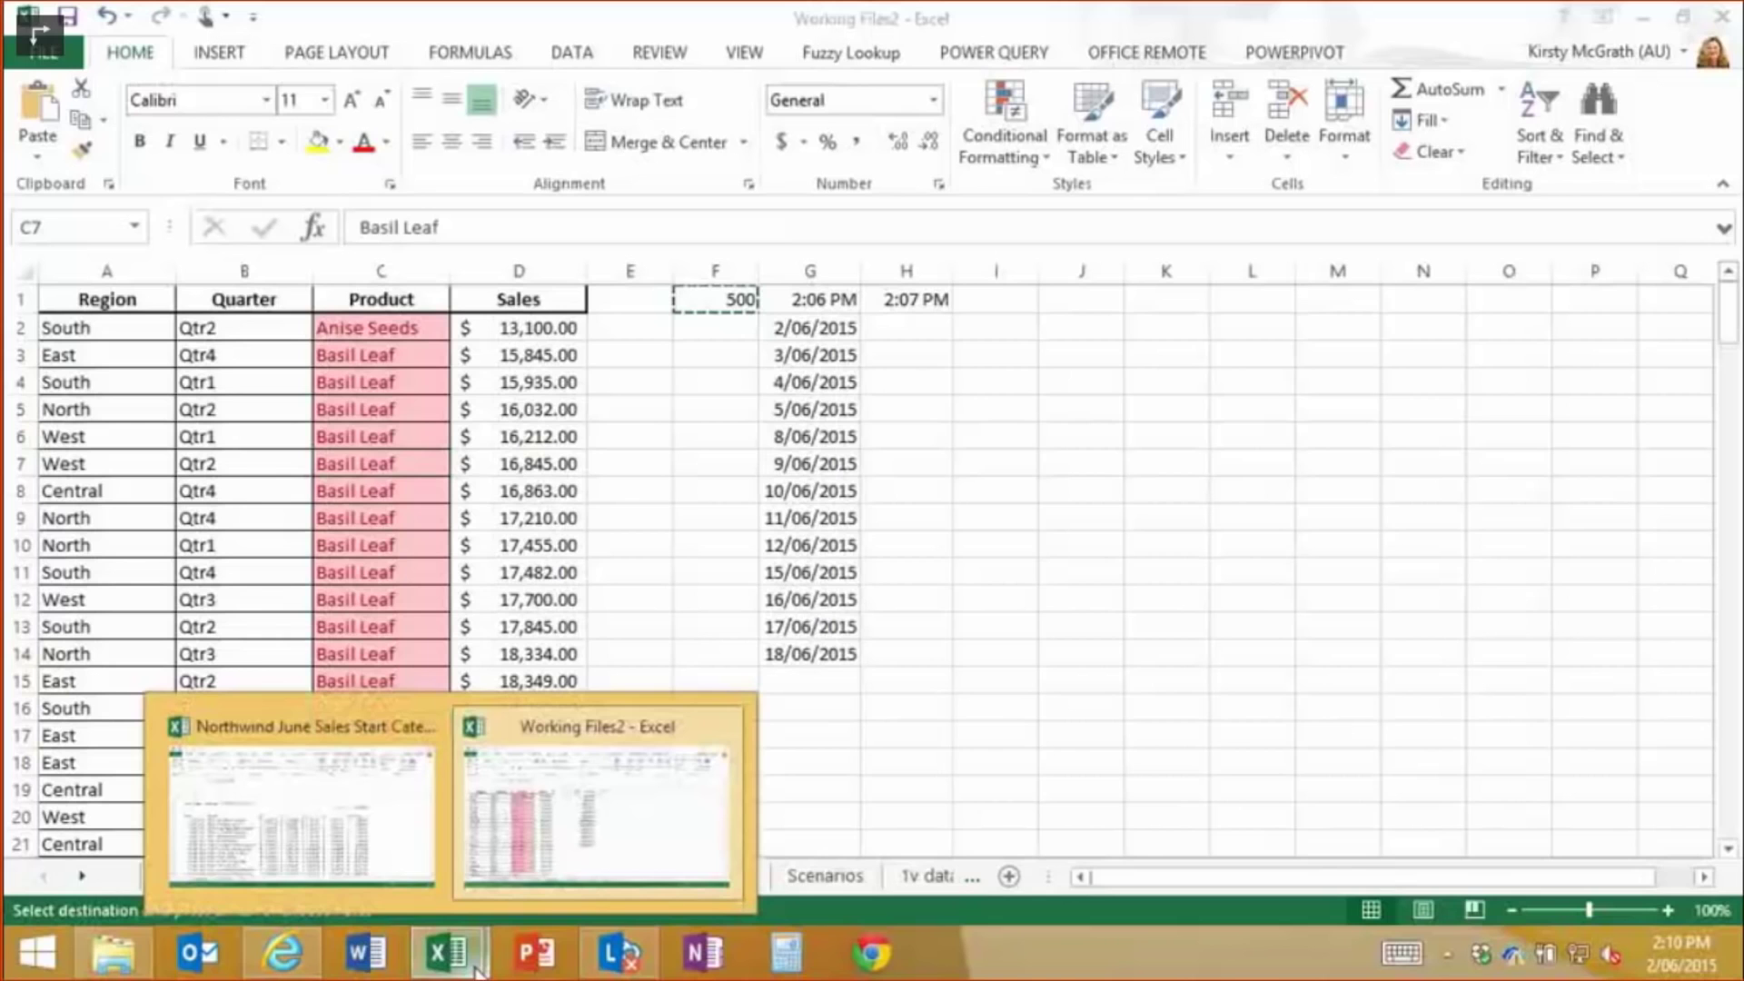
{"action": "left_click", "coordinate": [361, 497]}
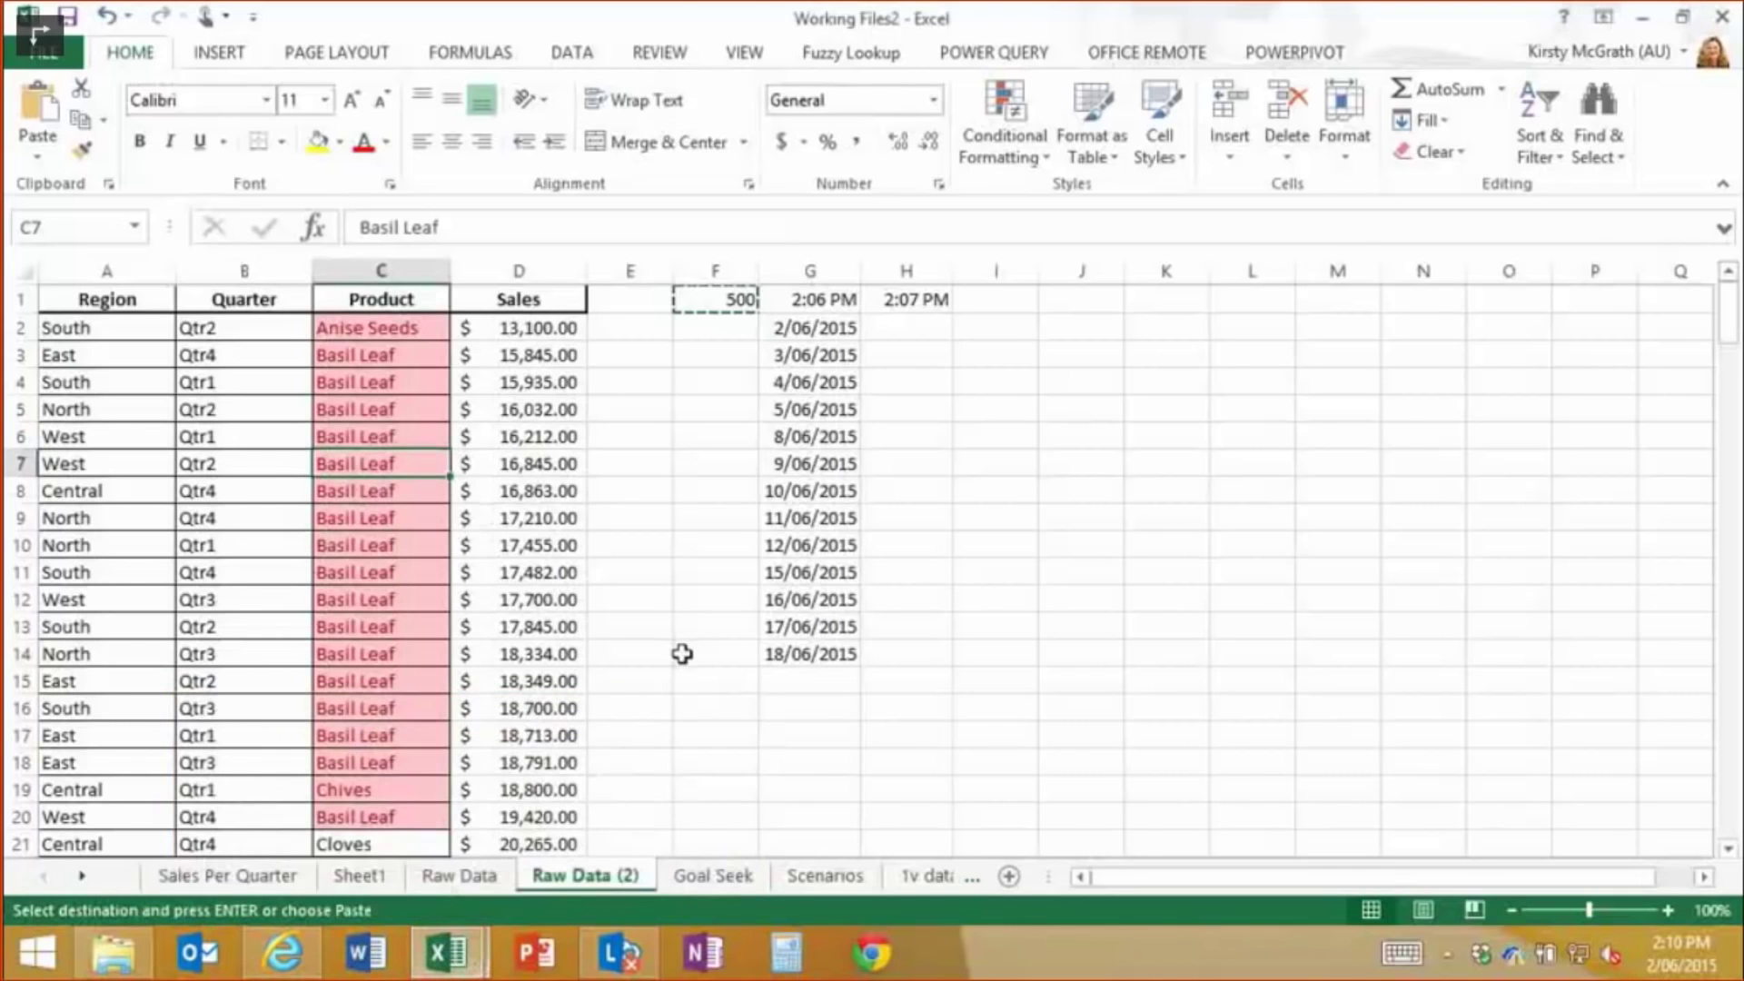
{"action": "key", "text": "ctrl+Tab"}
{"action": "key", "text": "ctrl+Tab"}
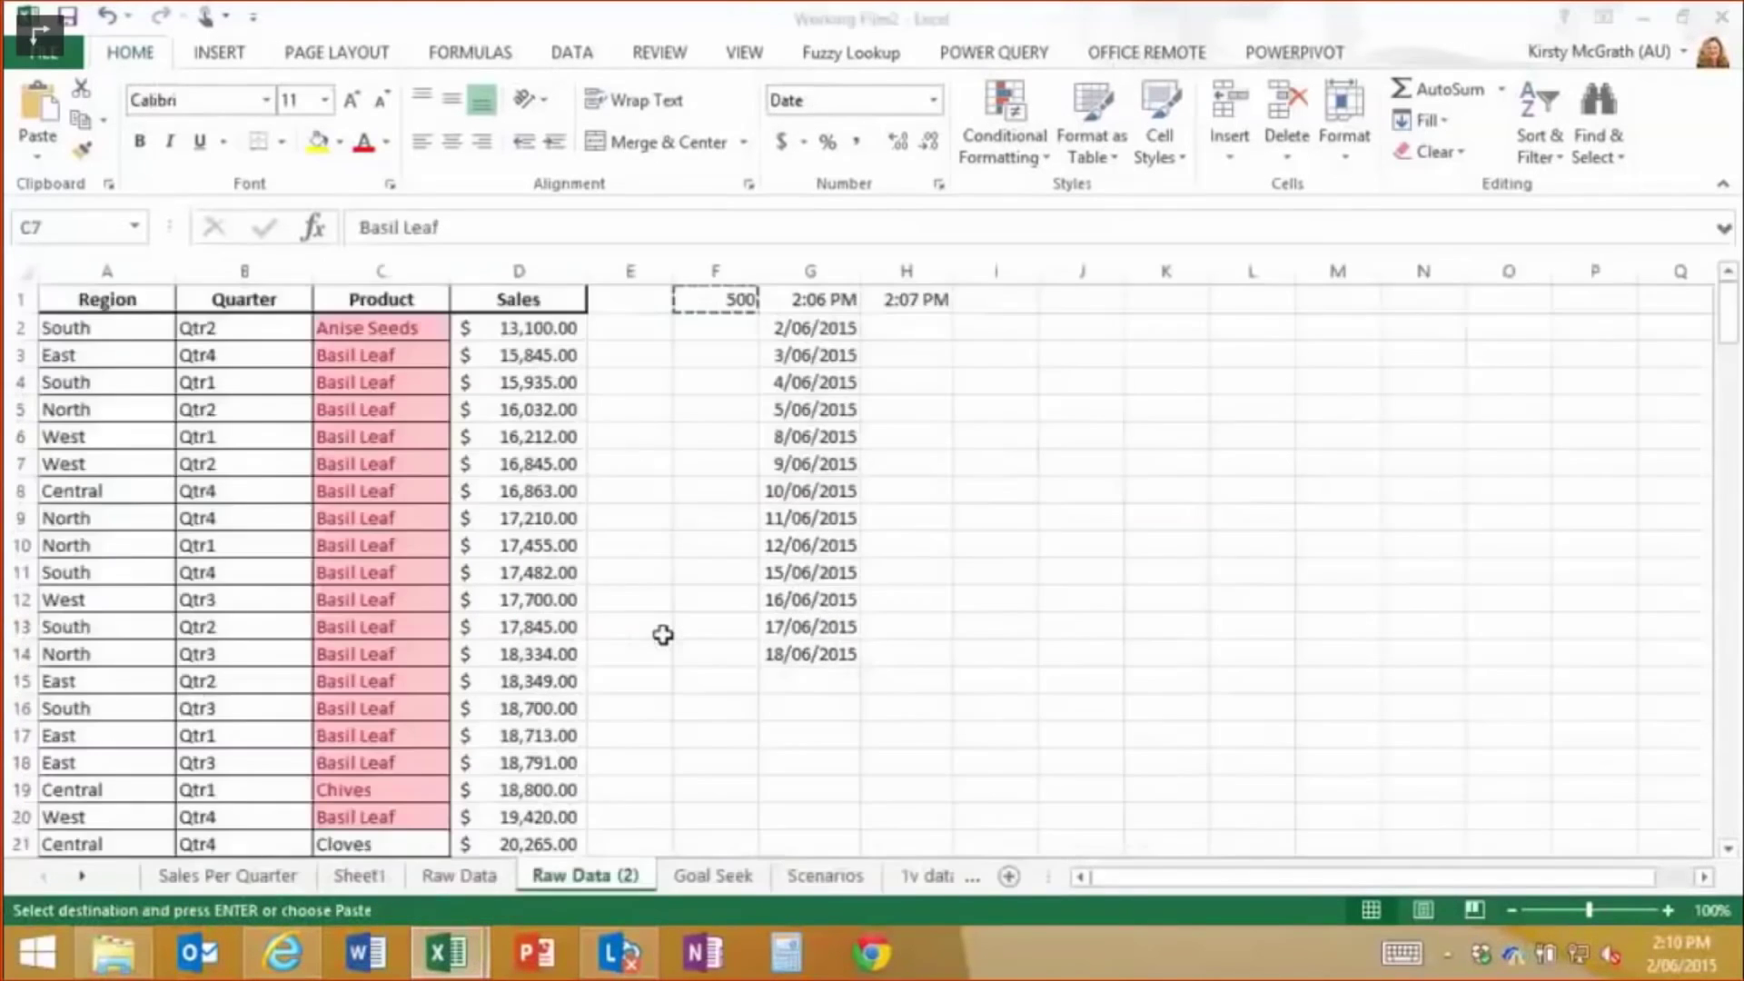
{"action": "key", "text": "ctrl+Tab"}
{"action": "key", "text": "ctrl+Tab"}
{"action": "key", "text": "ctrl+Tab"}
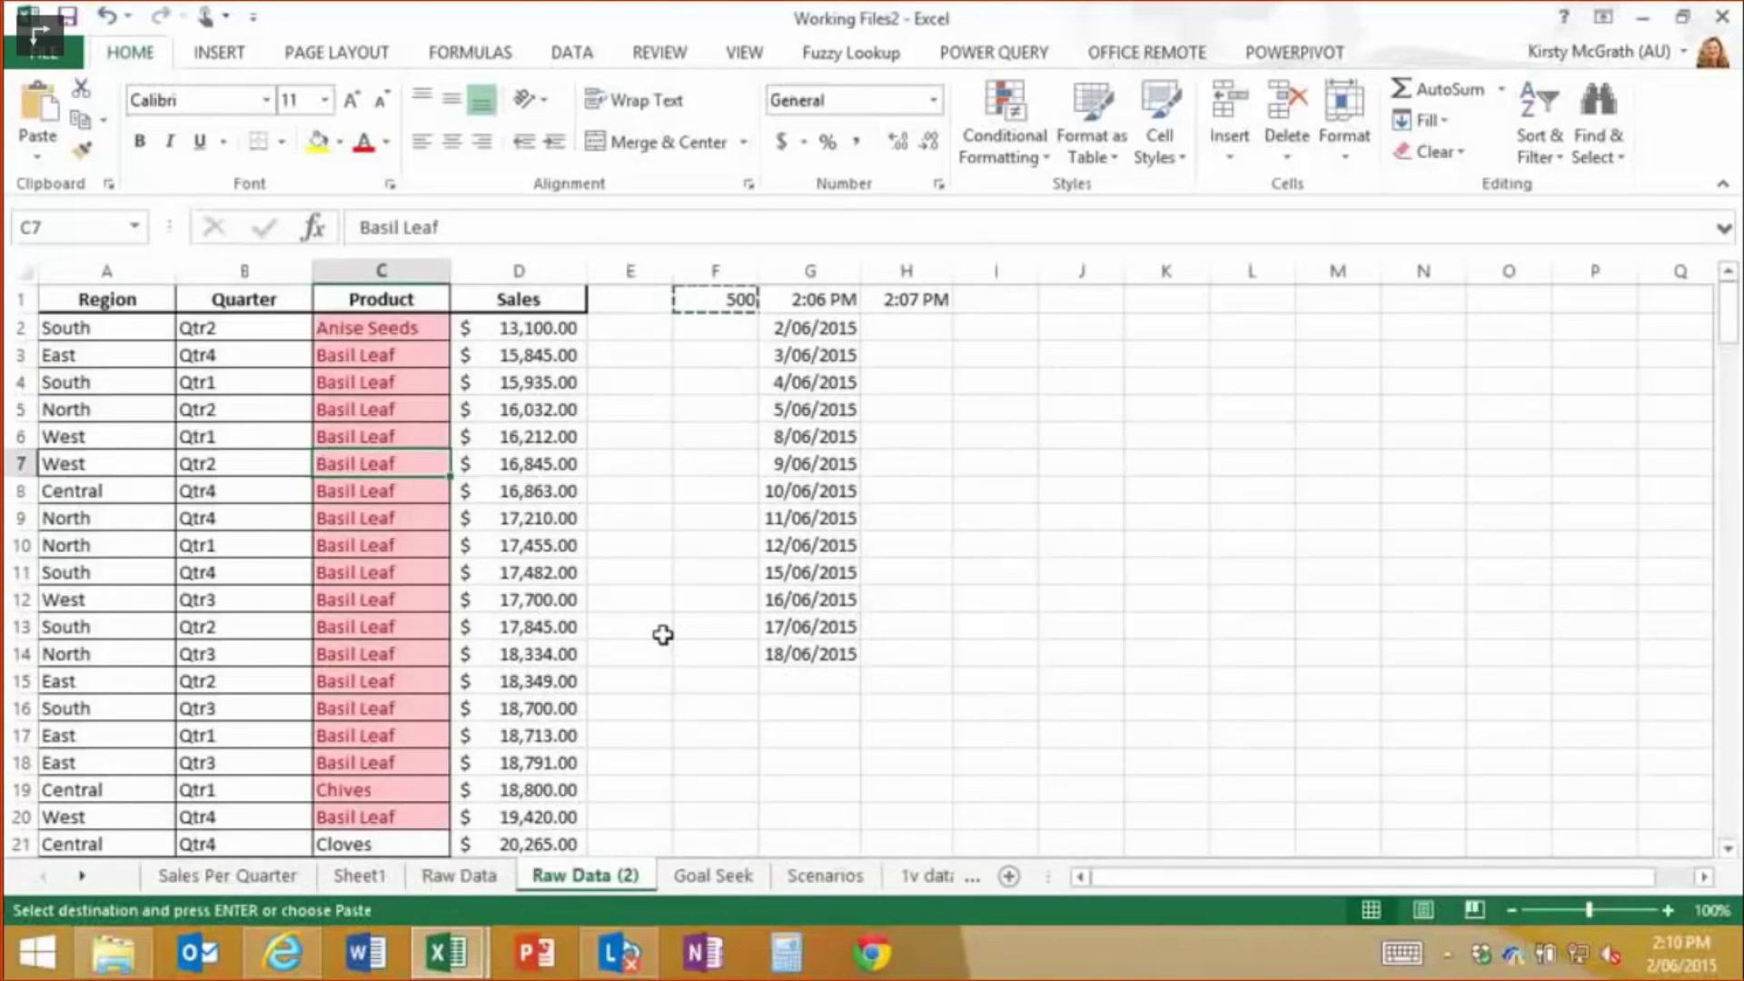
{"action": "key", "text": "ctrl+Tab"}
{"action": "key", "text": "ctrl+Tab"}
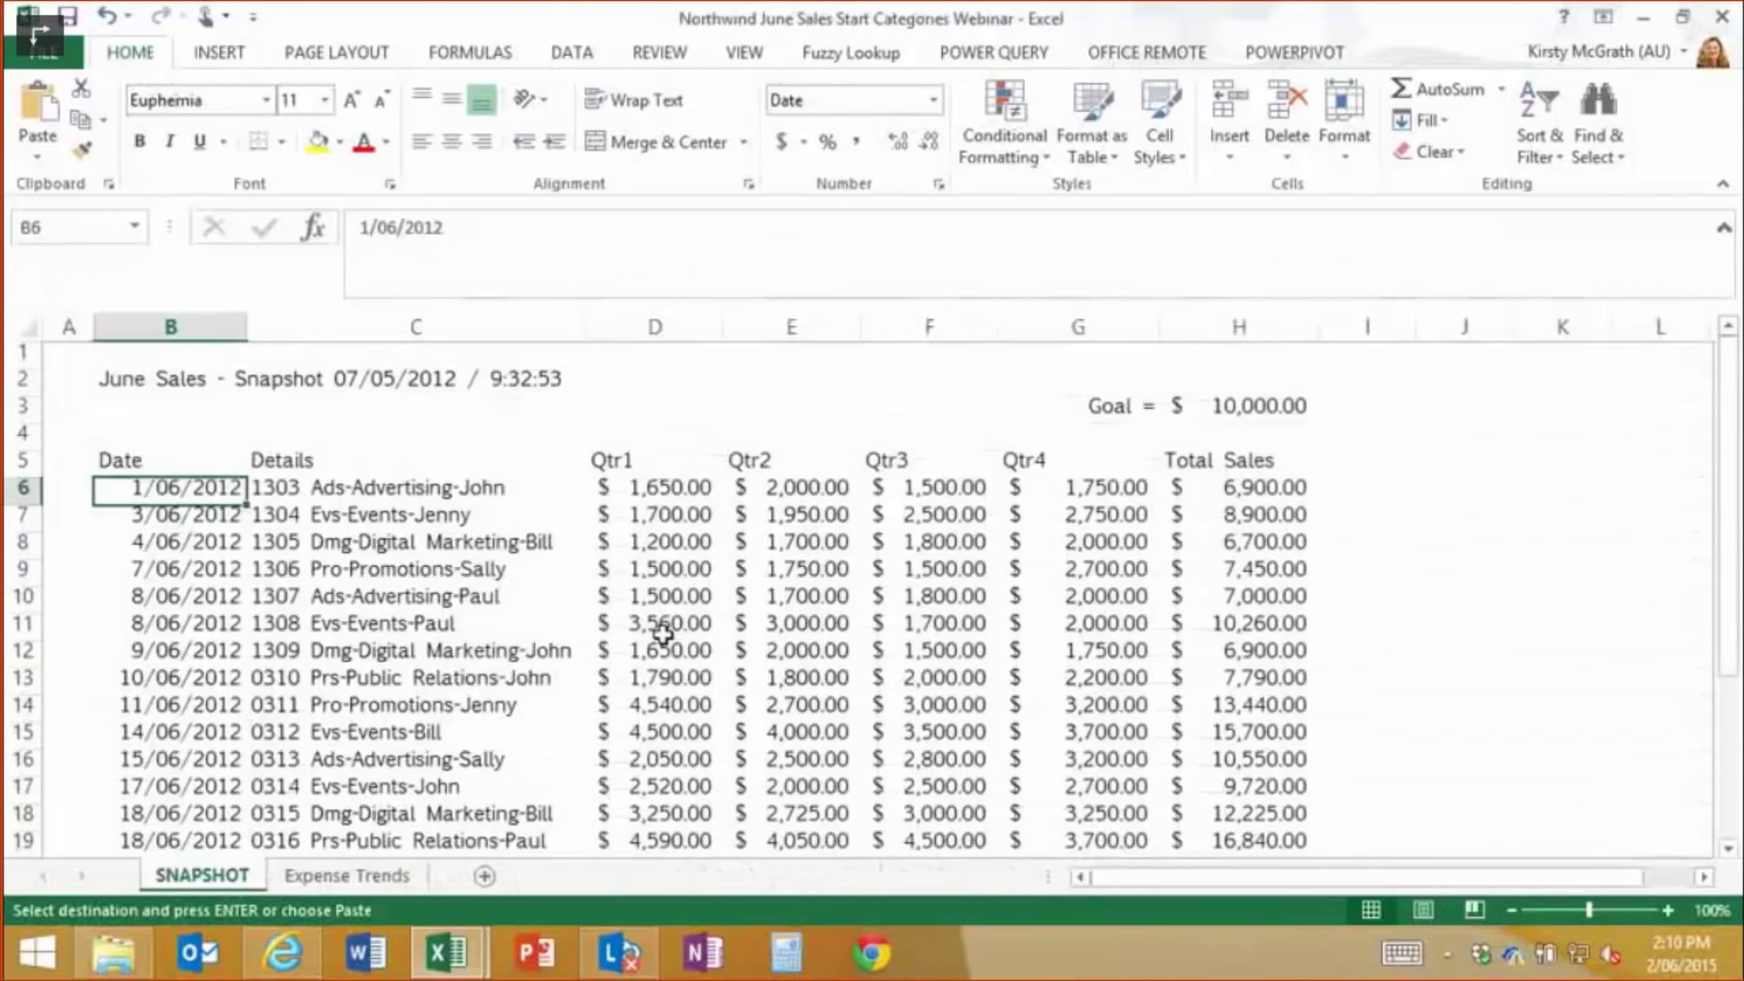
{"action": "key", "text": "ctrl+Tab"}
{"action": "key", "text": "ctrl+Tab"}
{"action": "key", "text": "ctrl+Tab"}
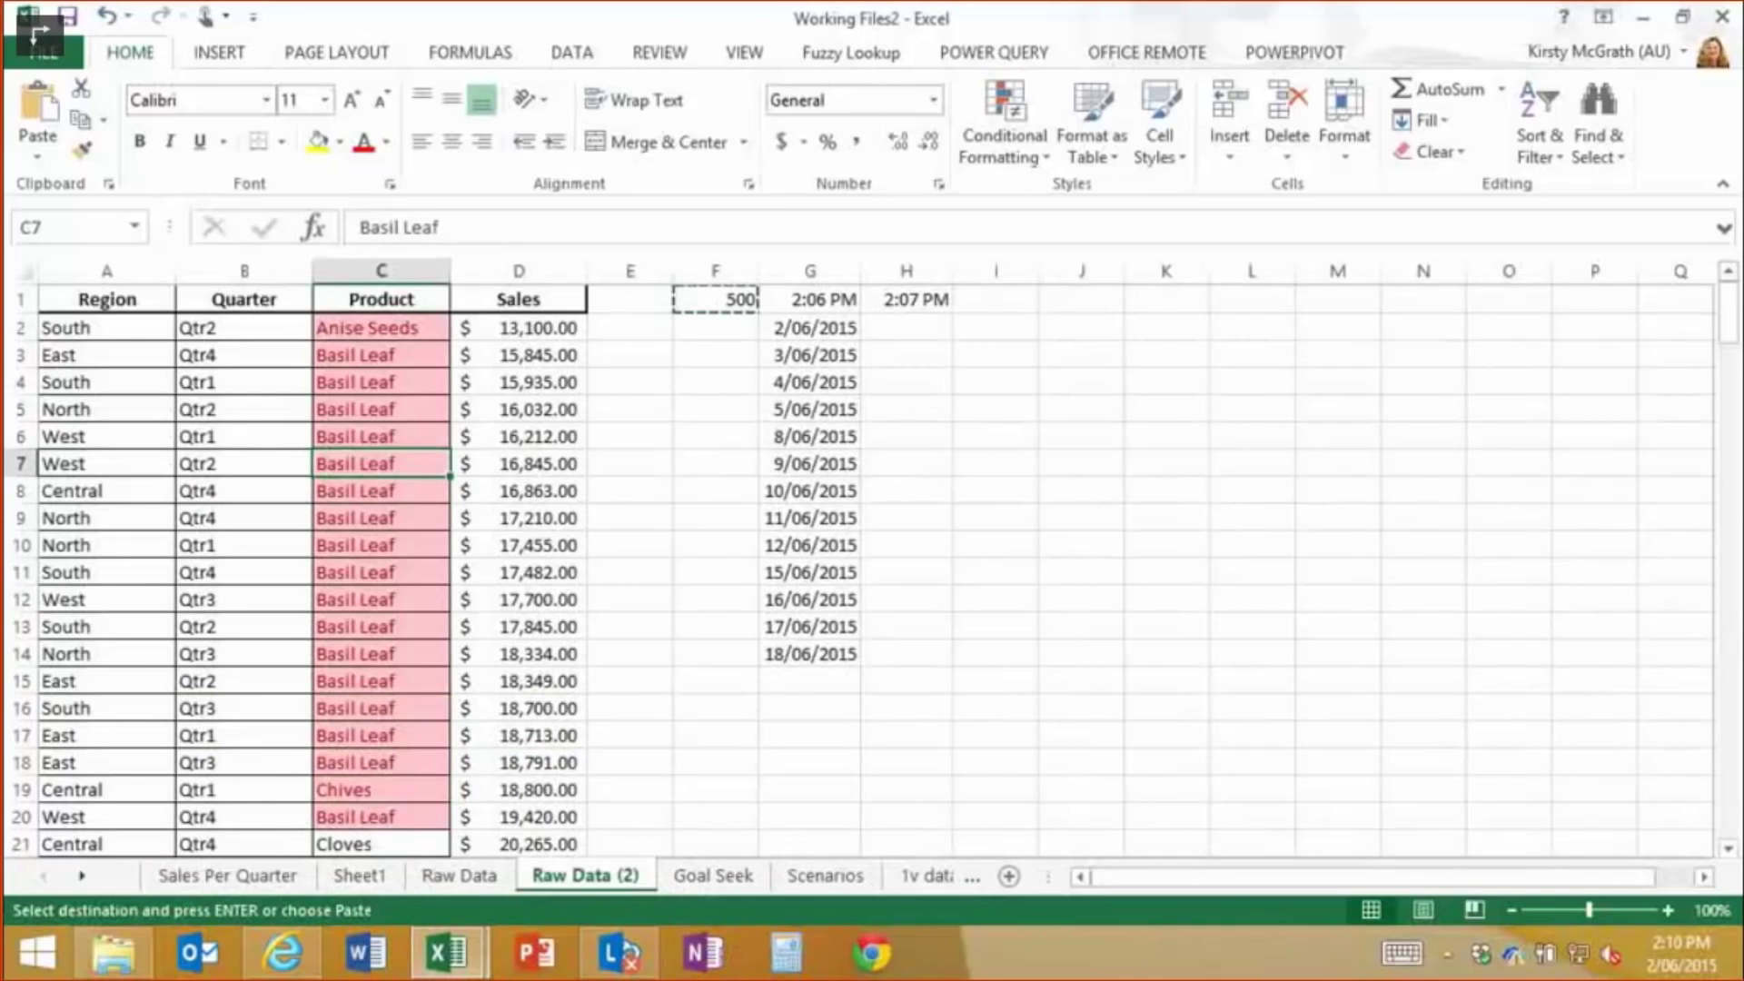
Page through the sheets of the workbook in both directions and go to the Sales Per Quarter sheet
{"action": "key", "text": "ctrl+Page_Down"}
{"action": "key", "text": "ctrl+Page_Down"}
{"action": "key", "text": "ctrl+Page_Down"}
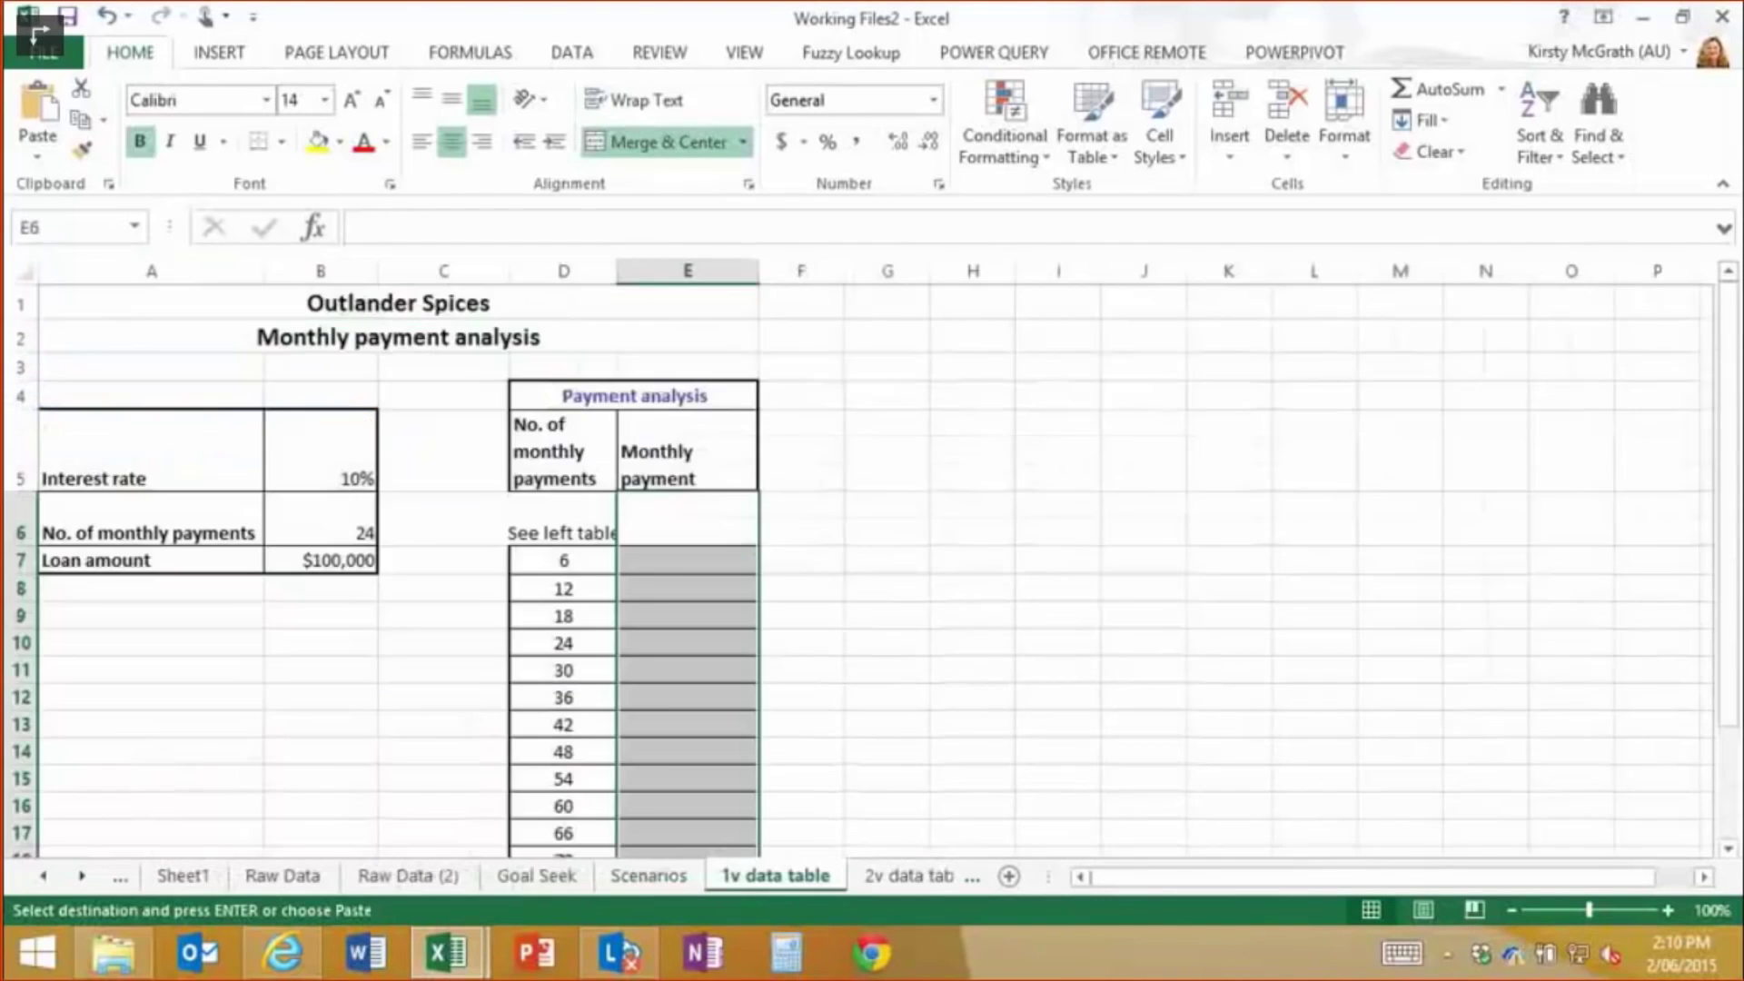
{"action": "key", "text": "ctrl+Page_Down"}
{"action": "key", "text": "ctrl+Page_Up"}
{"action": "key", "text": "ctrl+Page_Up"}
{"action": "key", "text": "ctrl+Page_Up"}
{"action": "key", "text": "ctrl+Page_Up"}
{"action": "key", "text": "ctrl+Page_Up"}
{"action": "key", "text": "ctrl+Page_Up"}
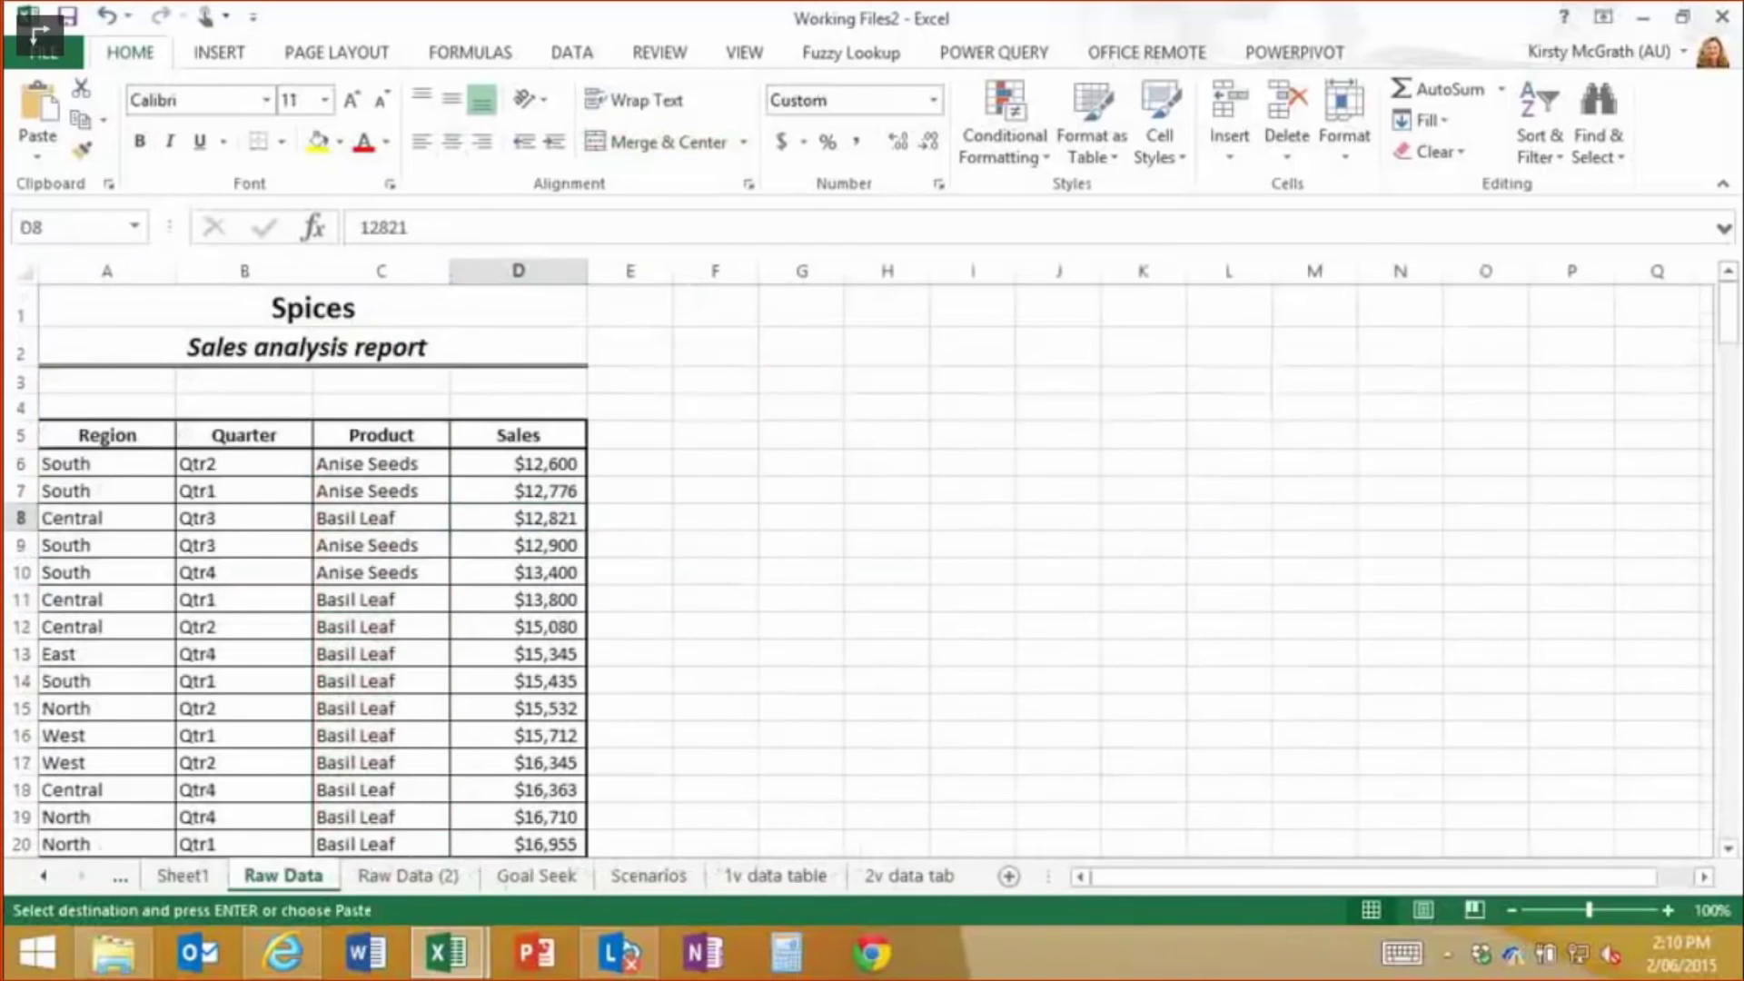
{"action": "key", "text": "ctrl+Page_Up"}
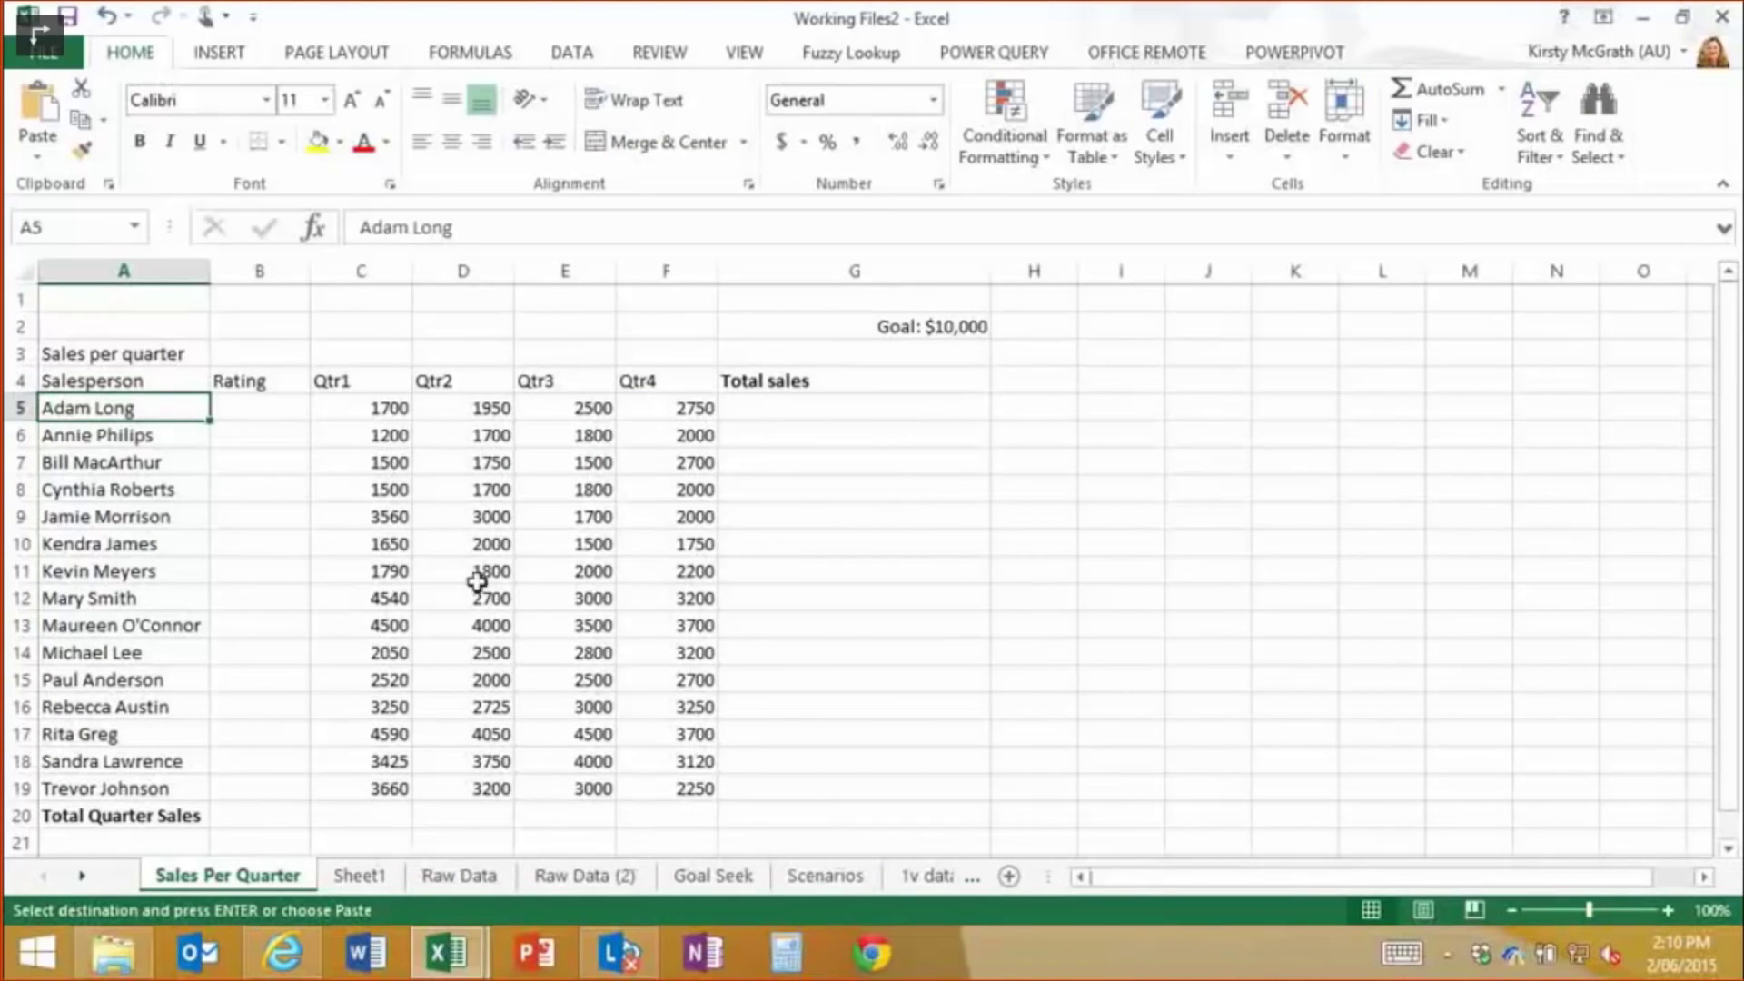
Move cell by cell through the quarterly figures starting at D8, and jump to the last Qtr1 value in C19
{"action": "left_click", "coordinate": [489, 493]}
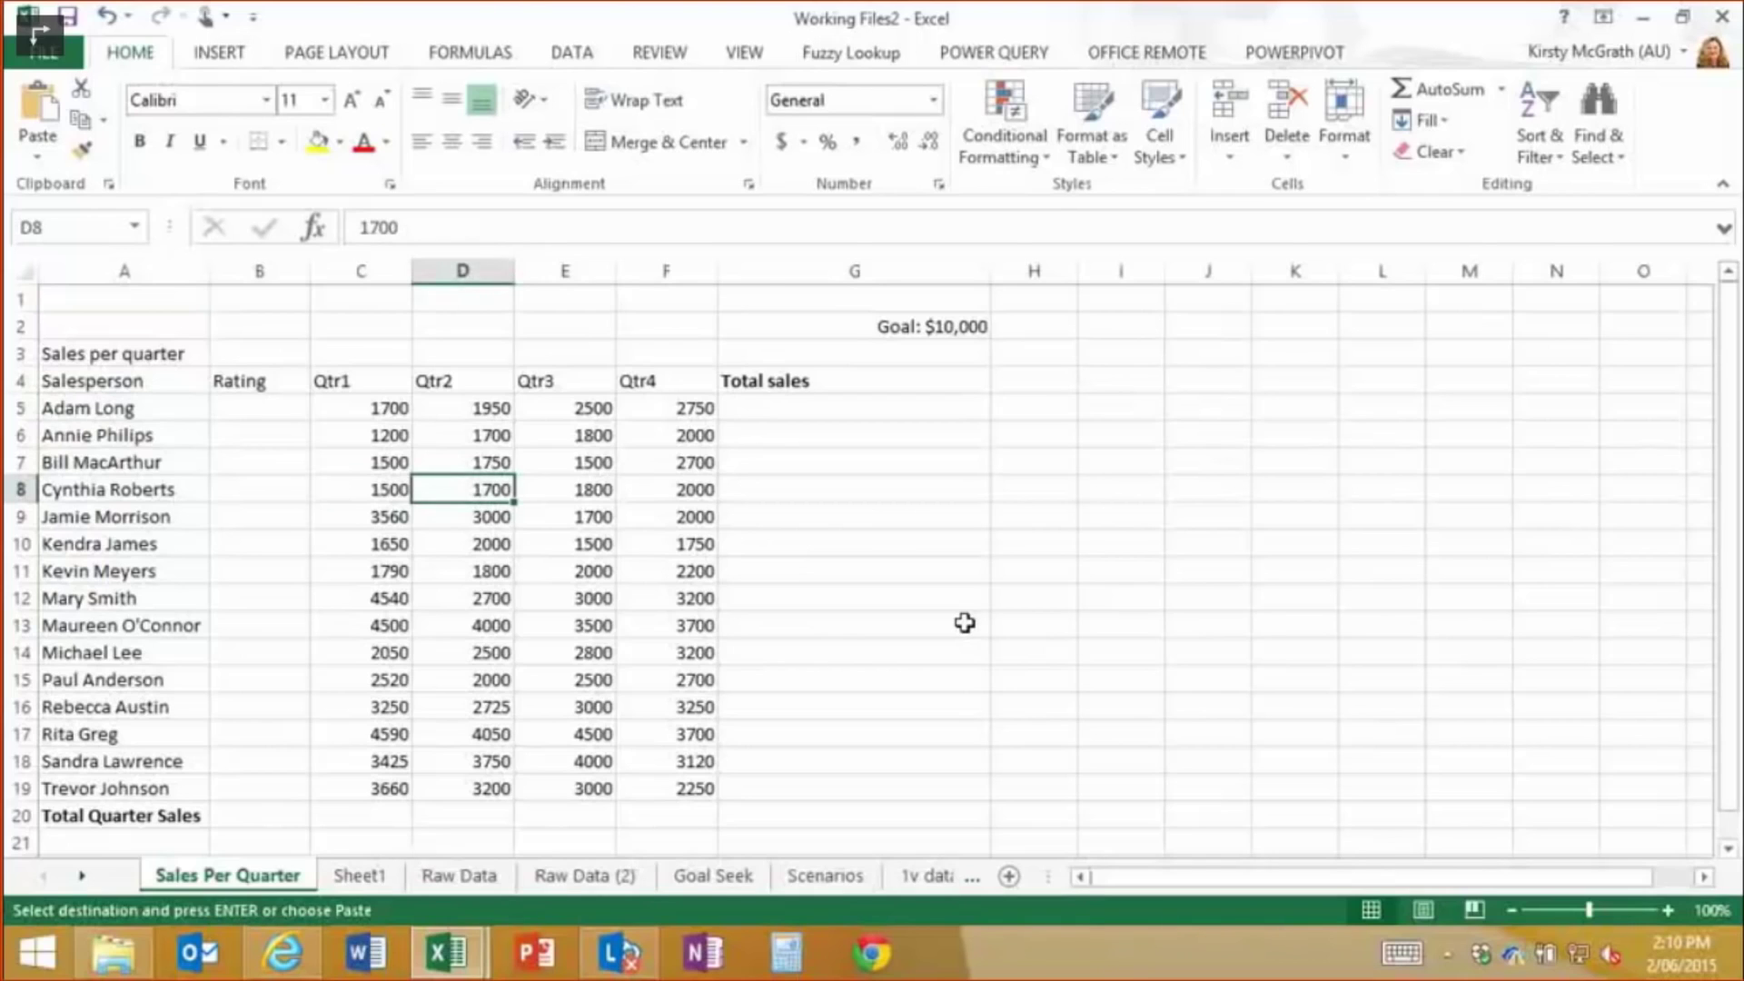
{"action": "key", "text": "Left"}
{"action": "key", "text": "Right"}
{"action": "key", "text": "Right"}
{"action": "key", "text": "Left"}
{"action": "key", "text": "Left"}
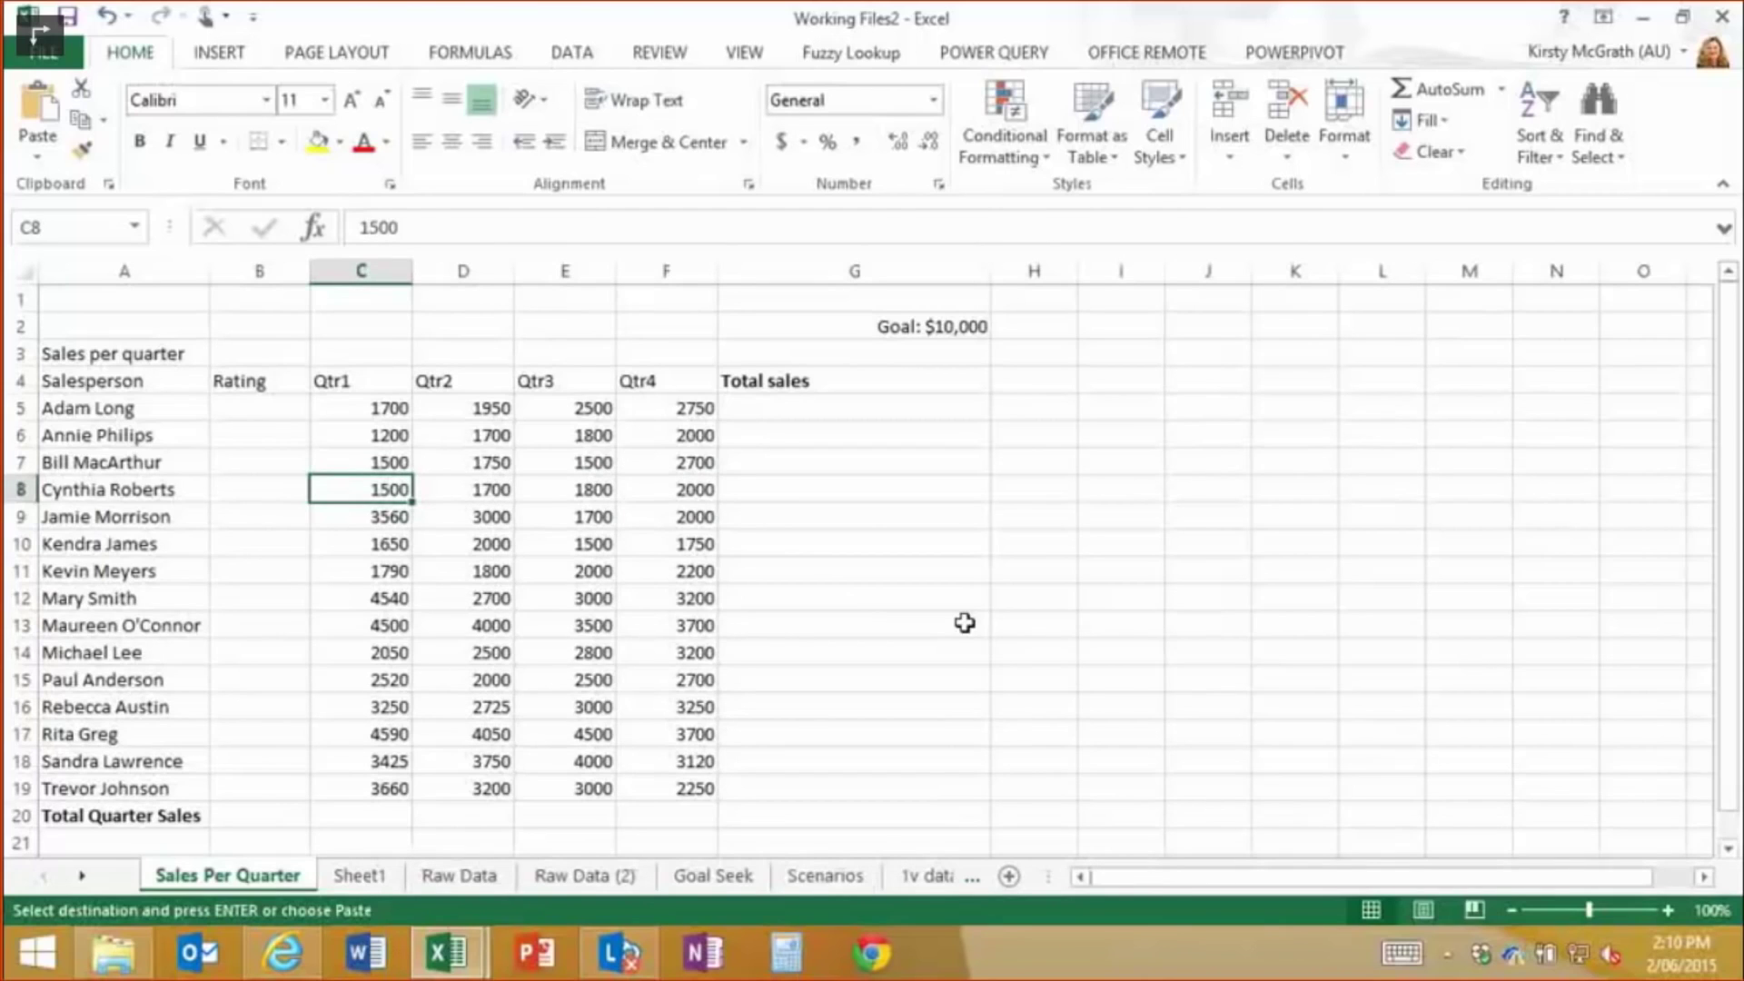
{"action": "key", "text": "Right"}
{"action": "key", "text": "Right"}
{"action": "key", "text": "Right"}
{"action": "key", "text": "Left"}
{"action": "key", "text": "Left"}
{"action": "key", "text": "Left"}
{"action": "key", "text": "Up"}
{"action": "key", "text": "Up"}
{"action": "key", "text": "Up"}
{"action": "key", "text": "Up"}
{"action": "key", "text": "ctrl+Down"}
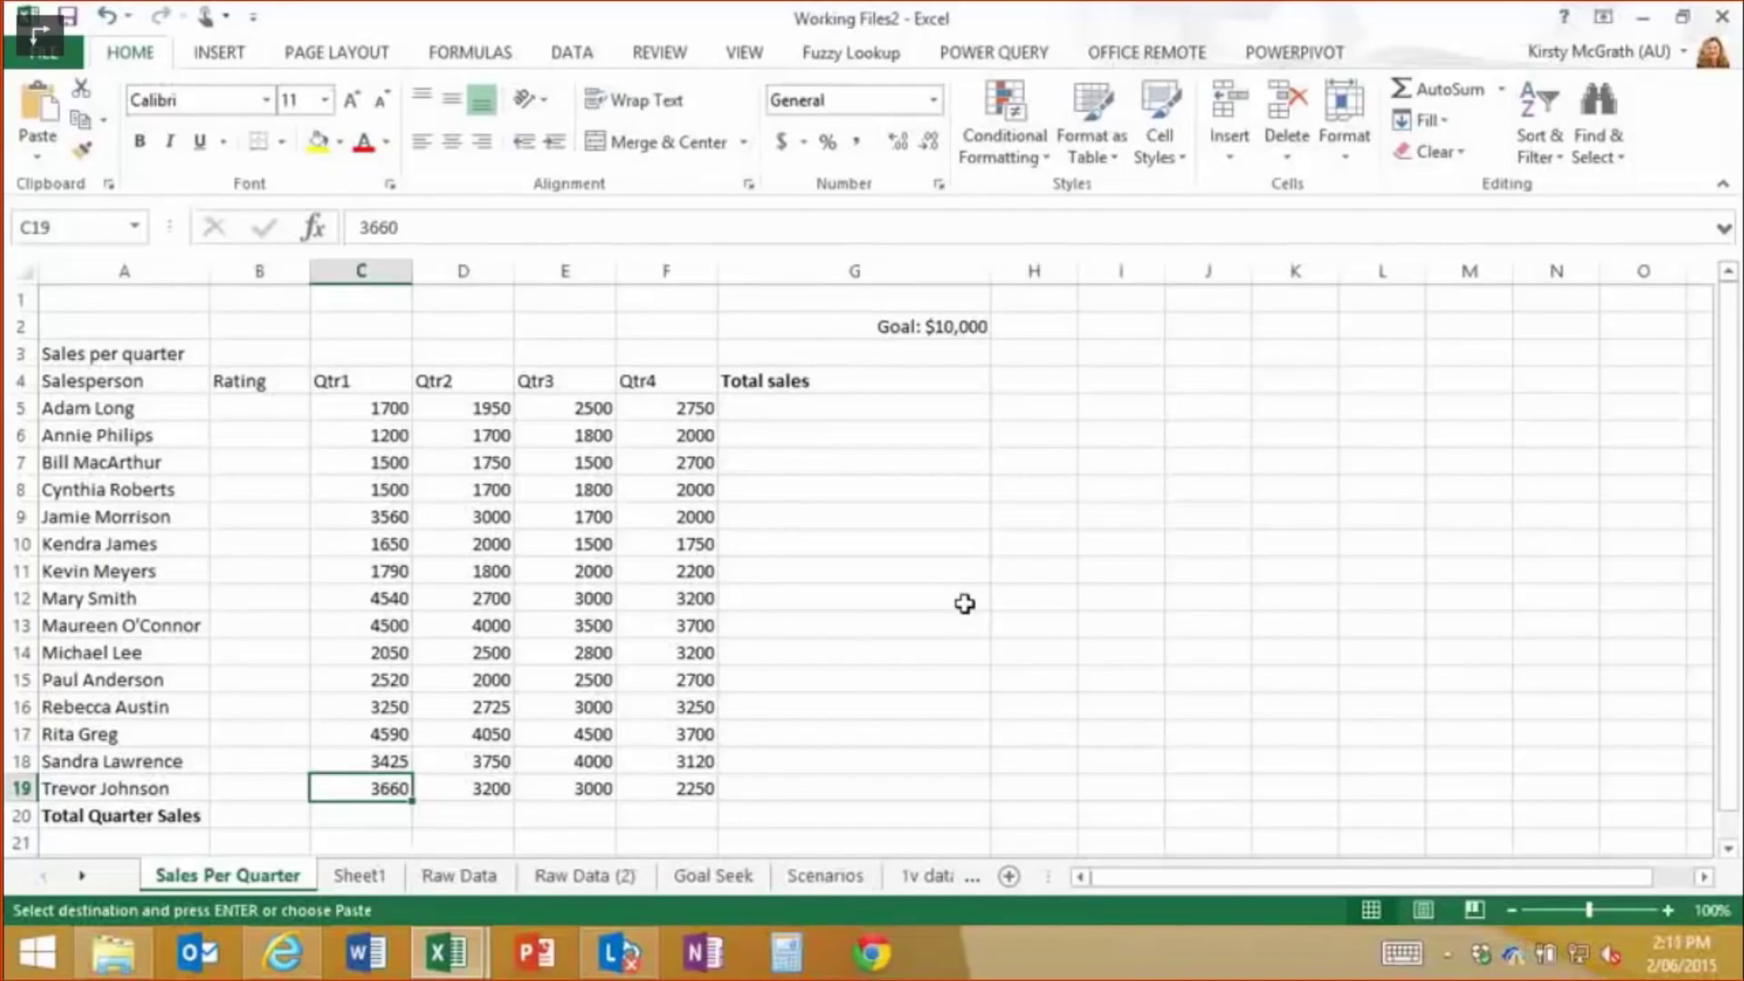
Extend the selection from C19 up to C15 one cell at a time and shrink it back to C19
{"action": "key", "text": "shift+Up"}
{"action": "key", "text": "shift+Up"}
{"action": "key", "text": "shift+Up"}
{"action": "key", "text": "shift+Up"}
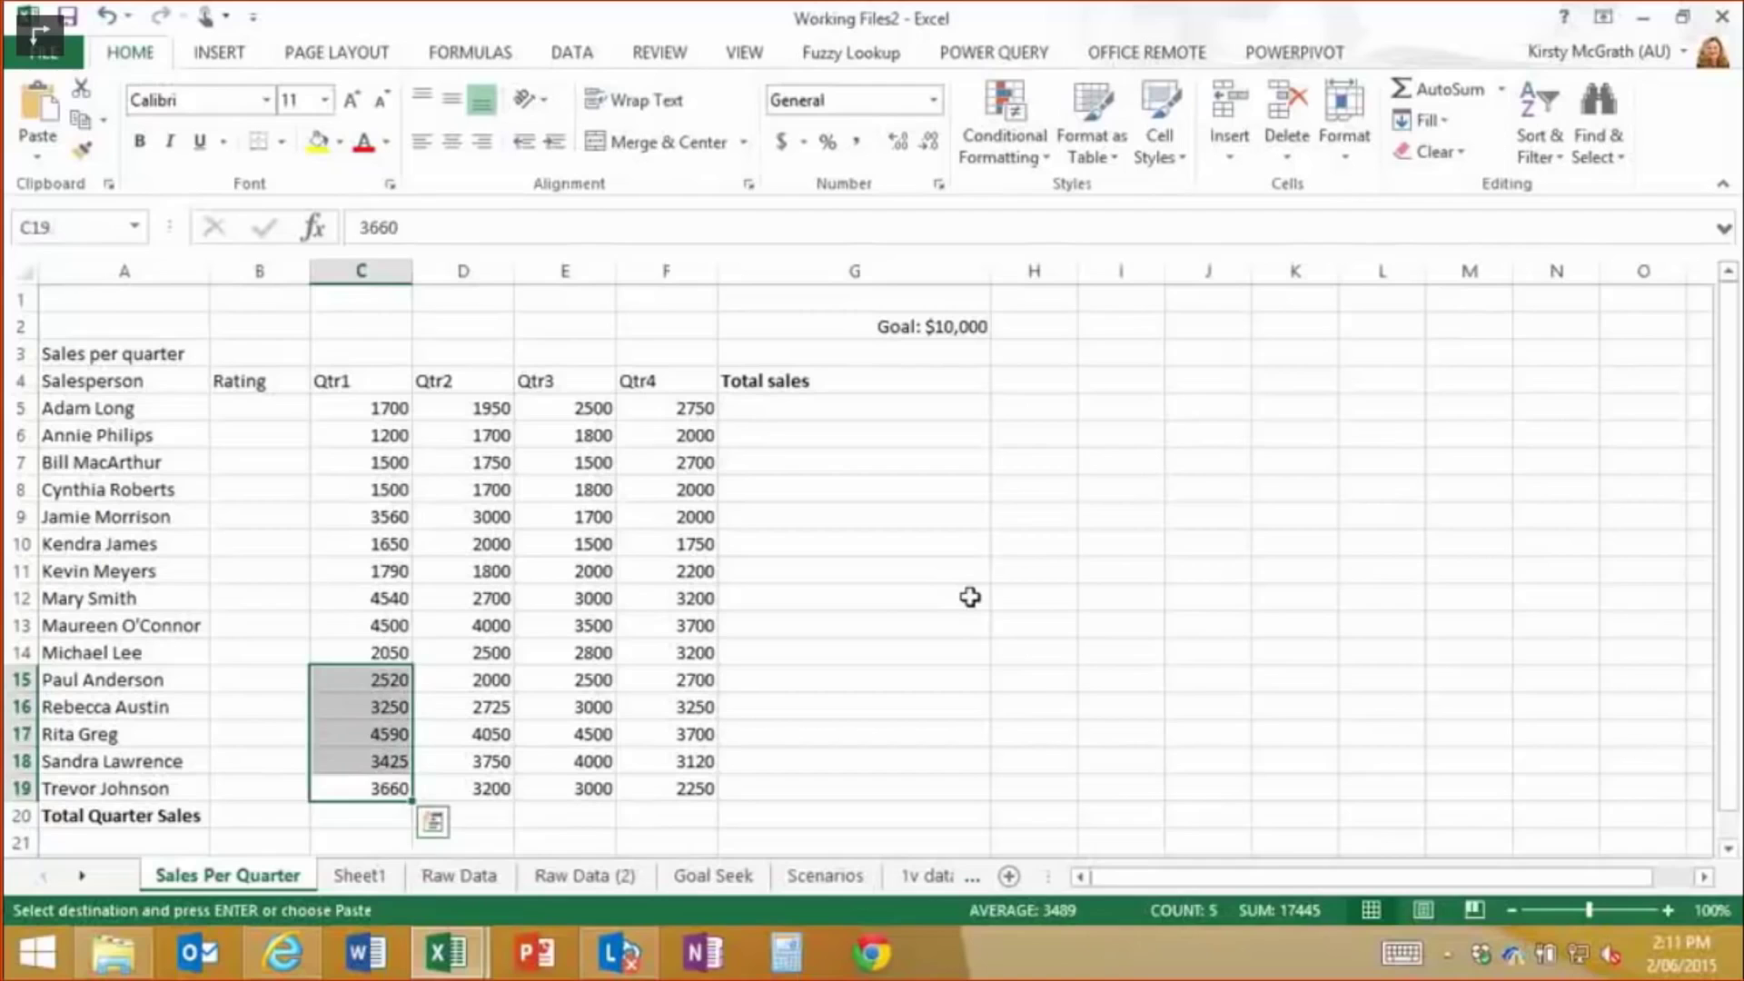
{"action": "key", "text": "Down"}
{"action": "key", "text": "Down"}
{"action": "key", "text": "Up"}
{"action": "key", "text": "Up"}
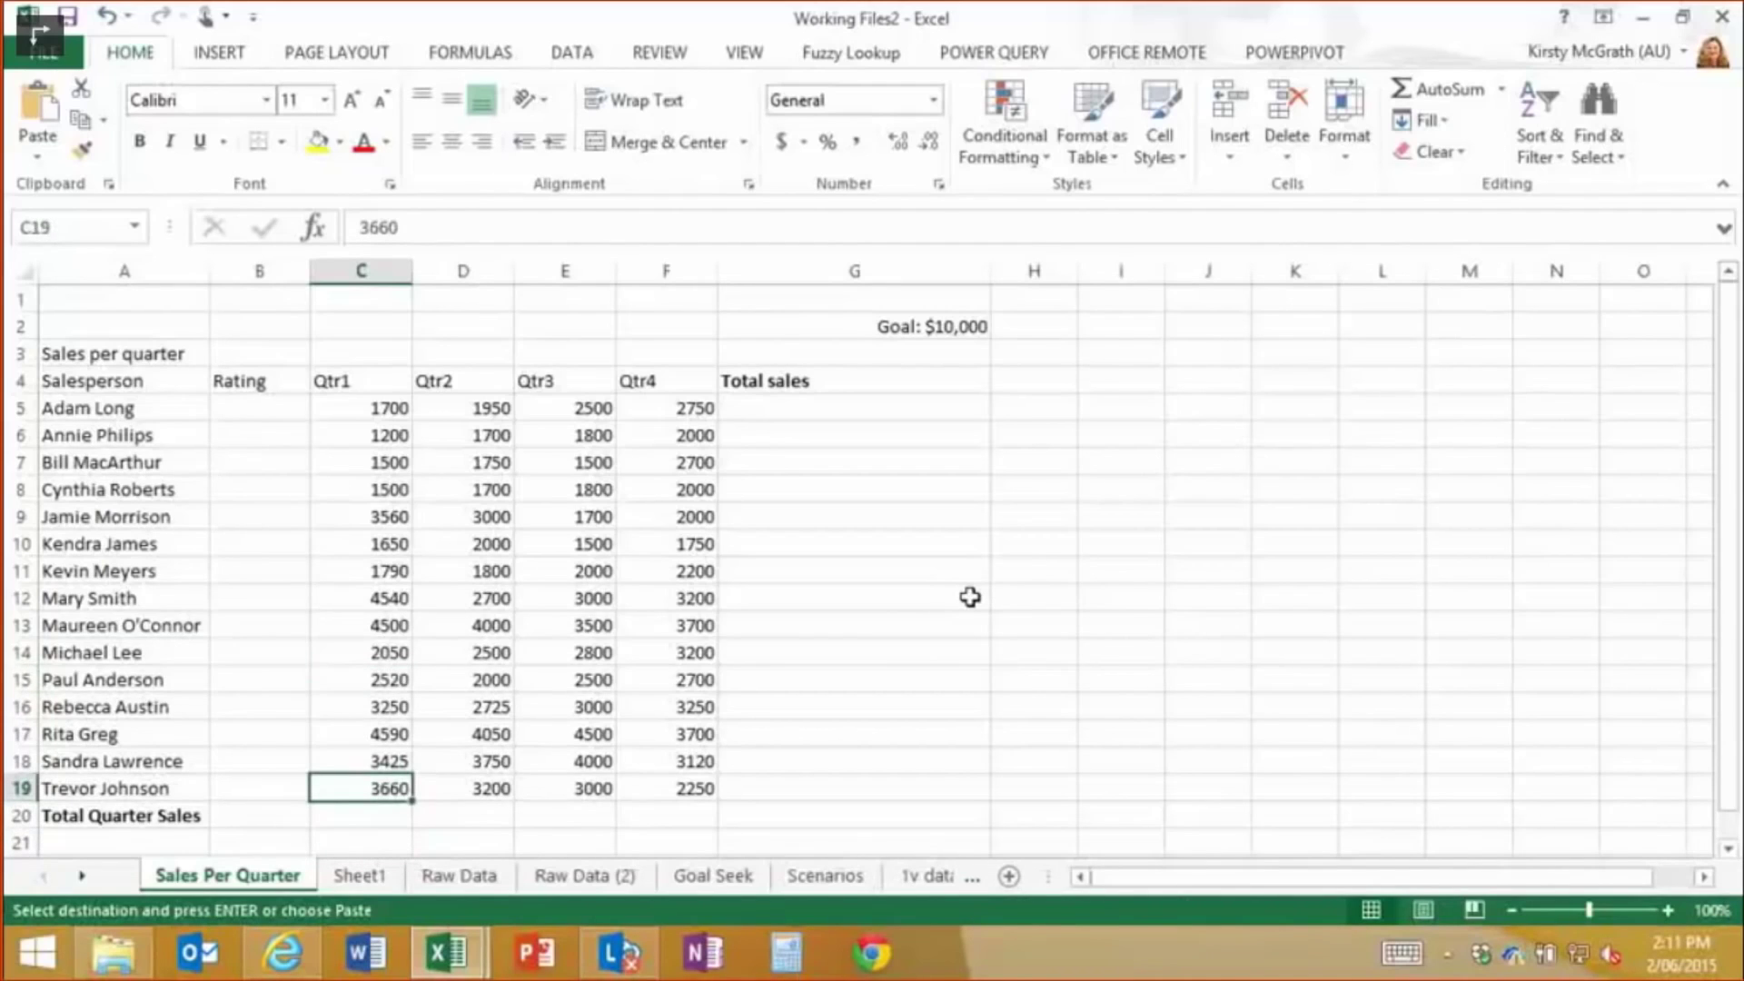
Select the whole quarterly block C4:F19, including the Qtr1 to Qtr4 headings, starting from C19
{"action": "key", "text": "ctrl+shift+Up"}
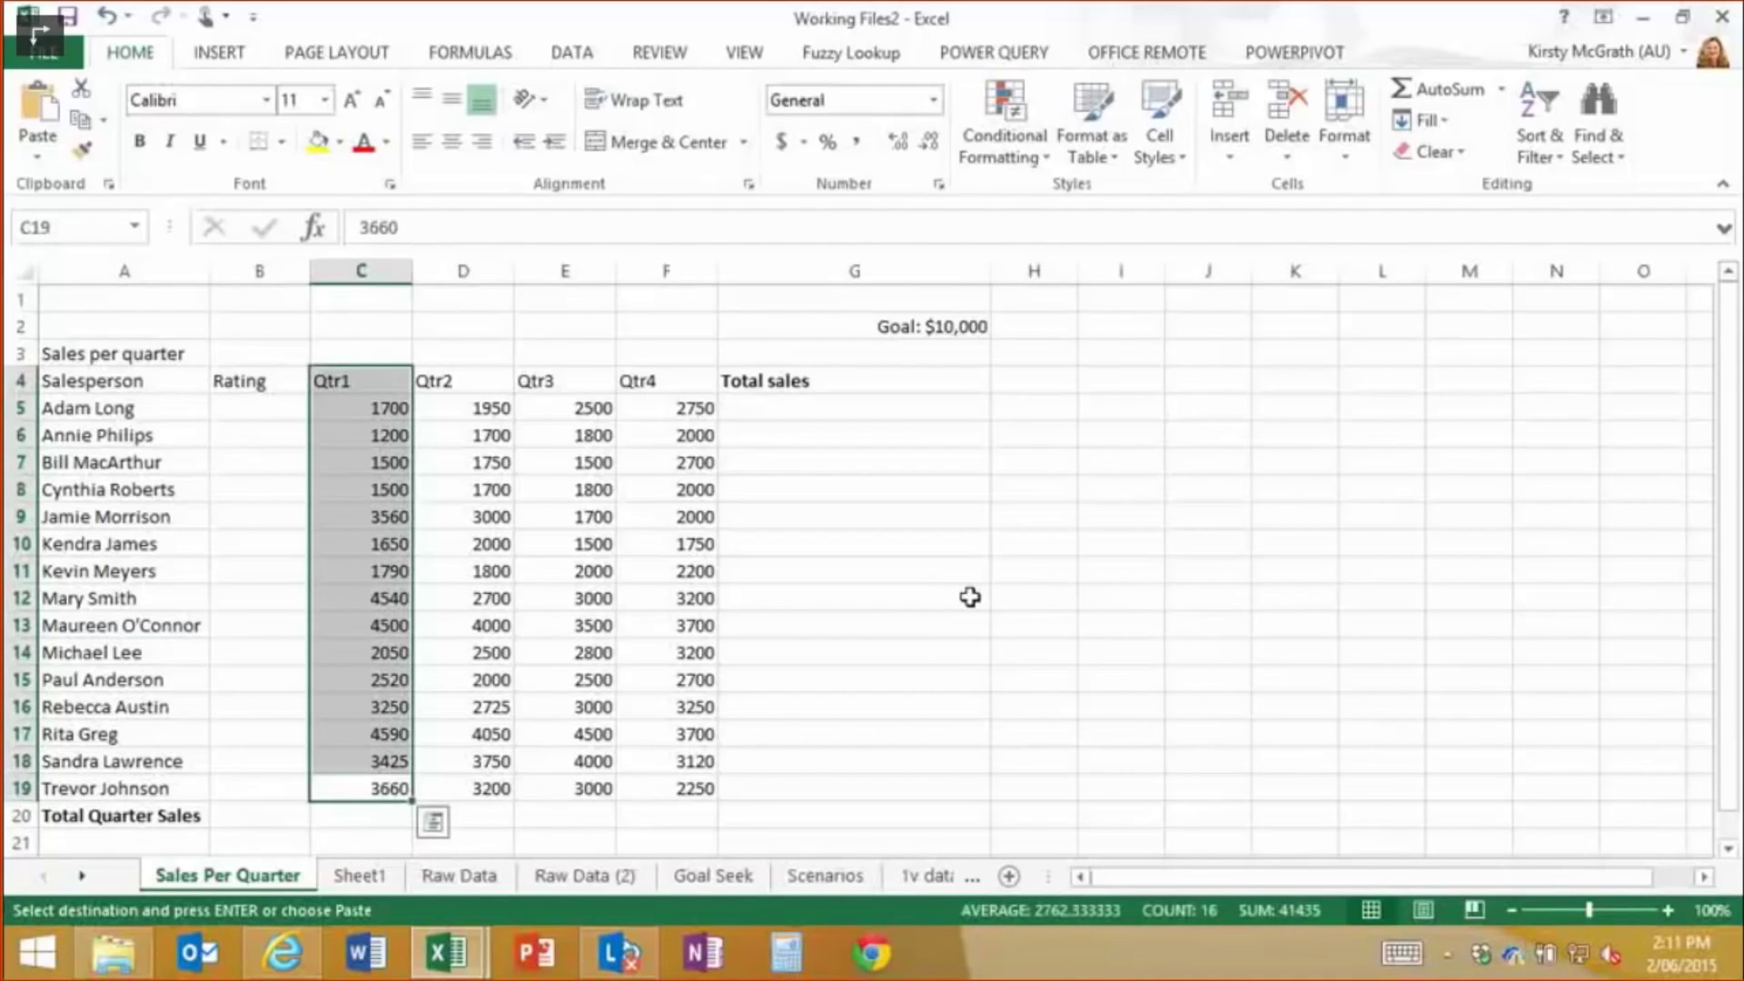
{"action": "key", "text": "ctrl+shift+Right"}
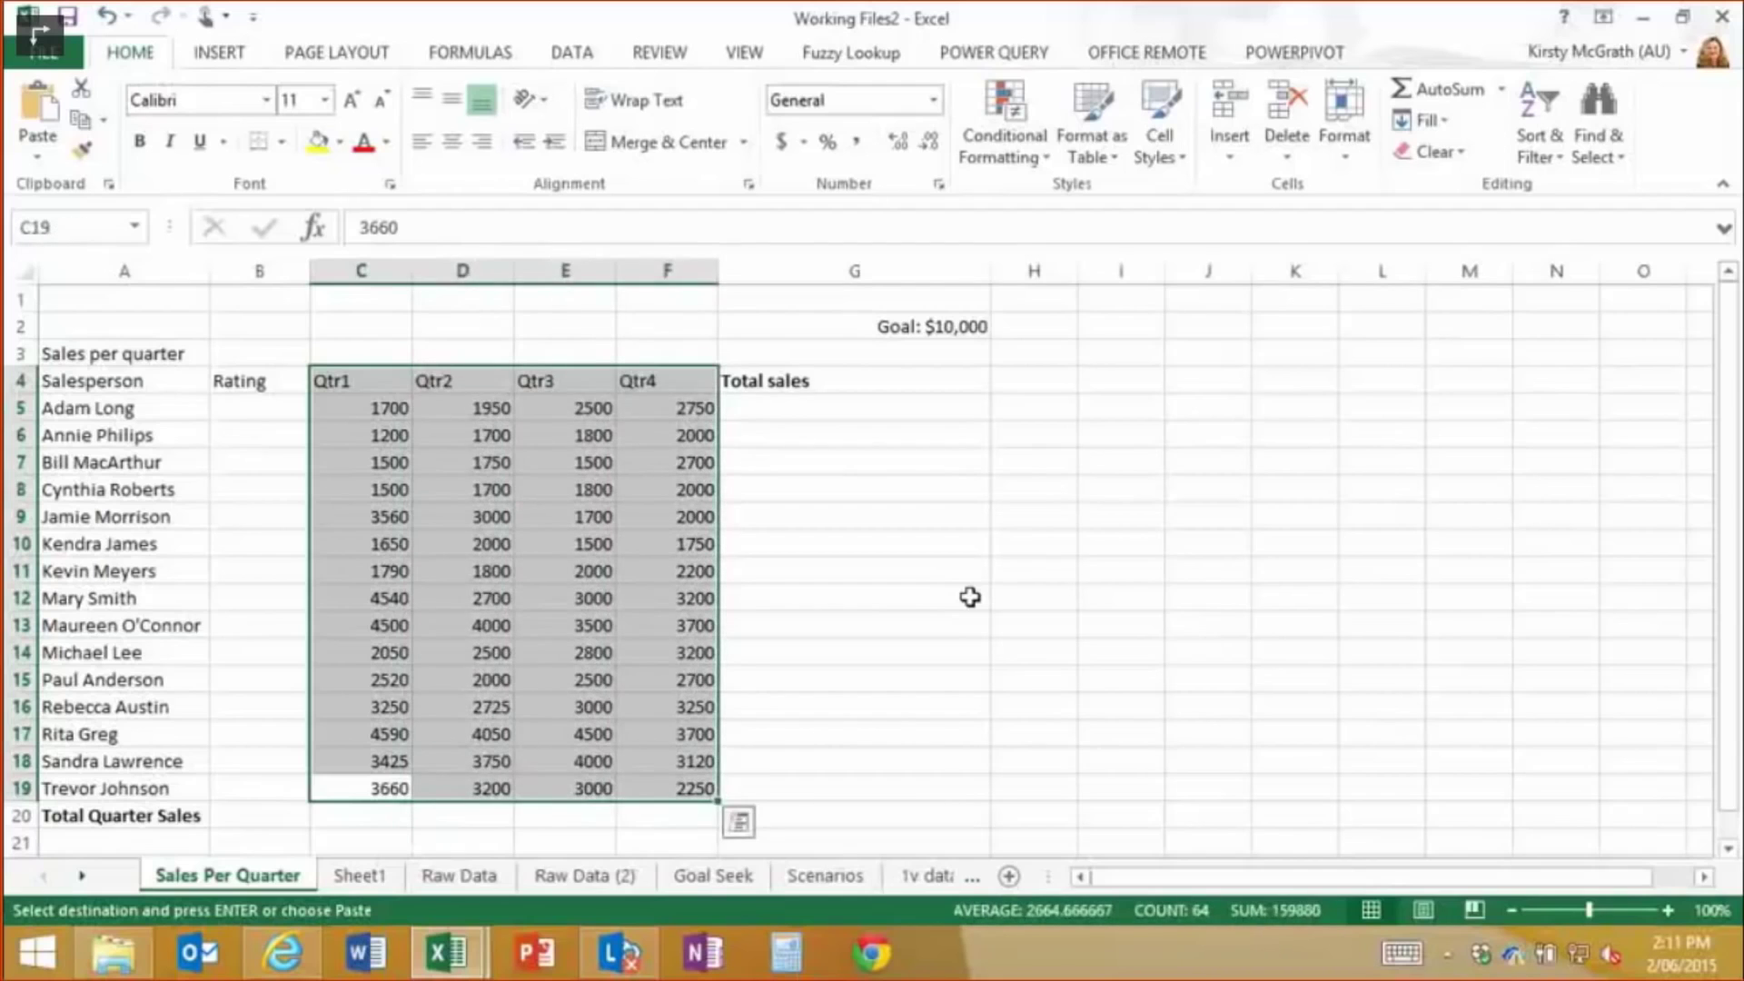
Select the entire sales data region A2:G20 starting from C18, and select it again starting from C17
{"action": "key", "text": "Left"}
{"action": "key", "text": "Up"}
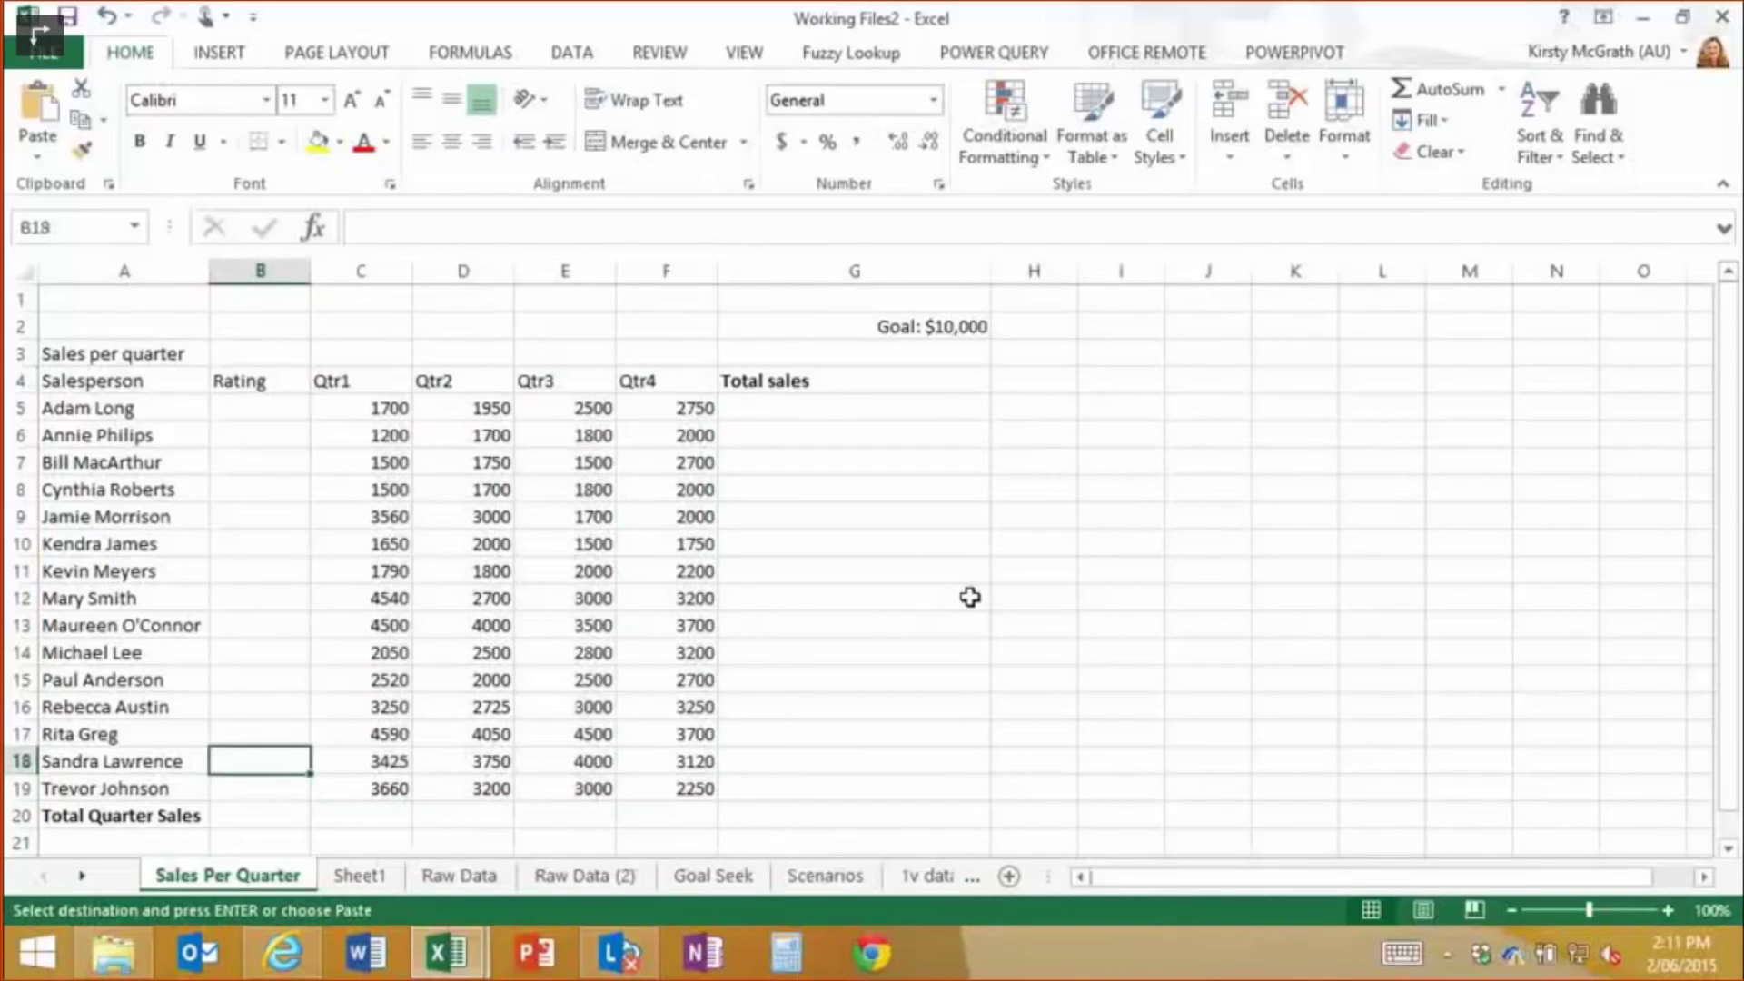
{"action": "key", "text": "Right"}
{"action": "key", "text": "ctrl+a"}
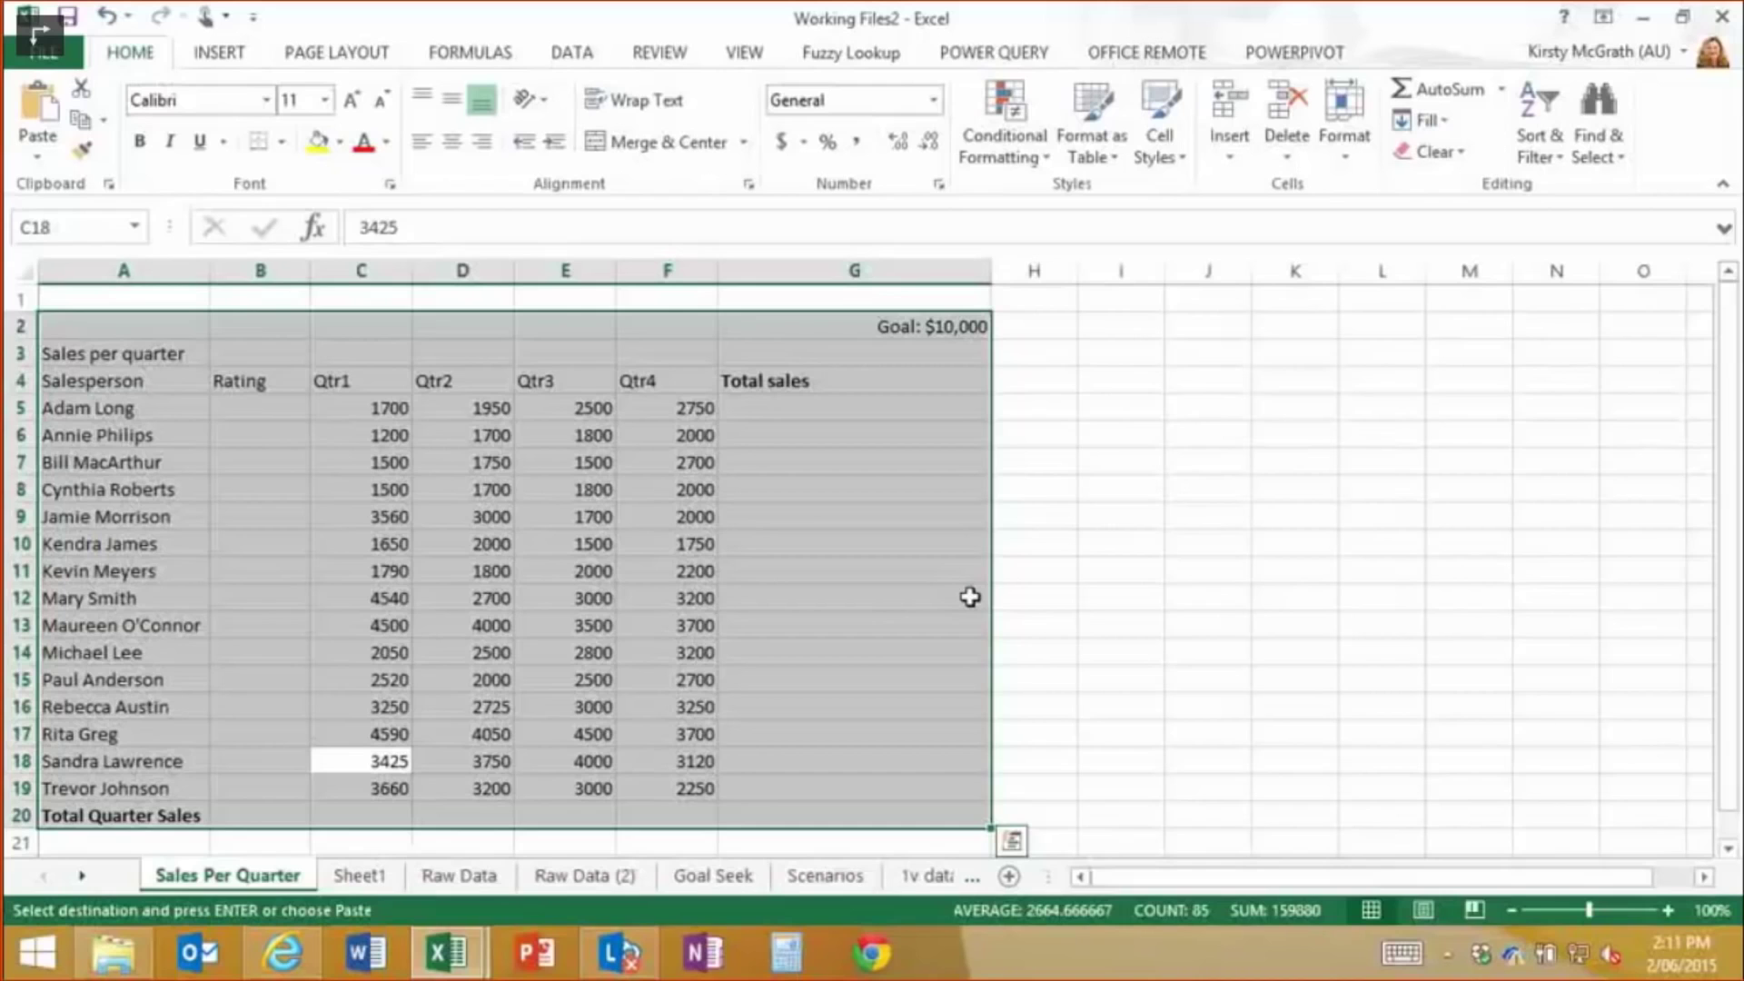
{"action": "key", "text": "Up"}
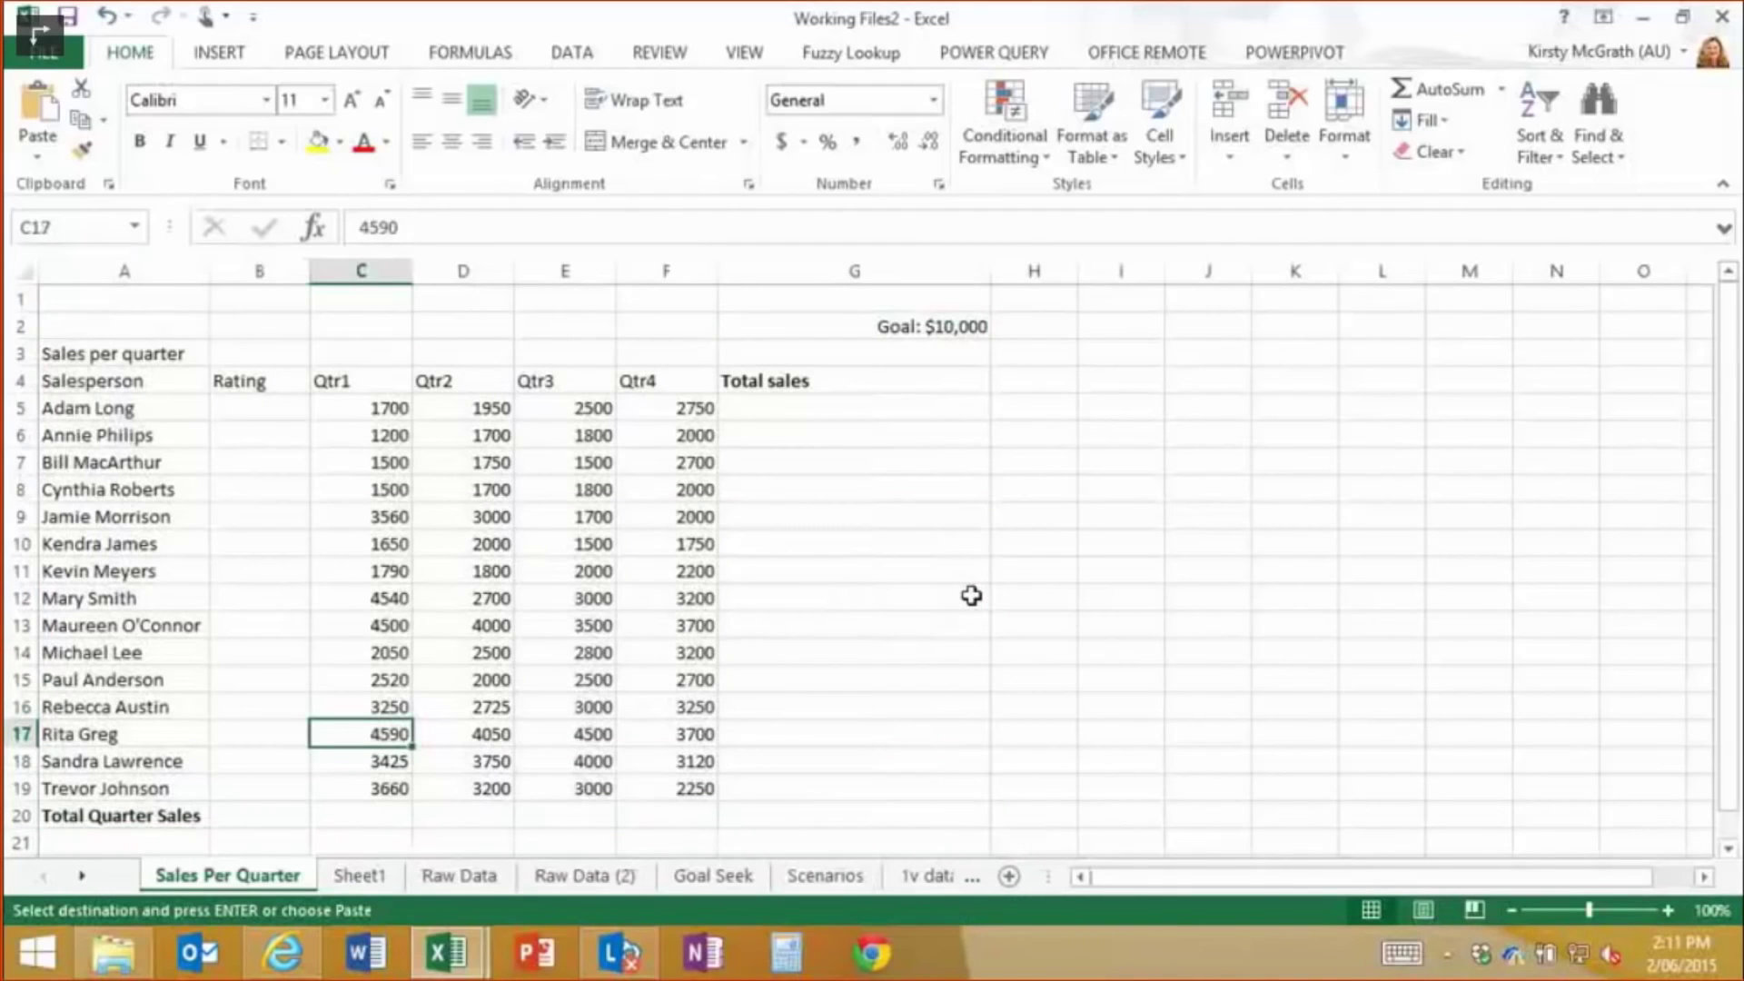
{"action": "key", "text": "ctrl+shift+8"}
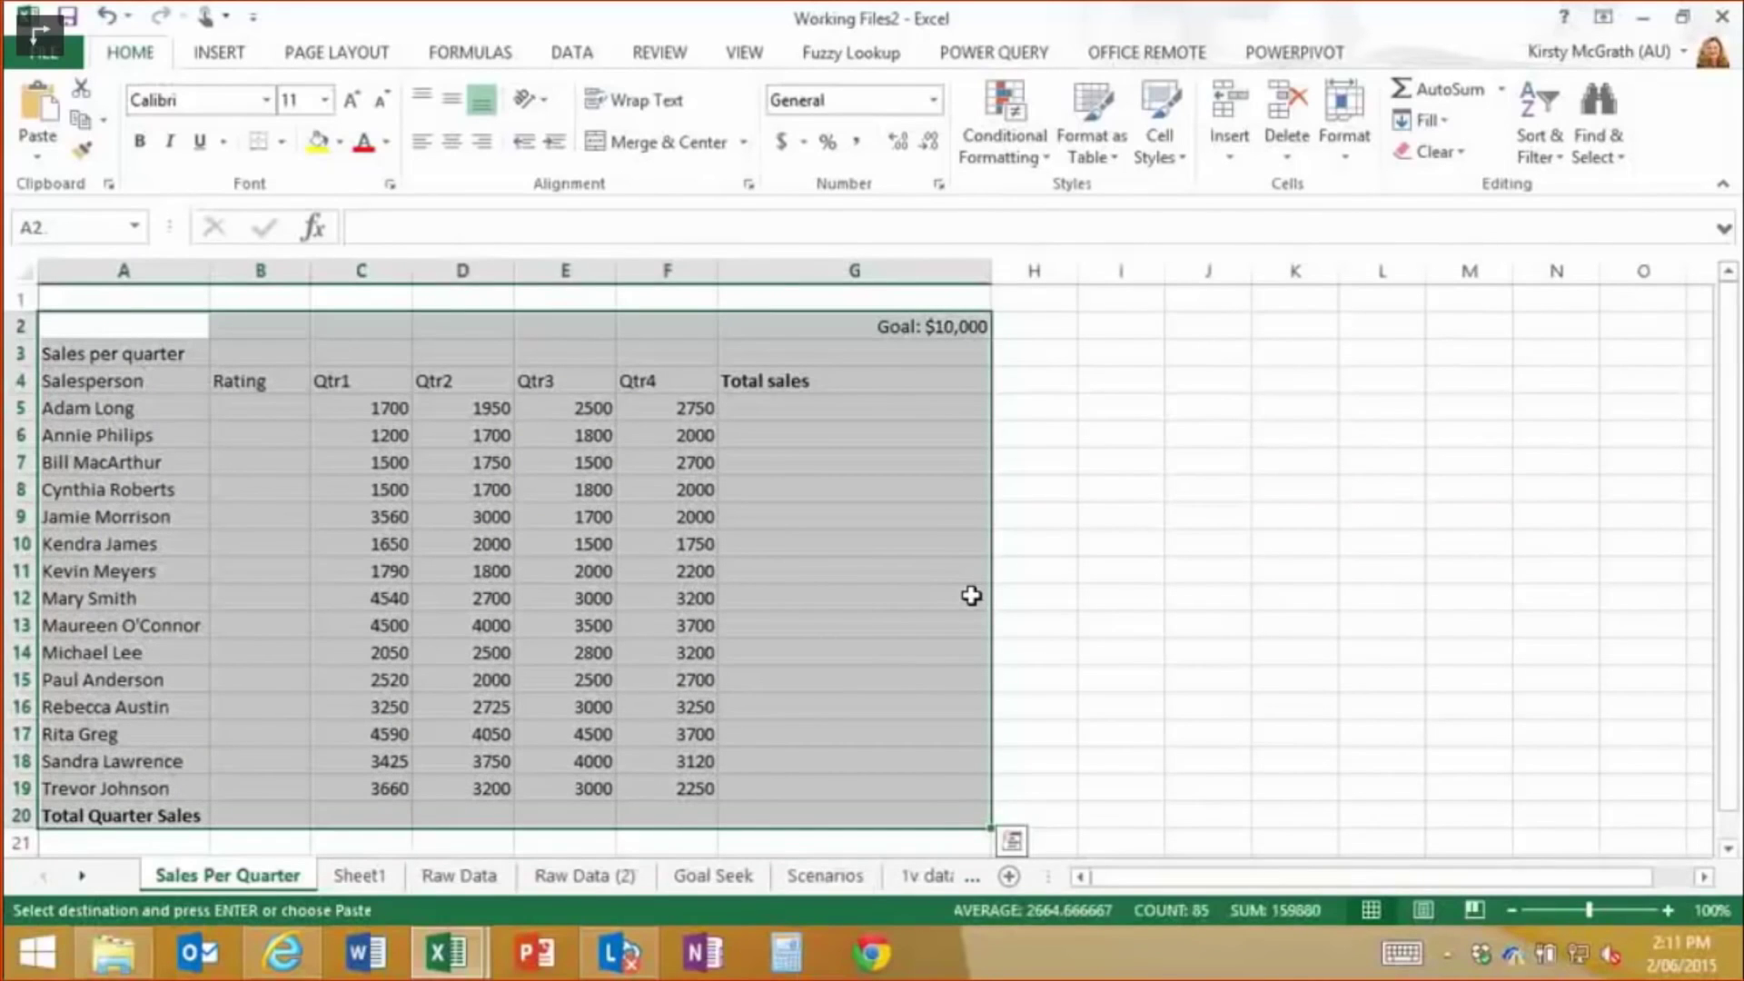
{"action": "key", "text": "Down"}
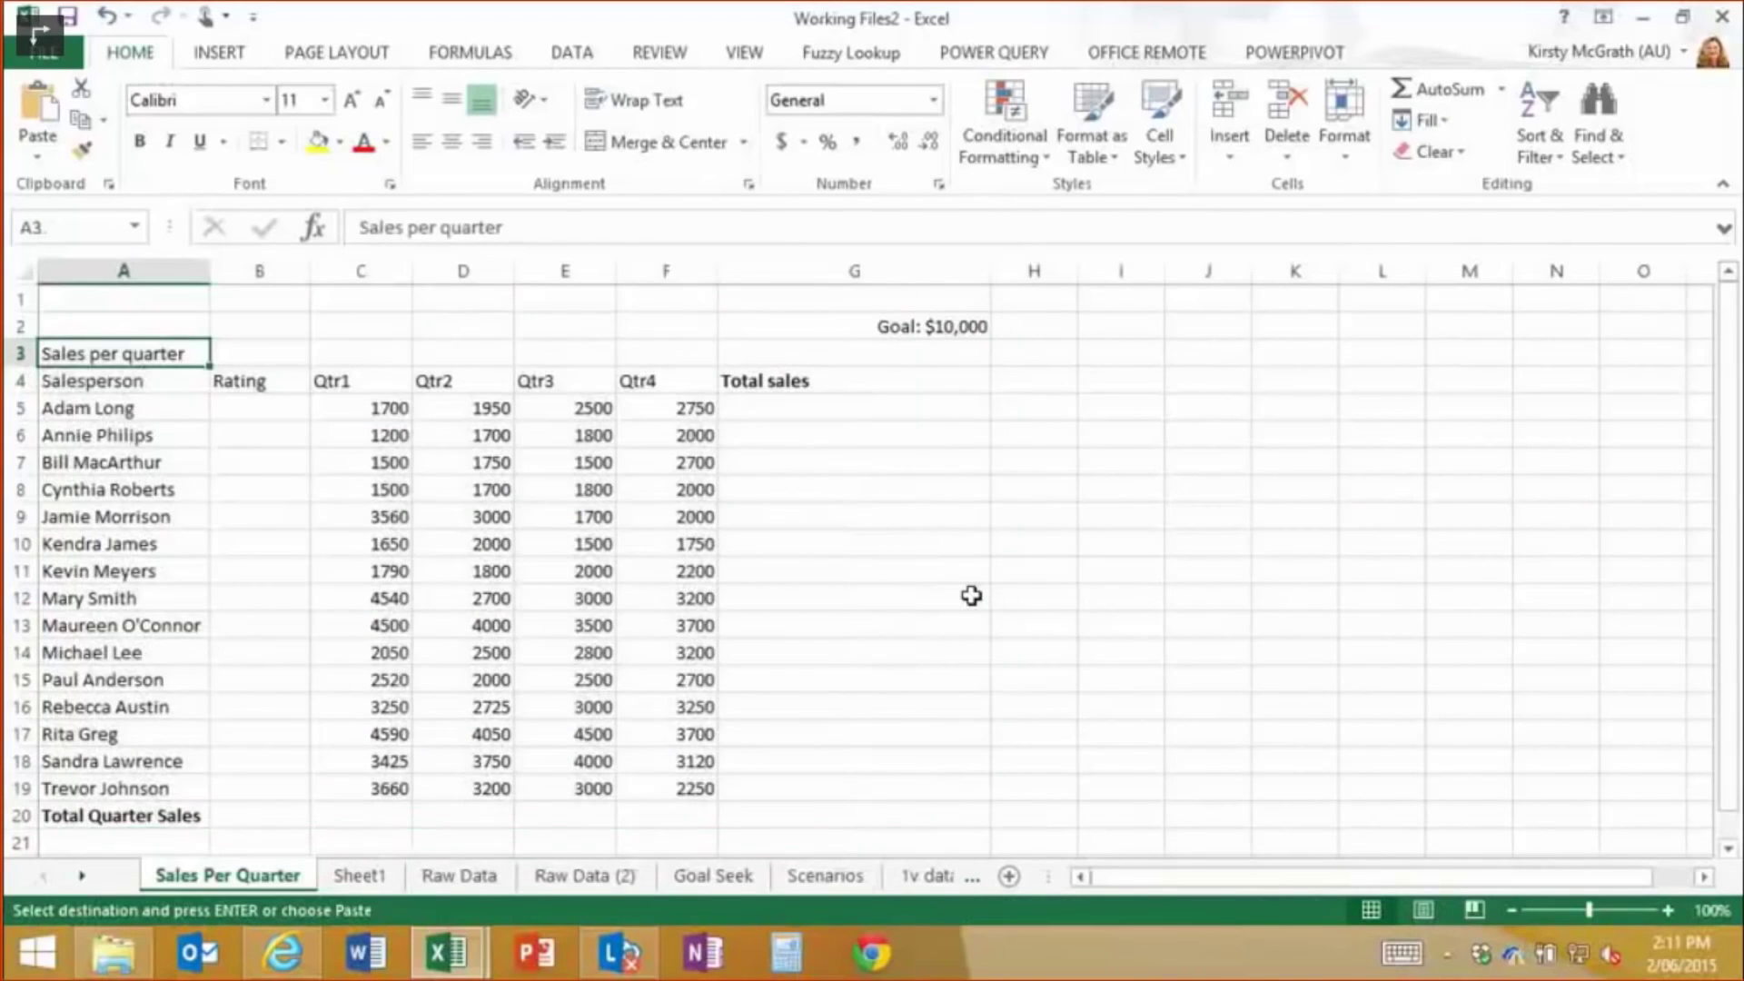
Move cell by cell to D6, select the surrounding data region from there, and collapse the selection to A3
{"action": "key", "text": "Right"}
{"action": "key", "text": "Down"}
{"action": "key", "text": "Down"}
{"action": "key", "text": "Right"}
{"action": "key", "text": "Right"}
{"action": "key", "text": "Down"}
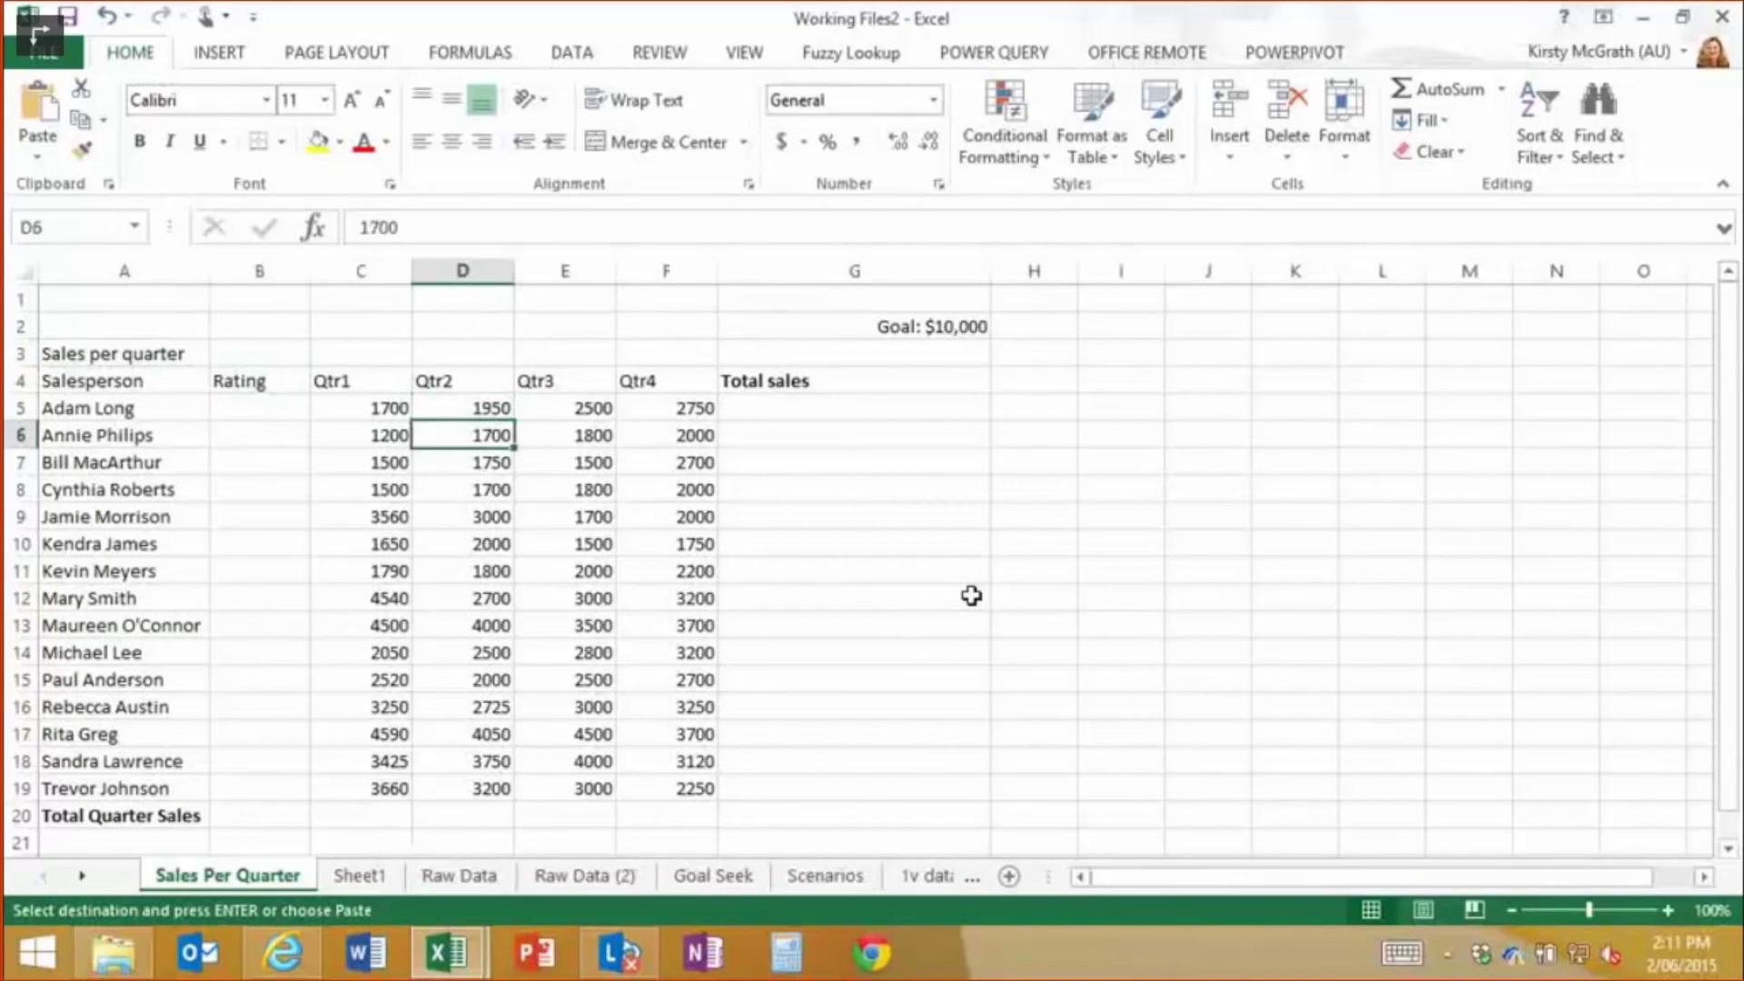
{"action": "key", "text": "ctrl+shift+8"}
{"action": "key", "text": "Down"}
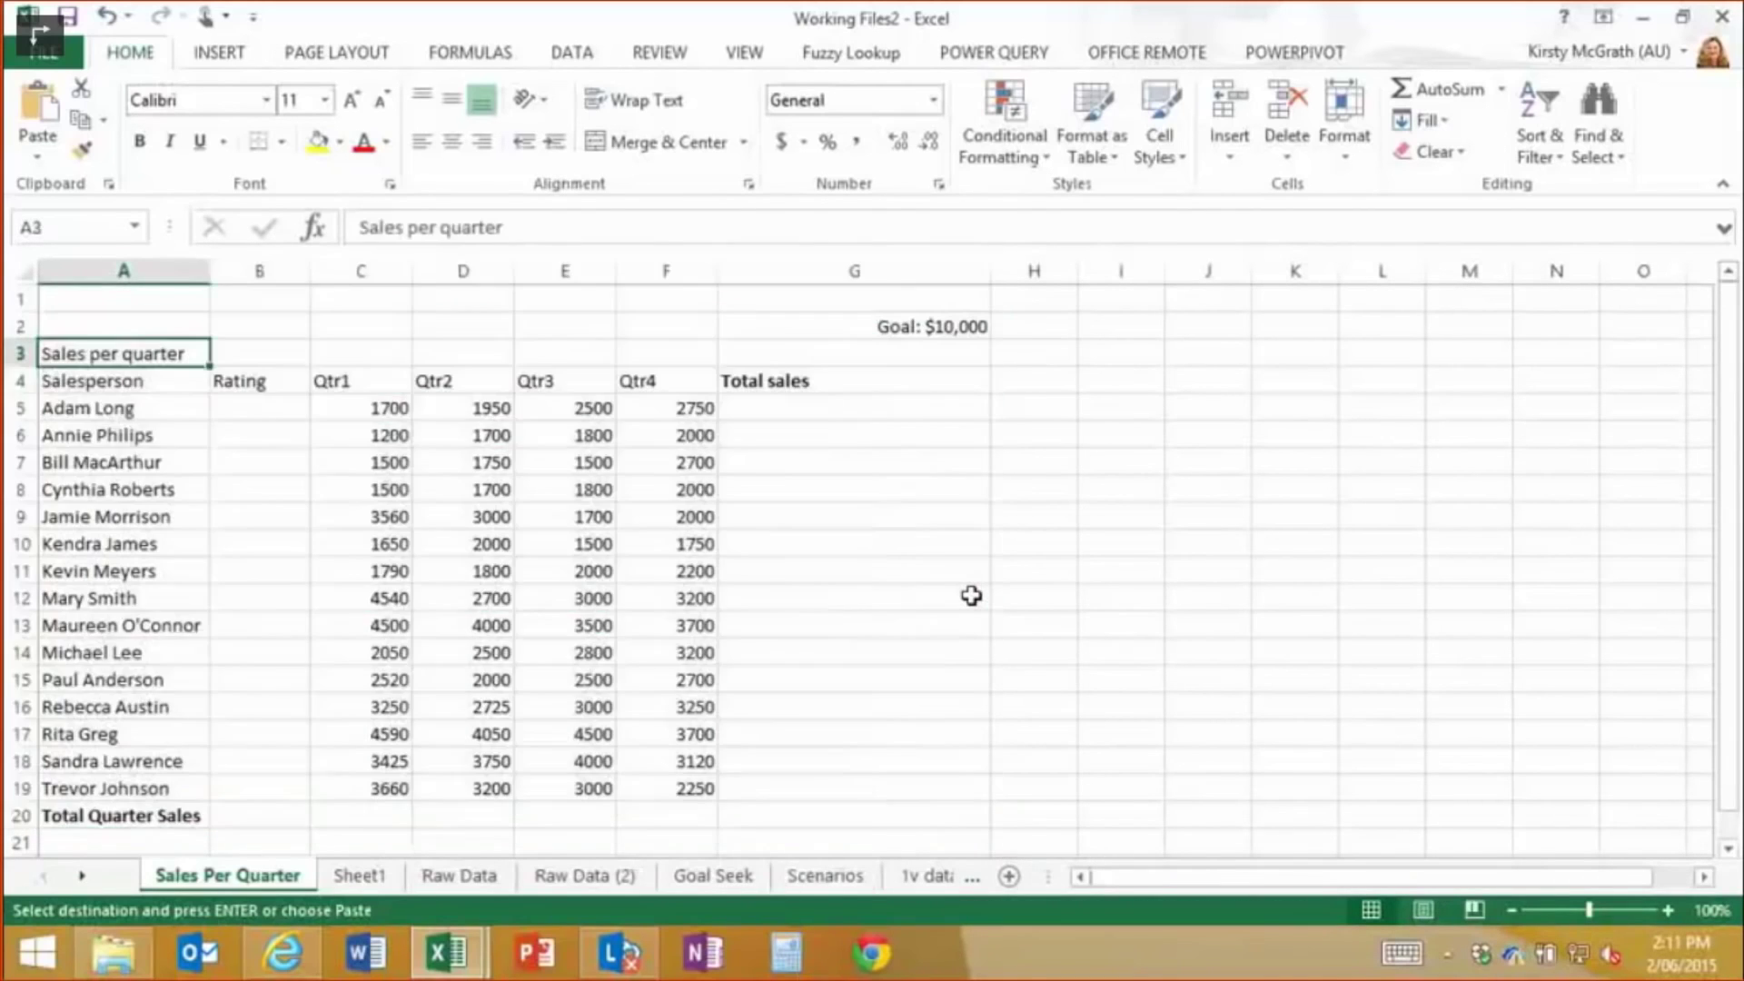
Move cell by cell from A3 back into the quarterly figures to D6
{"action": "key", "text": "Right"}
{"action": "key", "text": "Right"}
{"action": "key", "text": "Down"}
{"action": "key", "text": "Down"}
{"action": "key", "text": "Down"}
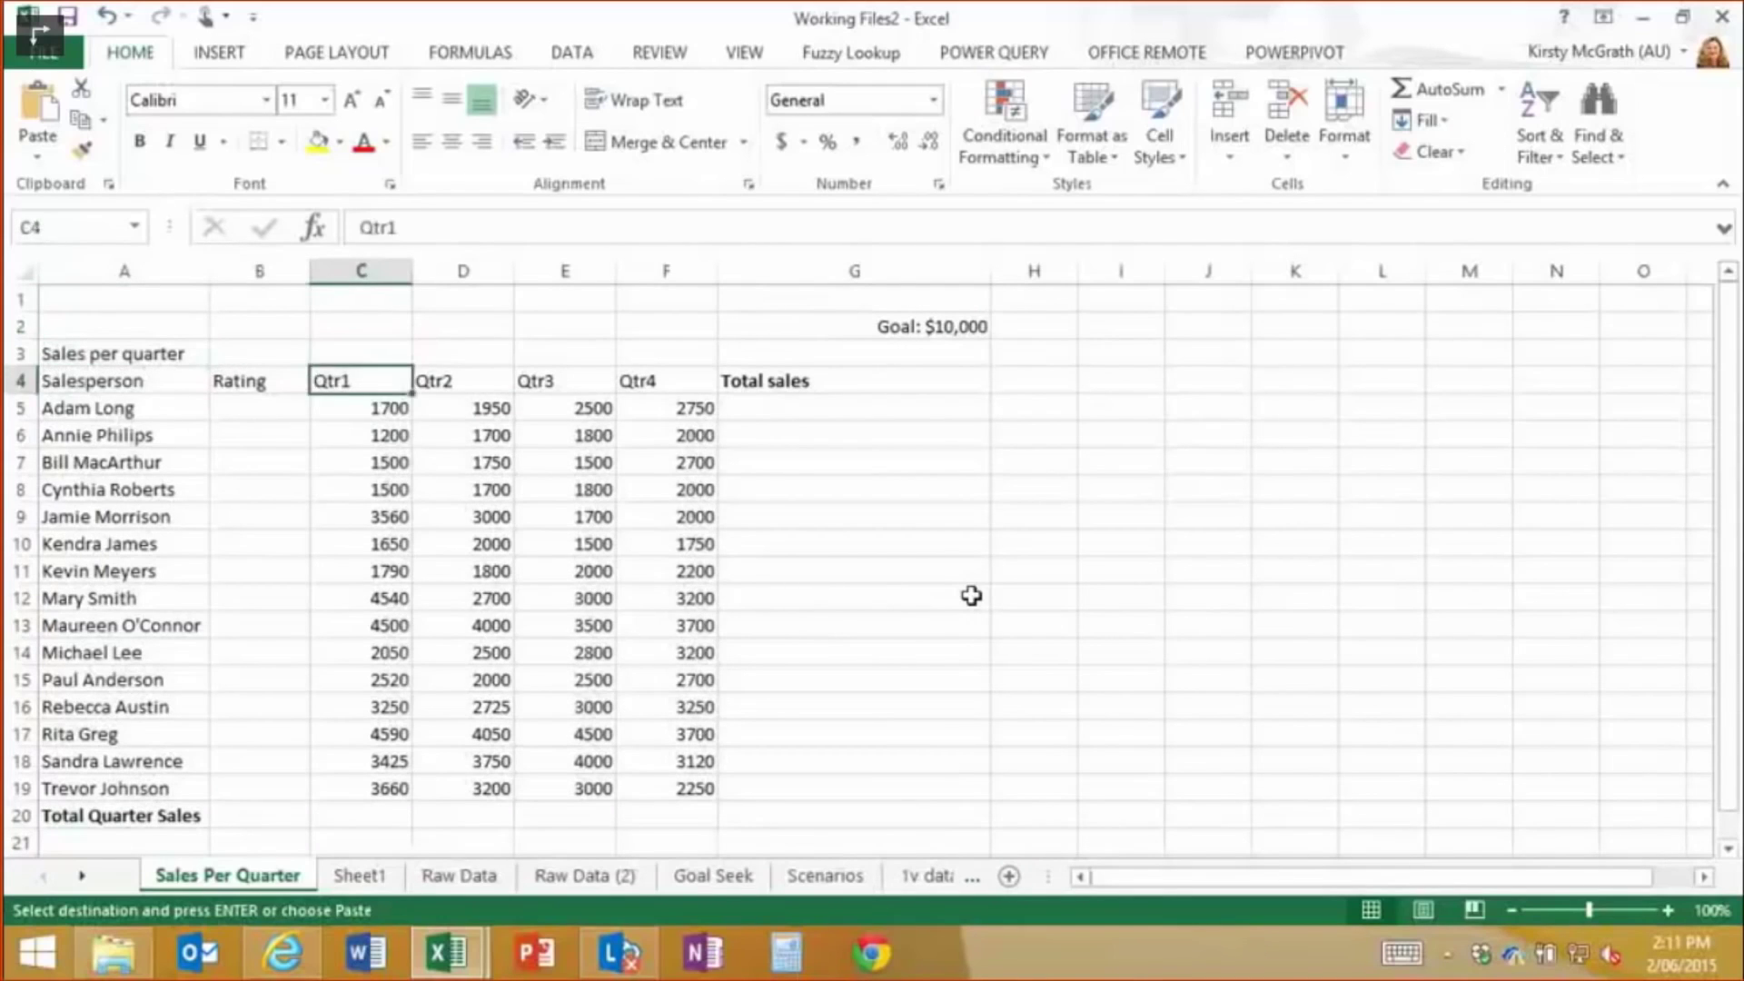
{"action": "key", "text": "Right"}
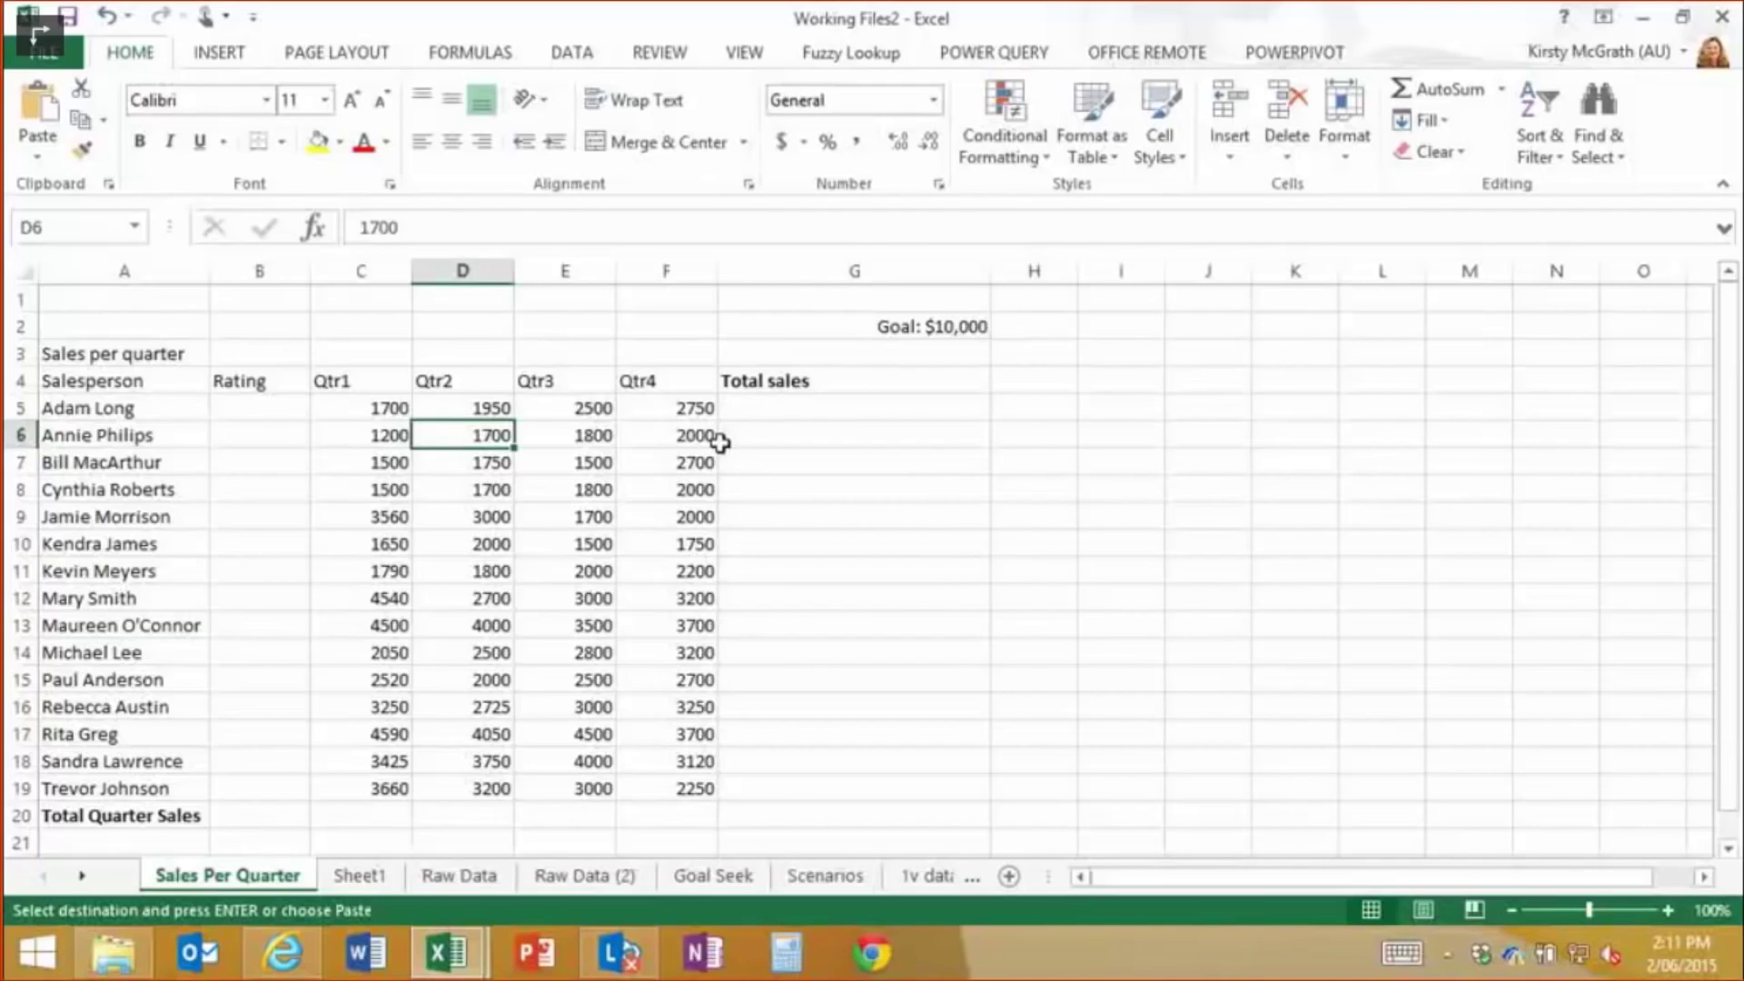
Try an AutoSum of C5:F5 in the first Total sales cell, G5, and cancel the entry
{"action": "left_click", "coordinate": [764, 404]}
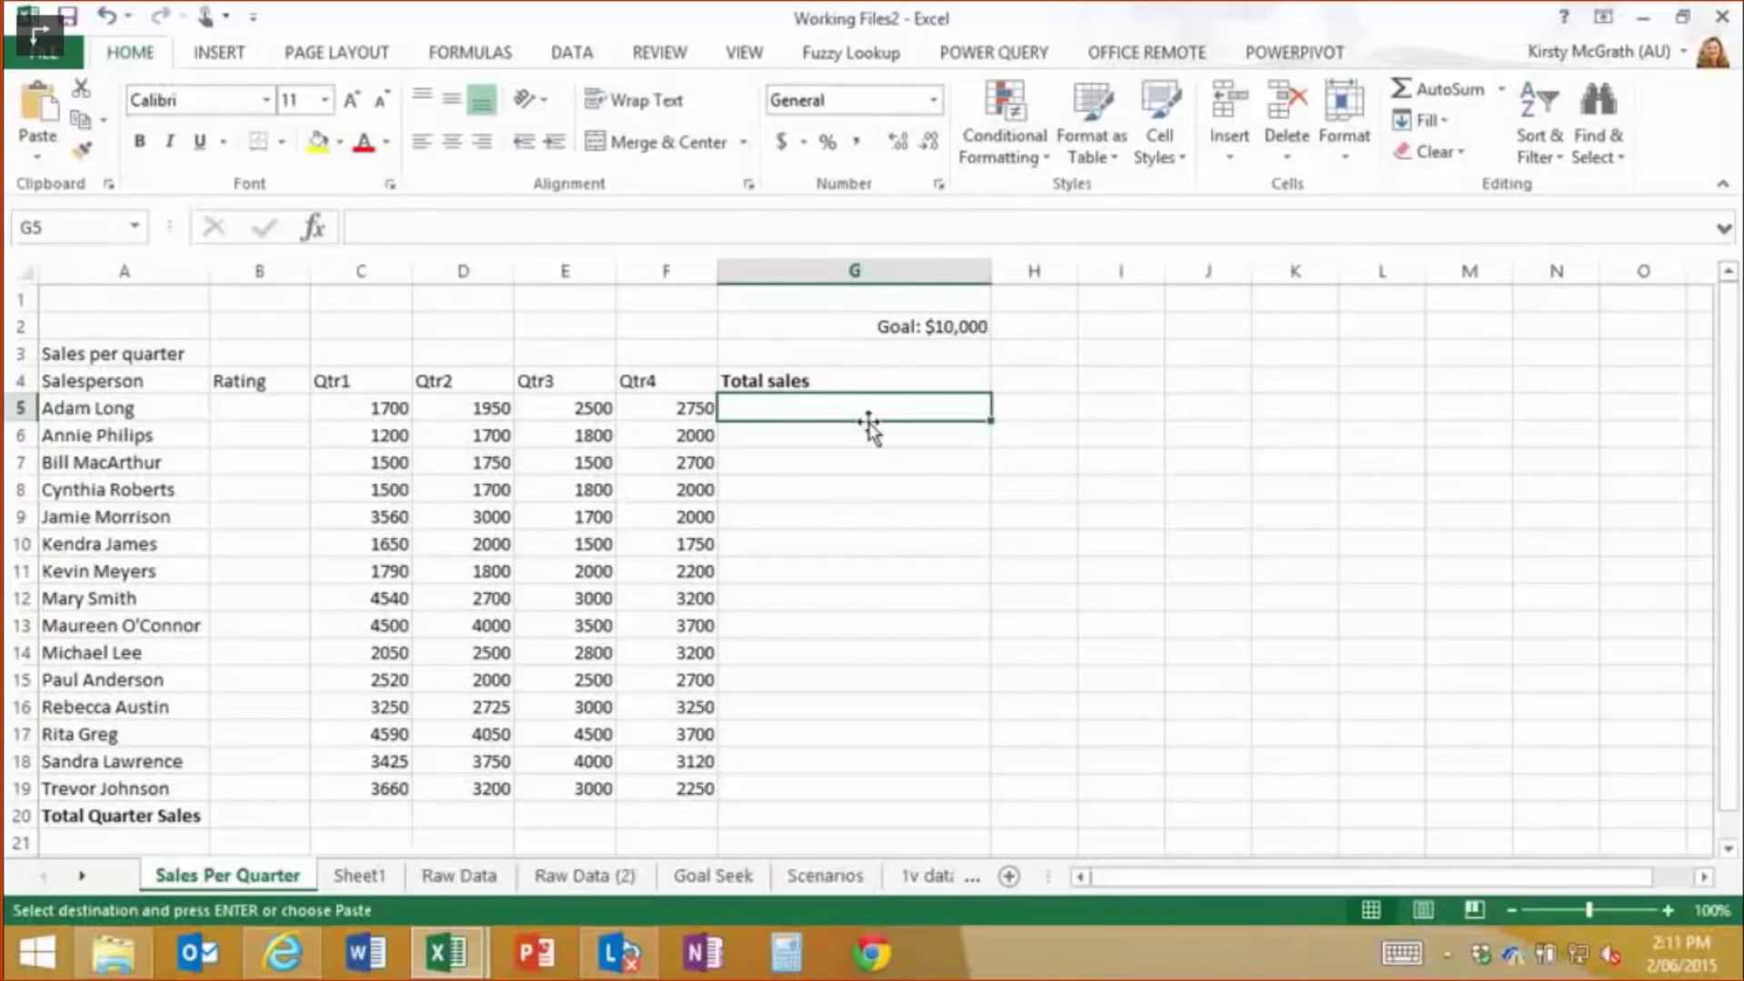
{"action": "left_click", "coordinate": [1434, 91]}
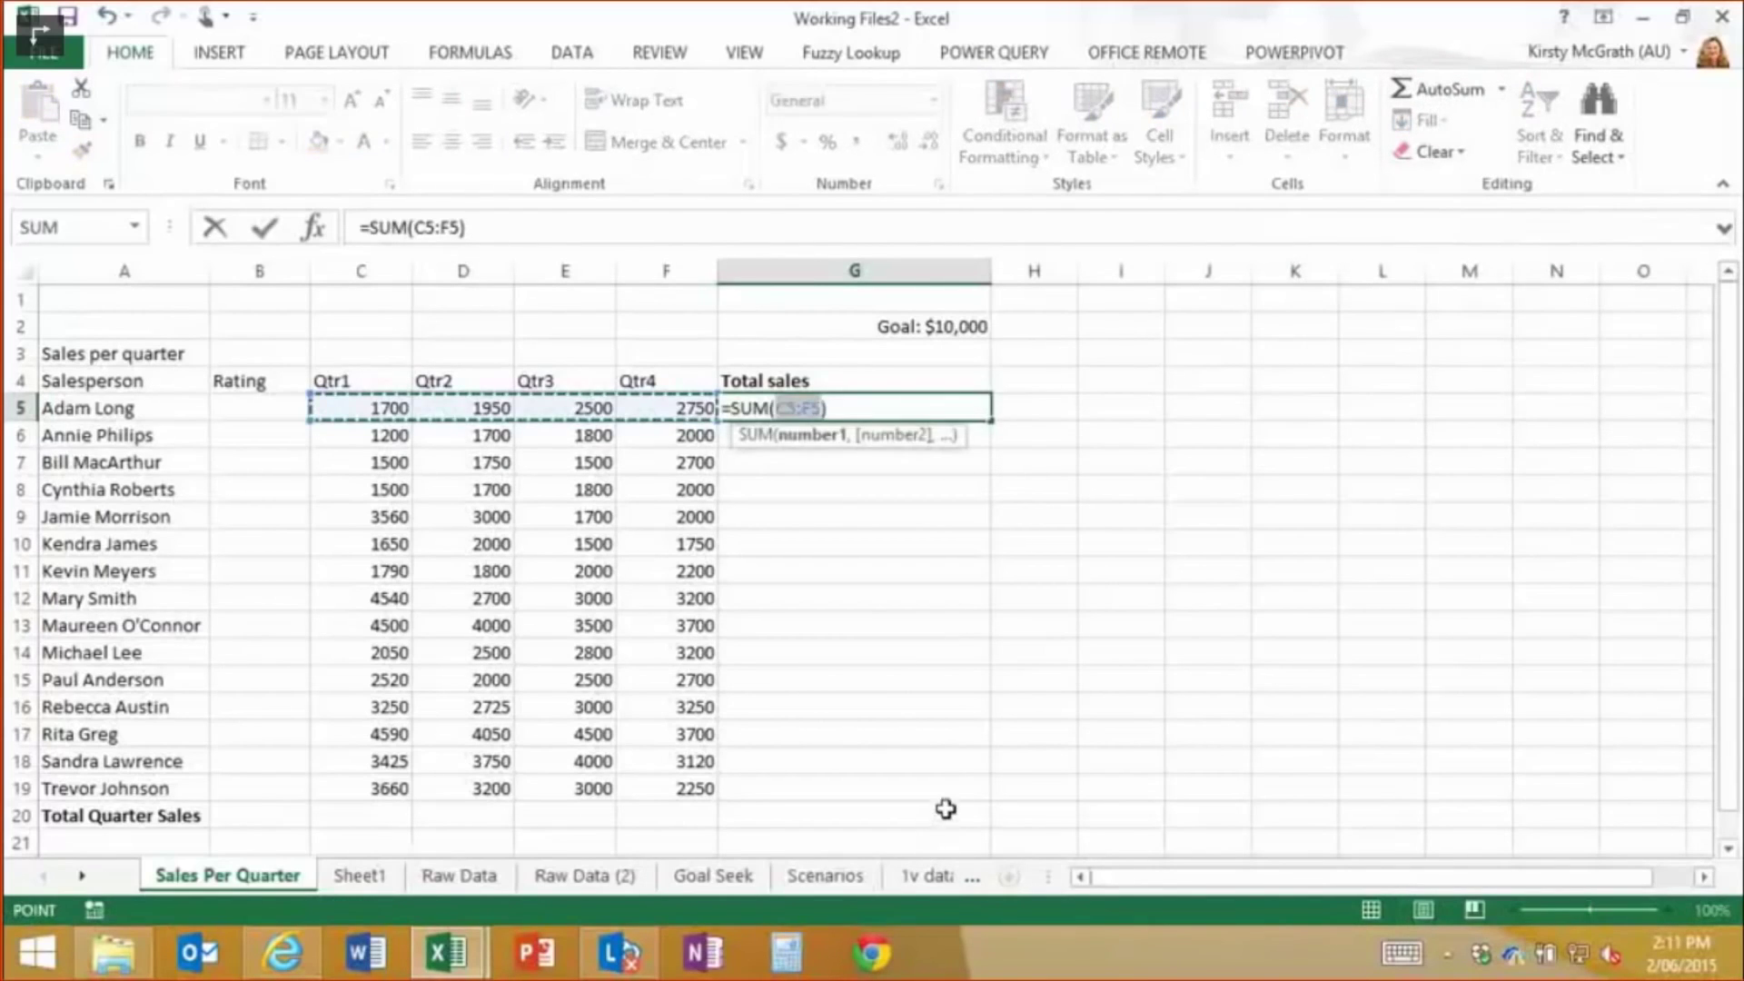
{"action": "key", "text": "Escape"}
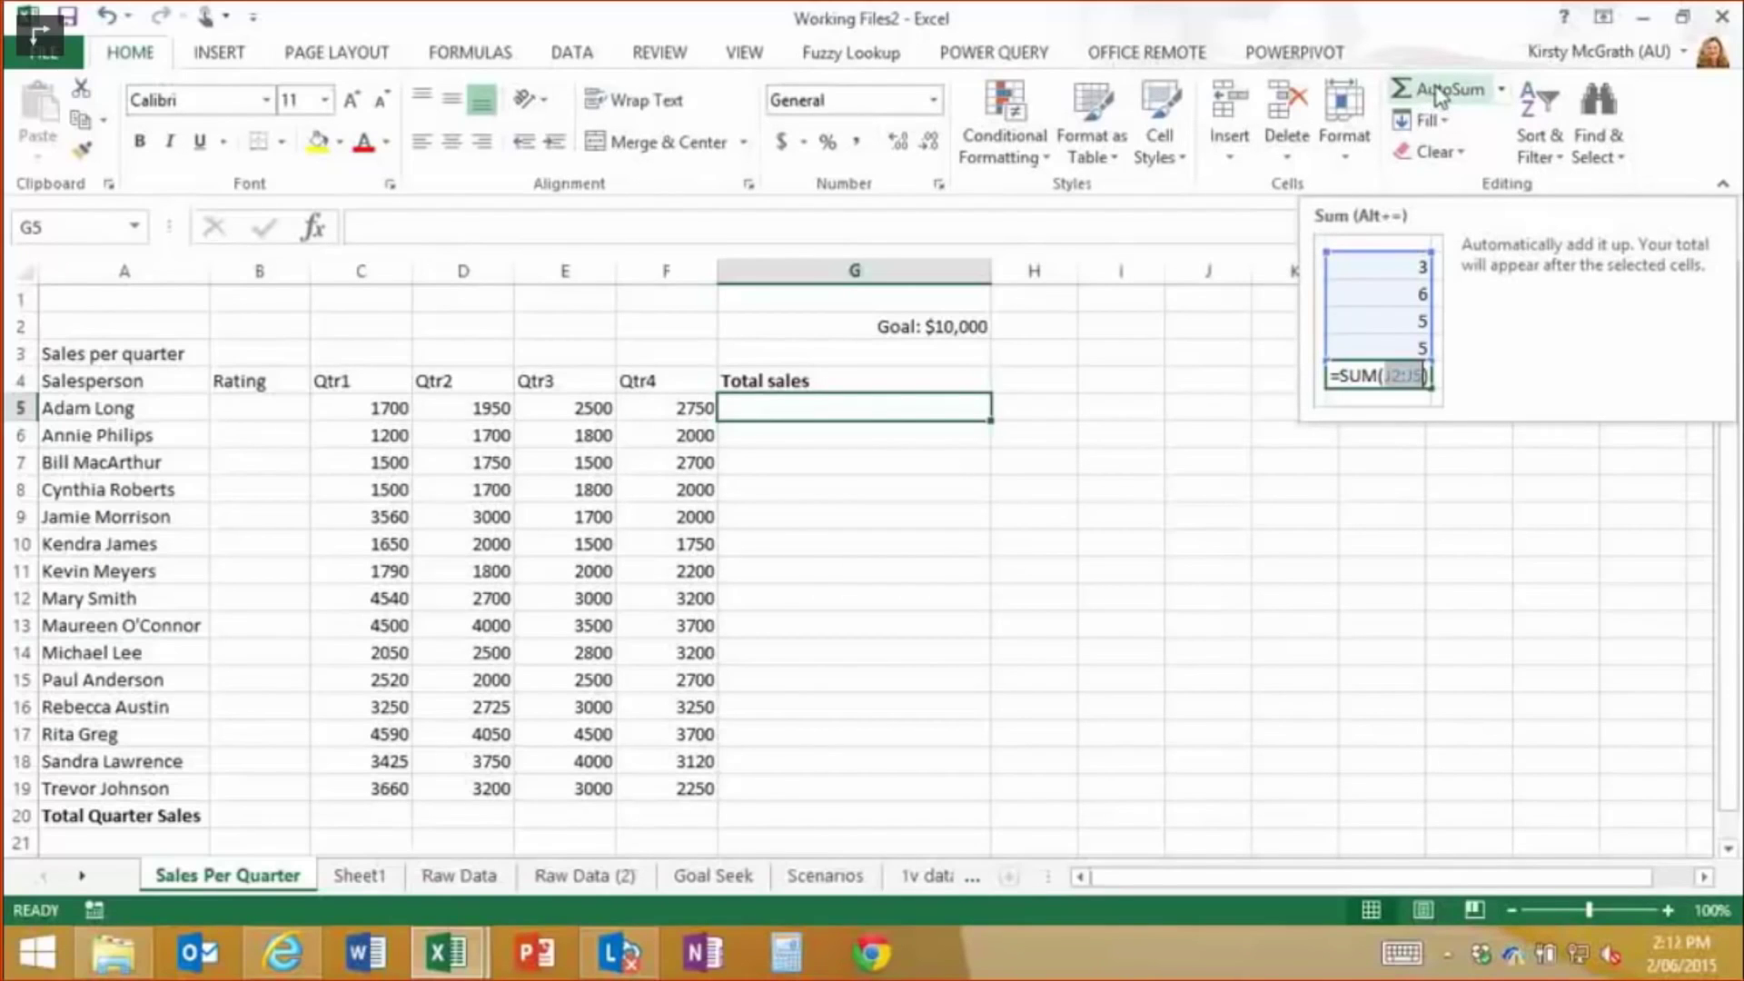
Fill the Total sales cells G5:G19 with AutoSum totals in one go, and clear them again
{"action": "left_click", "coordinate": [873, 545]}
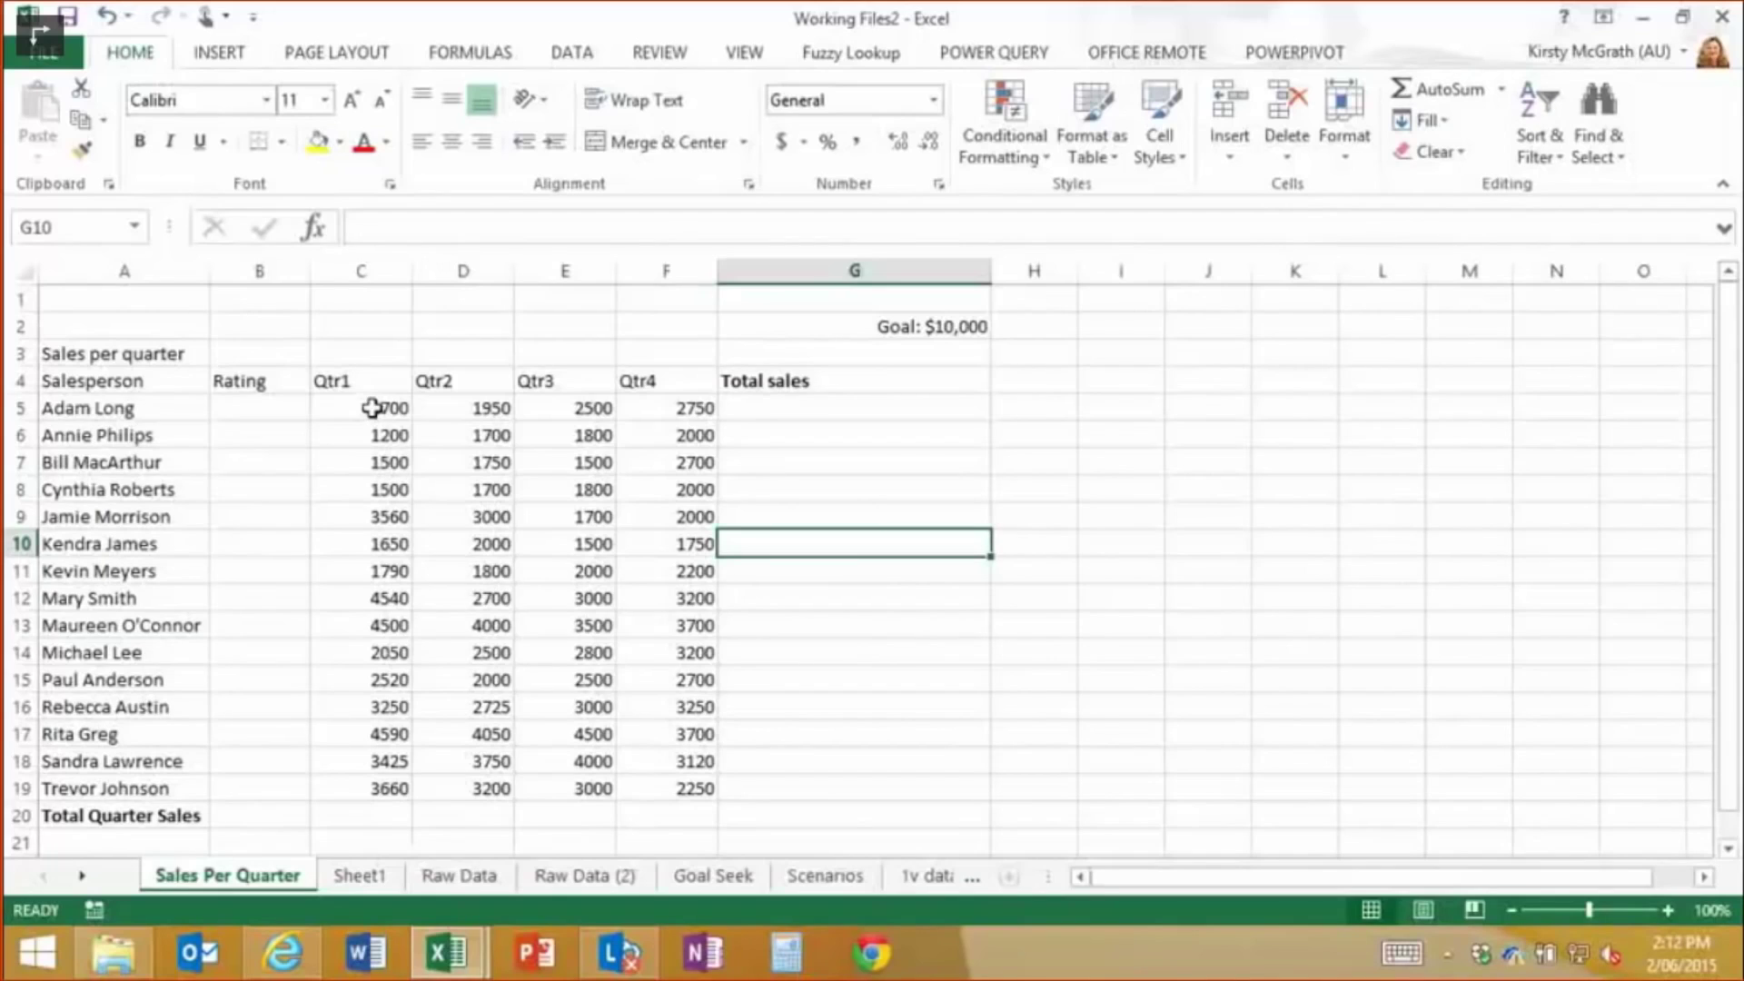
{"action": "left_click_drag", "start_coordinate": [767, 408], "coordinate": [805, 784]}
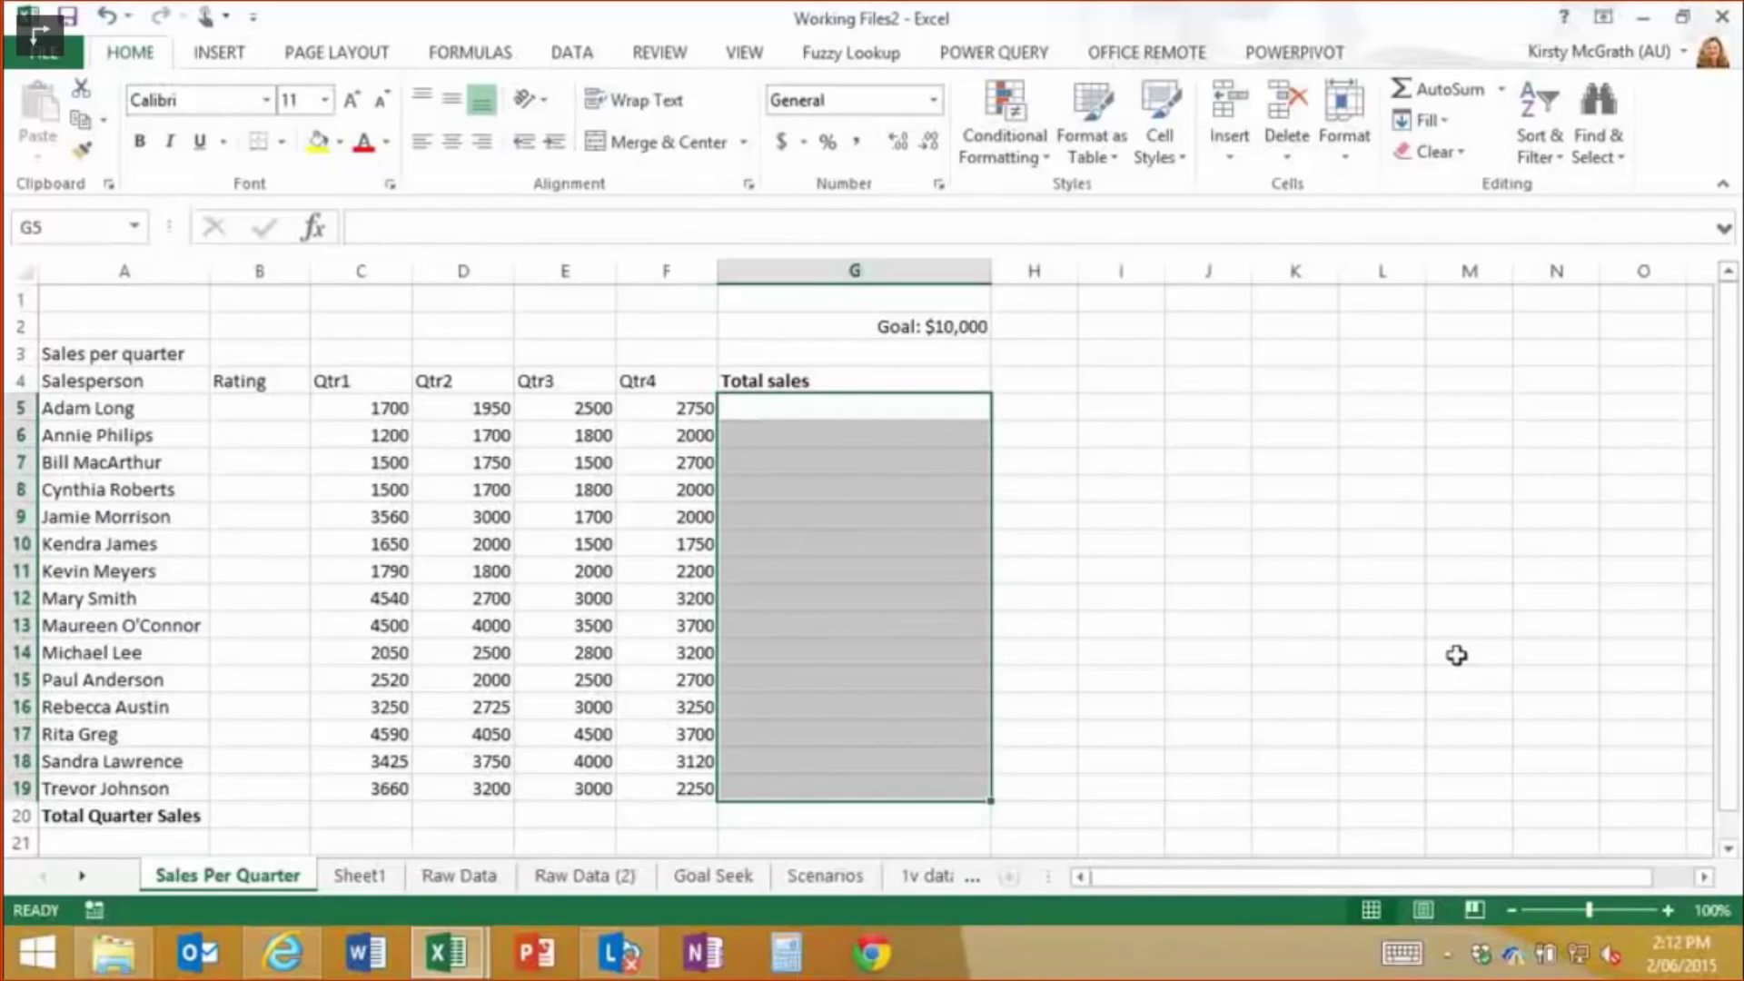
{"action": "key", "text": "alt+equal"}
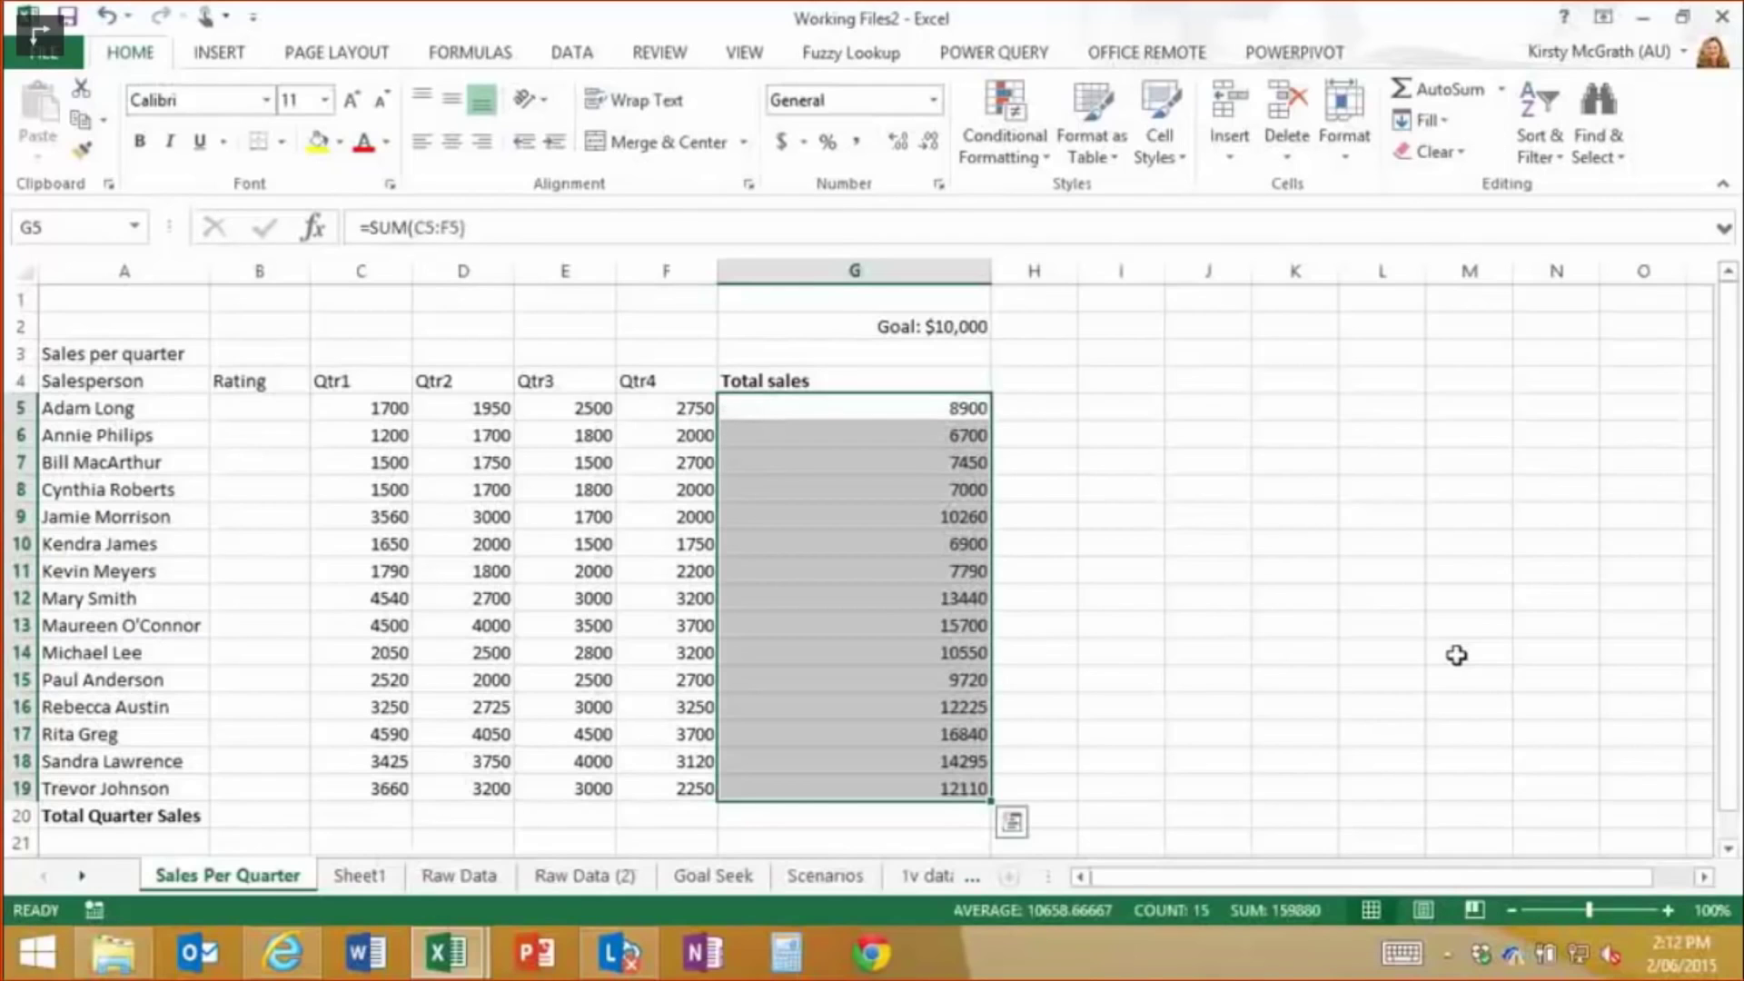
{"action": "key", "text": "Escape"}
{"action": "key", "text": "Delete"}
Total the rows and columns of C5:G20 simultaneously with AutoSum, and undo the totals
{"action": "left_click_drag", "start_coordinate": [381, 409], "coordinate": [868, 822]}
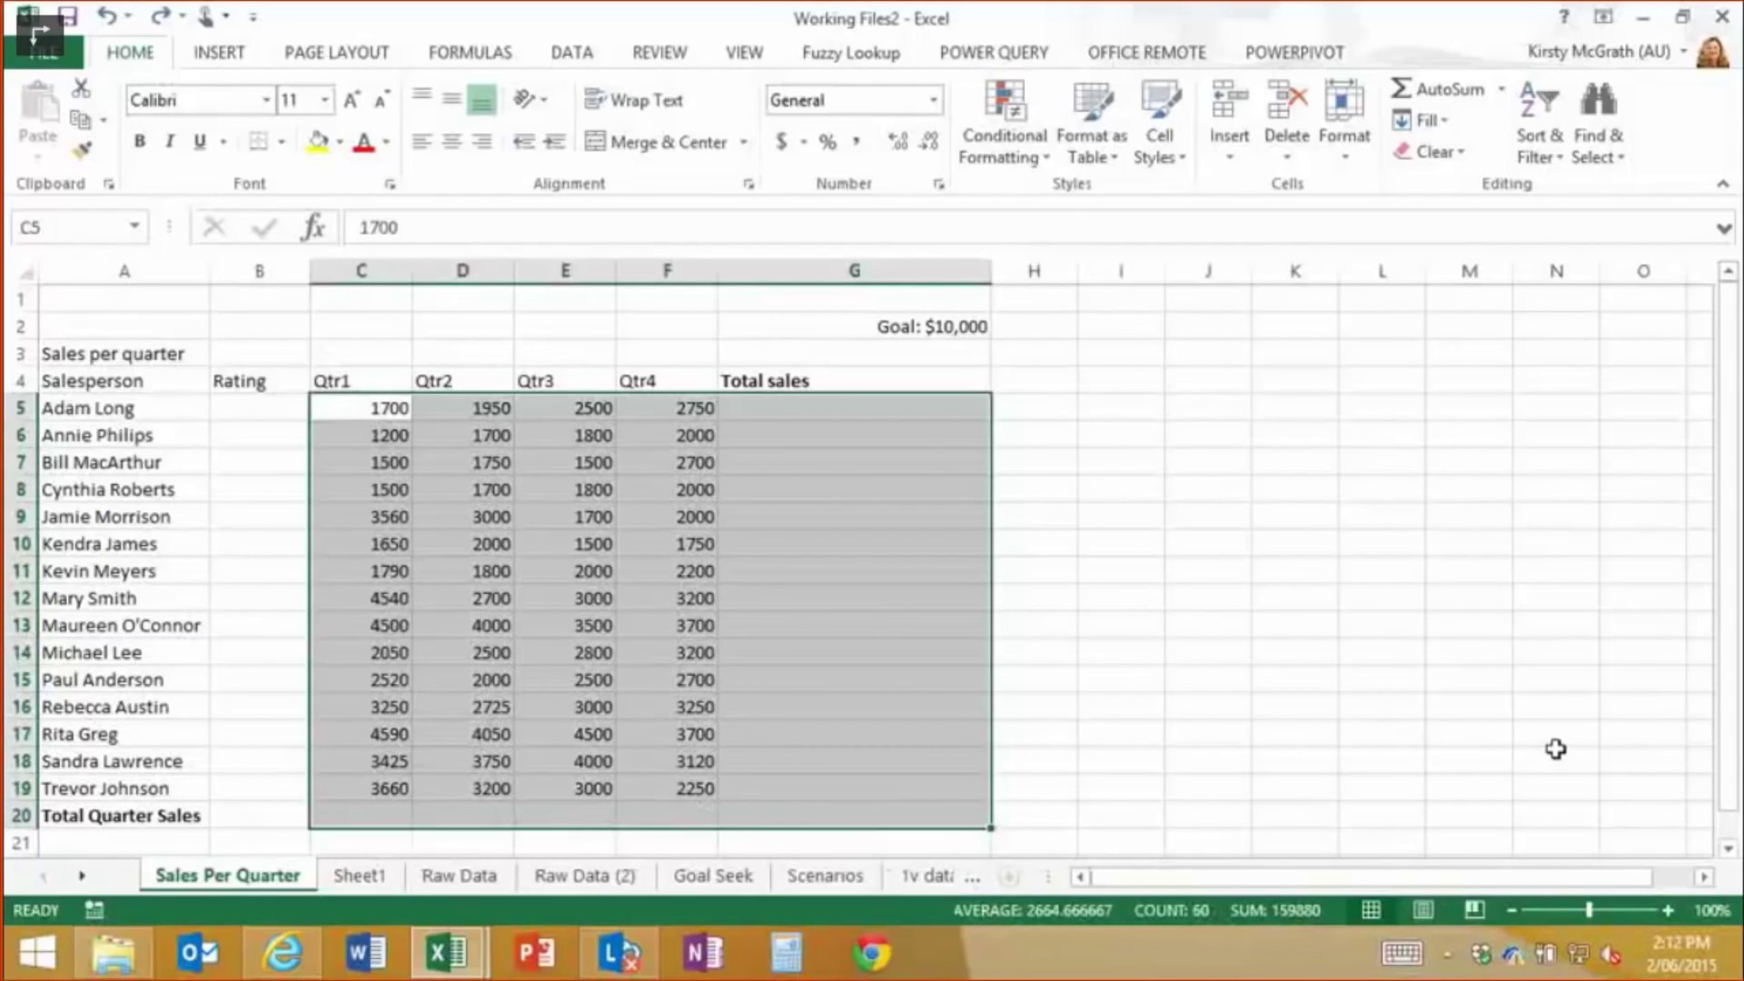
{"action": "key", "text": "alt+equal"}
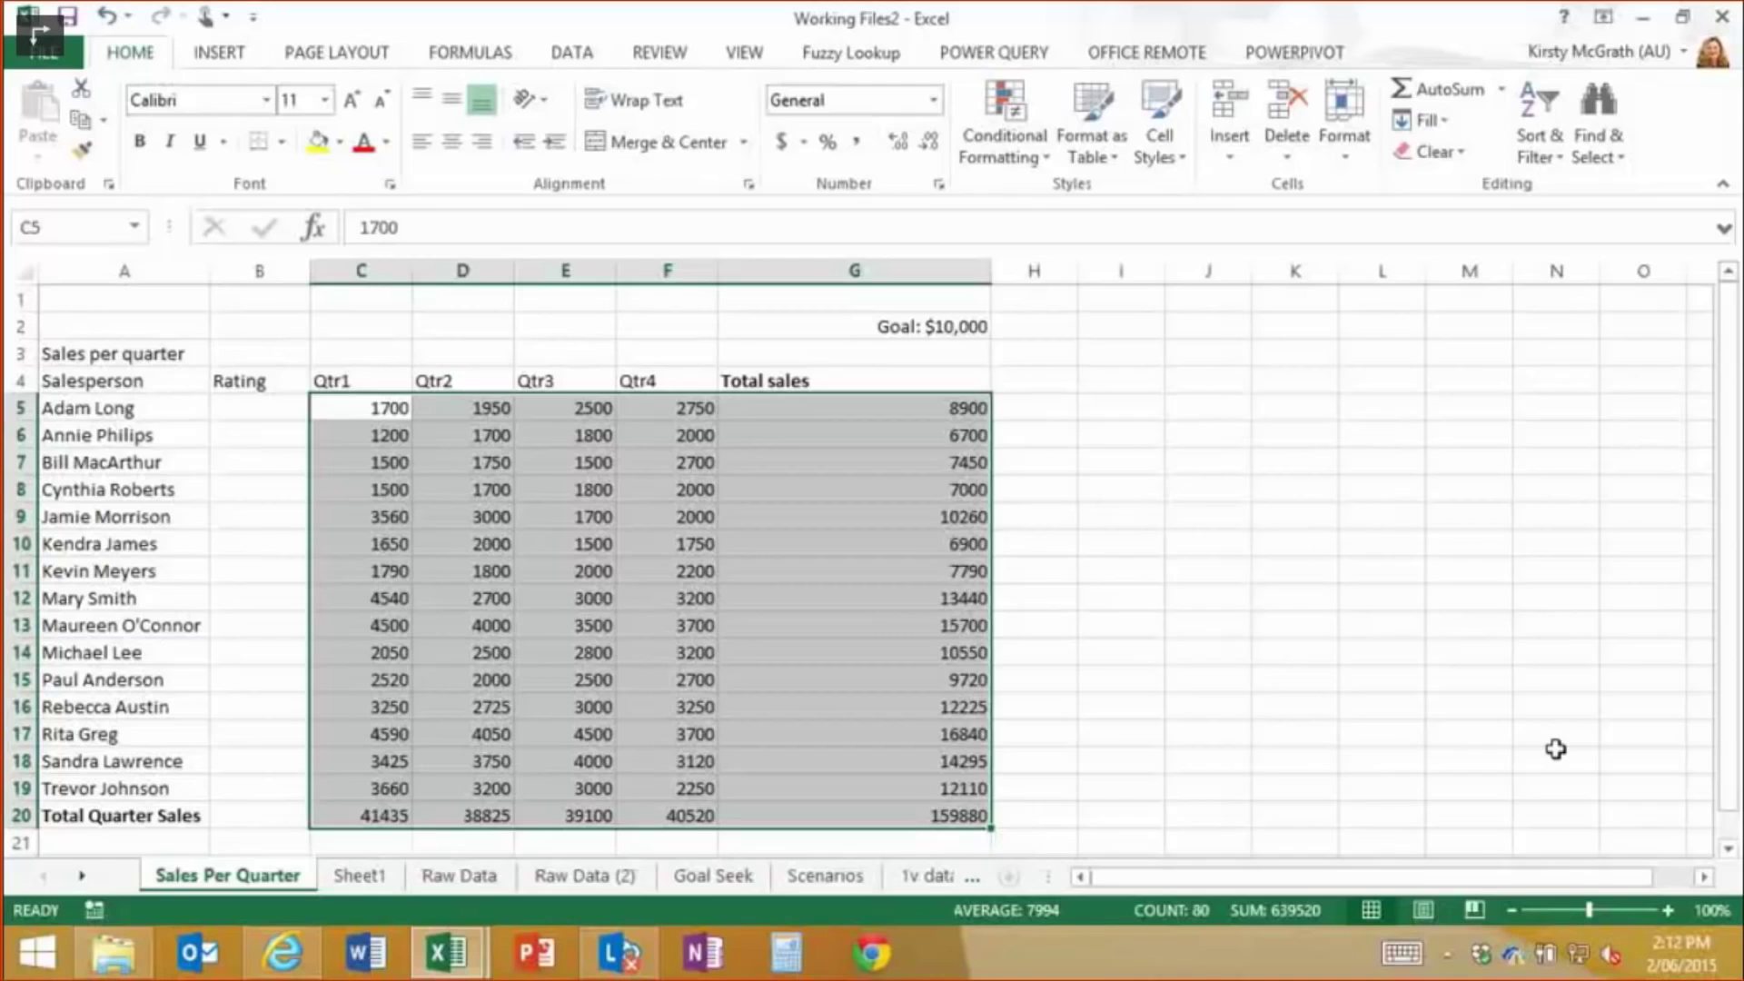
{"action": "key", "text": "ctrl+z"}
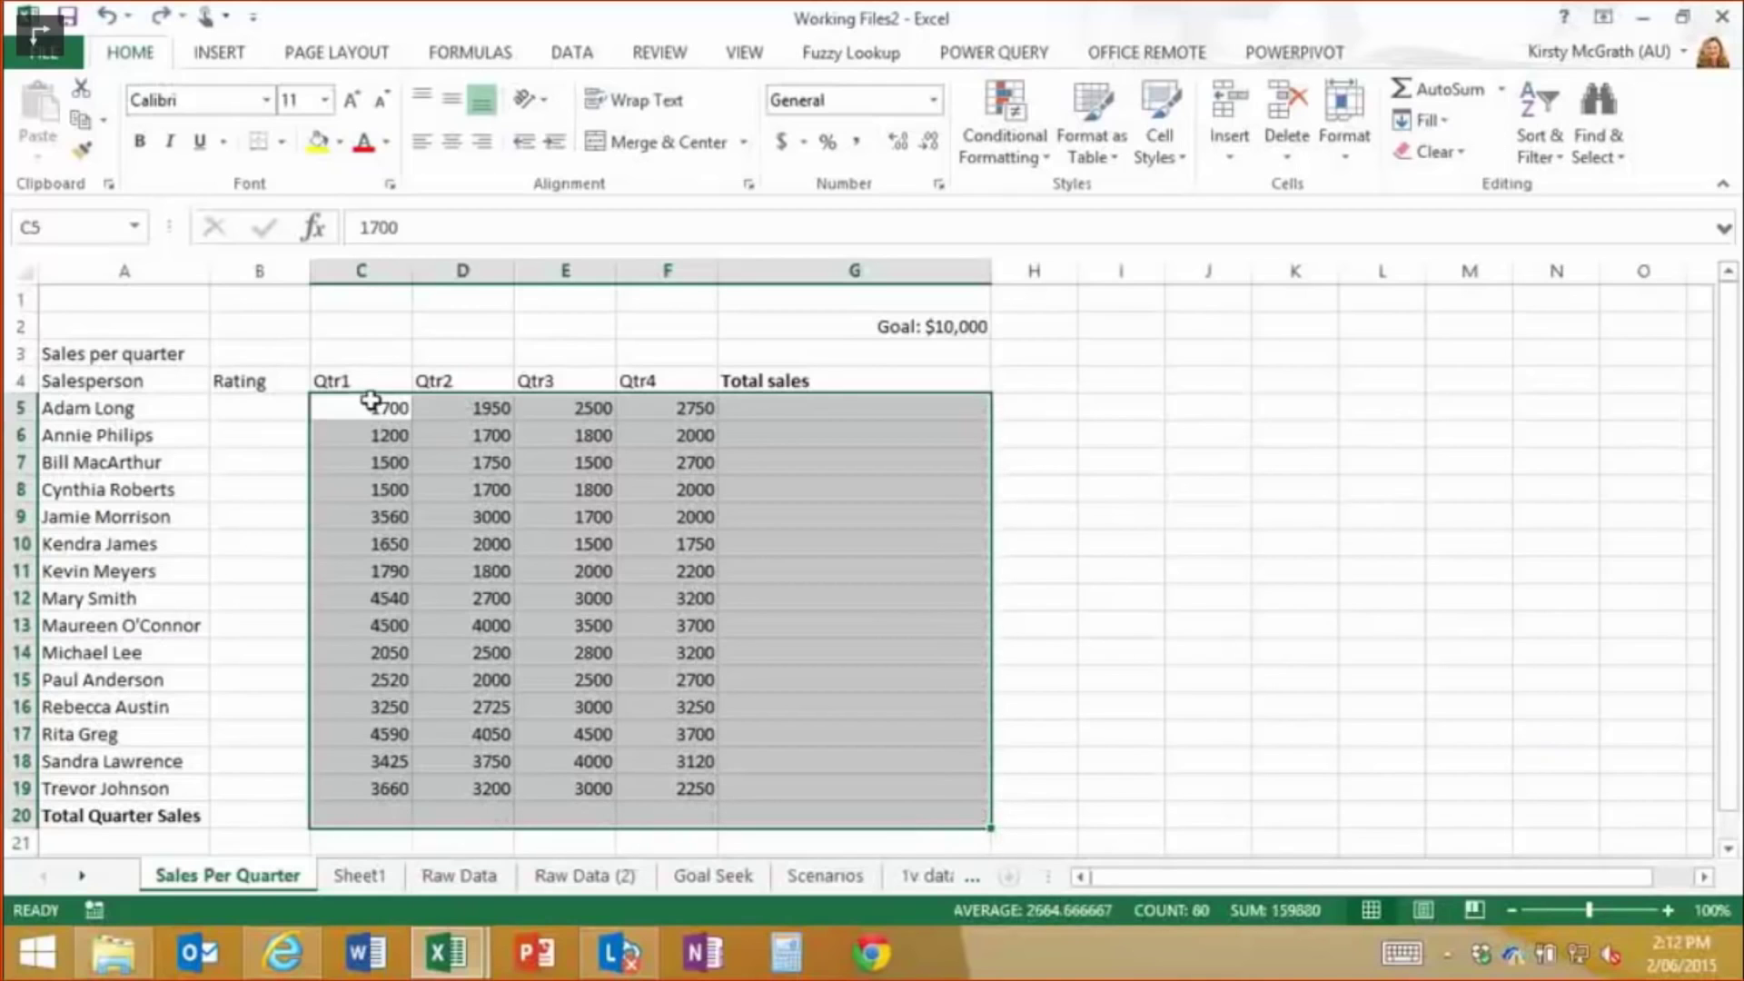
Try AutoSum on the larger range C5:I24, which includes extra blank rows and columns, and undo it
{"action": "left_click_drag", "start_coordinate": [370, 405], "coordinate": [1112, 847]}
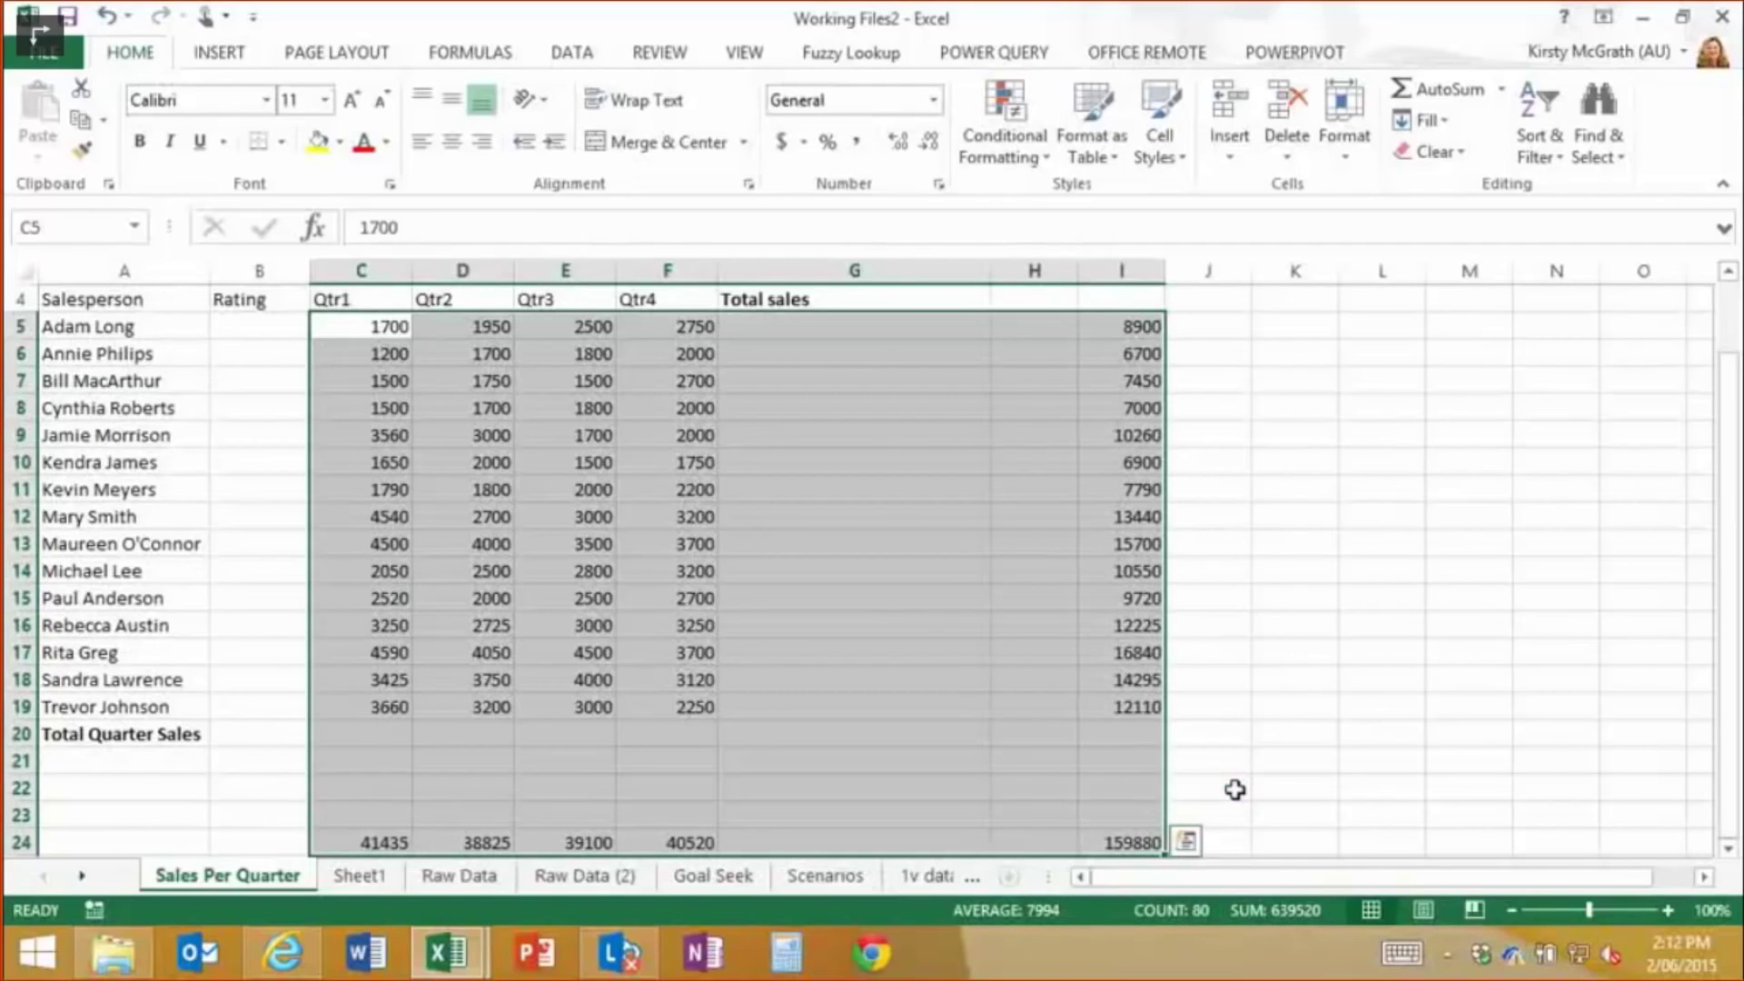
{"action": "key", "text": "ctrl+z"}
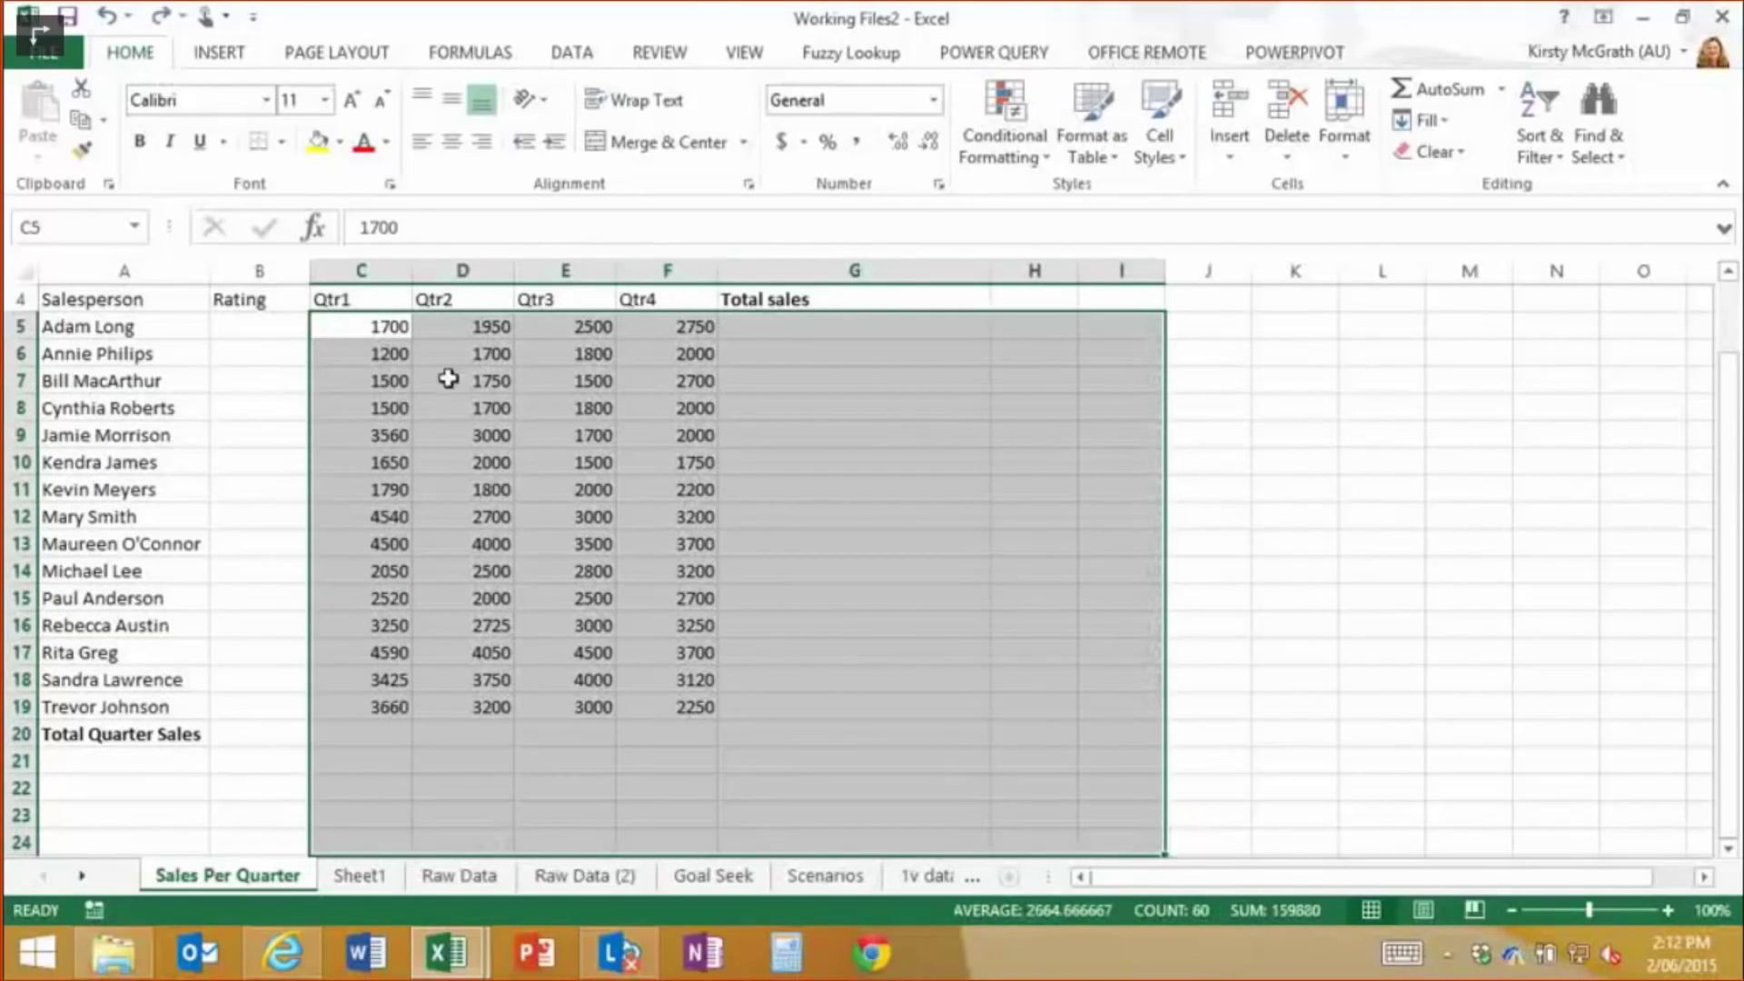
{"action": "left_click", "coordinate": [531, 377]}
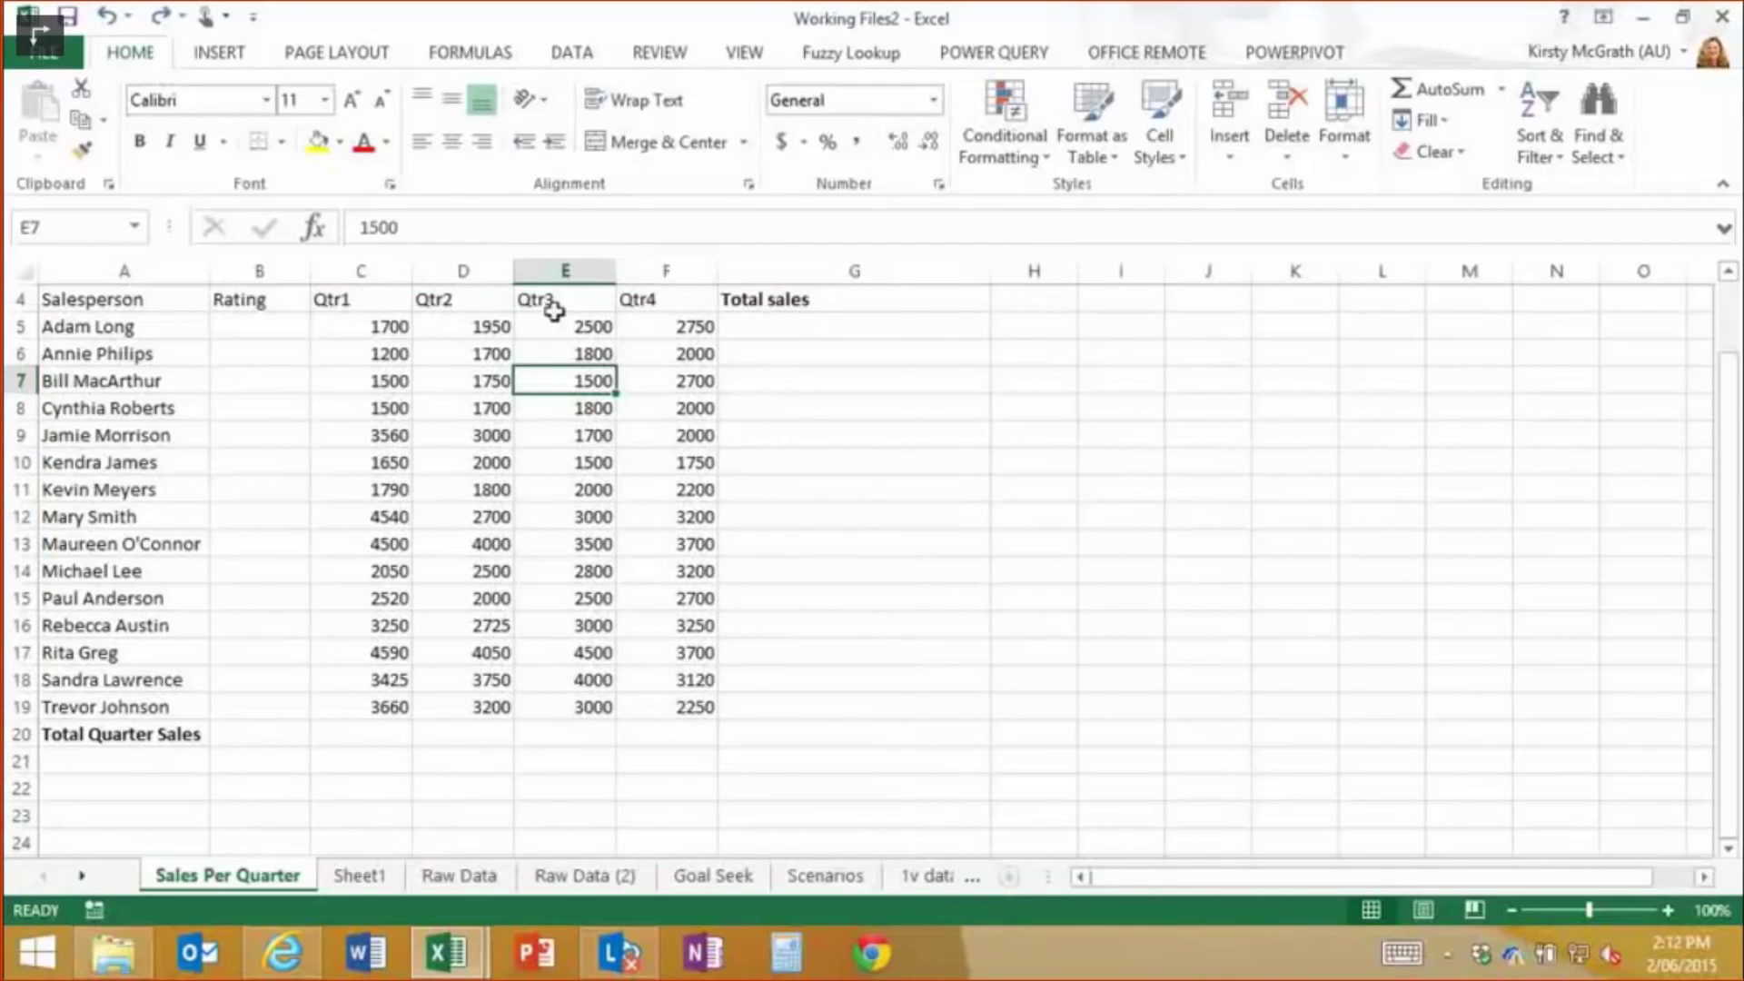
Jump from C5 to the last filled cell of its row, F5, in two different ways, returning to C5 each time
{"action": "left_click", "coordinate": [373, 328]}
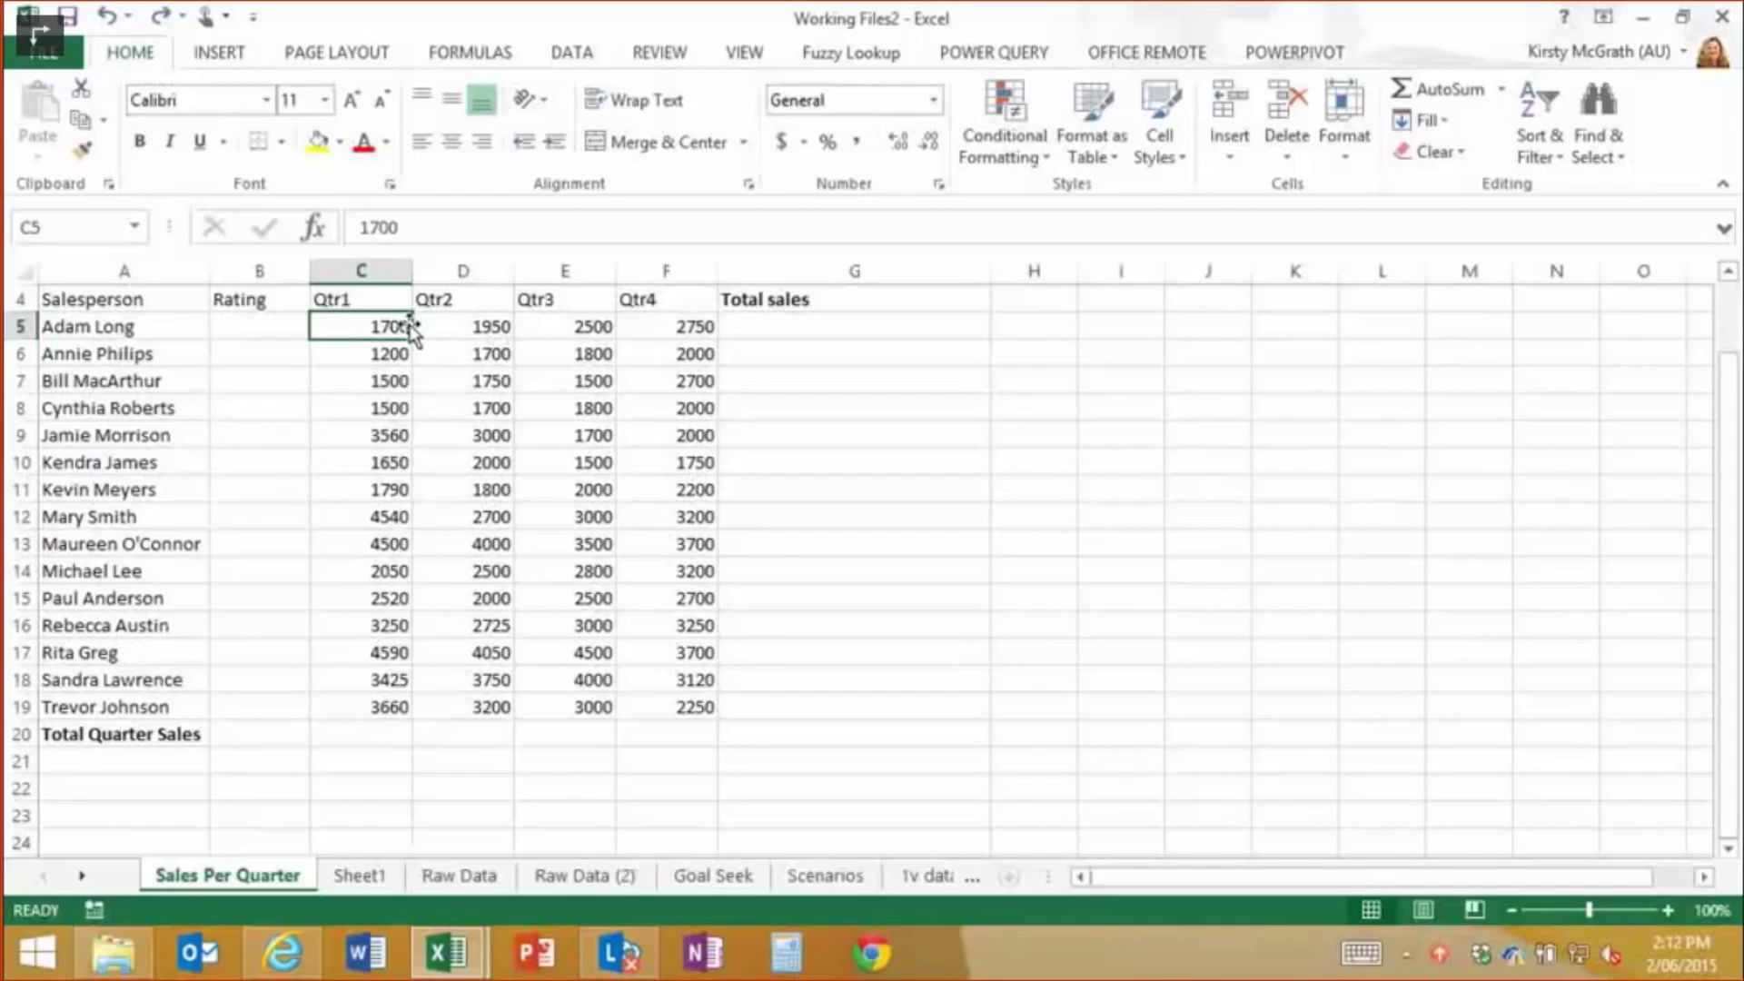
{"action": "key", "text": "End"}
{"action": "key", "text": "Right"}
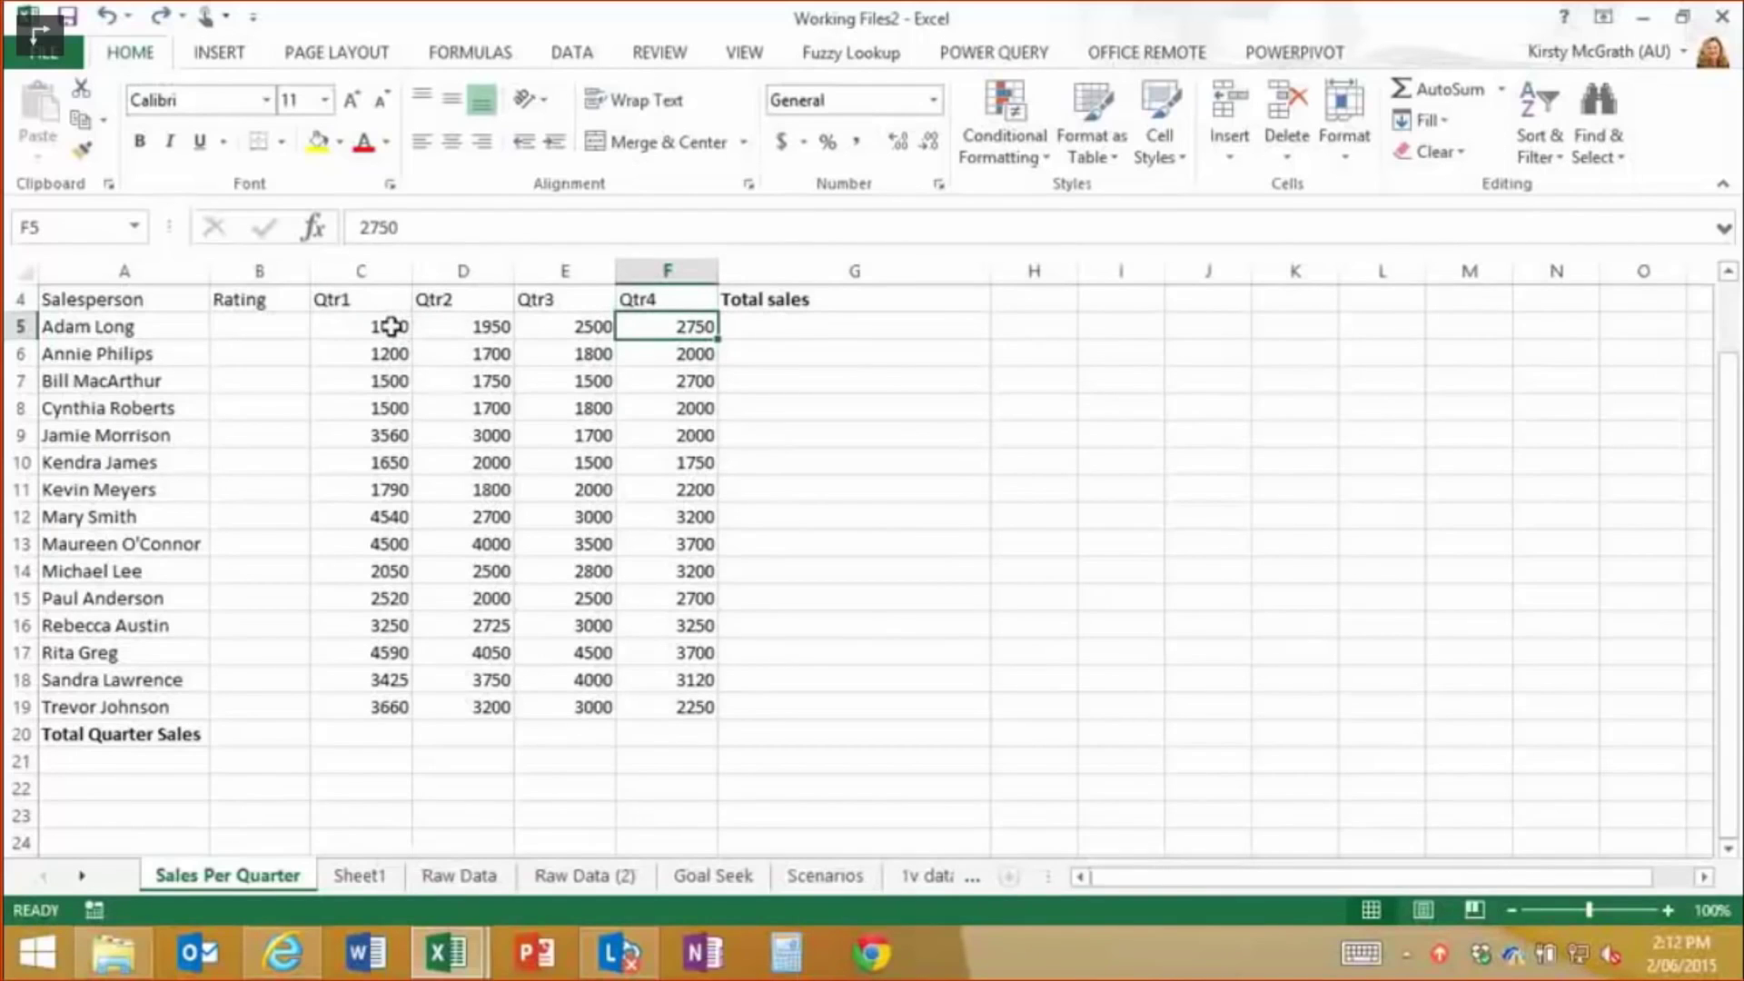
{"action": "left_click", "coordinate": [391, 327]}
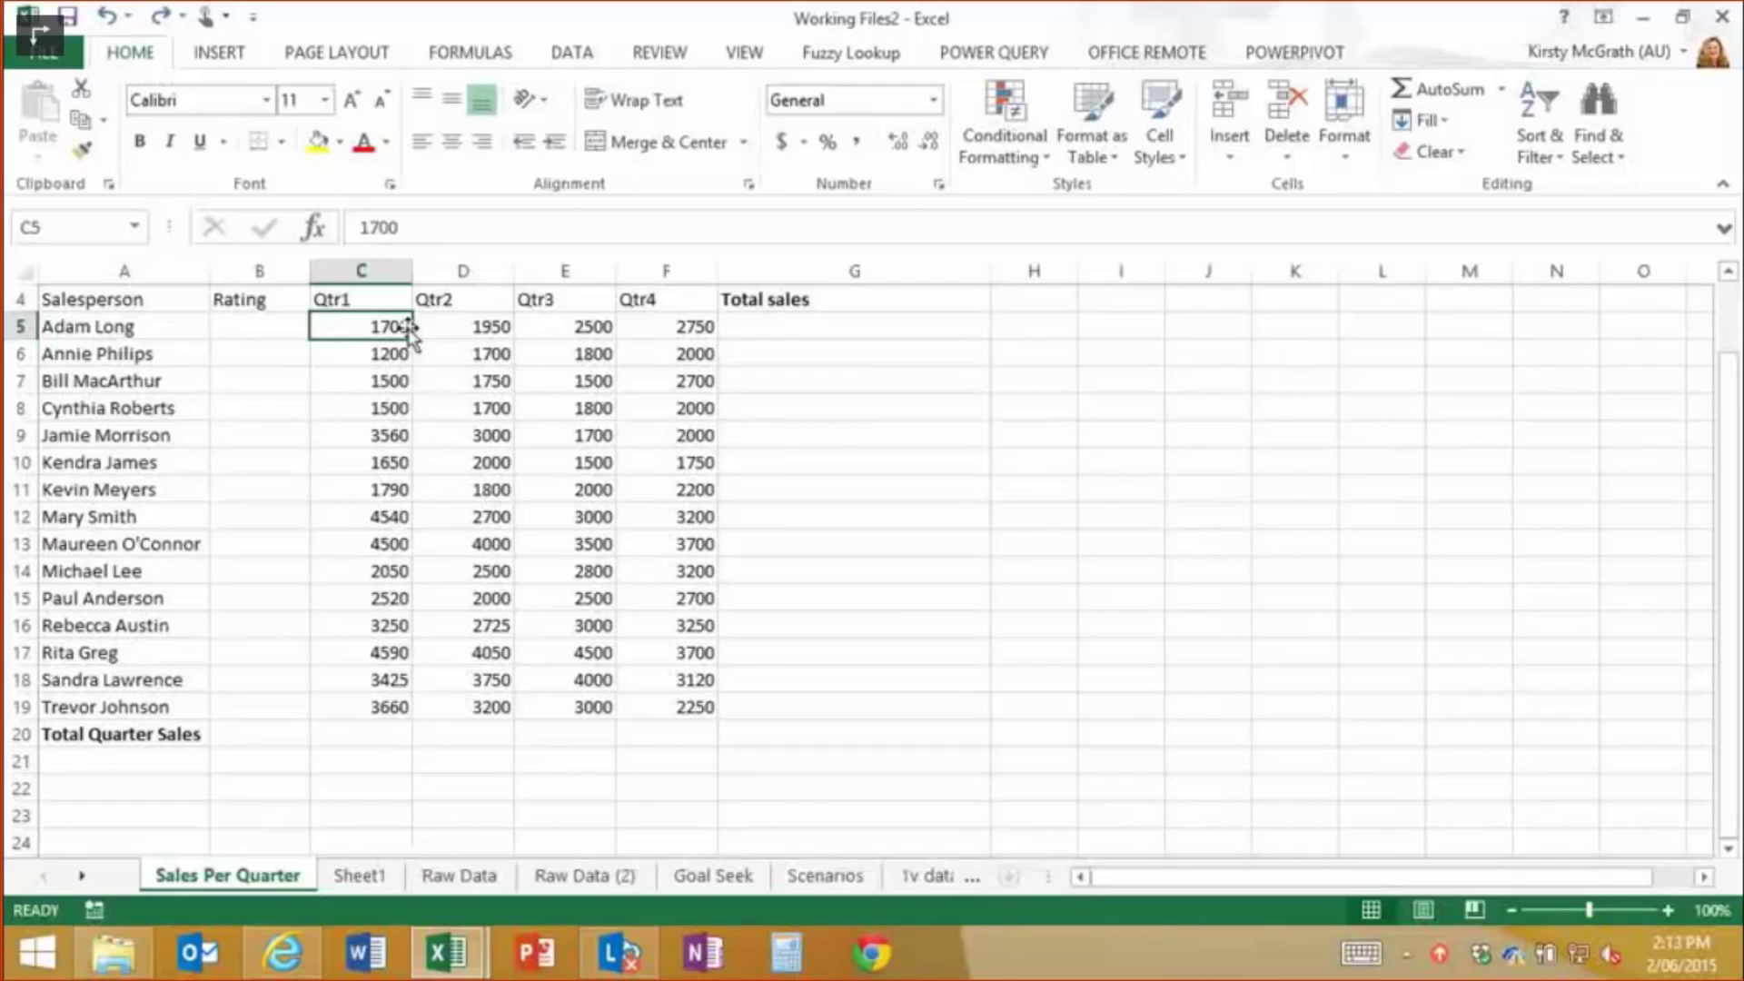
{"action": "left_click_drag", "start_coordinate": [1160, 880], "coordinate": [1090, 864]}
{"action": "double_click", "coordinate": [414, 328]}
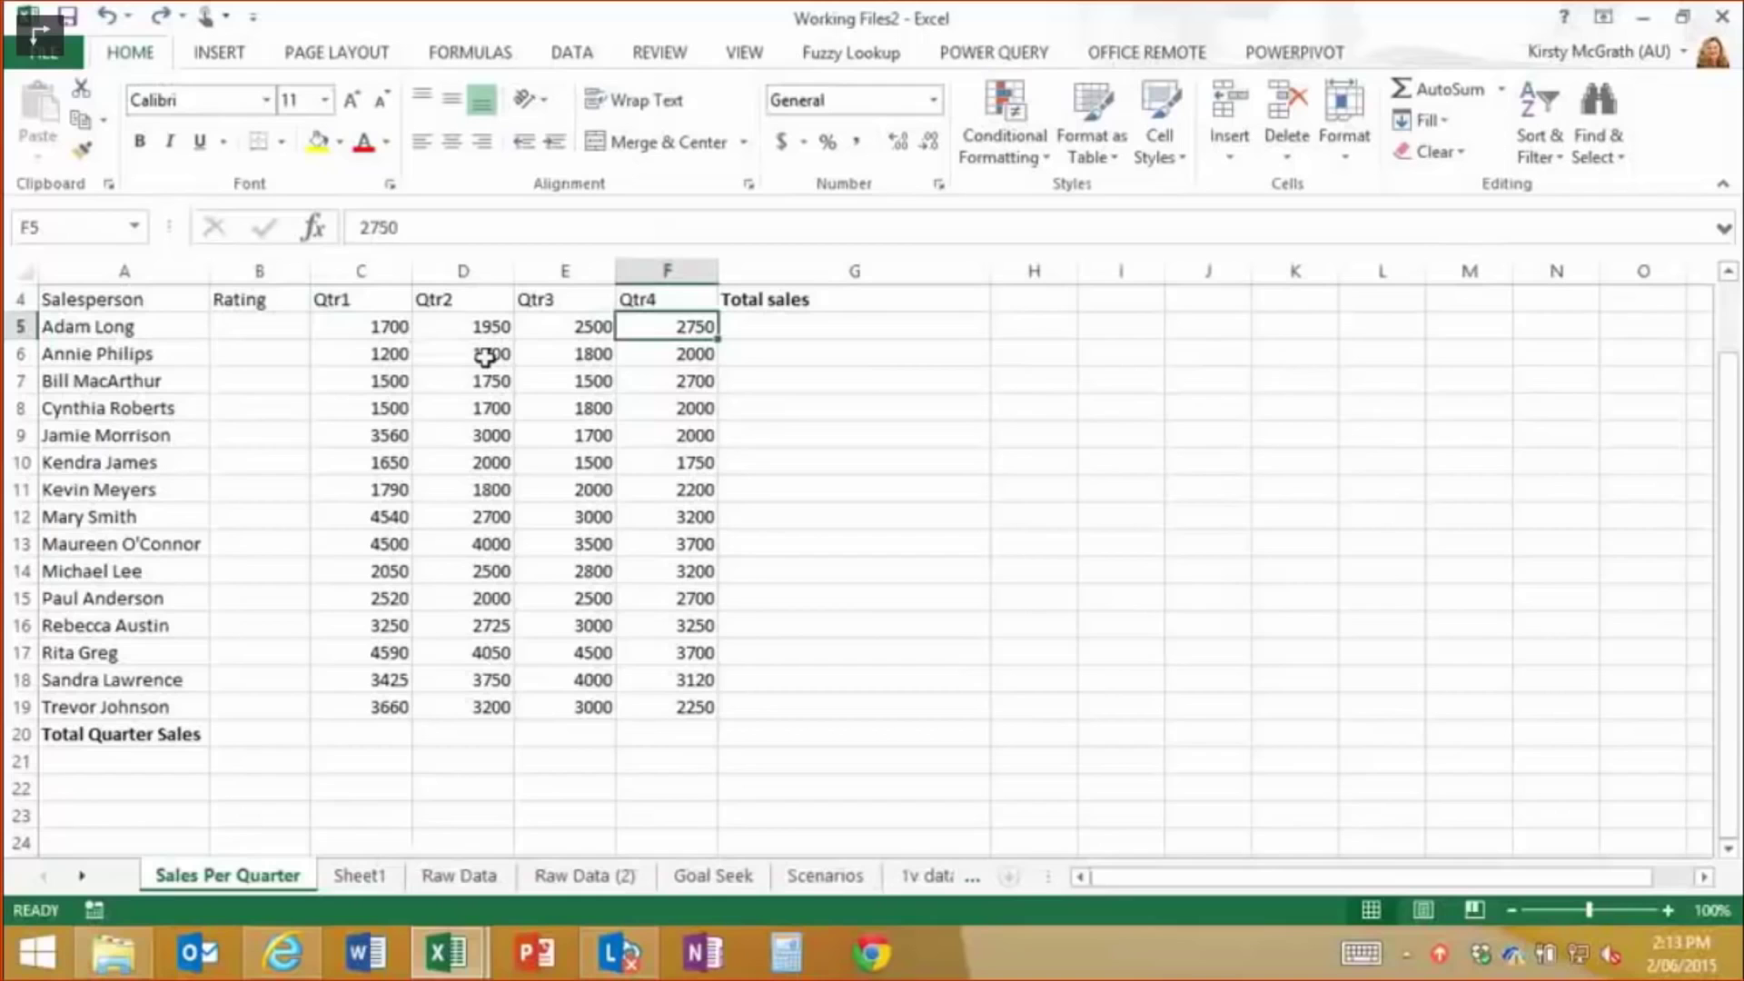
{"action": "left_click", "coordinate": [386, 325]}
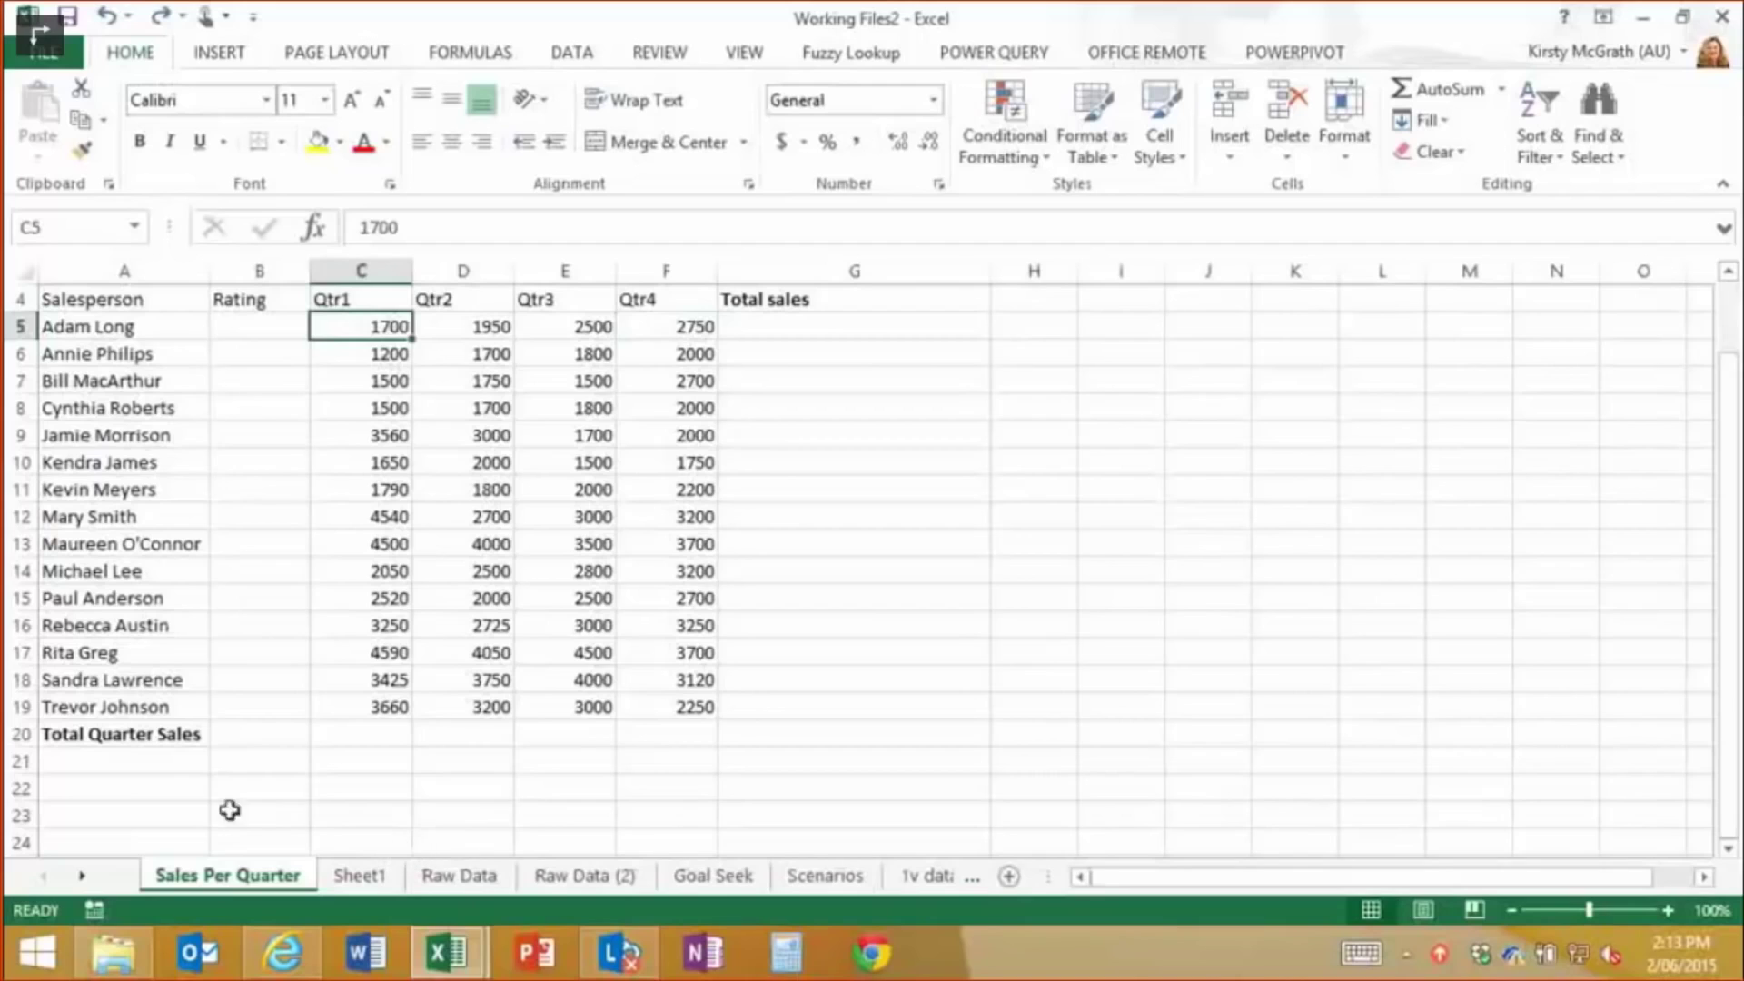
Fill A21 with an existing salesperson's name from the column's pick list, and clear the cell again
{"action": "left_click", "coordinate": [124, 762]}
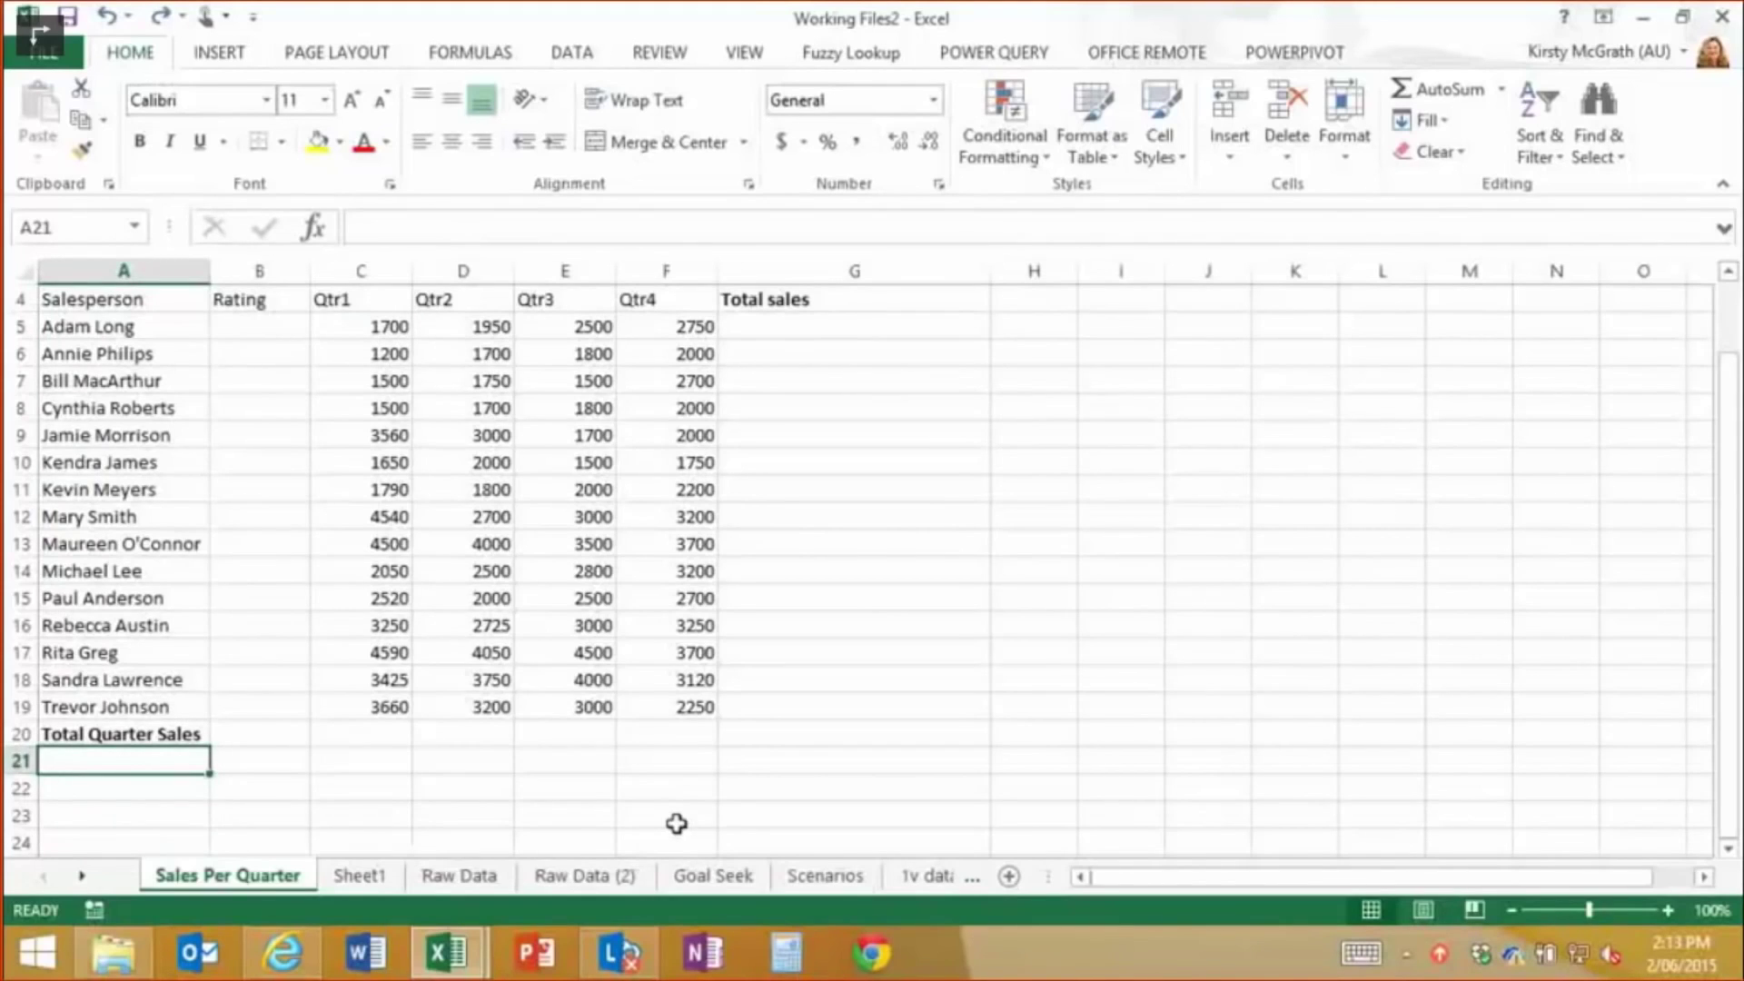
{"action": "key", "text": "alt+Down"}
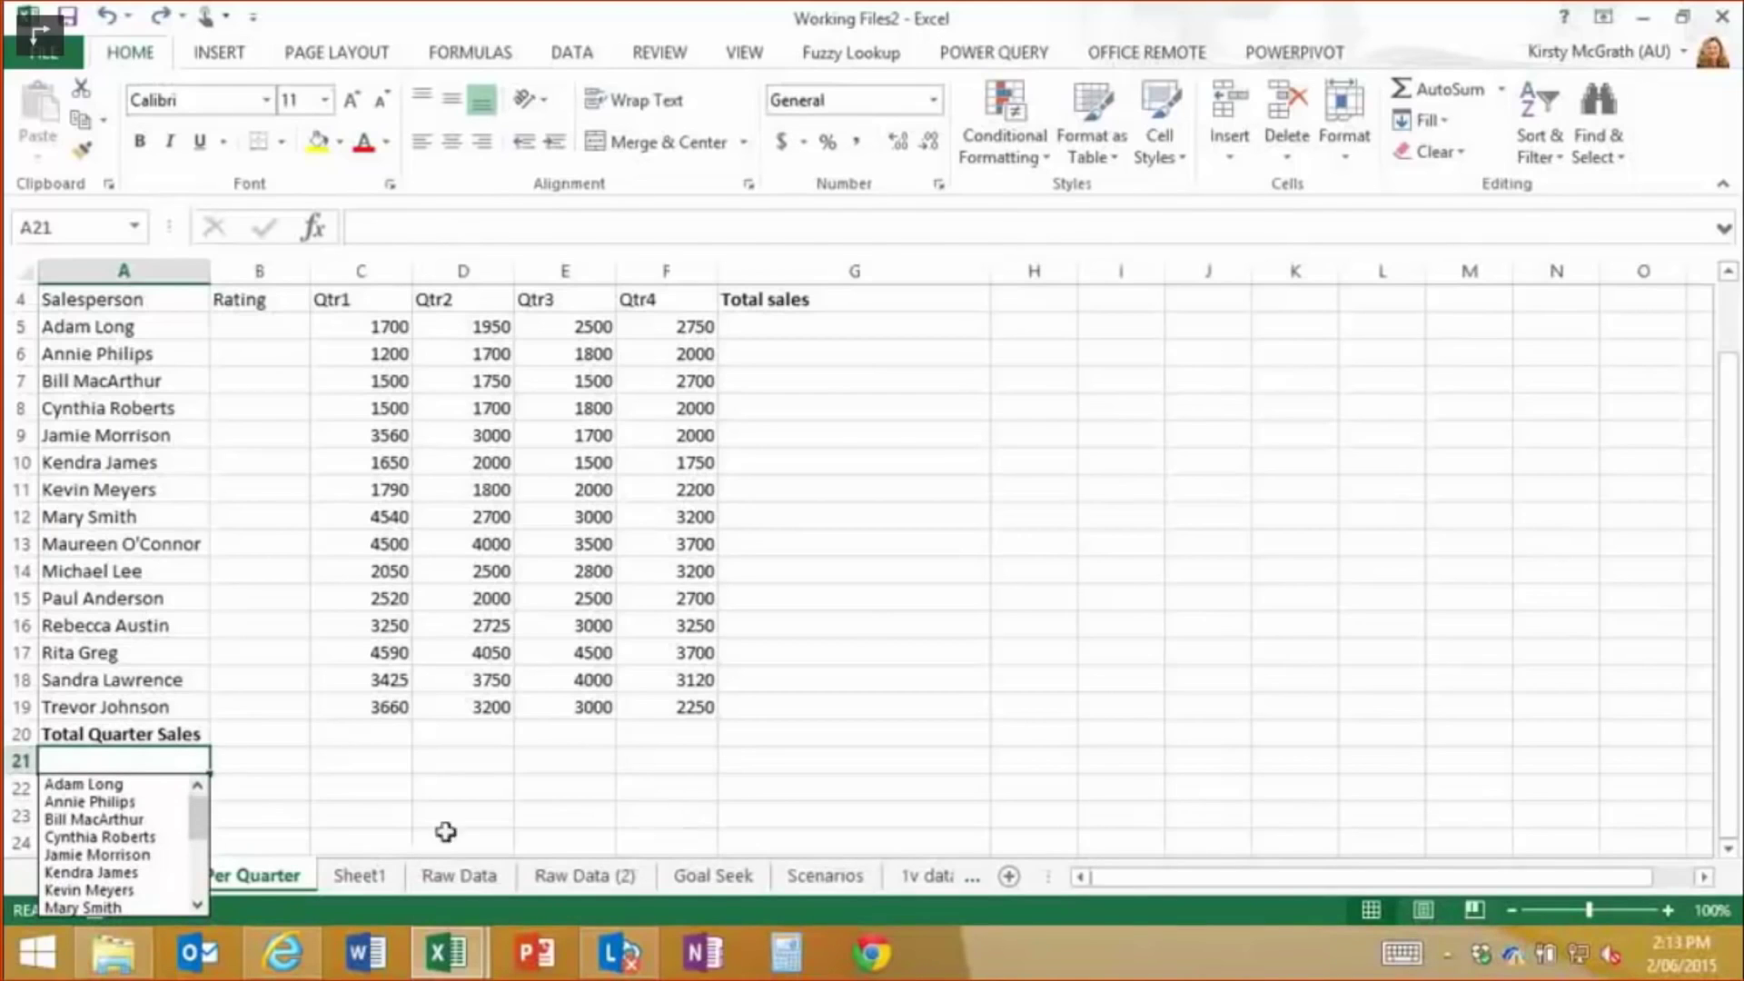
{"action": "left_click", "coordinate": [114, 872]}
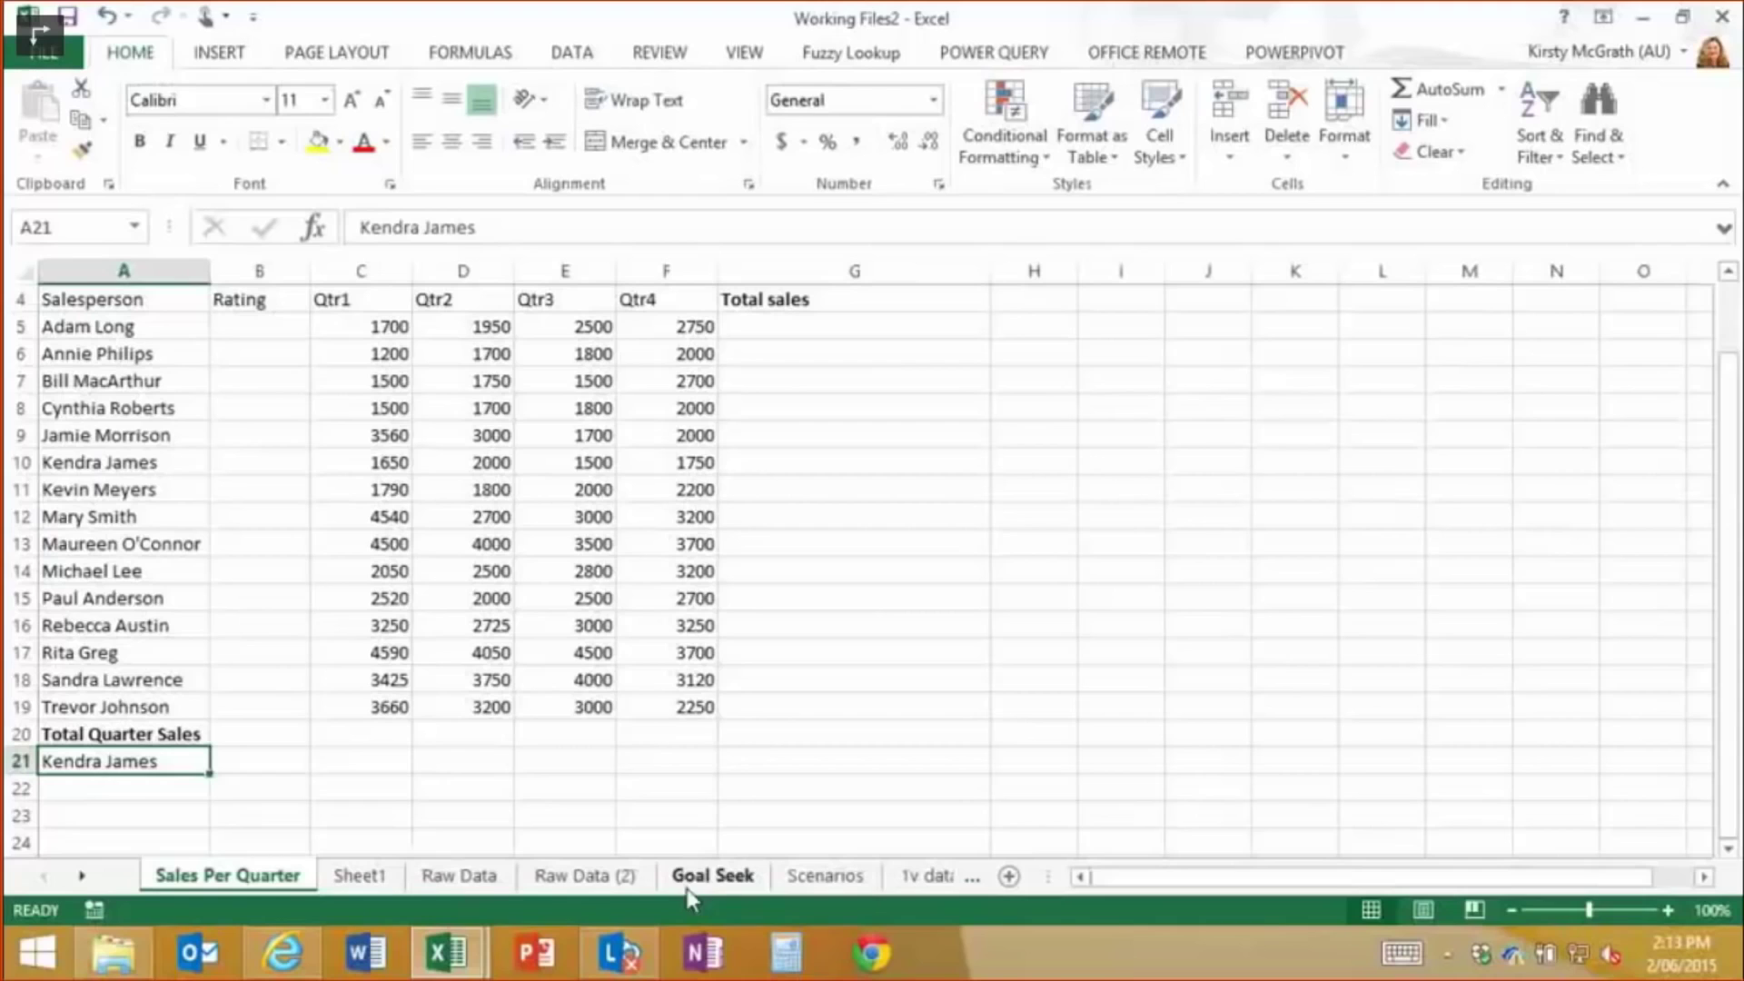
{"action": "key", "text": "Delete"}
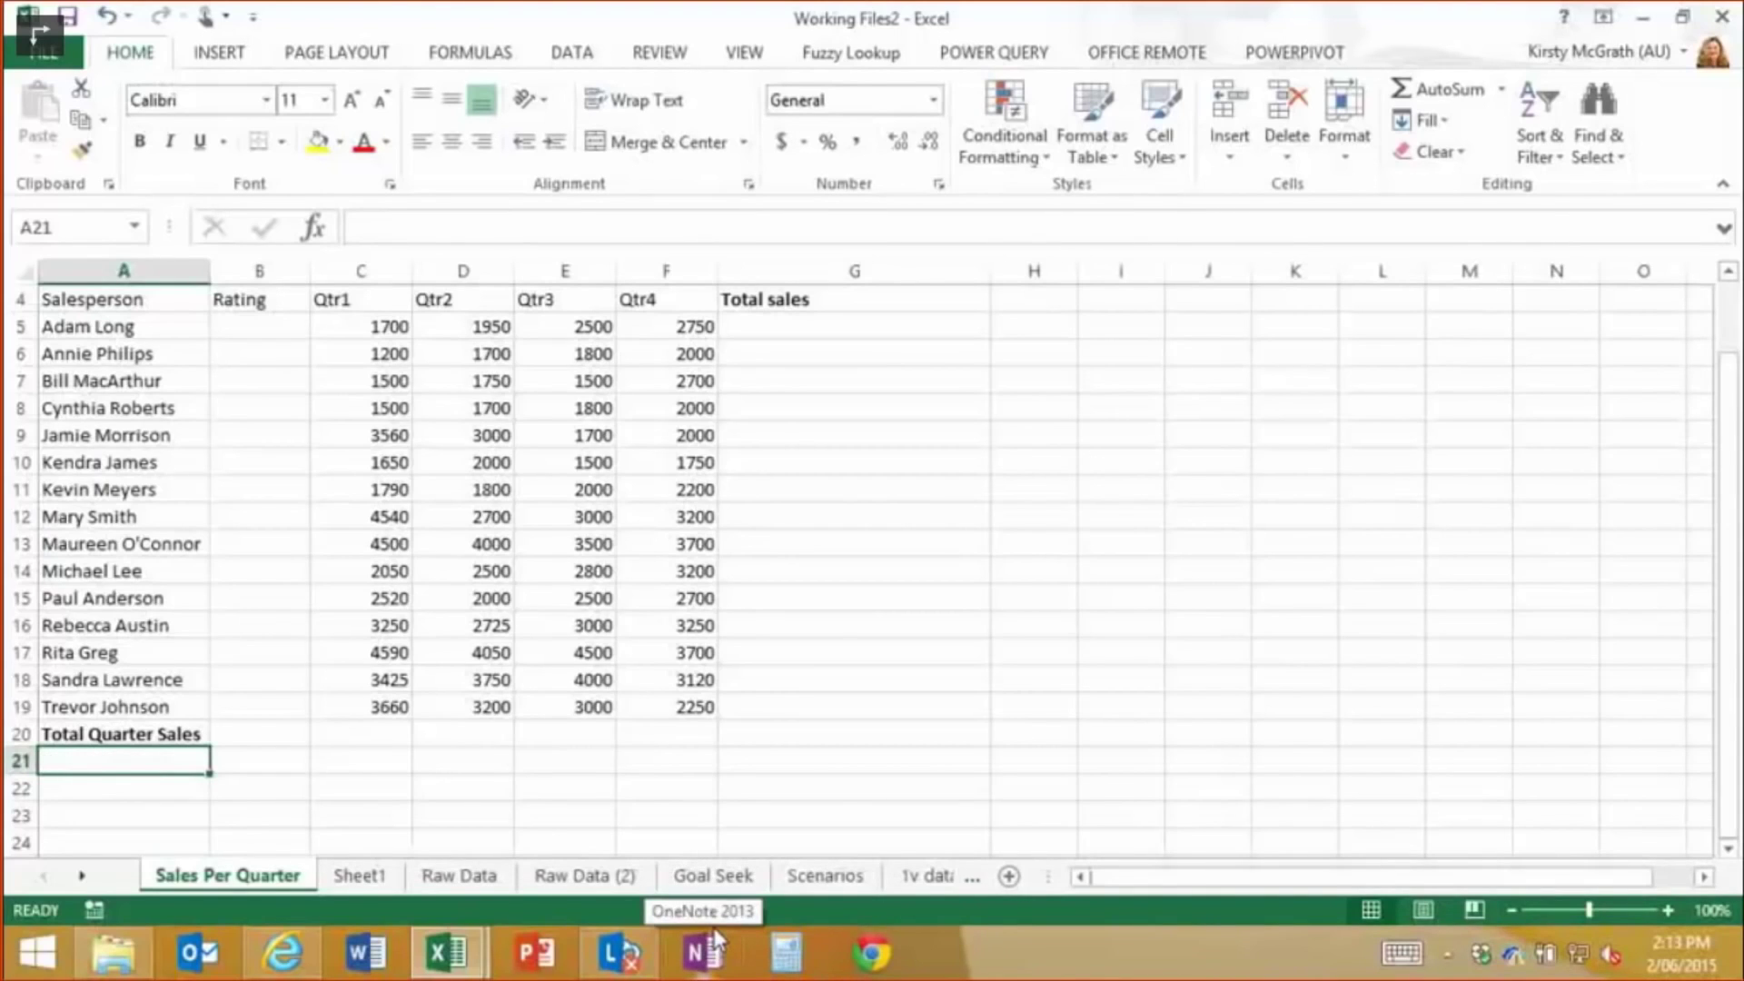
Format the quarterly figures C5:F19 as times, and replace that with the day-month-year date format
{"action": "left_click_drag", "start_coordinate": [386, 329], "coordinate": [695, 701]}
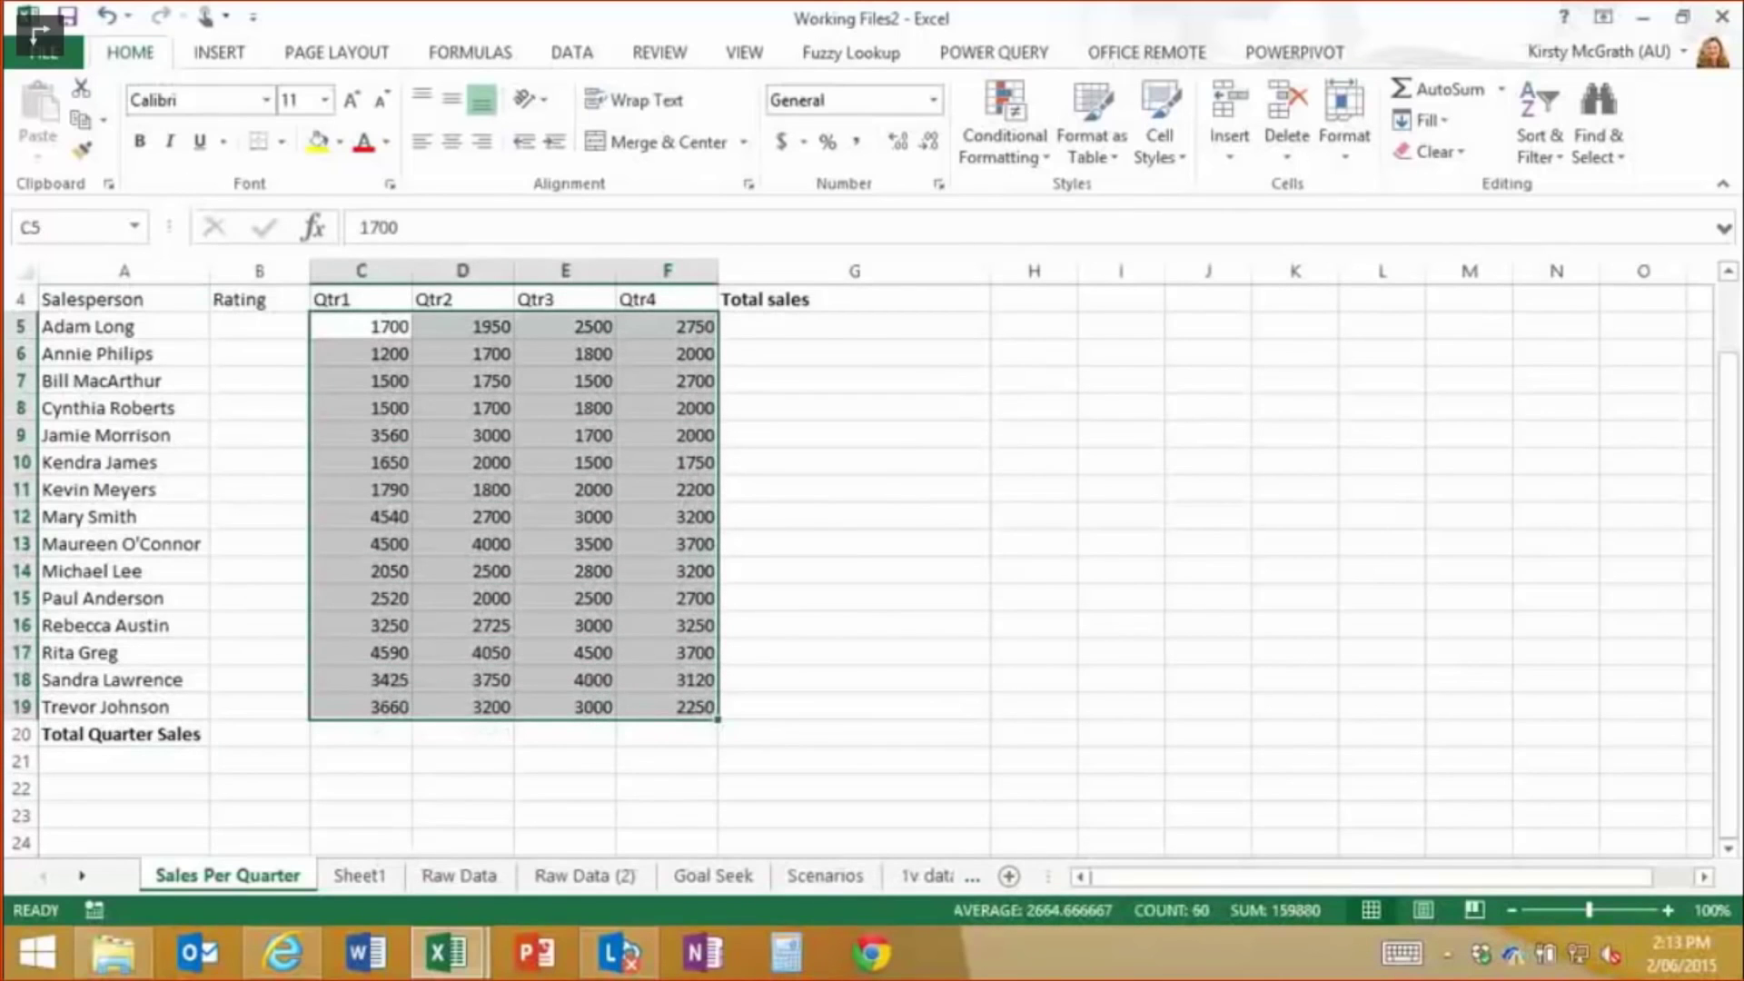
{"action": "mouse_move", "coordinate": [1743, 979]}
{"action": "left_click", "coordinate": [935, 102]}
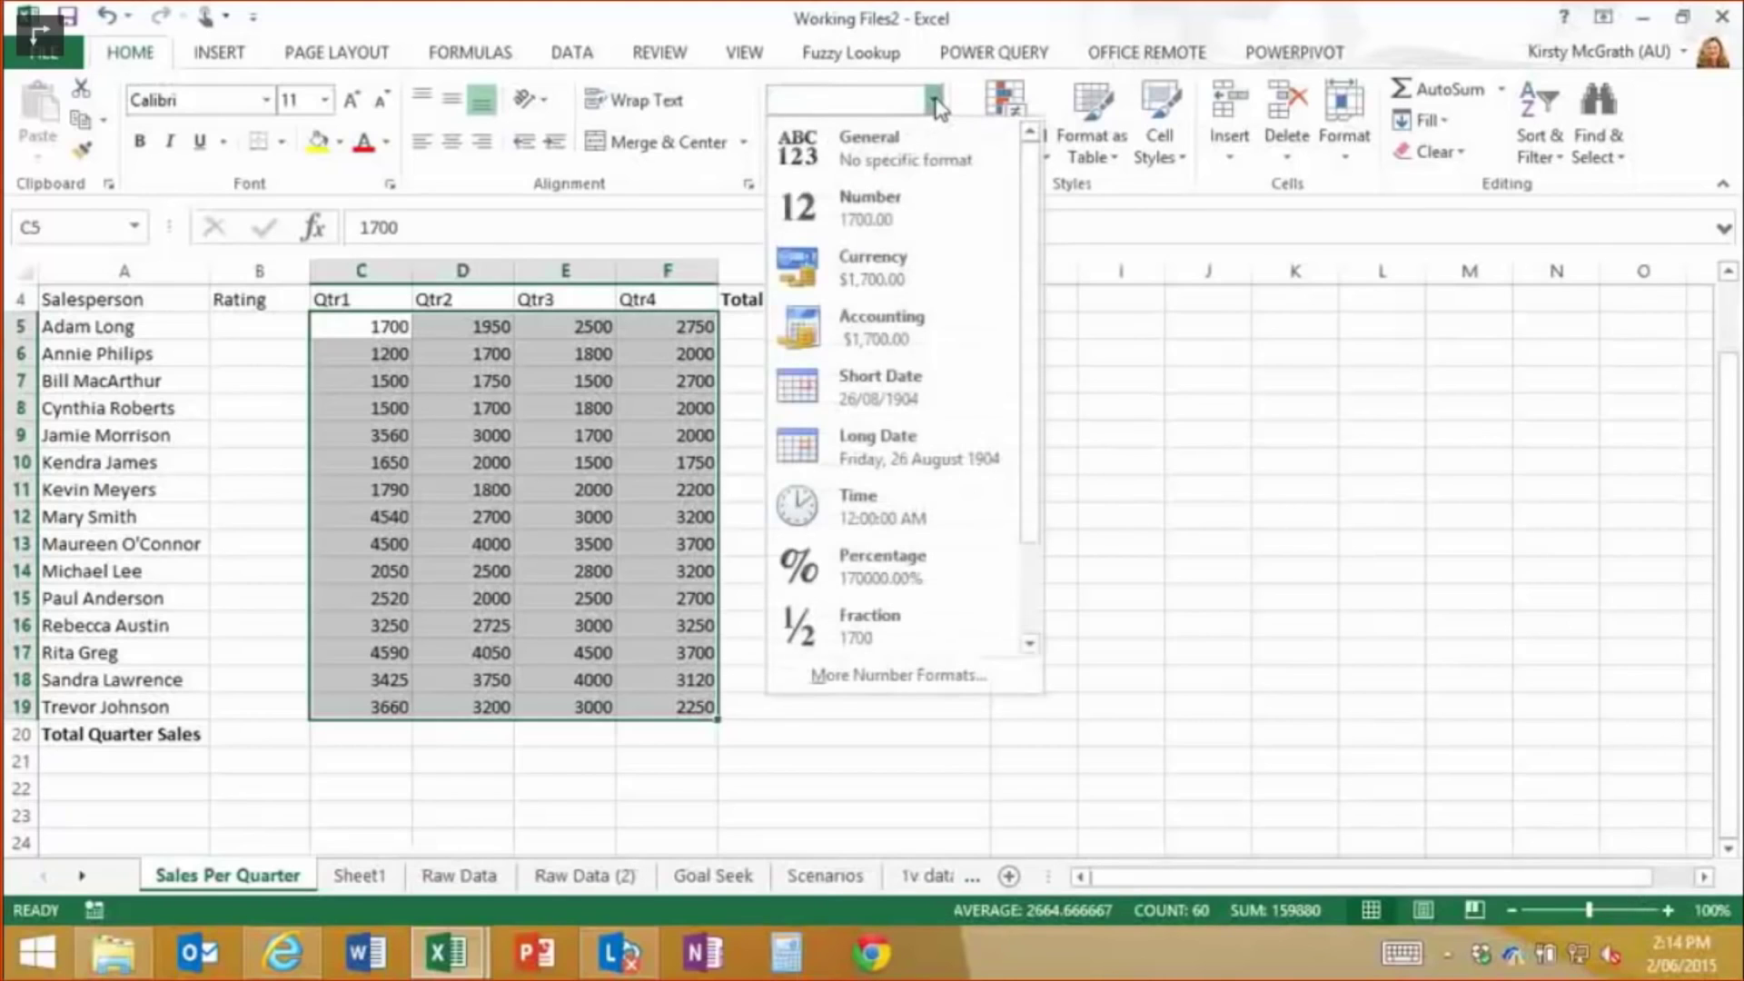
{"action": "left_click", "coordinate": [935, 101]}
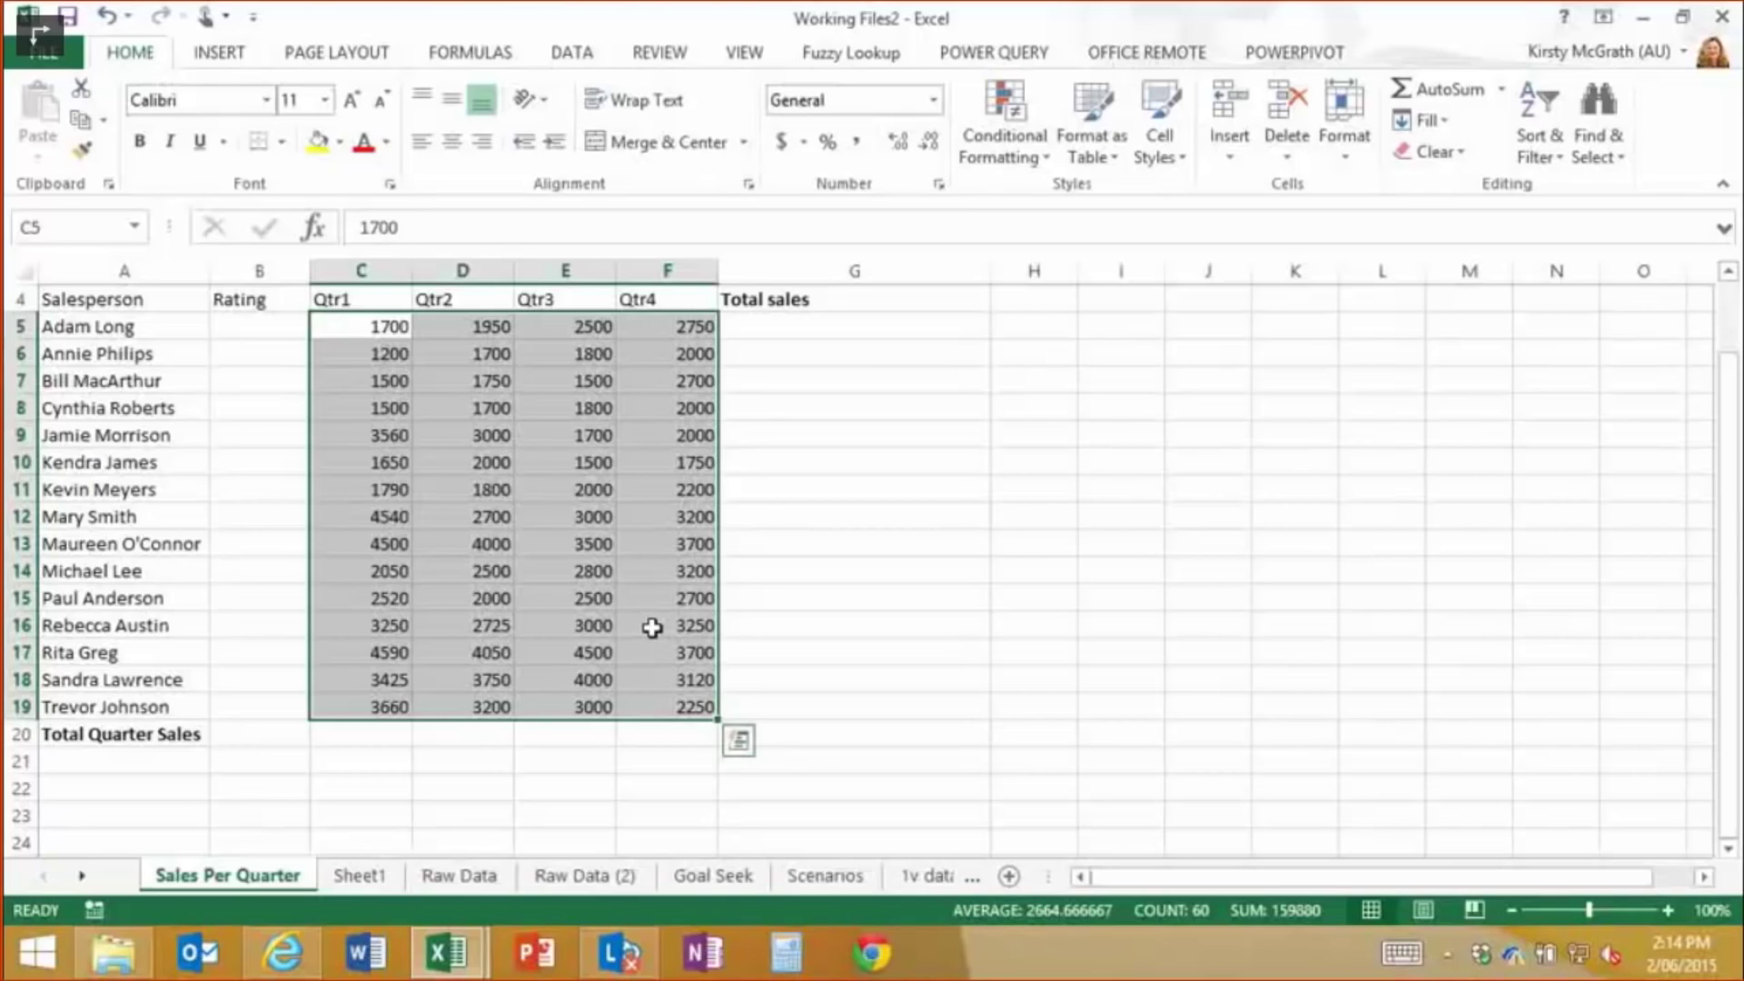
{"action": "key", "text": "ctrl+shift+2"}
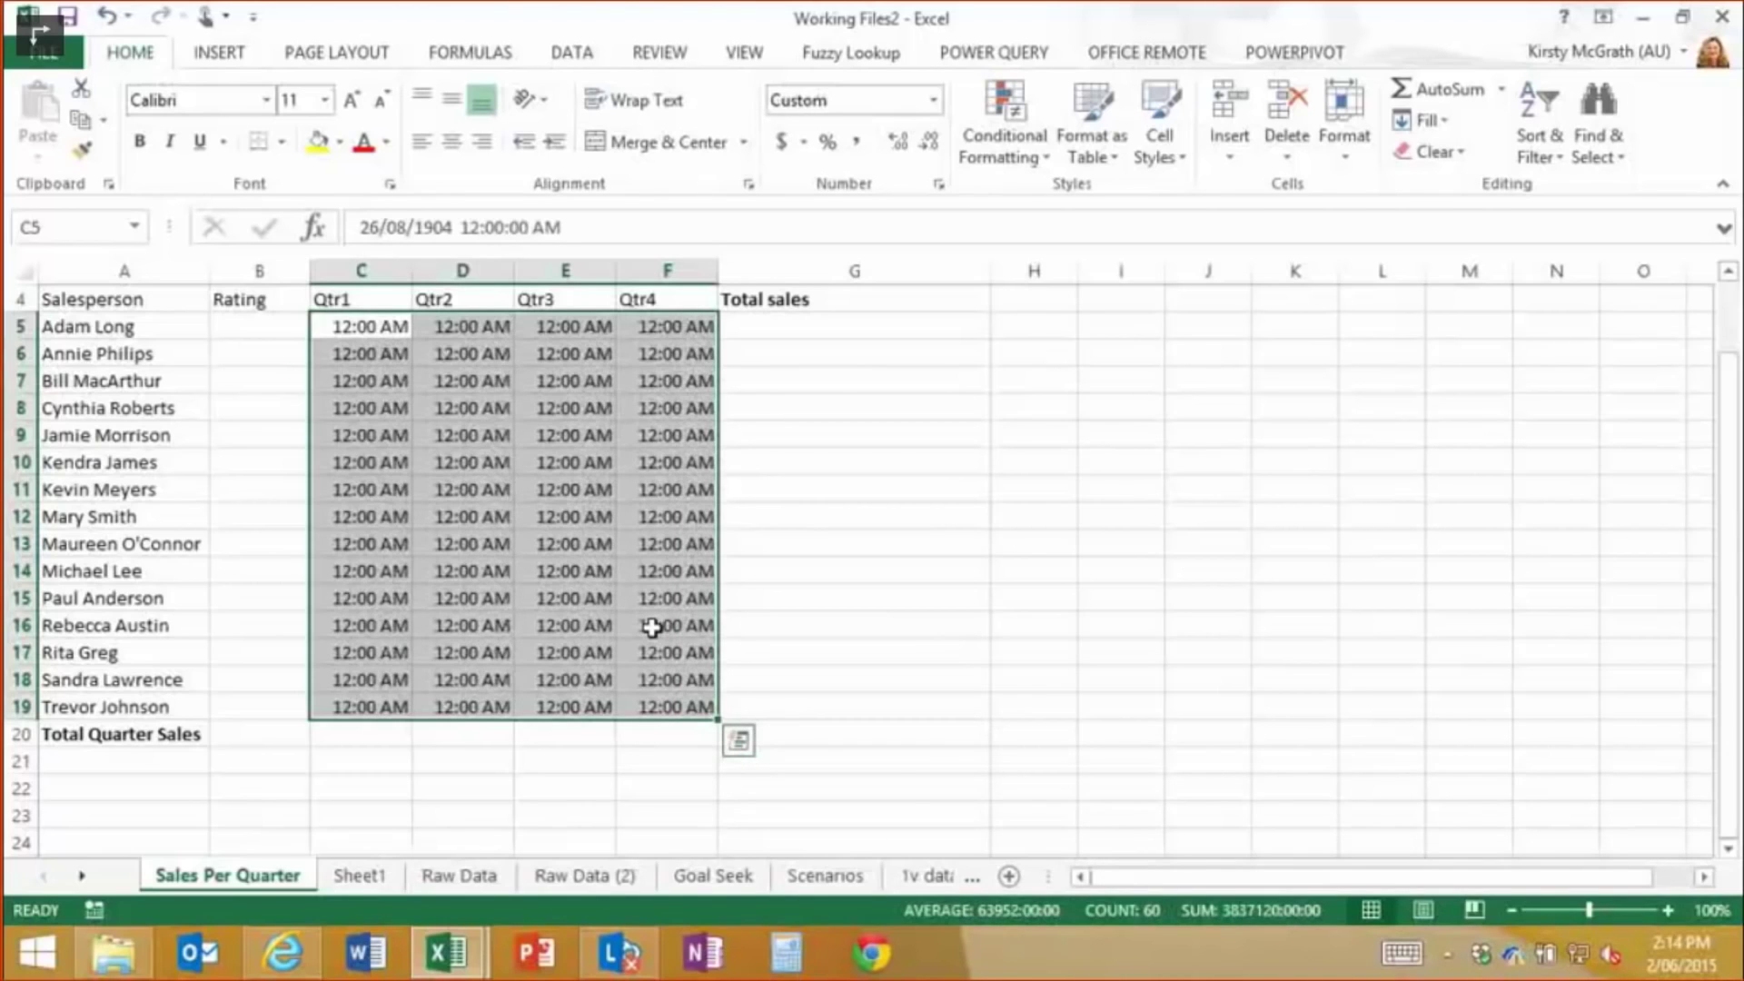
{"action": "key", "text": "ctrl+shift+3"}
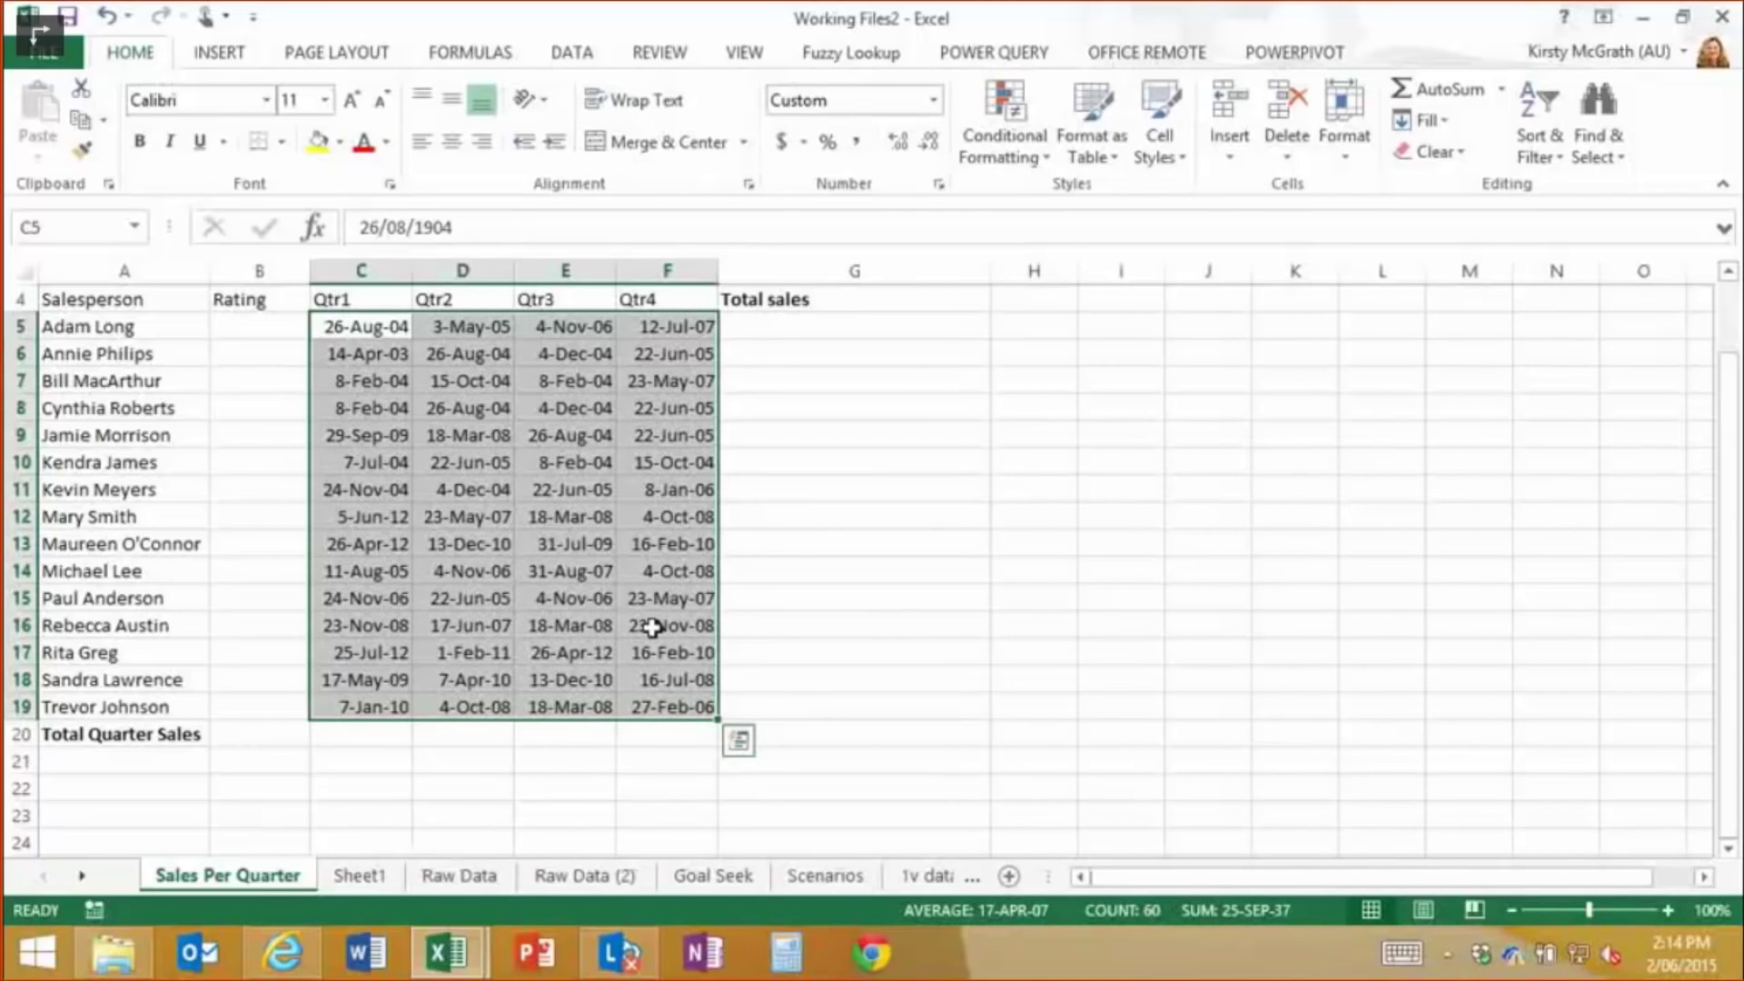
Cycle the quarterly figures C5:F19 through the currency, percentage and scientific number formats
{"action": "key", "text": "ctrl+shift+4"}
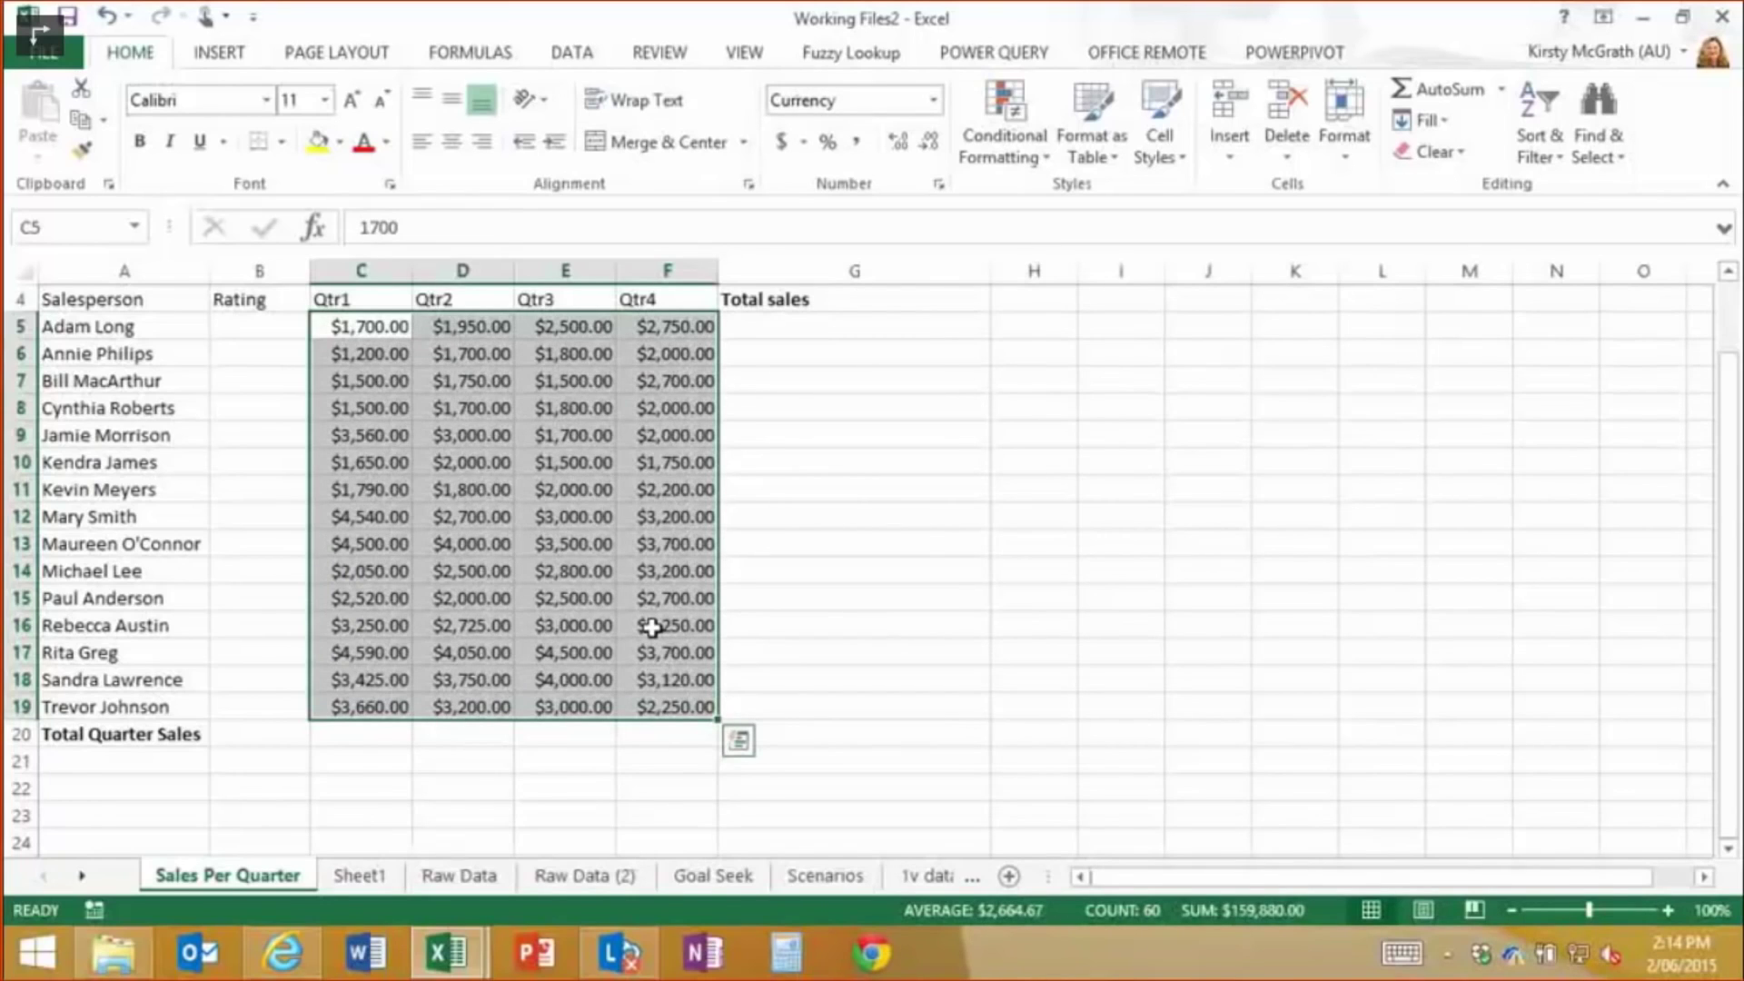
{"action": "key", "text": "ctrl+shift+5"}
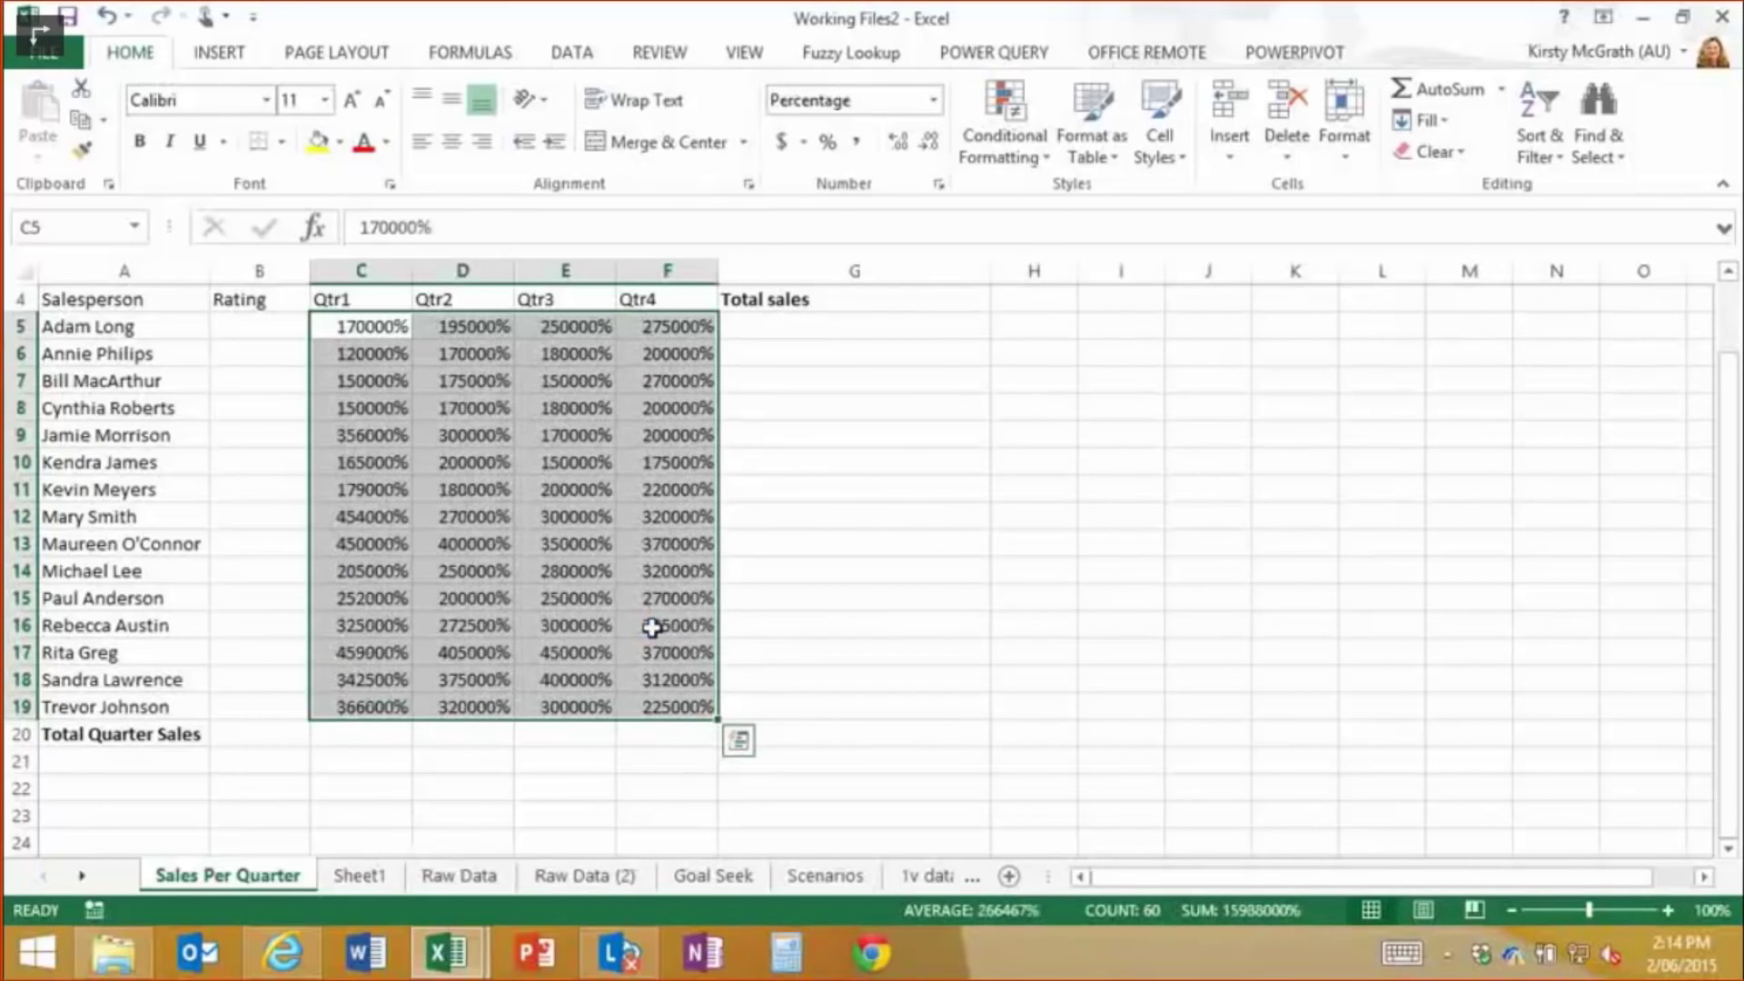
{"action": "key", "text": "ctrl+shift+6"}
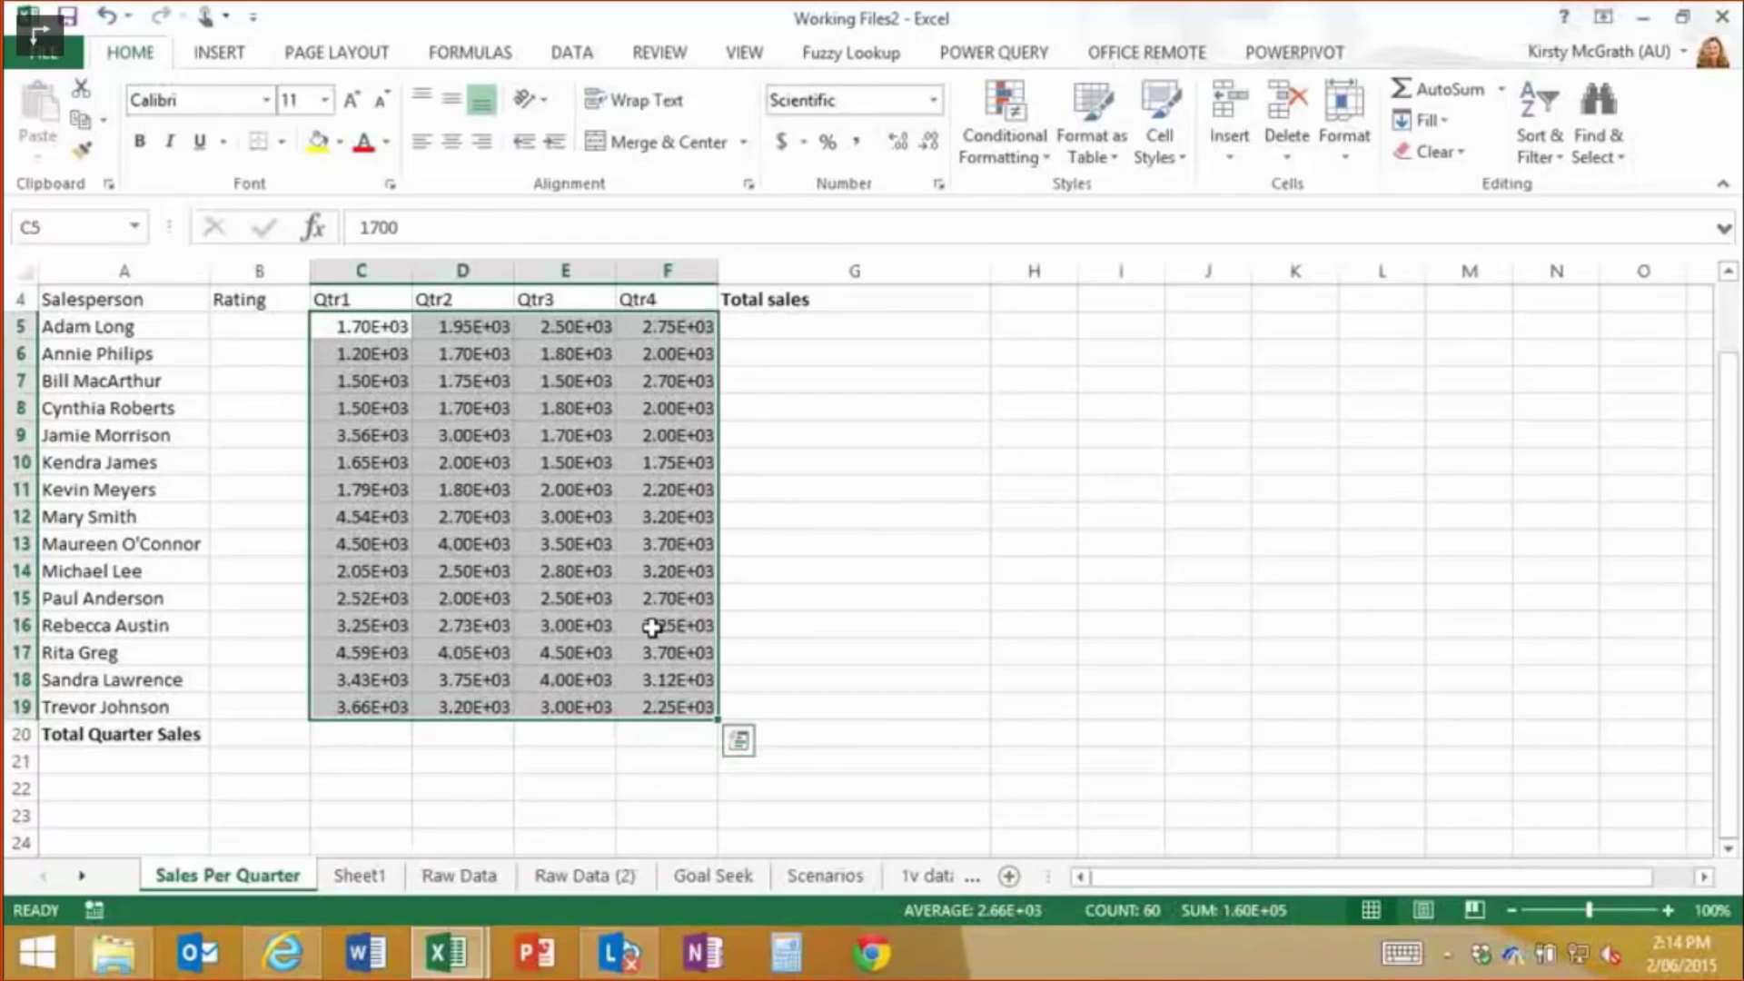
Alternate C5:F19 between the two-decimal number format and the time format, and finish with the currency format
{"action": "key", "text": "ctrl+shift+1"}
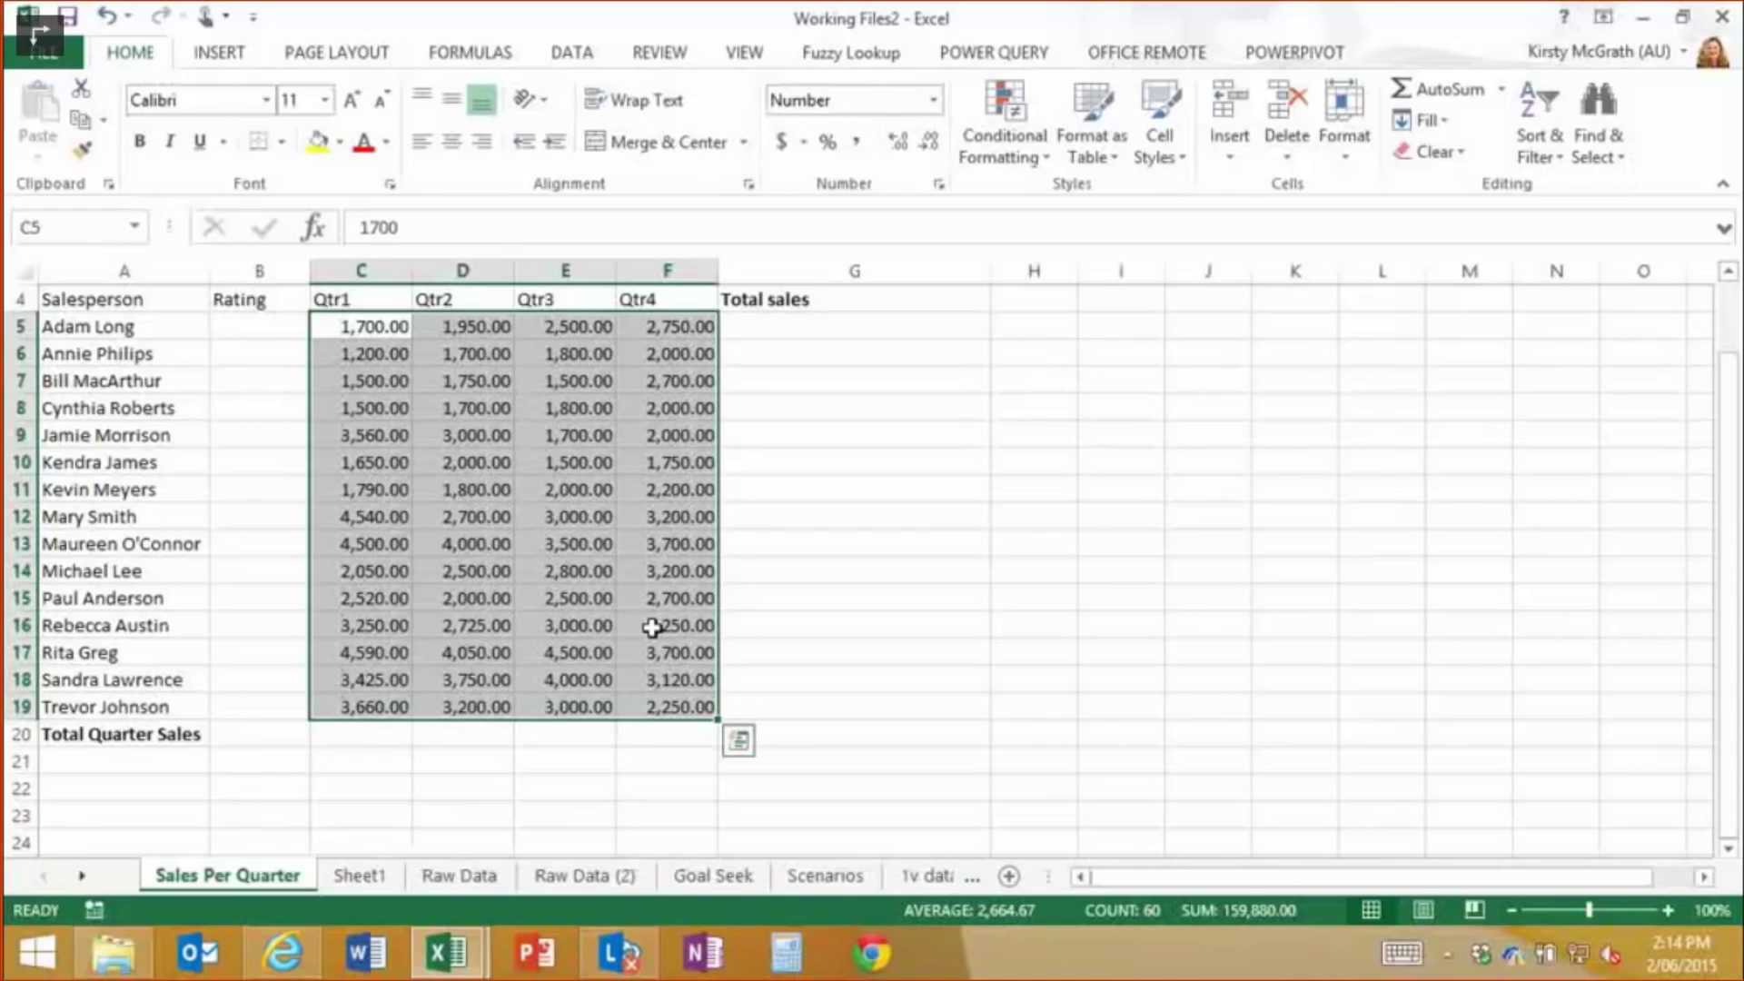
{"action": "key", "text": "ctrl+shift+2"}
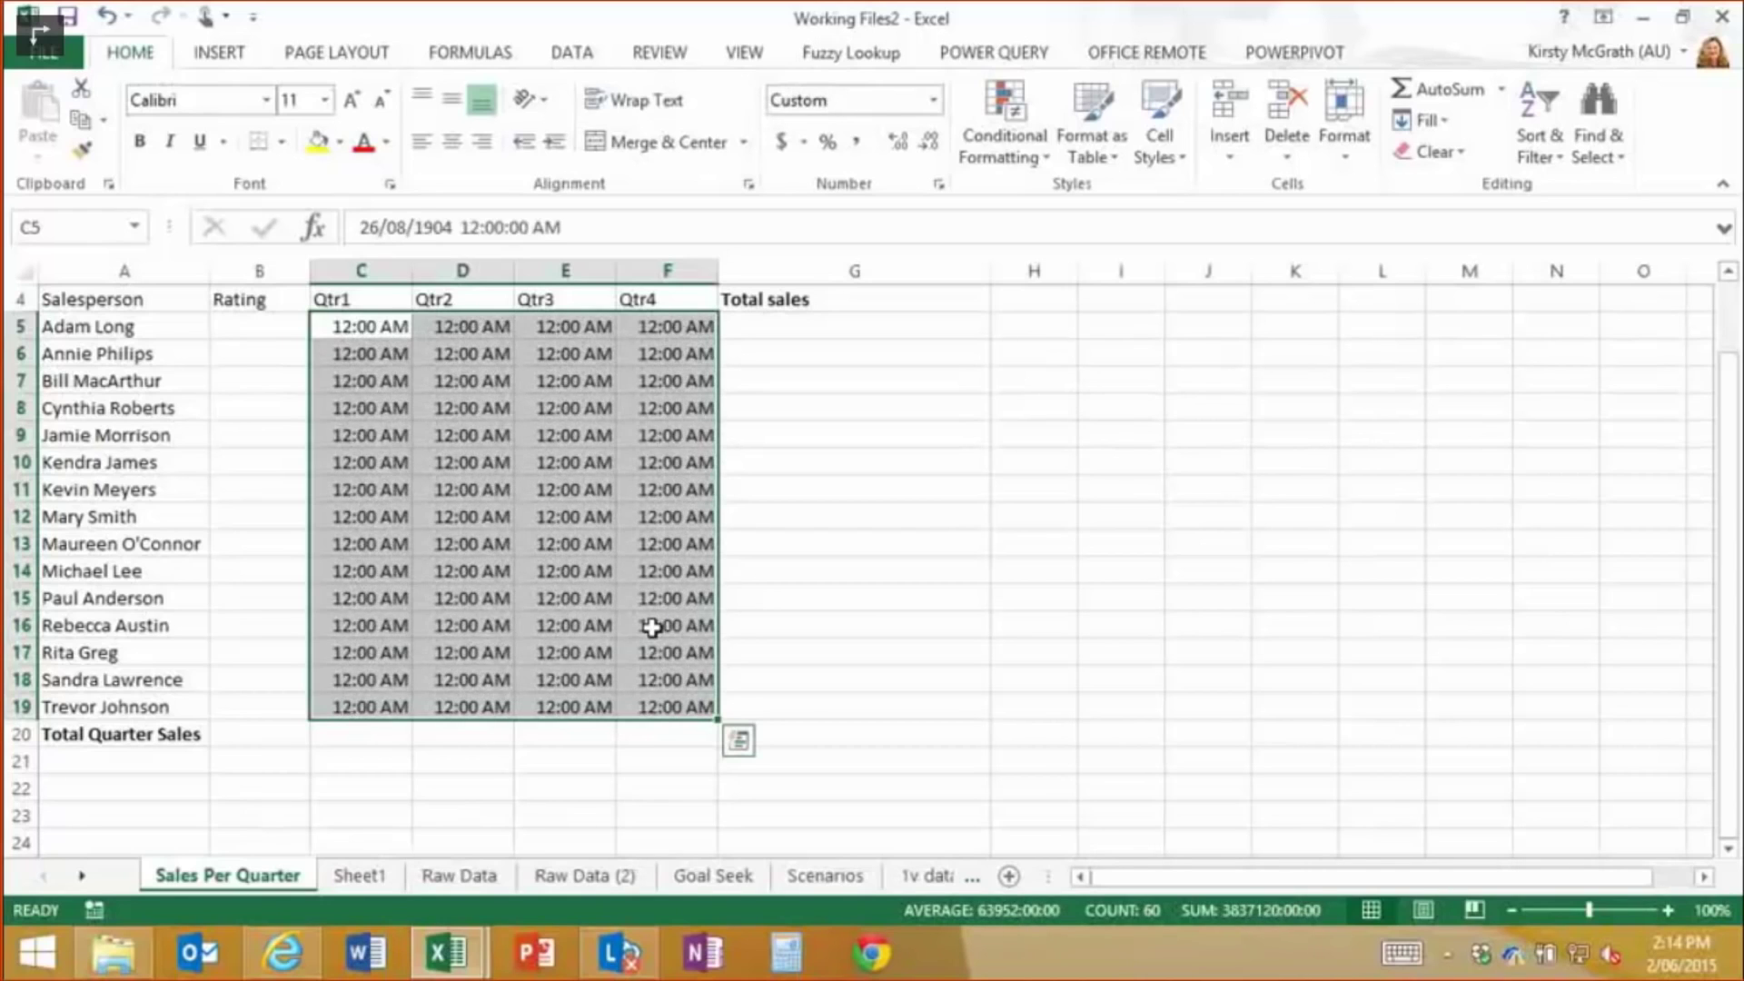
{"action": "key", "text": "ctrl+shift+1"}
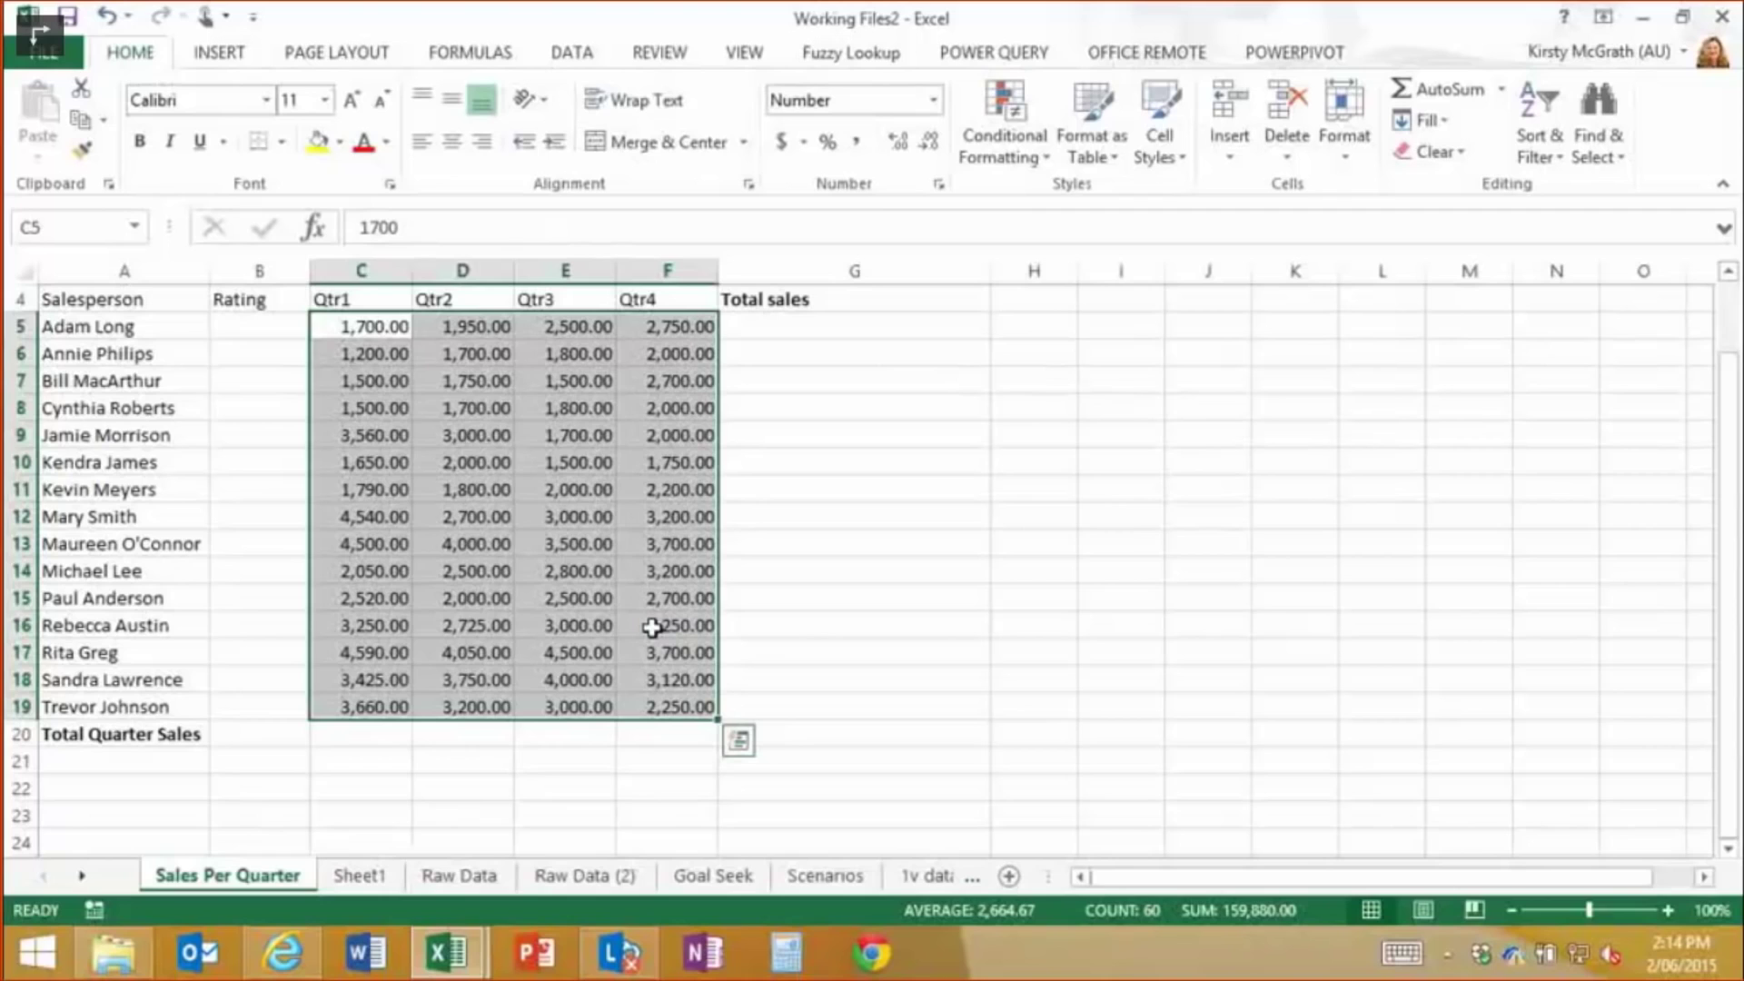
{"action": "key", "text": "ctrl+shift+4"}
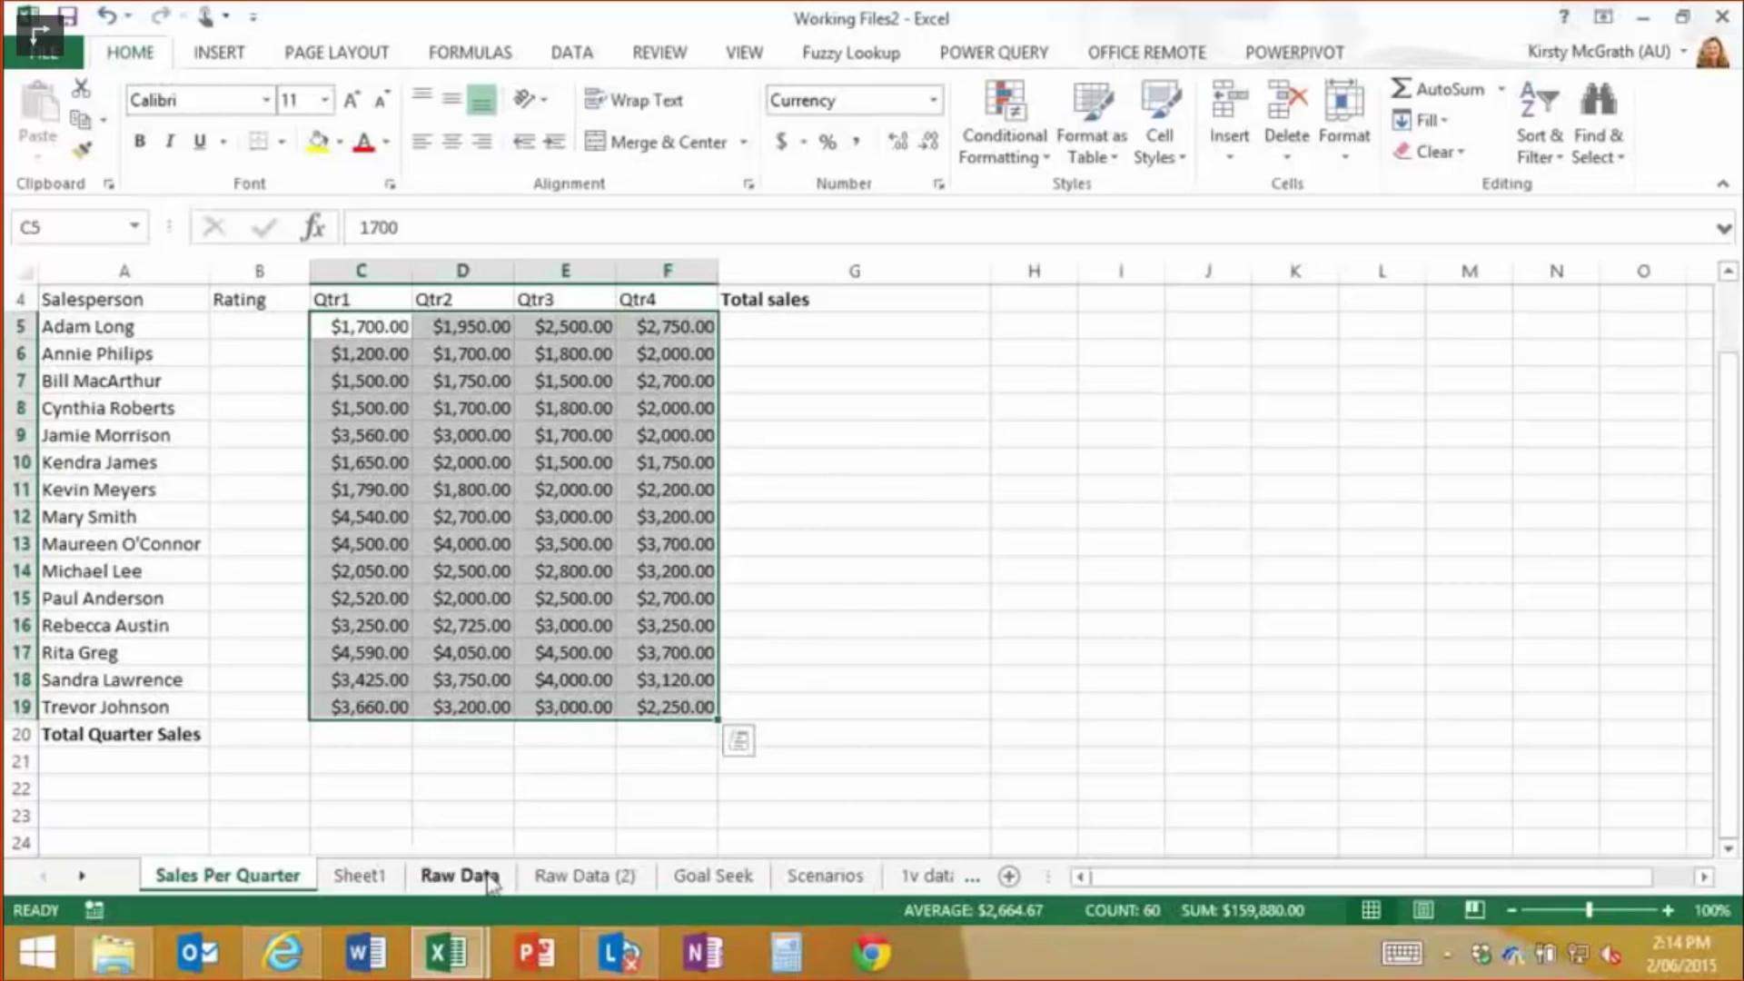
Enter the times 9:30 in D22 and 12:30 in E22 below the sales table
{"action": "left_click", "coordinate": [448, 787]}
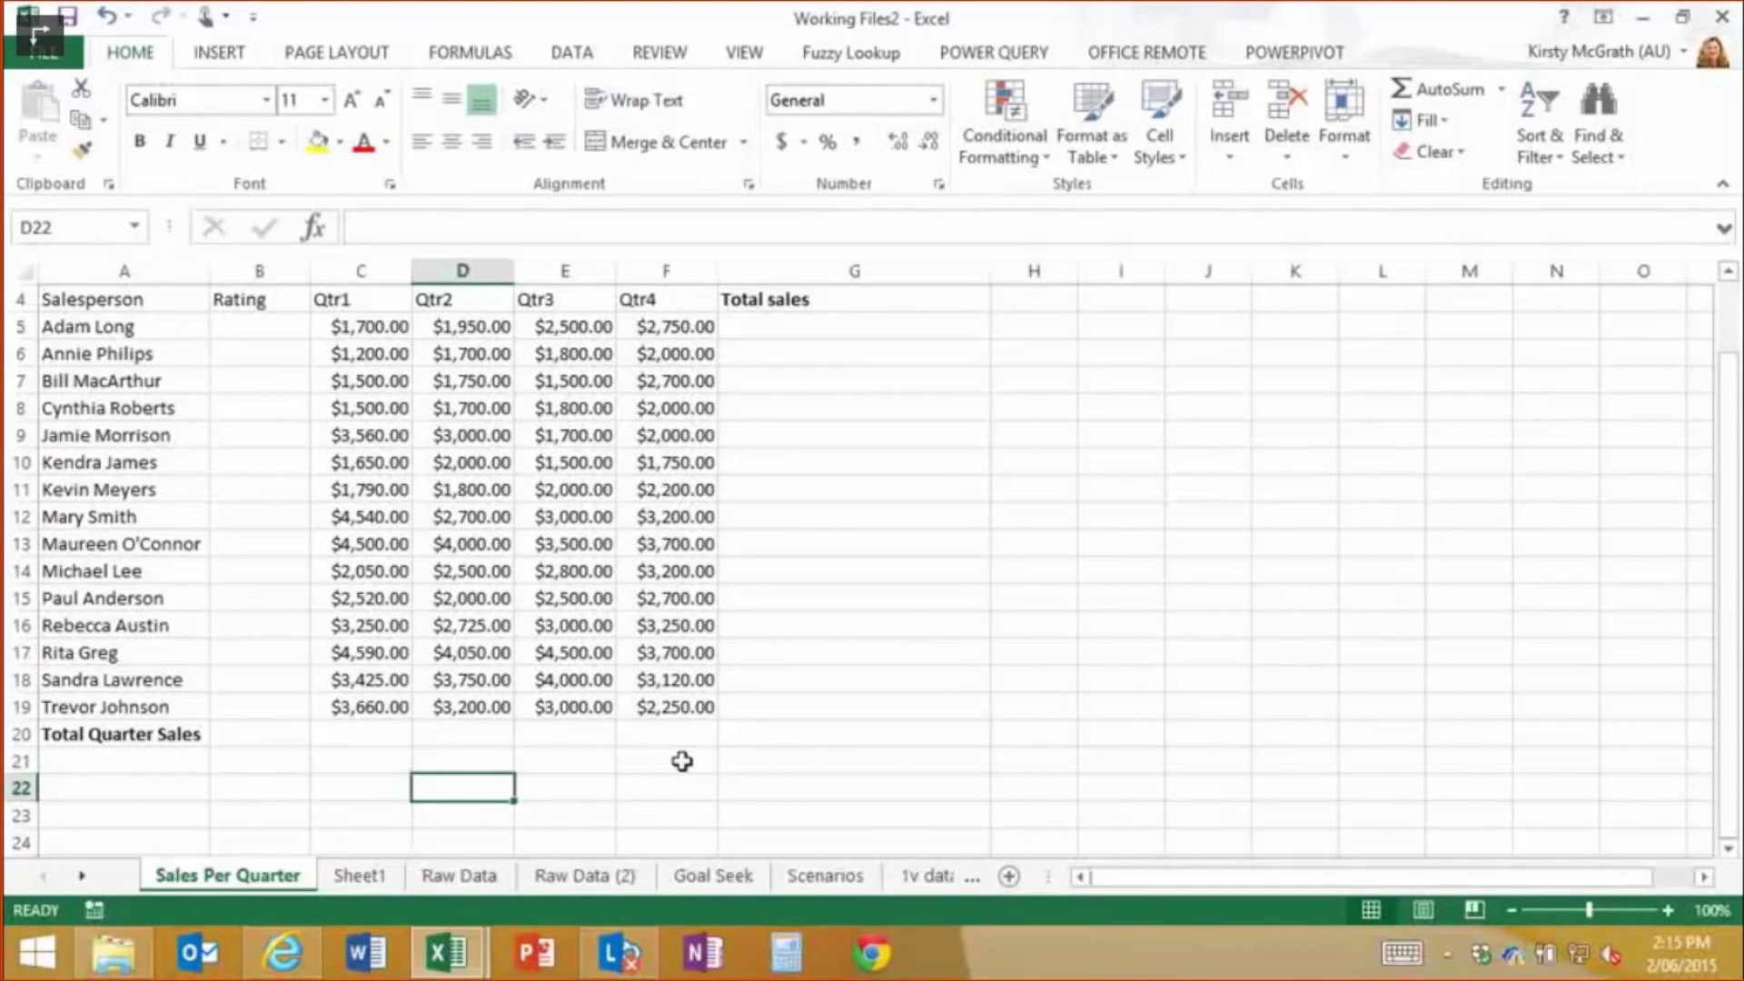
{"action": "type", "text": "9:30"}
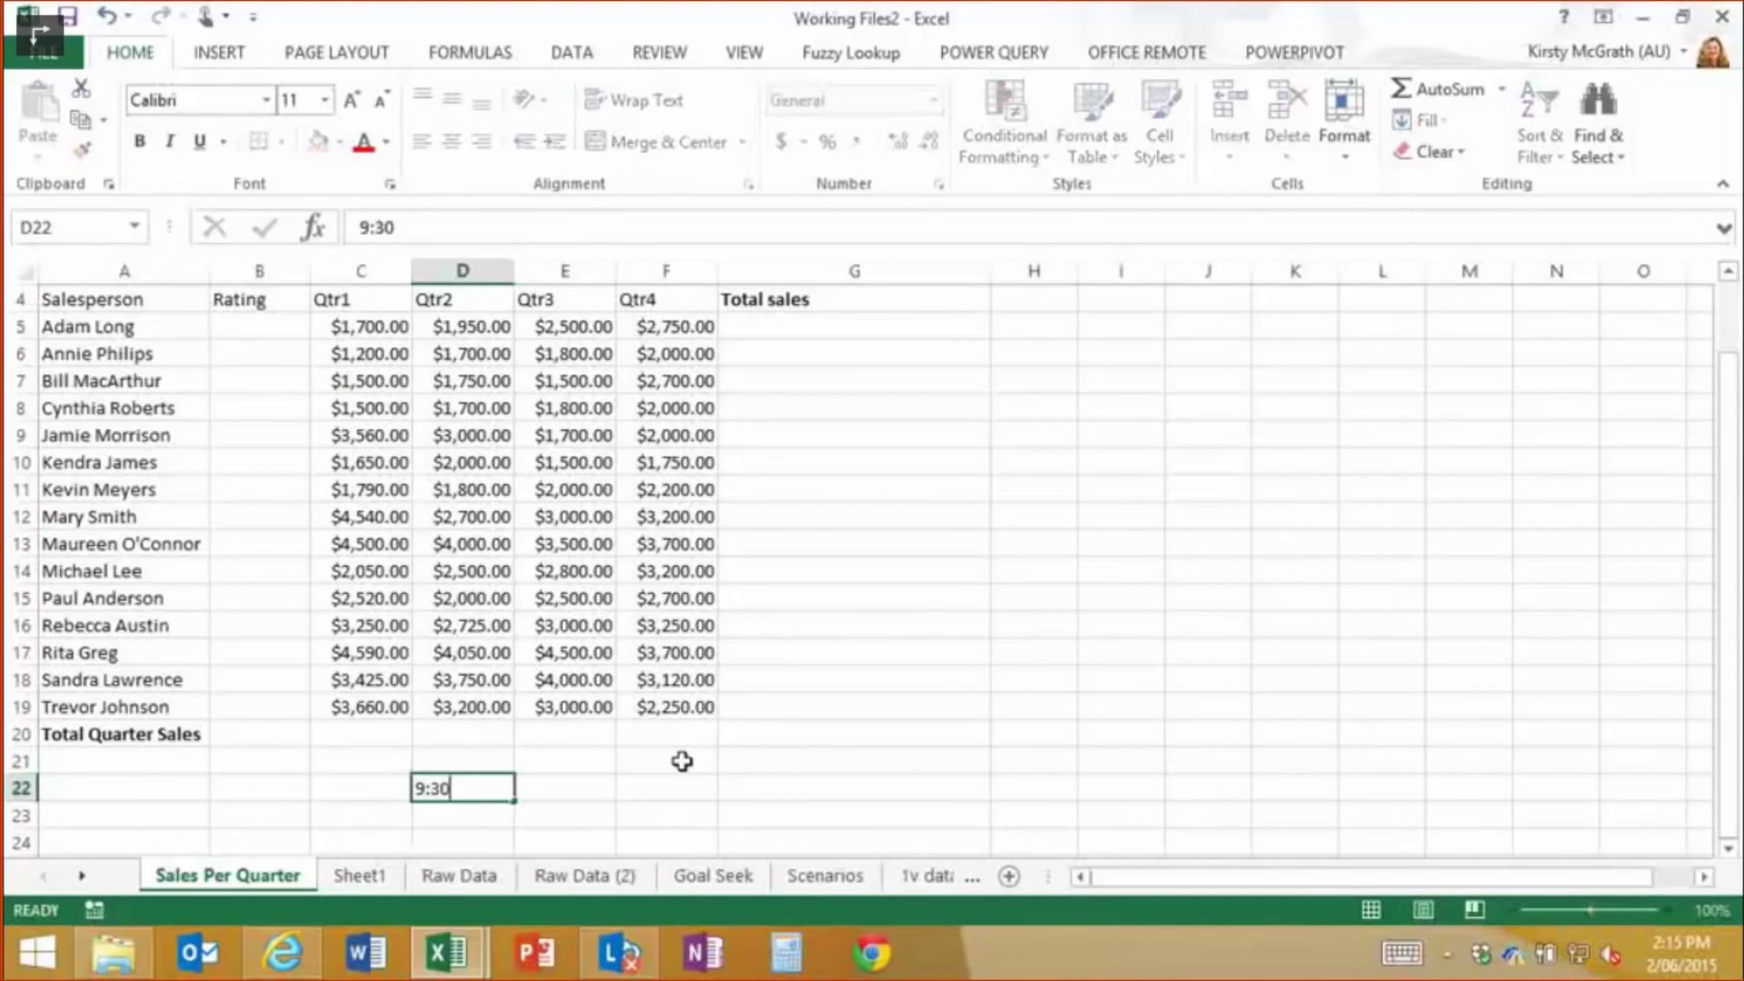
{"action": "key", "text": "Tab"}
{"action": "type", "text": "12:30"}
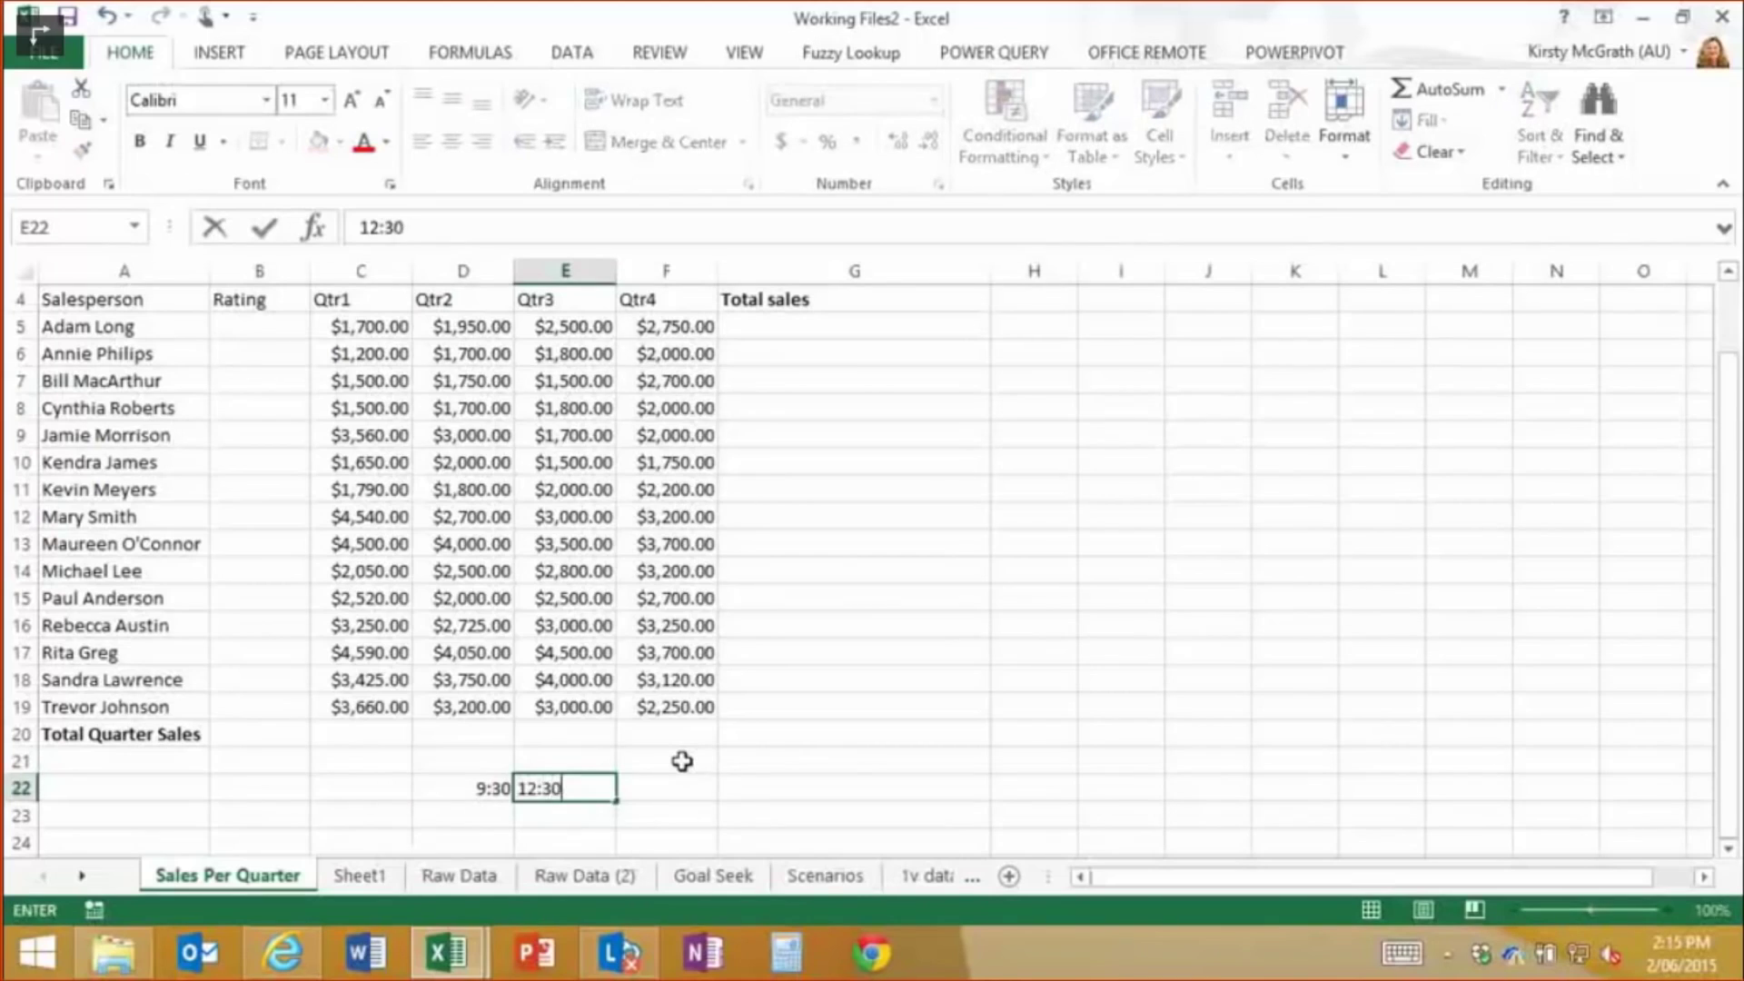
{"action": "key", "text": "Tab"}
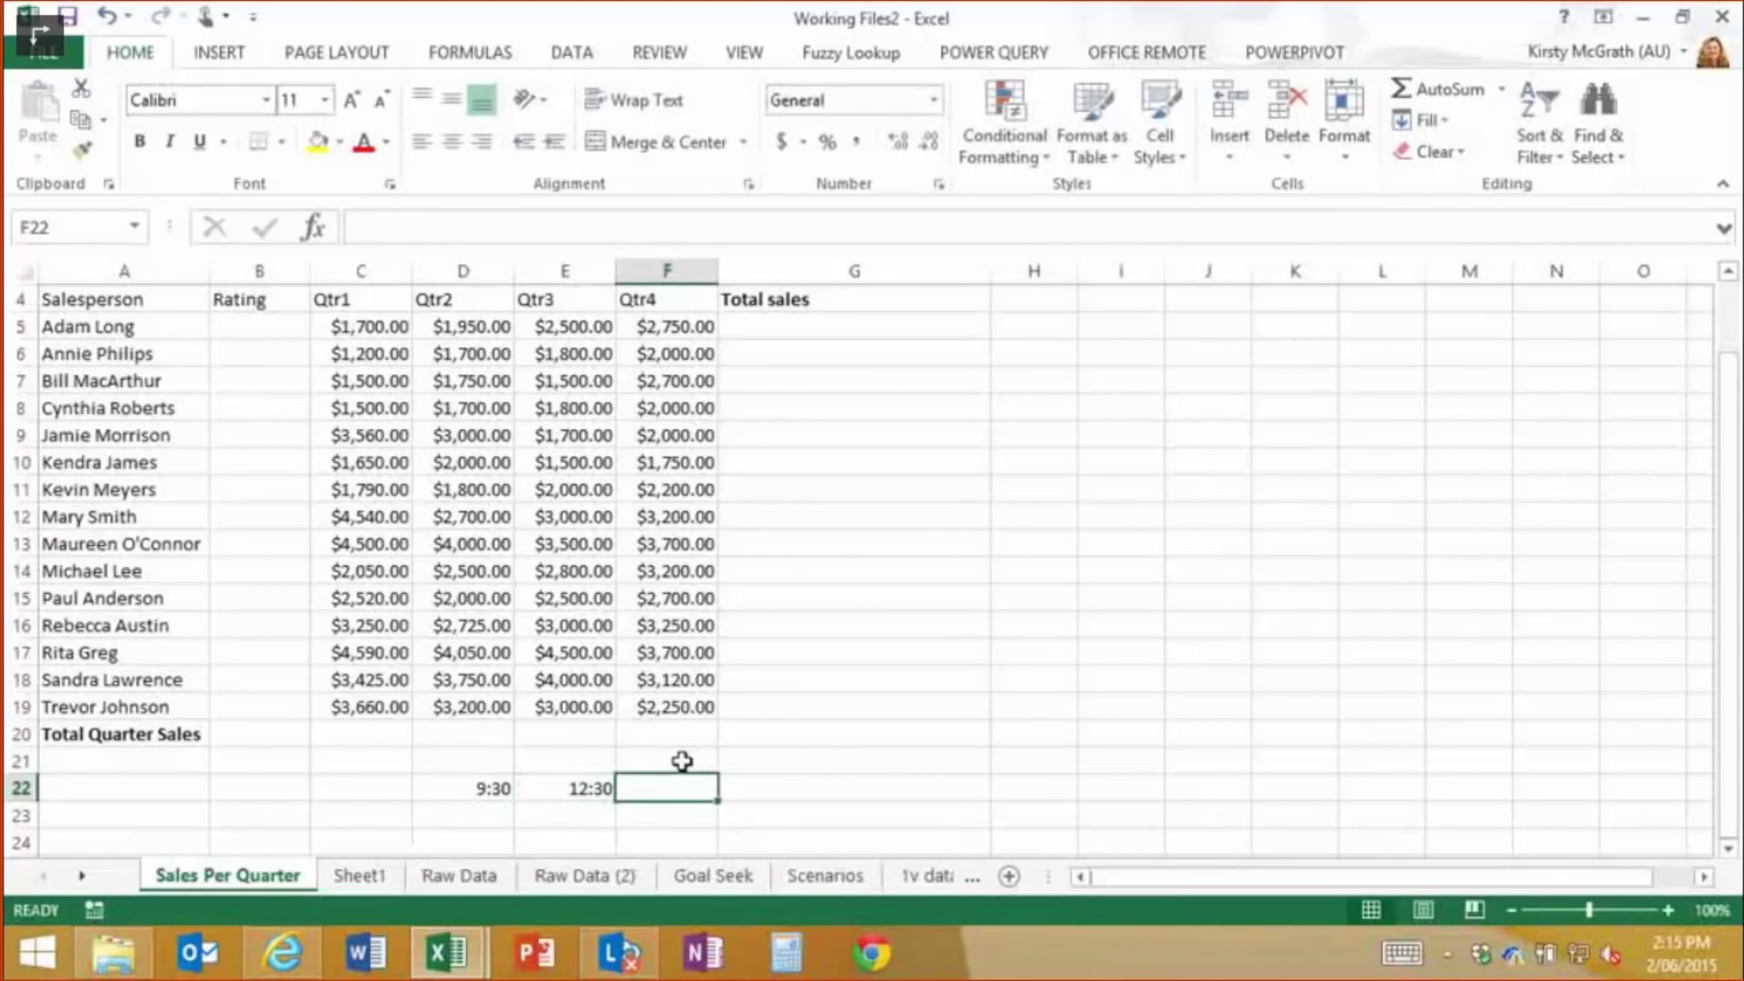
Calculate the hours between the two times in F22 with the formula =(D22-E22)*24
{"action": "type", "text": "="}
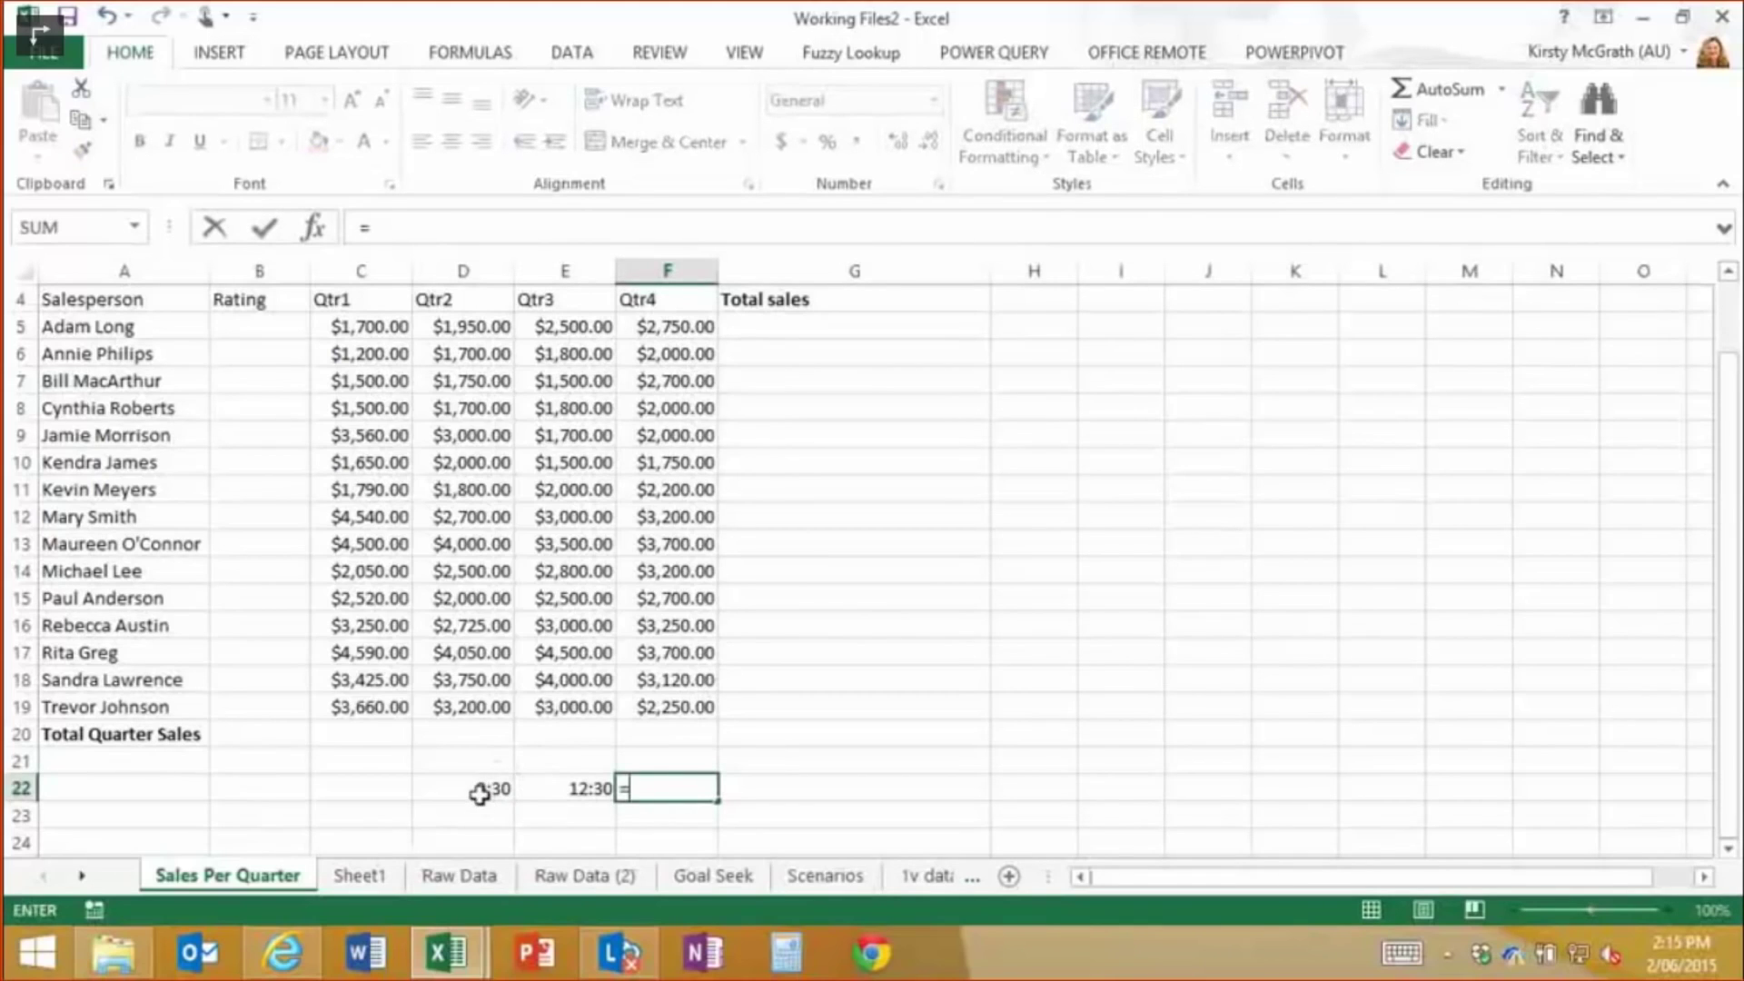
{"action": "left_click", "coordinate": [479, 790]}
{"action": "type", "text": "-"}
{"action": "left_click", "coordinate": [572, 786]}
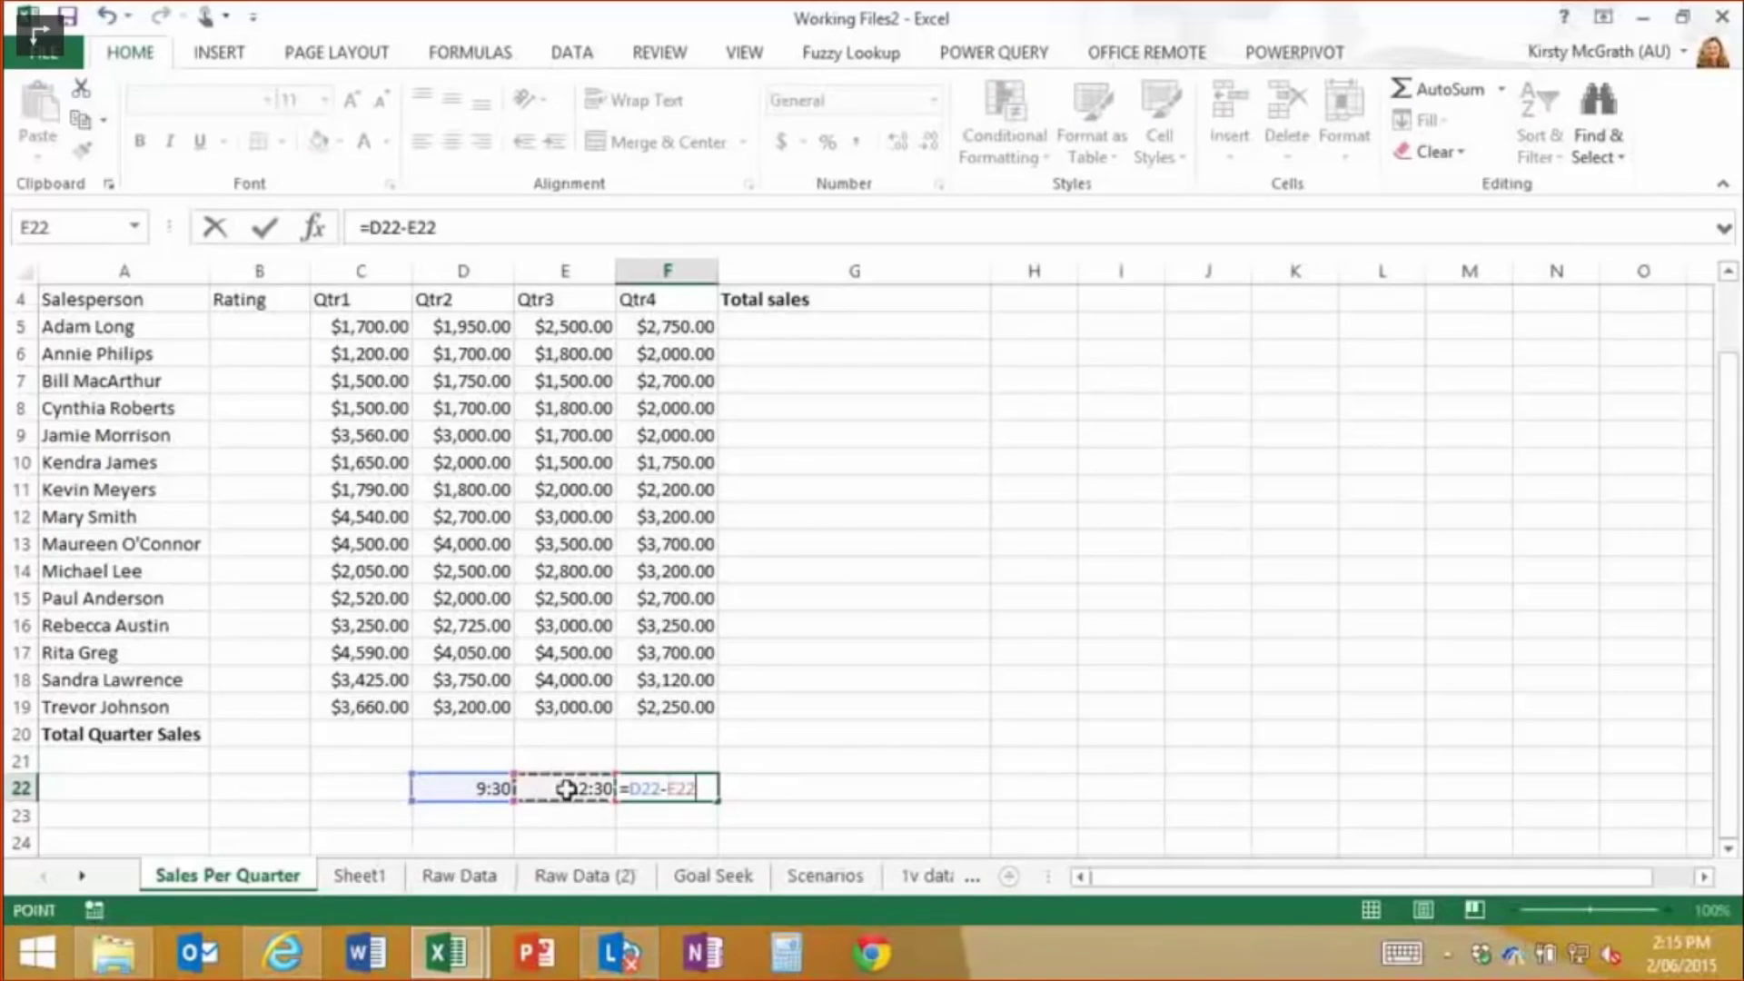
{"action": "left_click", "coordinate": [630, 788]}
{"action": "type", "text": "("}
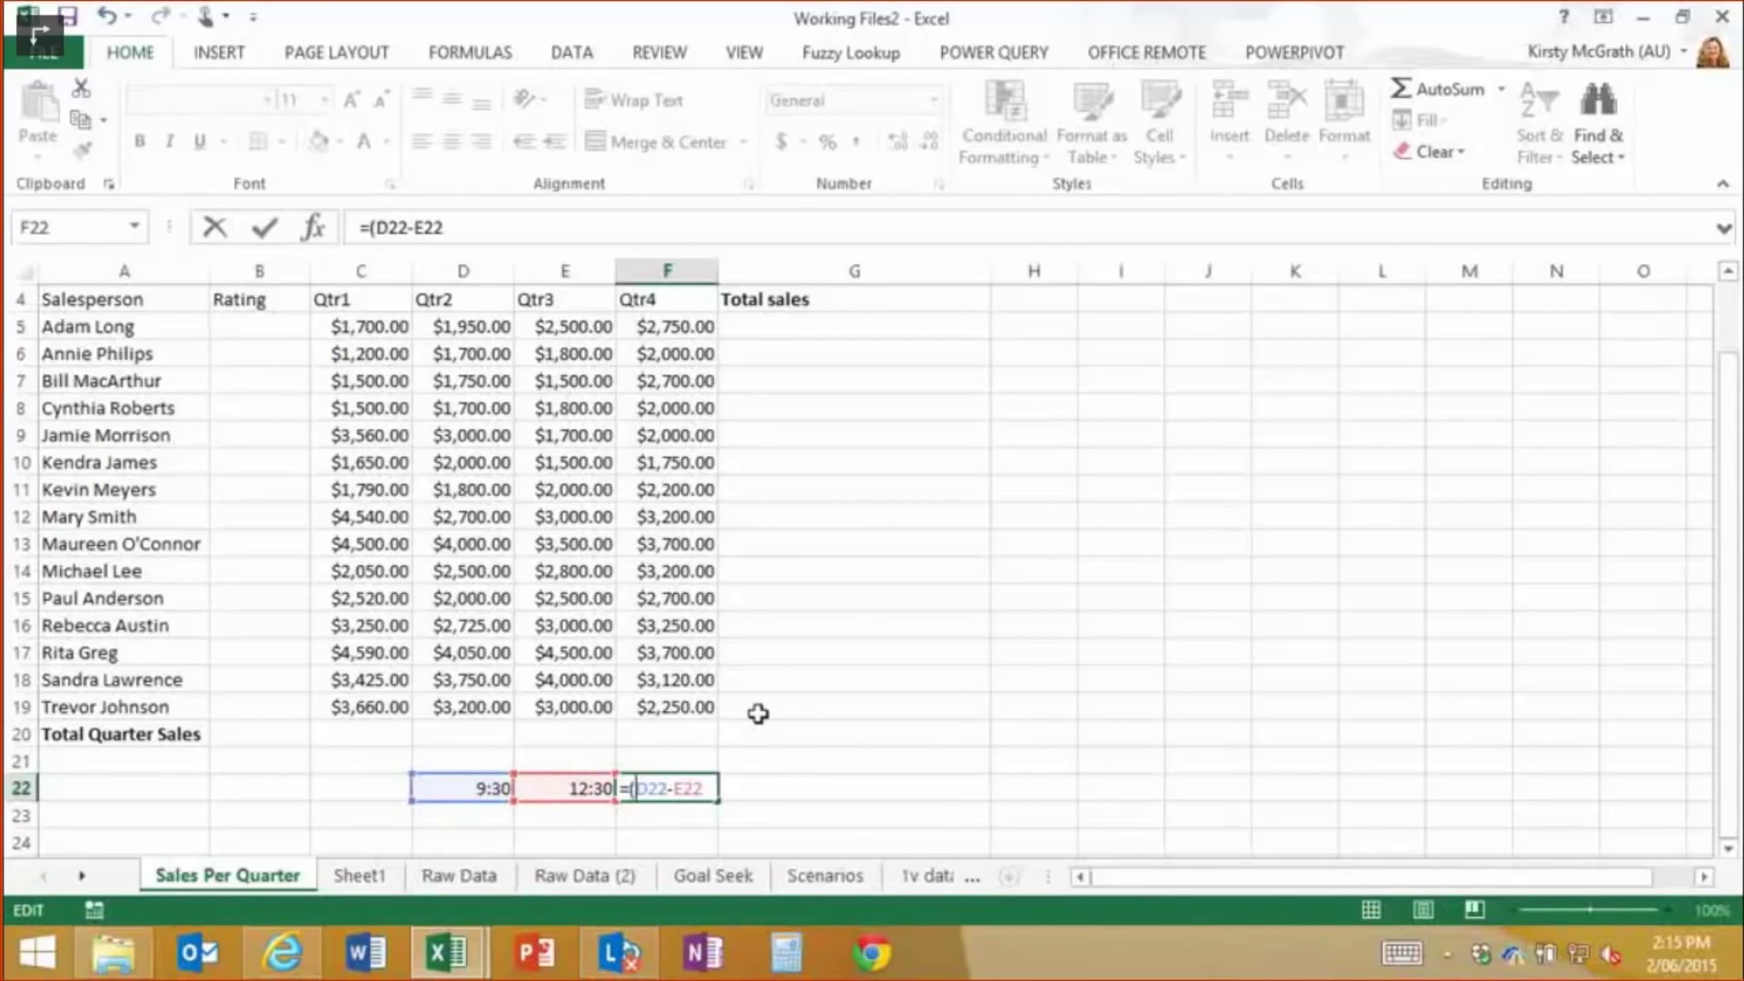
{"action": "key", "text": "ctrl+Right"}
{"action": "key", "text": "ctrl+Right"}
{"action": "type", "text": ")*24"}
{"action": "key", "text": "Return"}
{"action": "key", "text": "Up"}
{"action": "key", "text": "Right"}
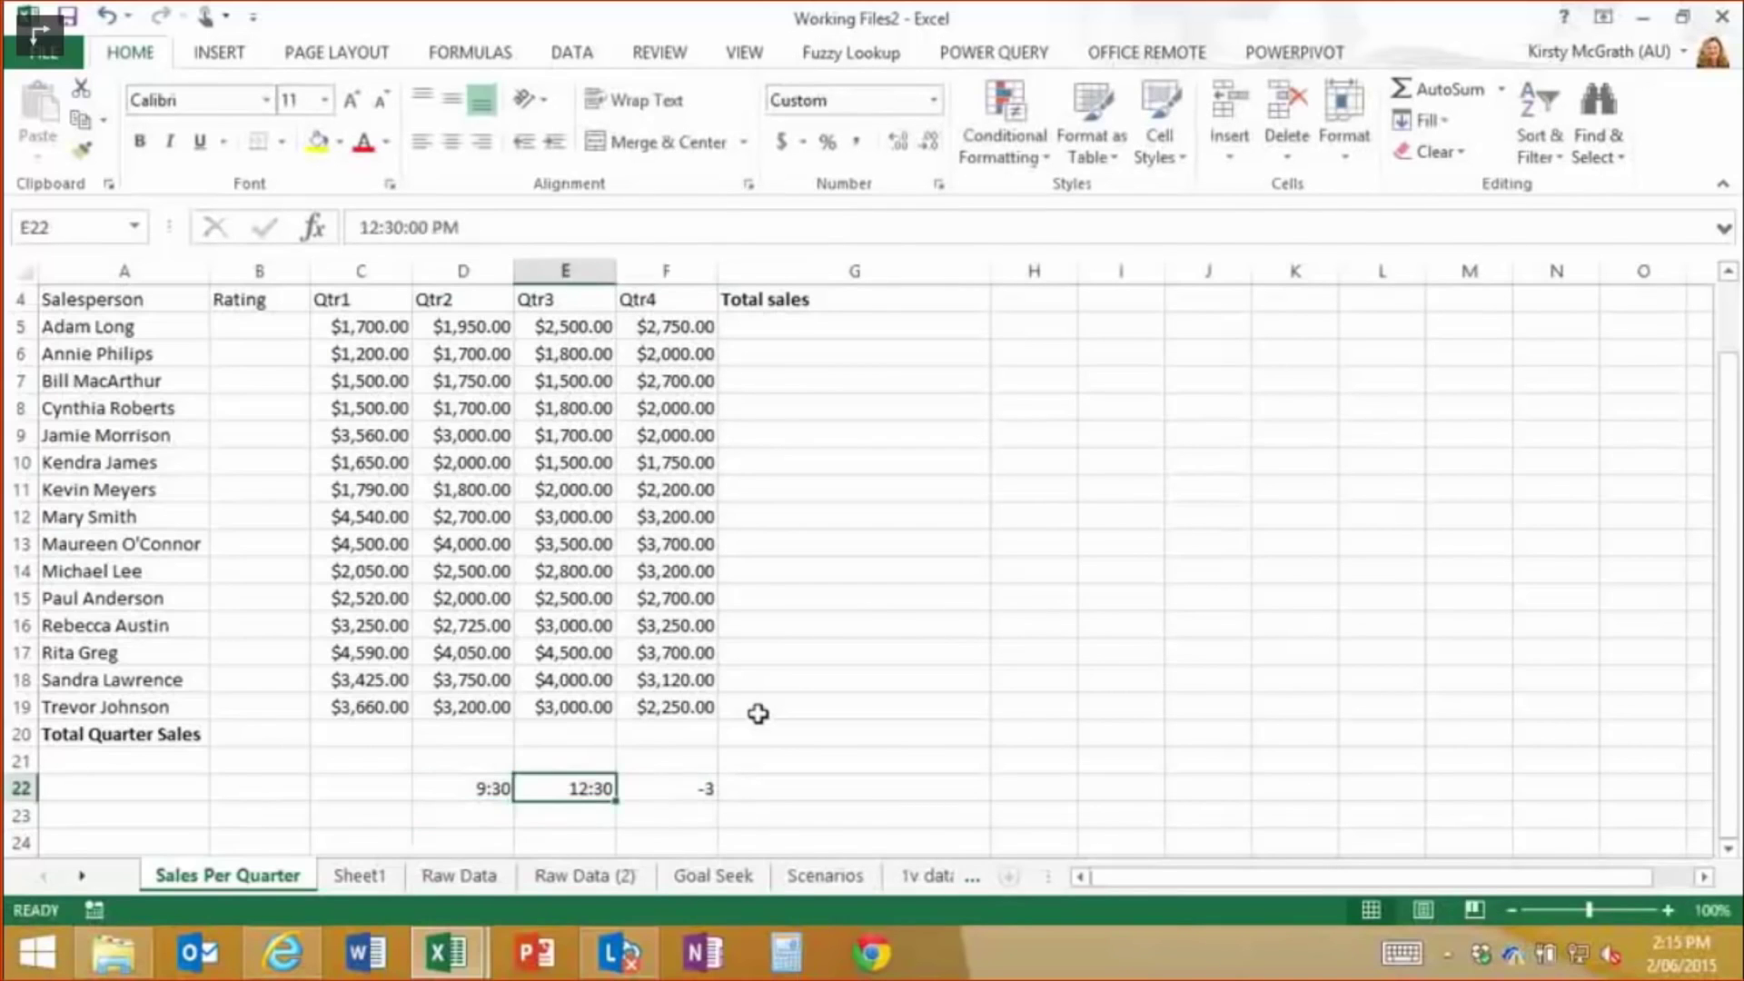
Rewrite the F22 formula to subtract D22 from E22, and decline the suggested formula correction
{"action": "key", "text": "Right"}
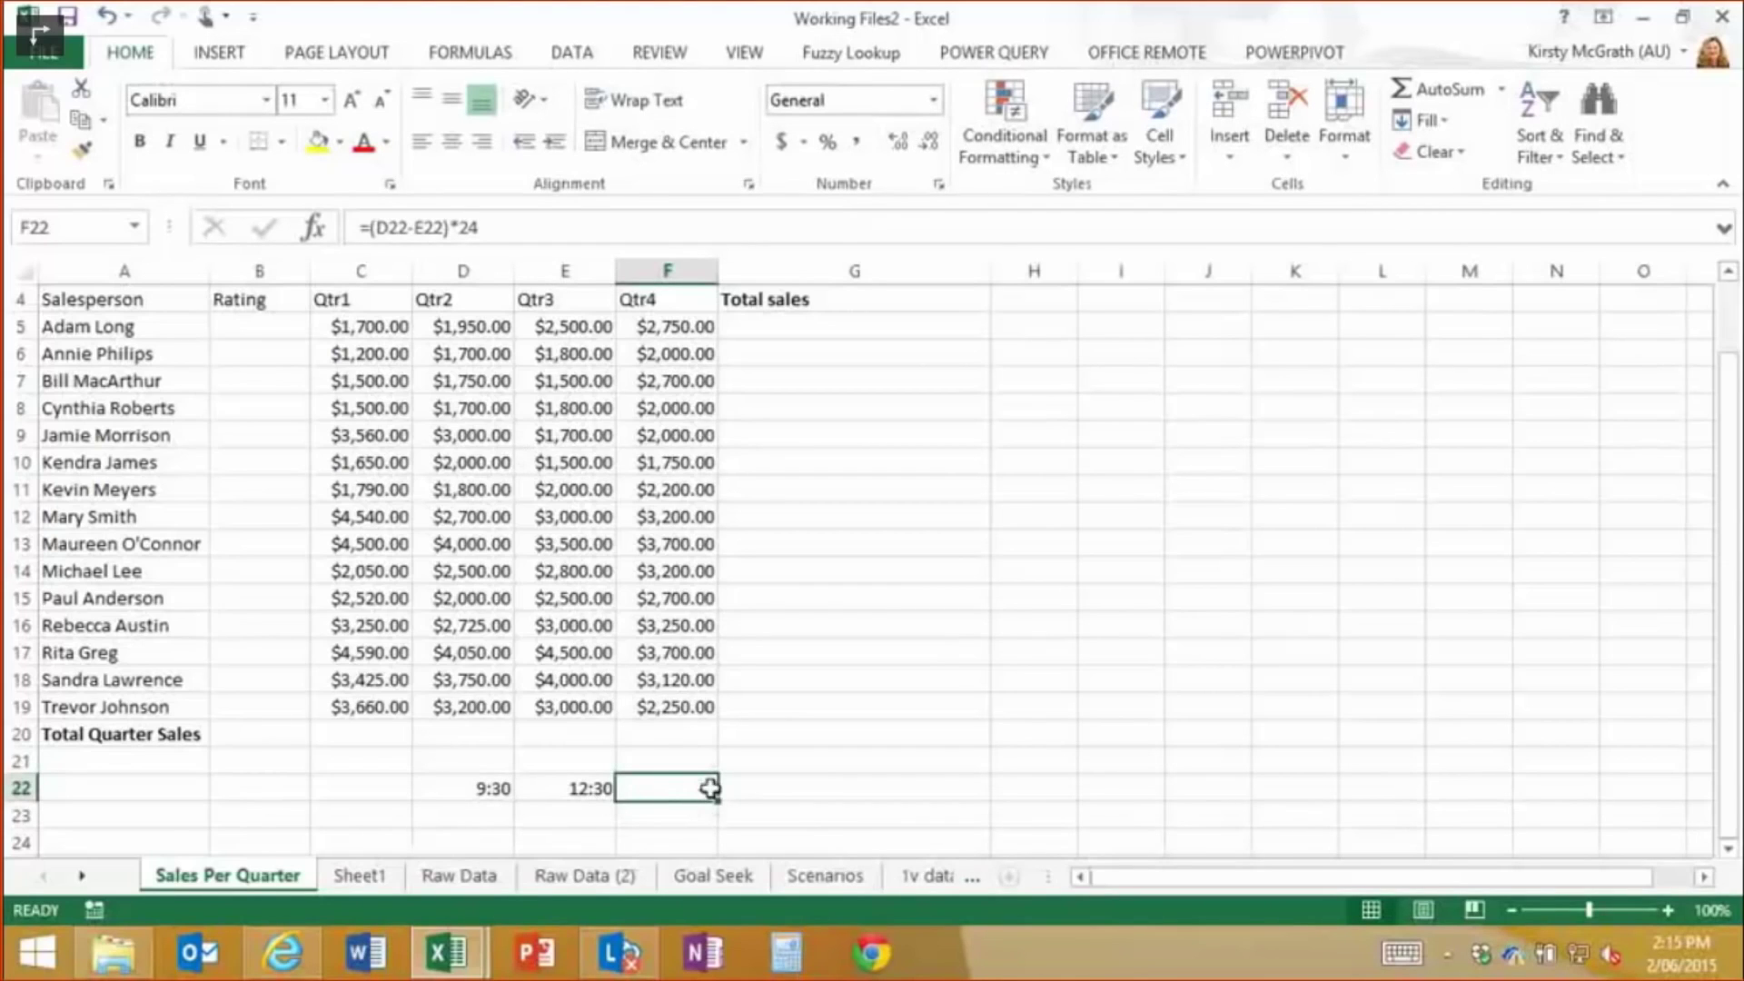
{"action": "type", "text": "="}
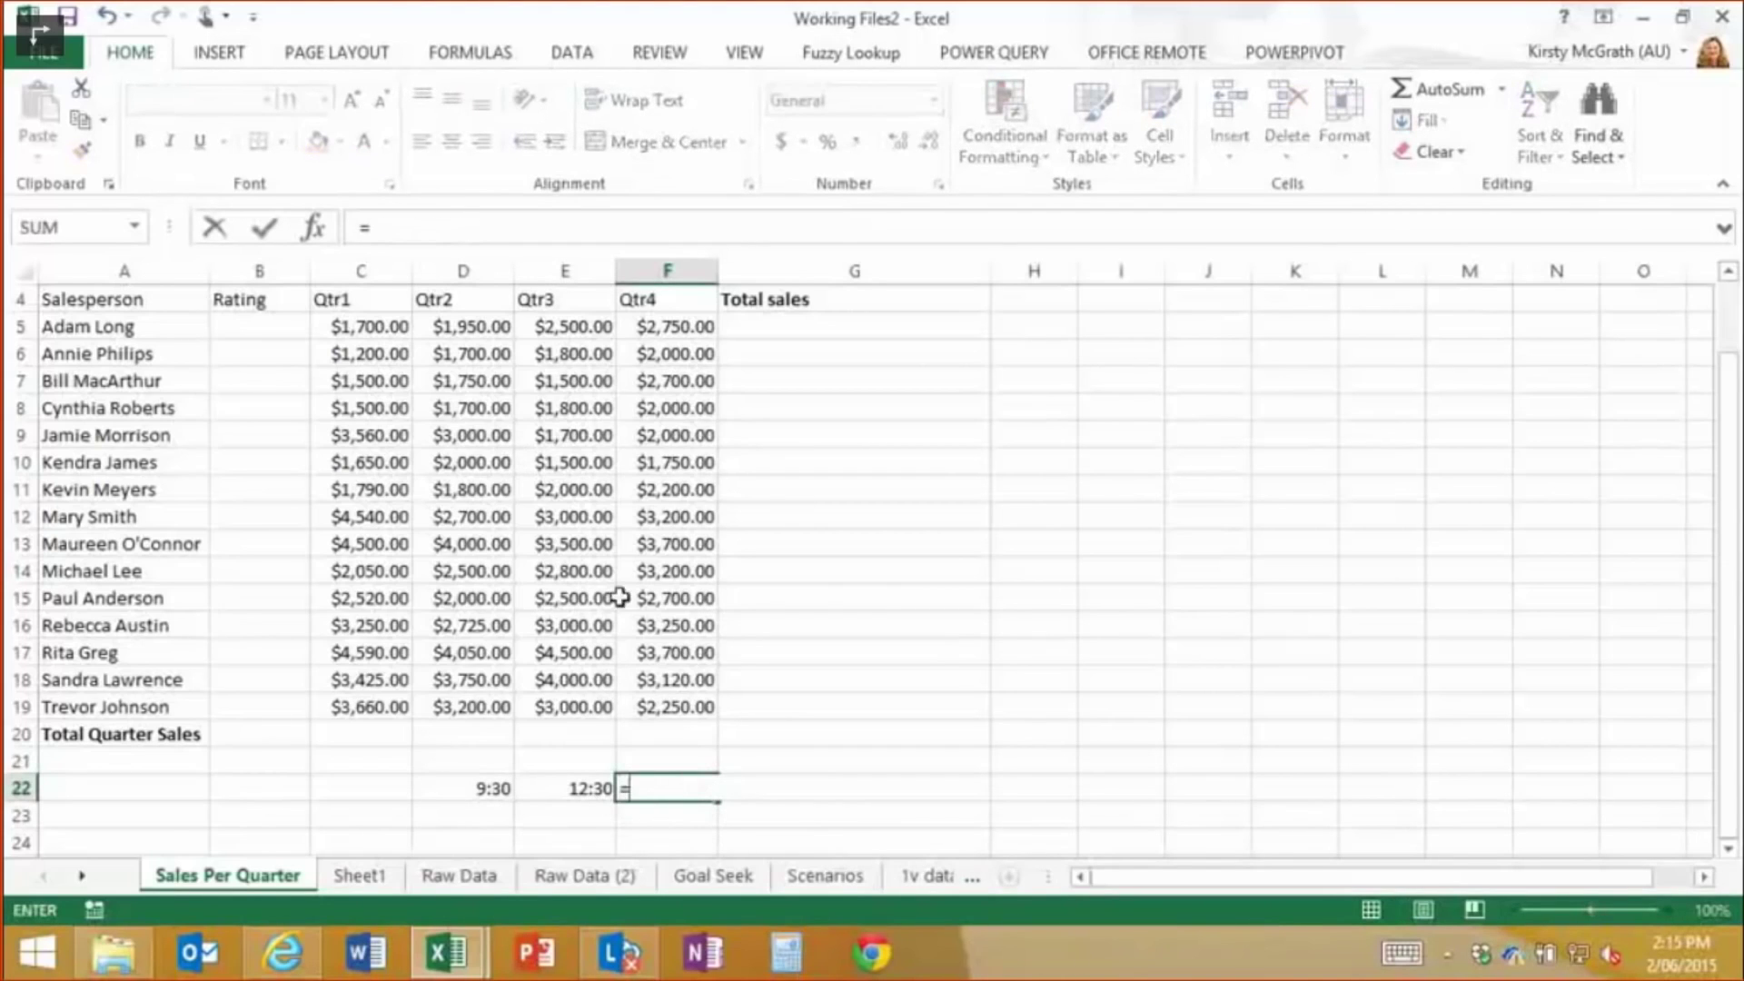
{"action": "left_click", "coordinate": [572, 788]}
{"action": "type", "text": "-"}
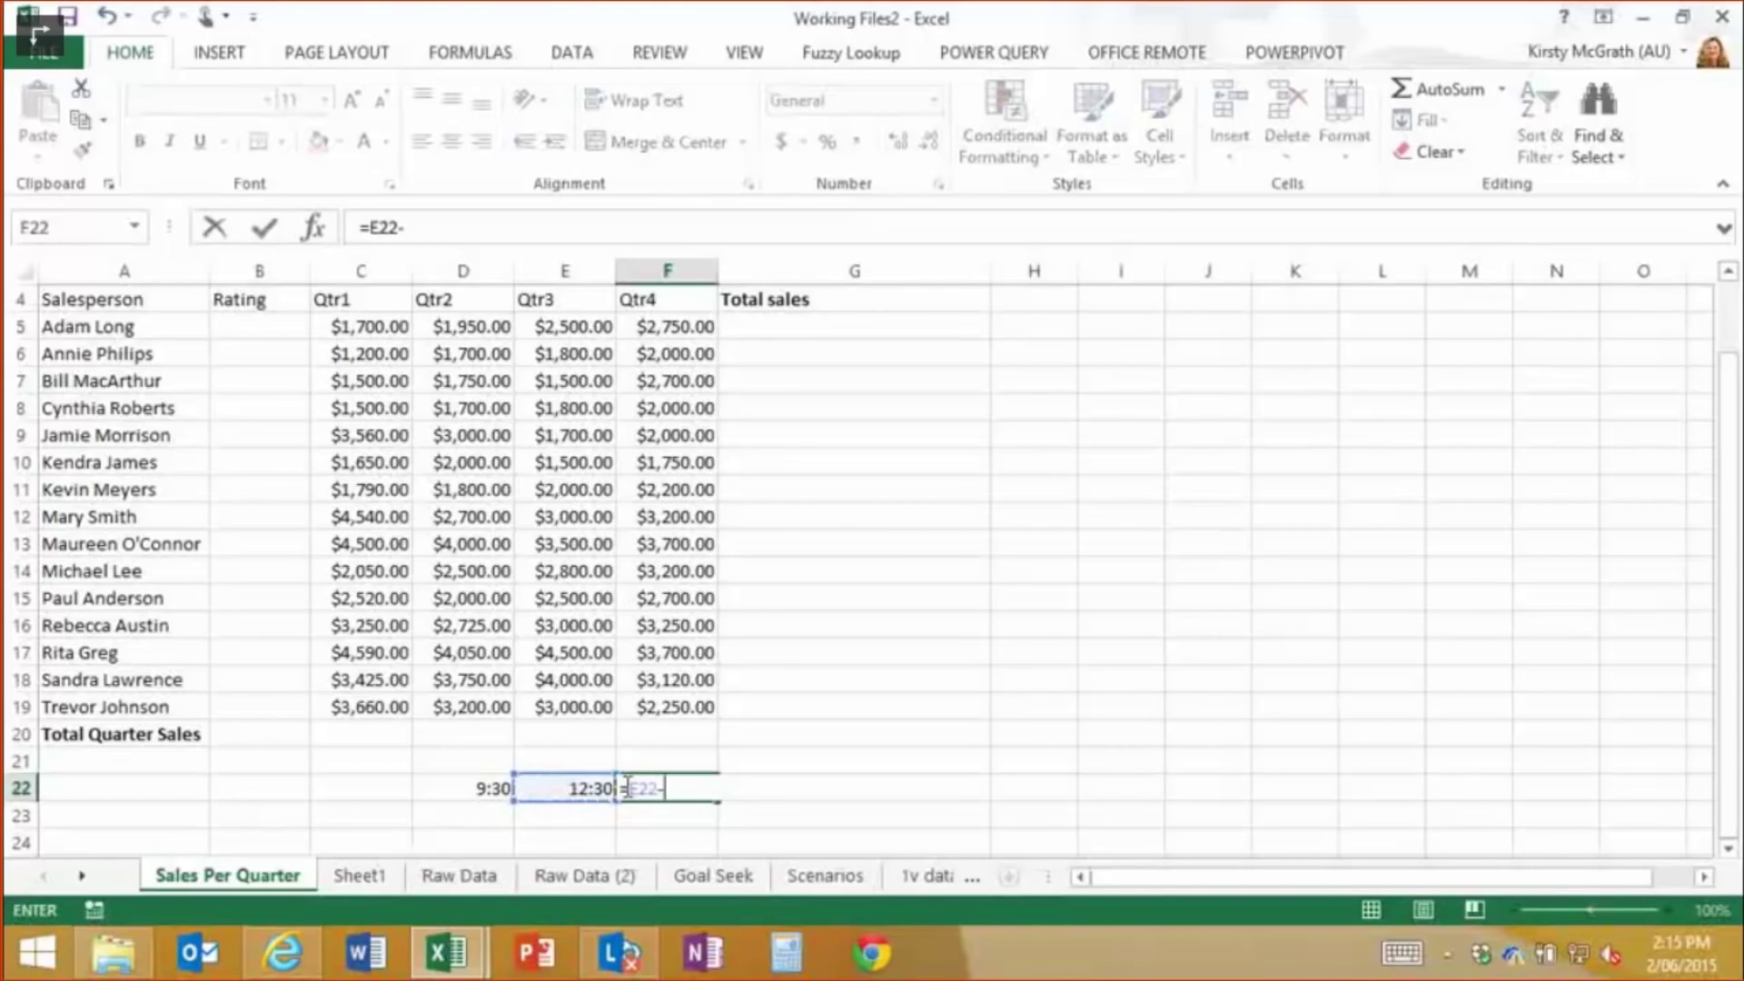
{"action": "left_click", "coordinate": [465, 789]}
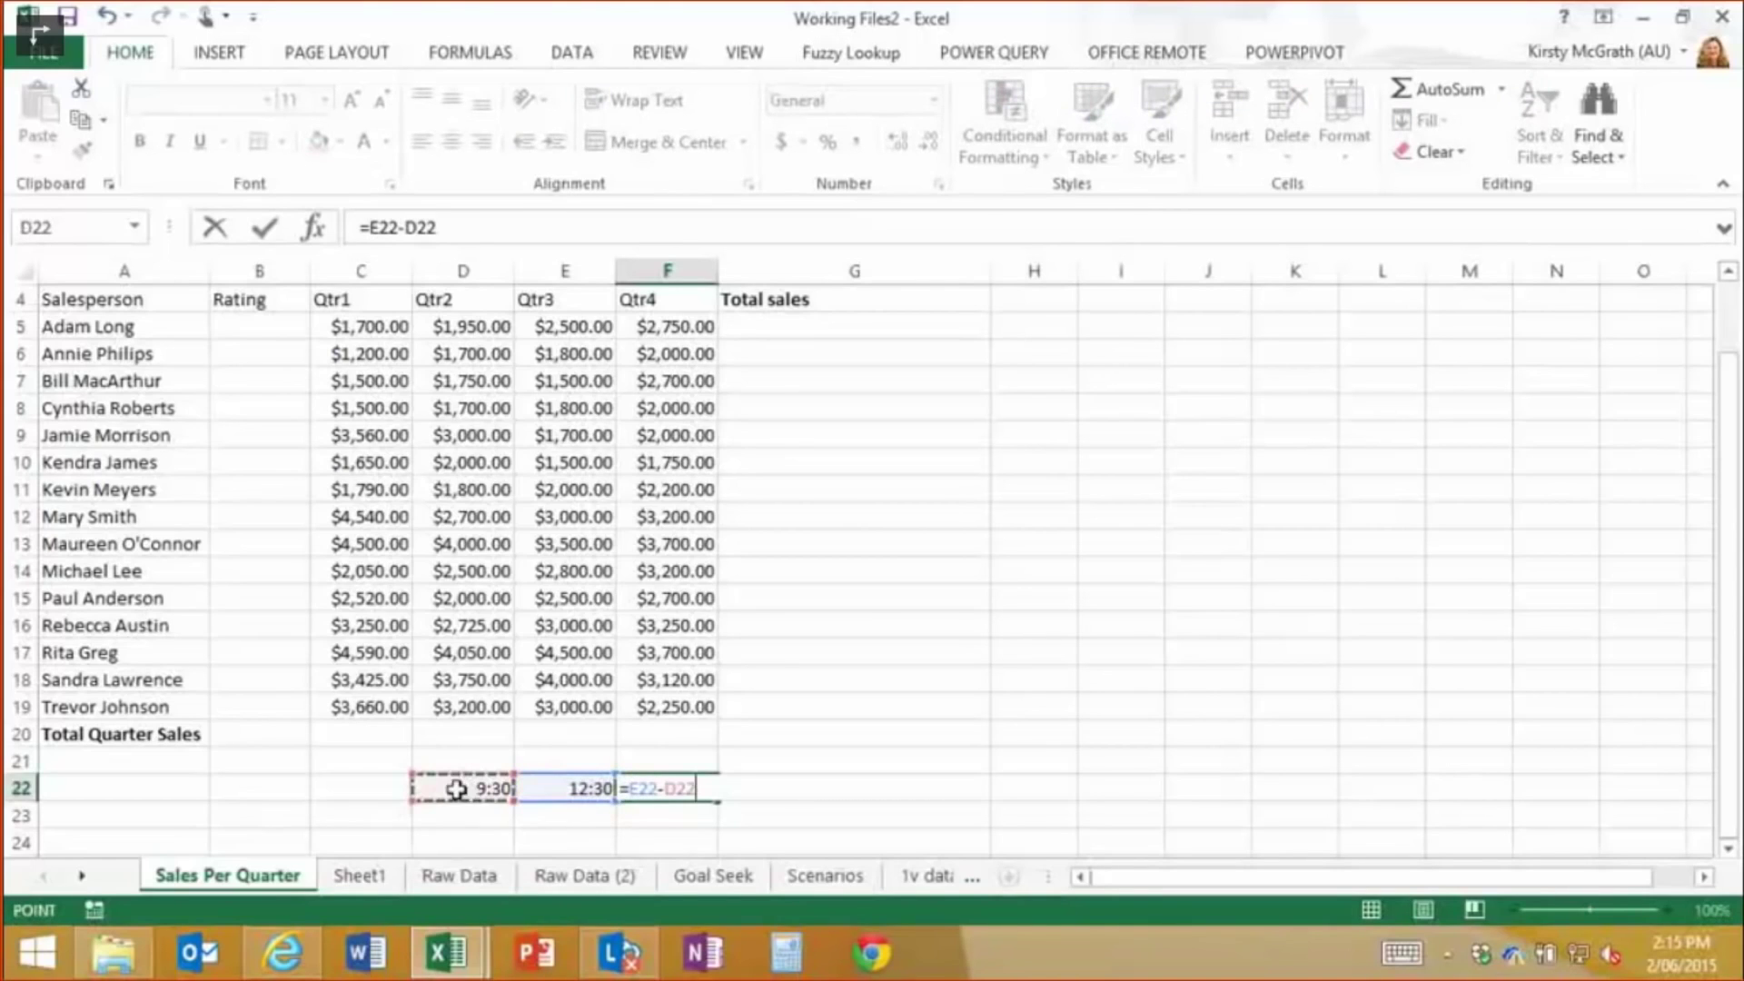
{"action": "type", "text": ")"}
{"action": "key", "text": "Return"}
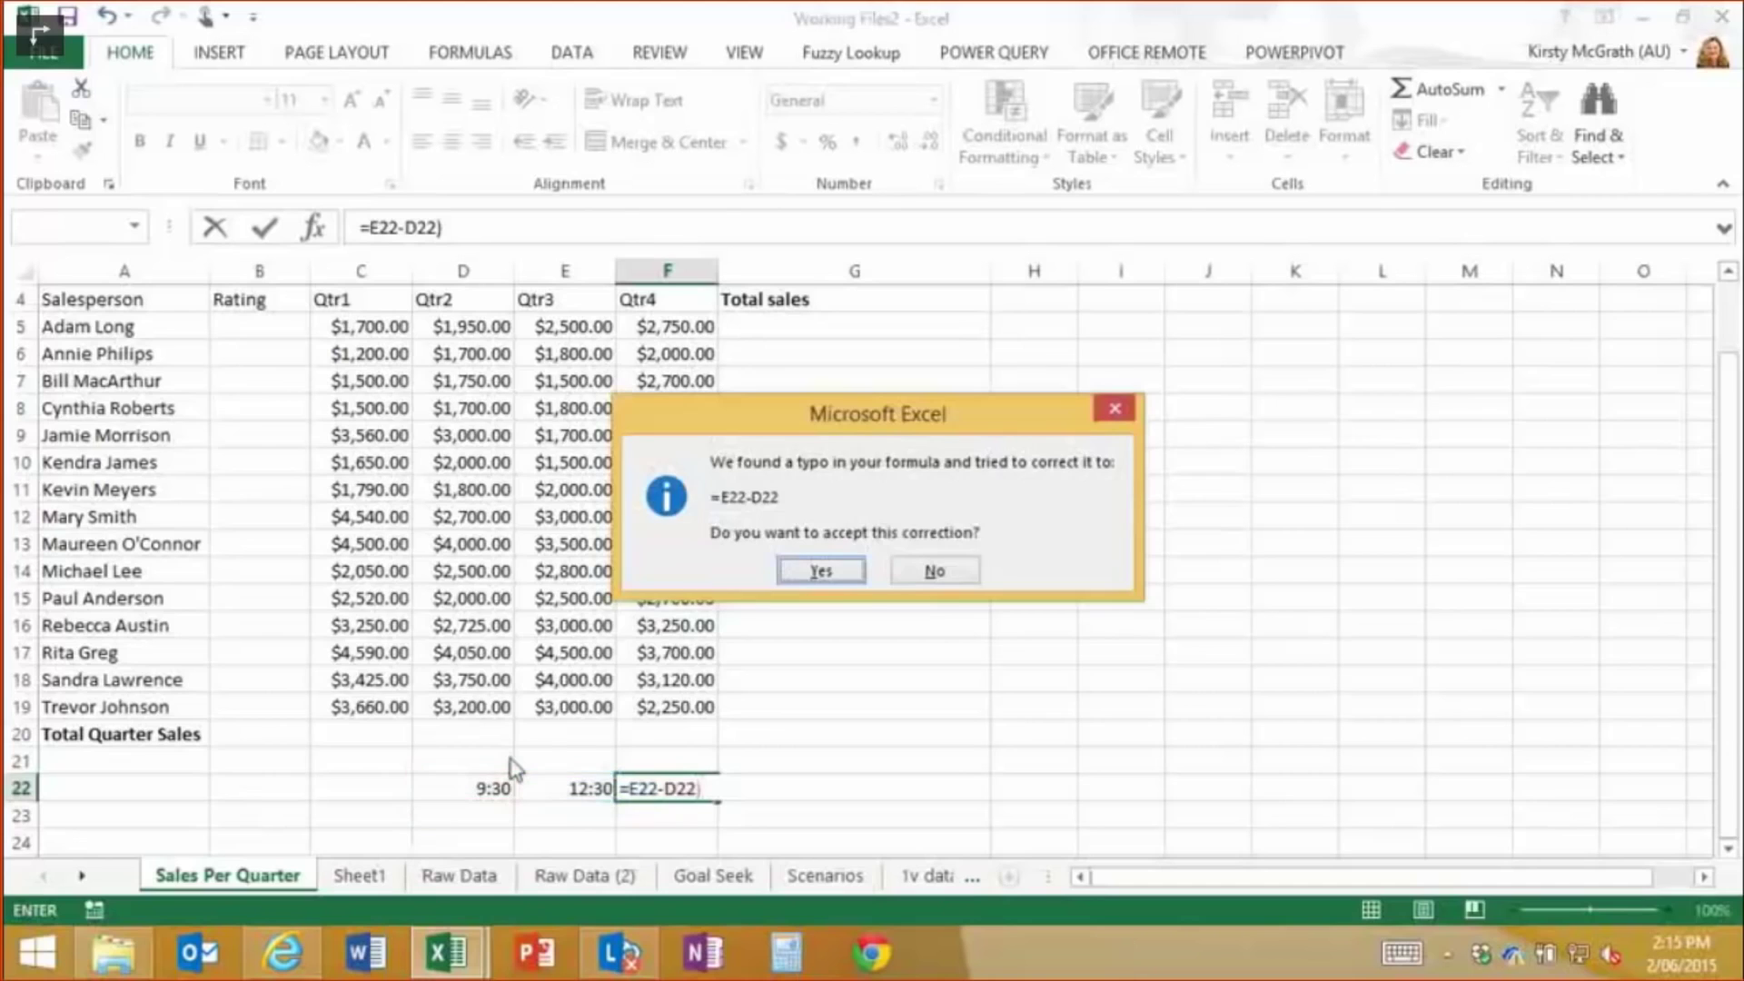
{"action": "left_click", "coordinate": [936, 574]}
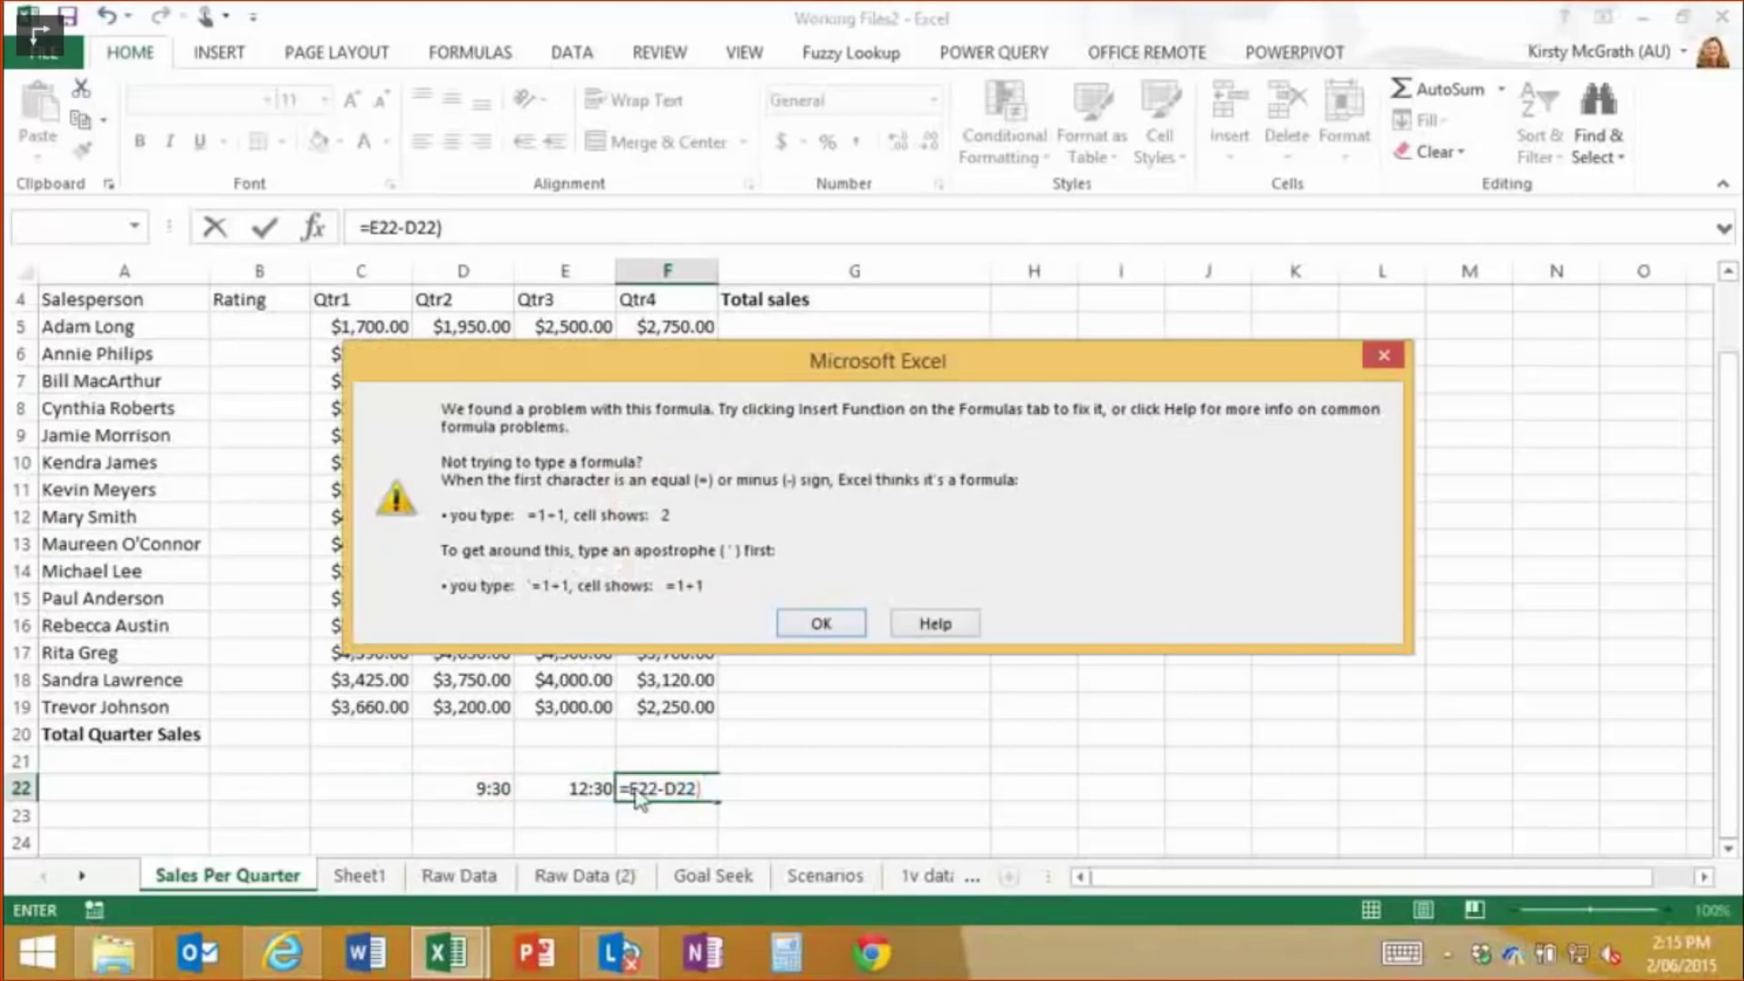
{"action": "left_click", "coordinate": [829, 623]}
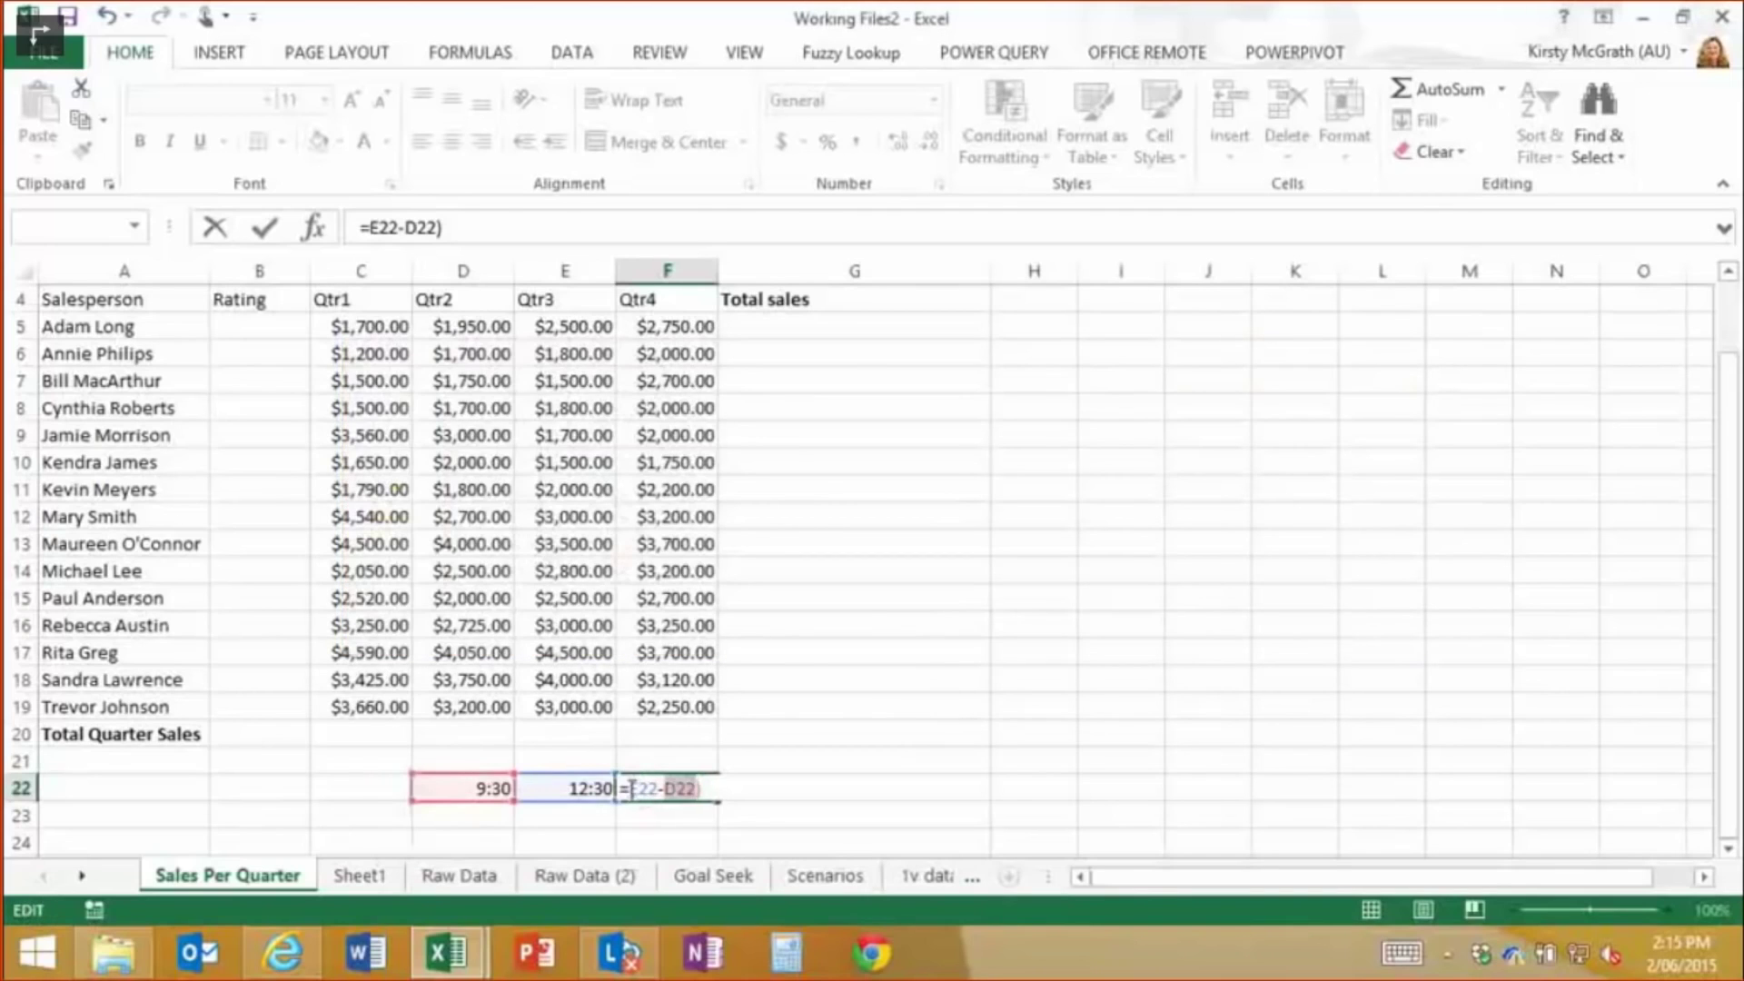
Complete the formula in F22 as =(E22-D22)*24
{"action": "left_click", "coordinate": [631, 787]}
{"action": "type", "text": "("}
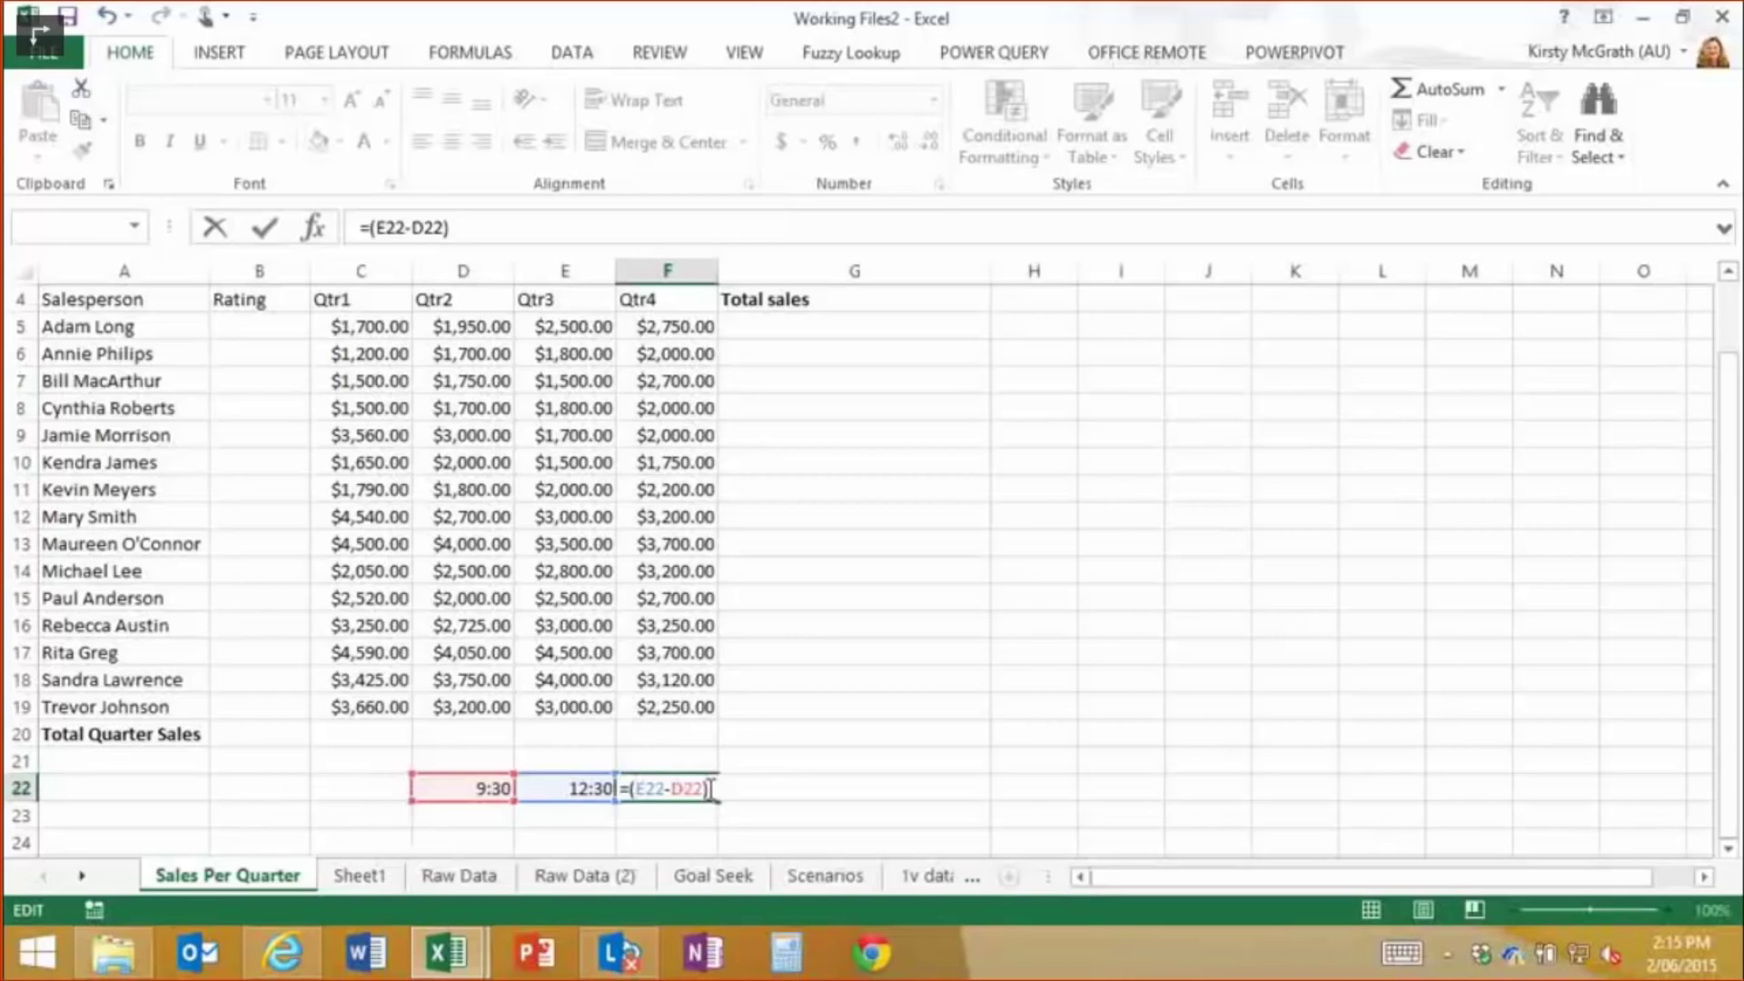
{"action": "type", "text": "*24"}
{"action": "key", "text": "Return"}
{"action": "key", "text": "Up"}
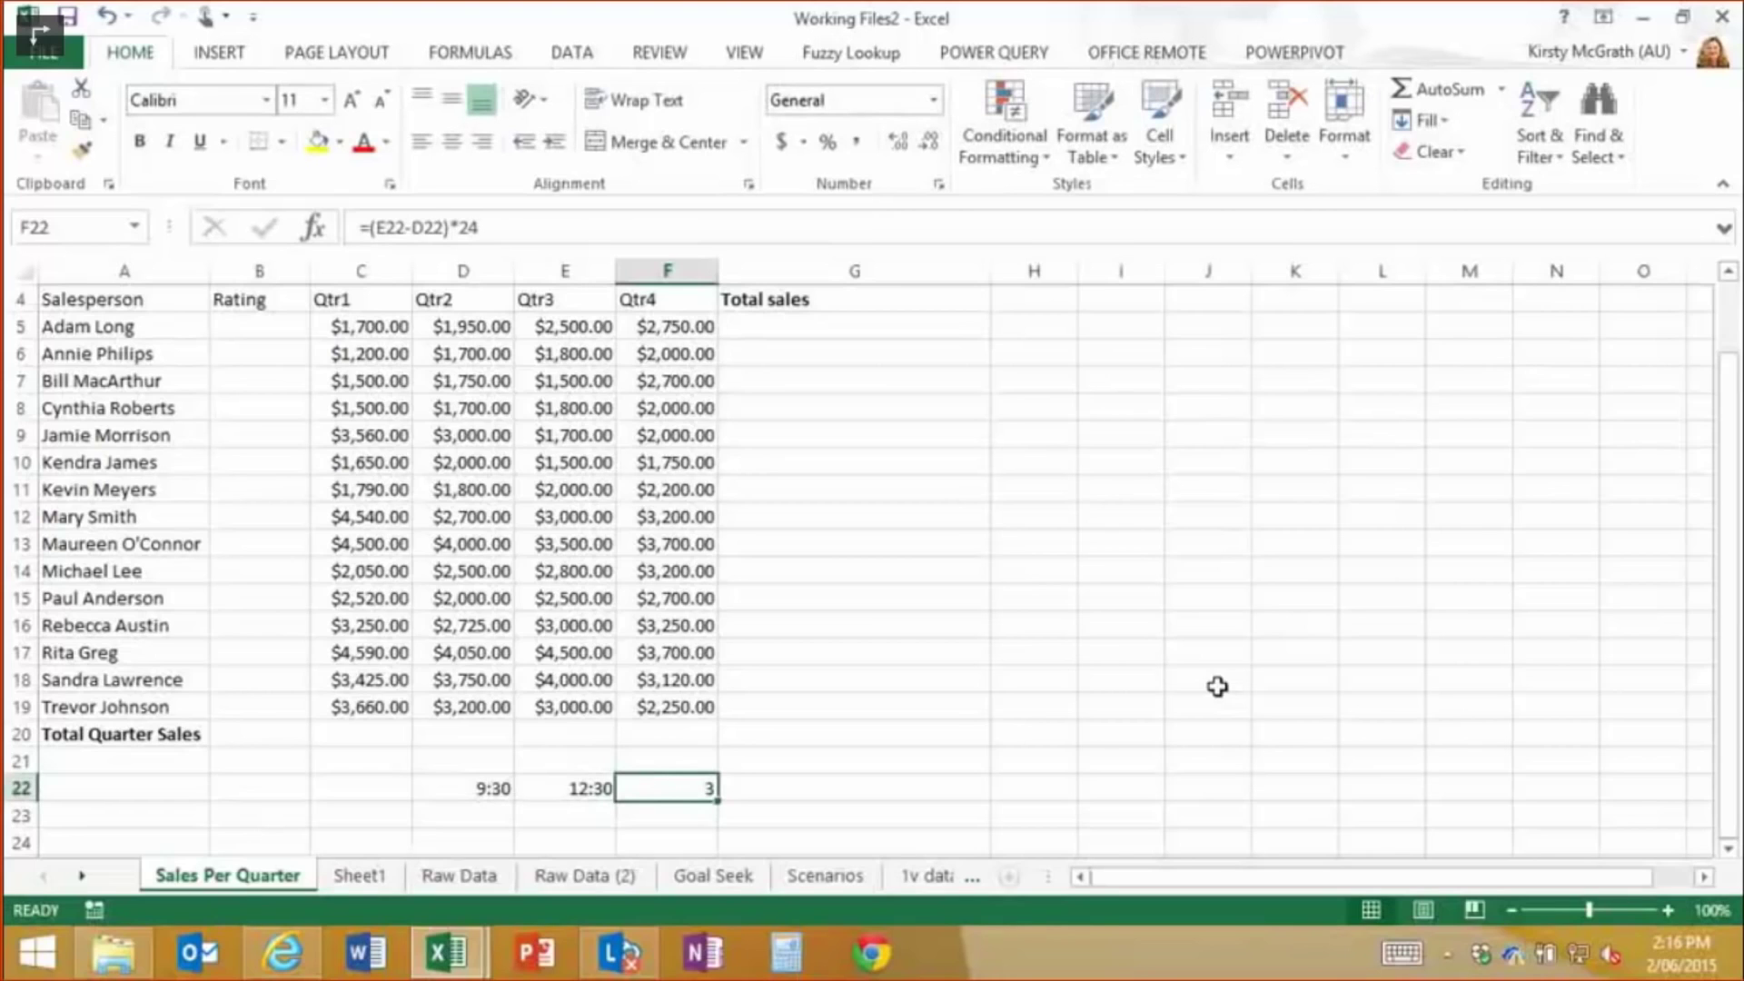
Enter the date 12/02/15 in D23 and insert today's date in E23
{"action": "key", "text": "Down"}
{"action": "key", "text": "Left"}
{"action": "key", "text": "Left"}
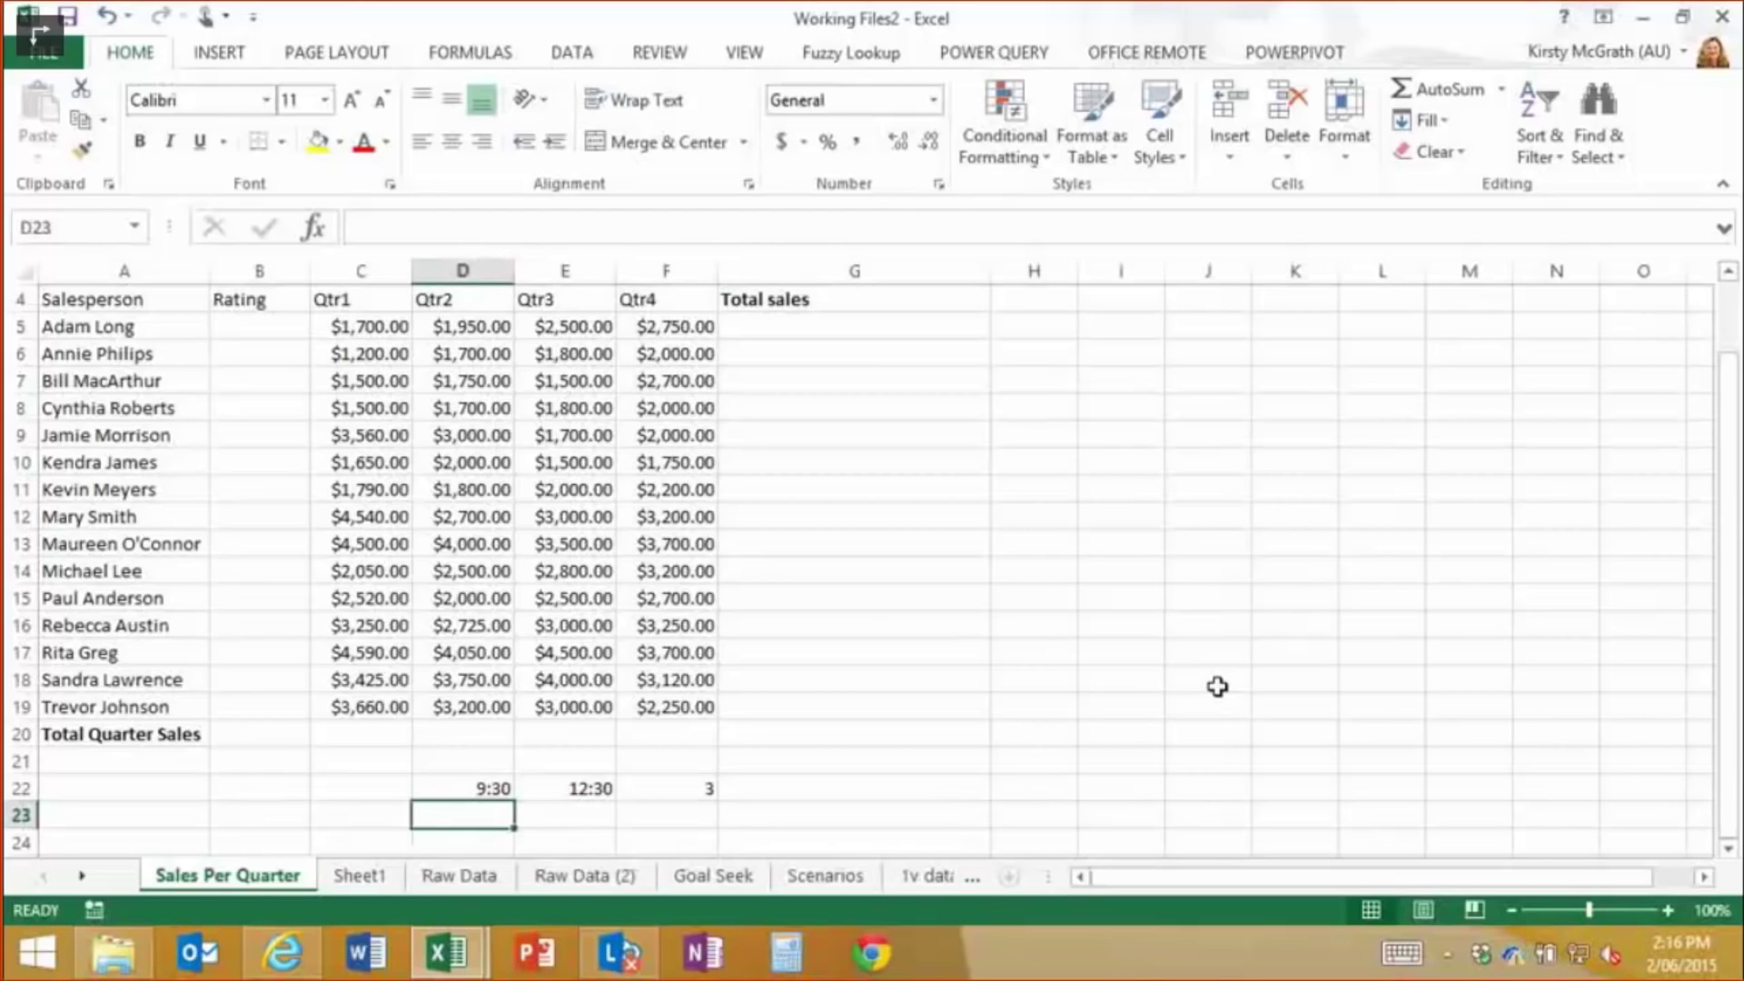
{"action": "type", "text": "12"}
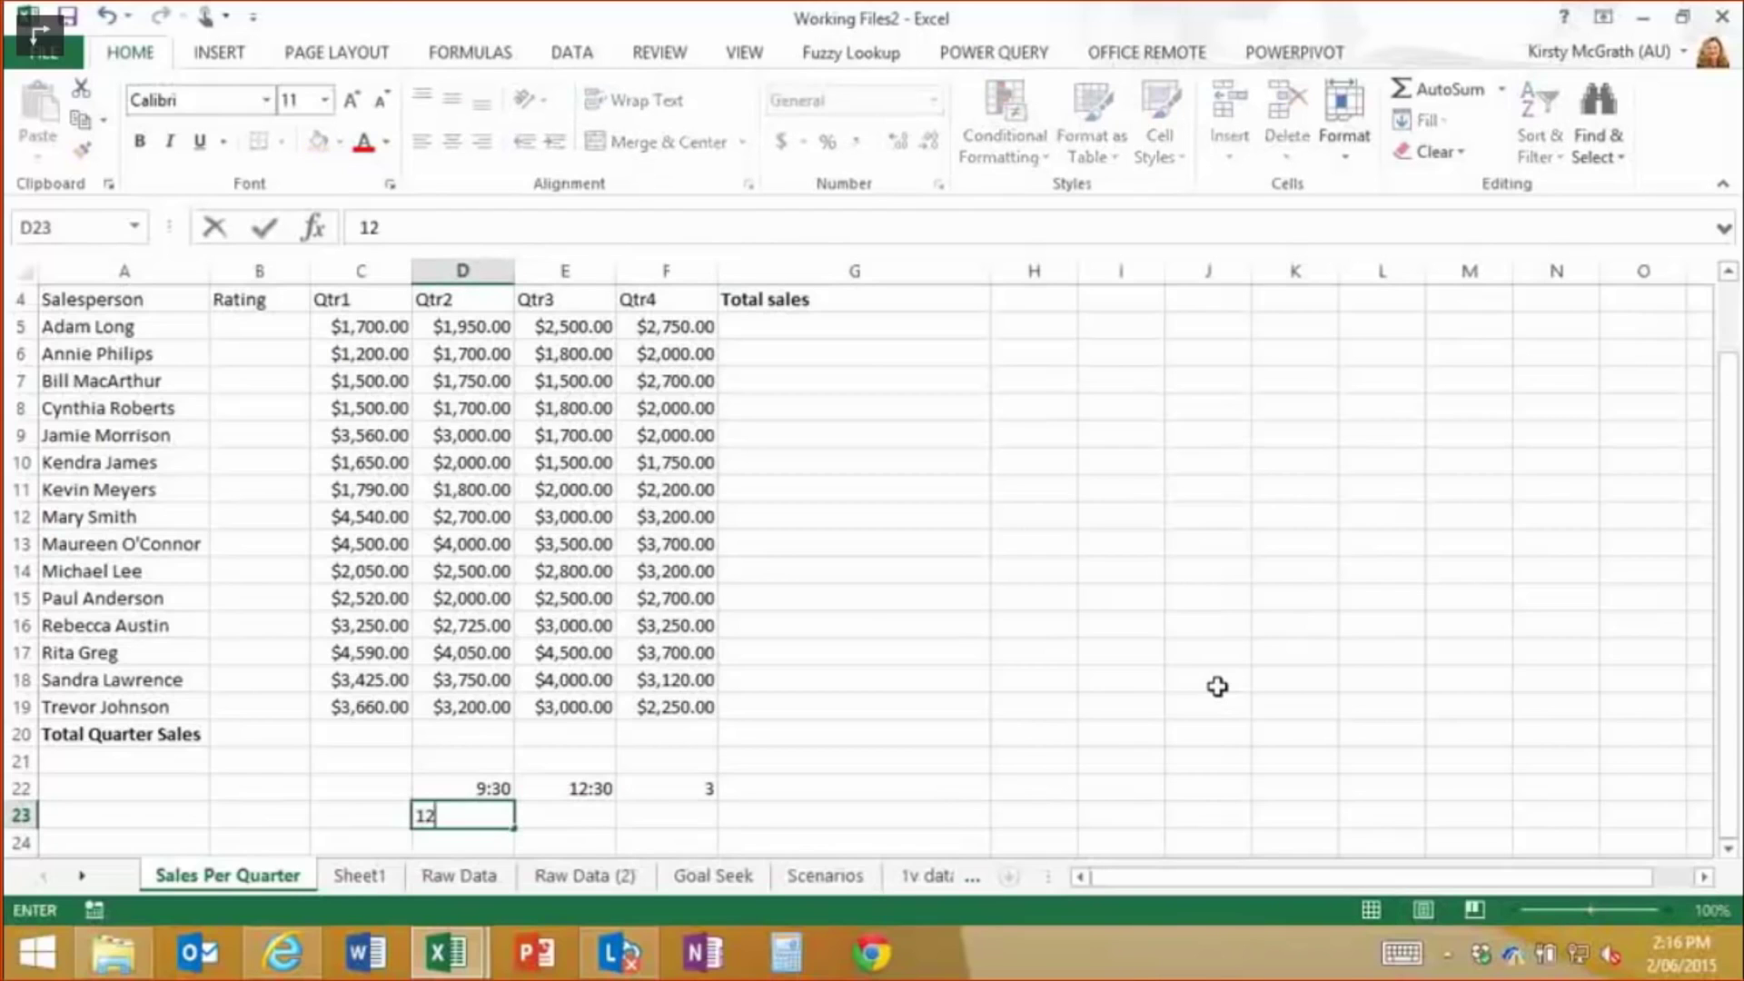
{"action": "type", "text": "/02/15"}
{"action": "key", "text": "Tab"}
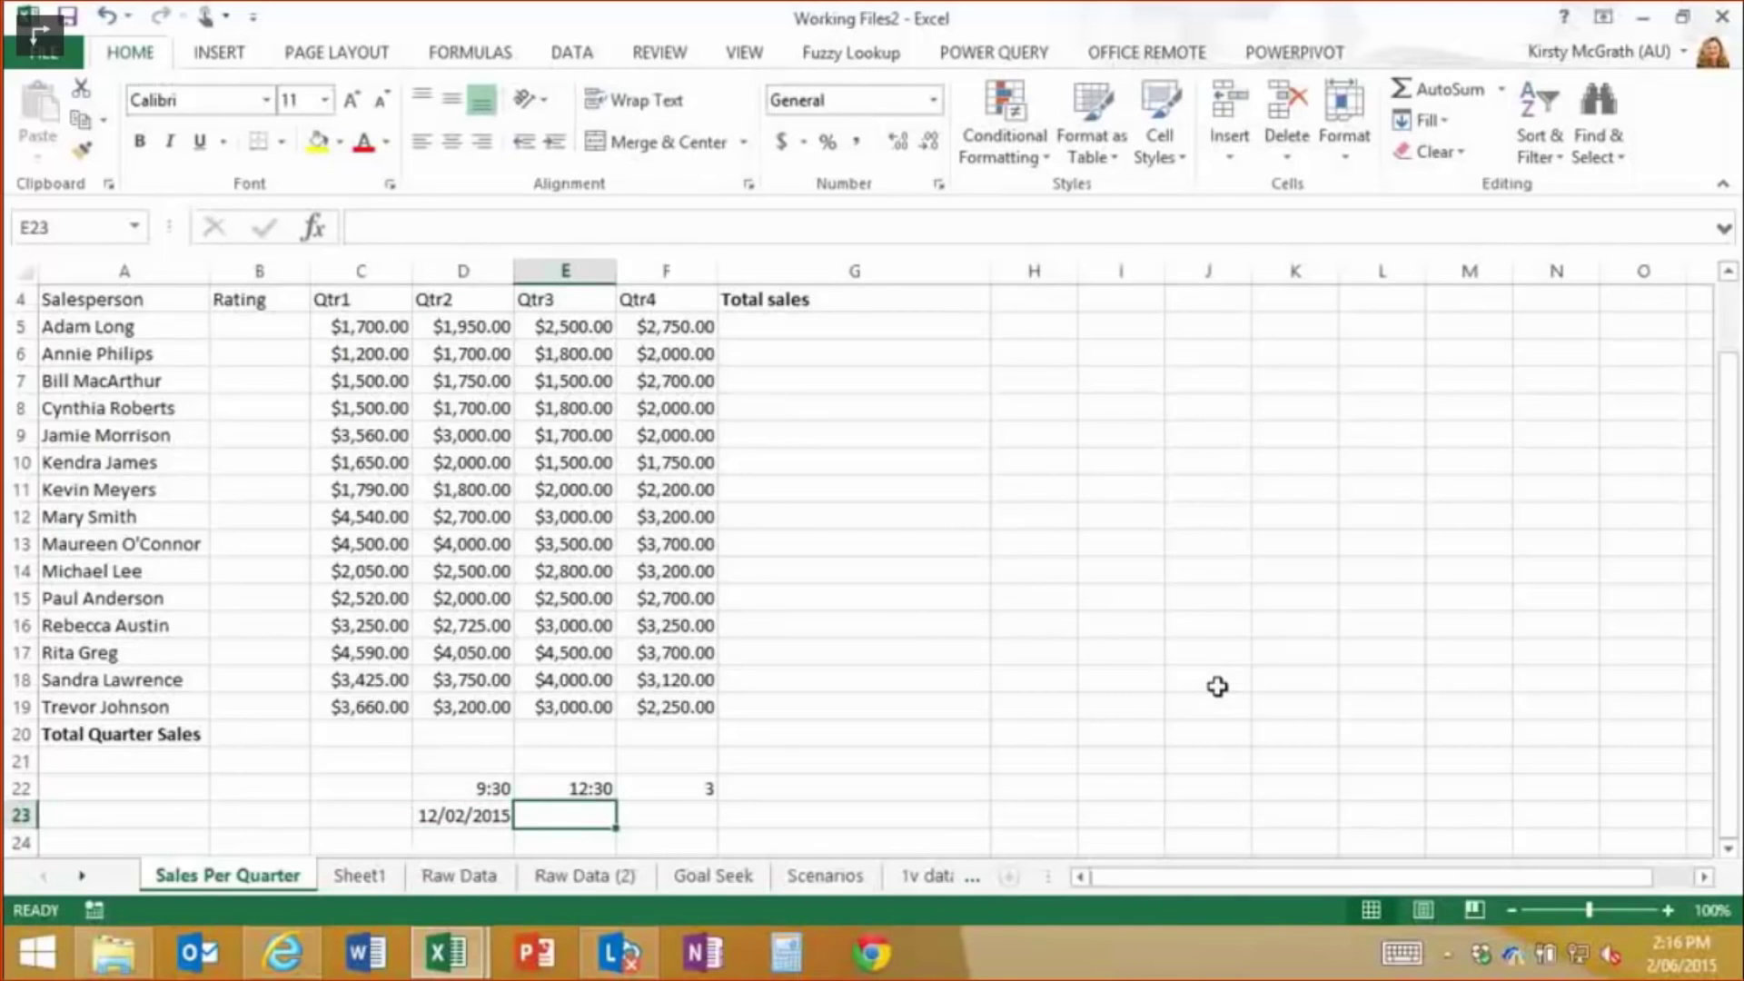
{"action": "key", "text": "ctrl+semicolon"}
{"action": "key", "text": "Return"}
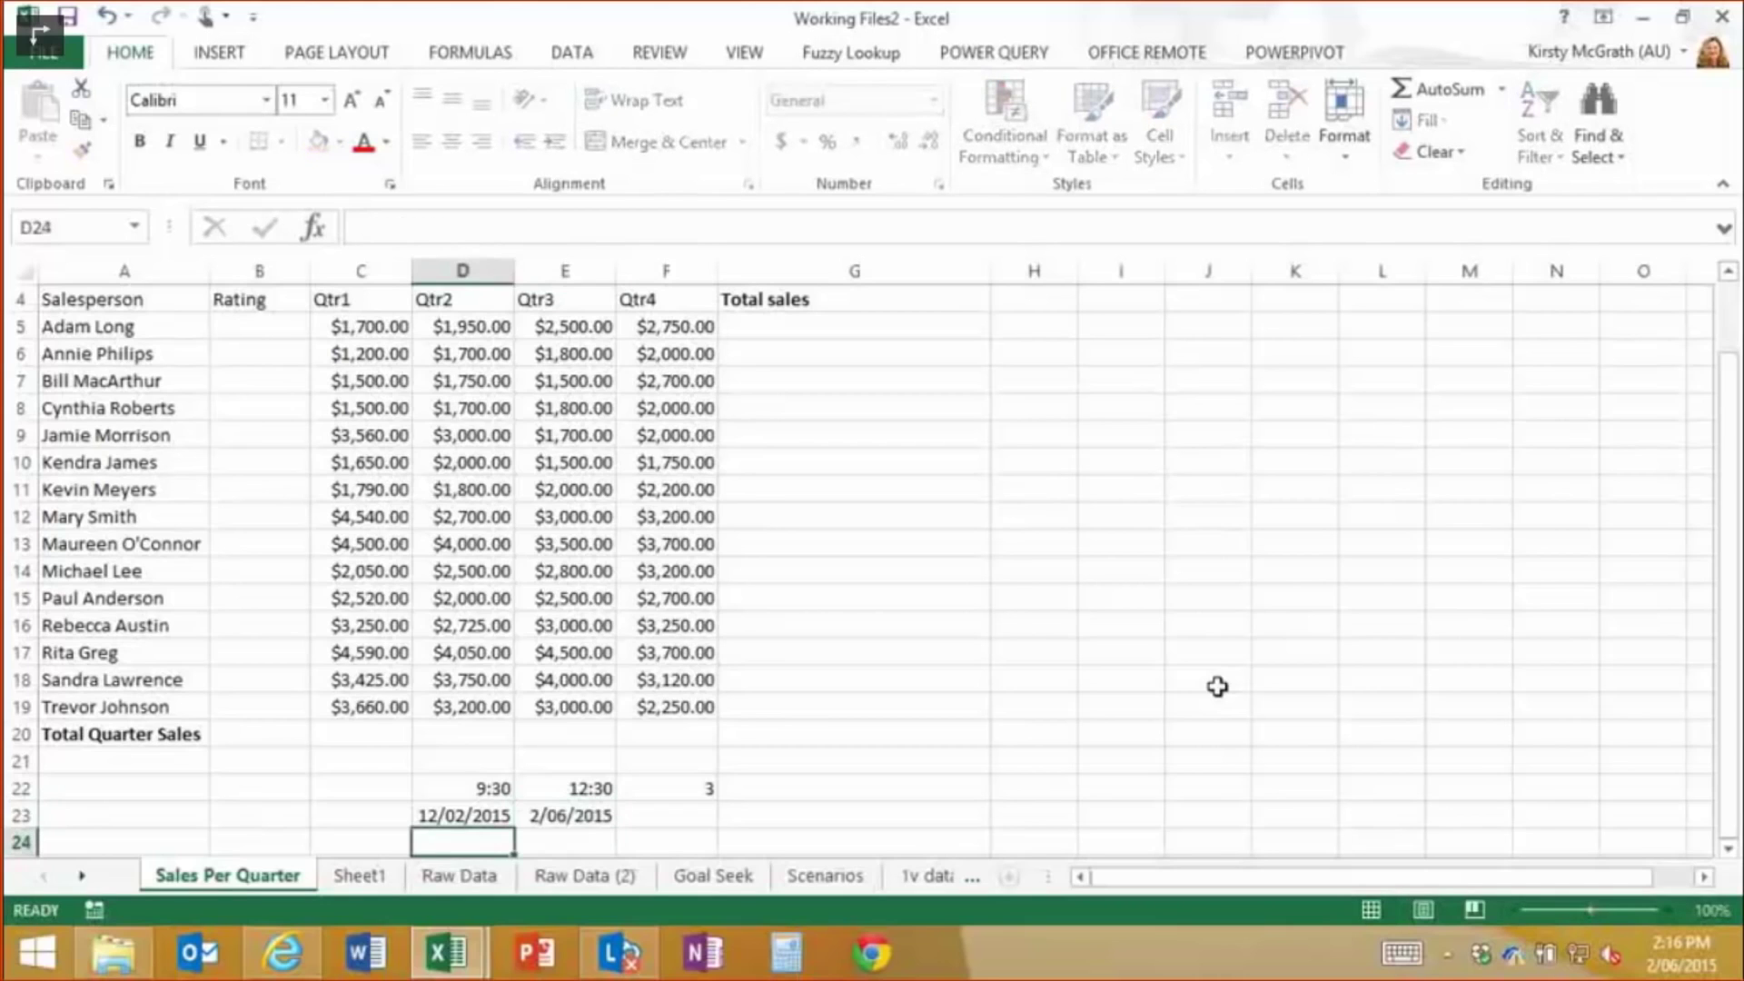
Calculate the number of days between the two dates in F23 with the formula =D23-E23
{"action": "key", "text": "Up"}
{"action": "key", "text": "Right"}
{"action": "key", "text": "Right"}
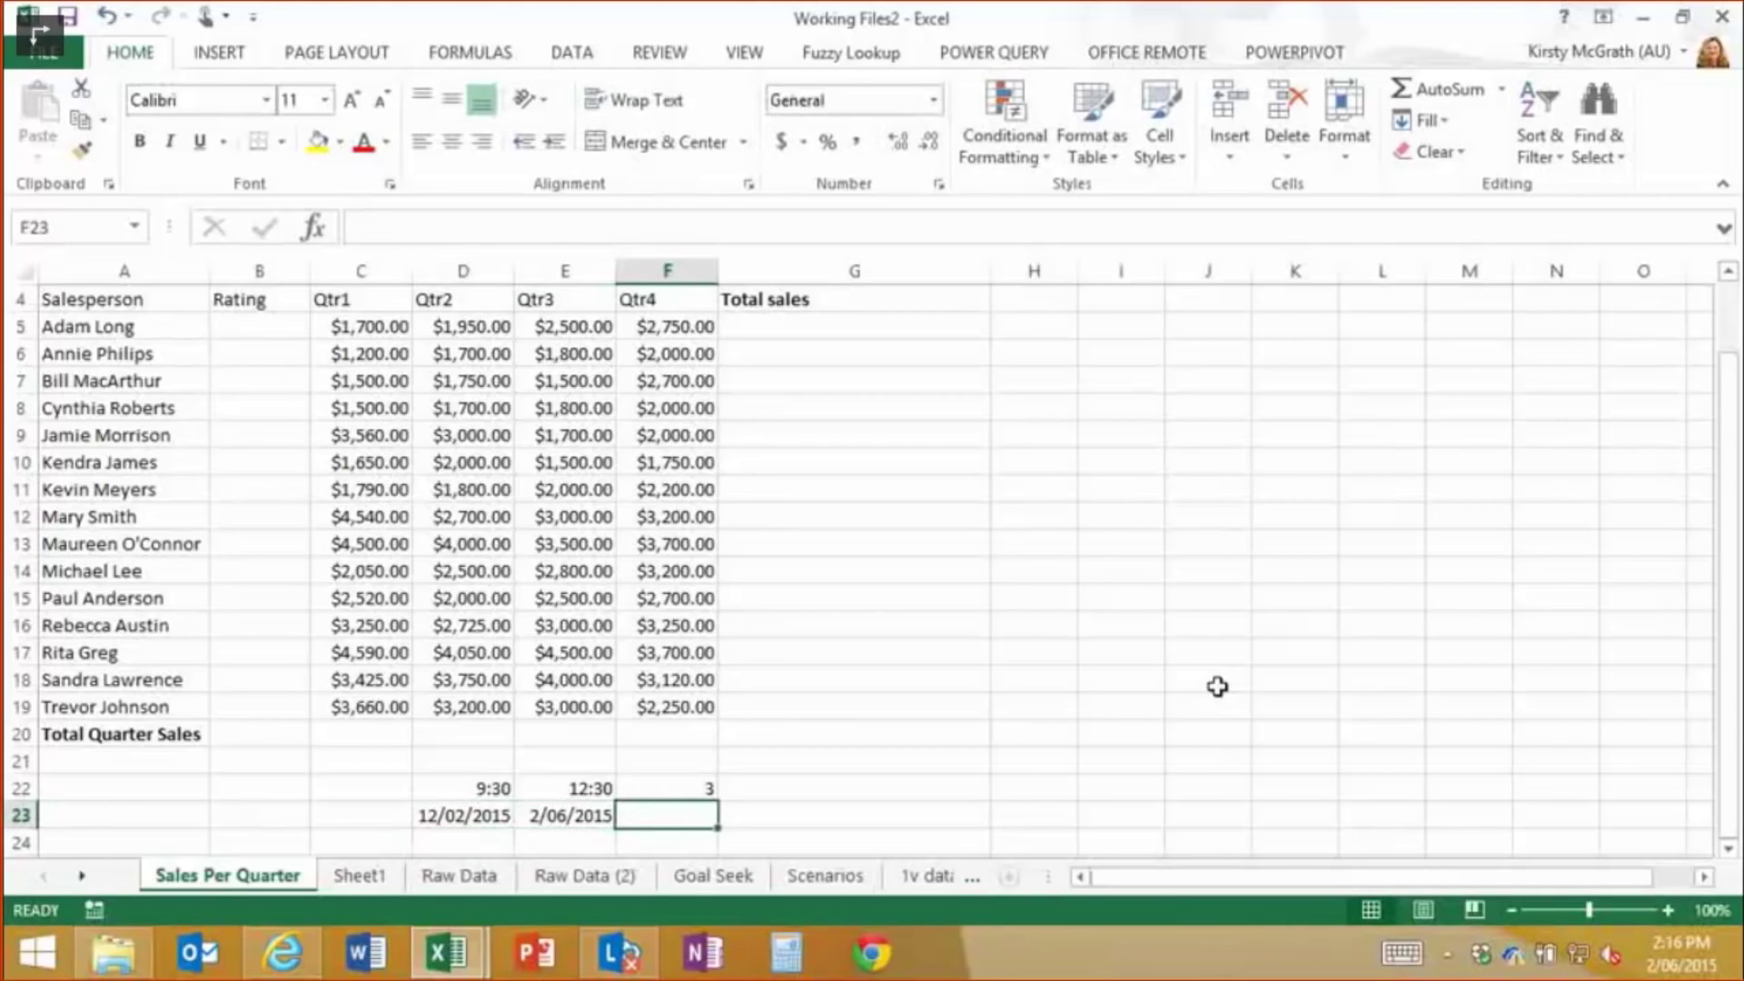
{"action": "type", "text": "="}
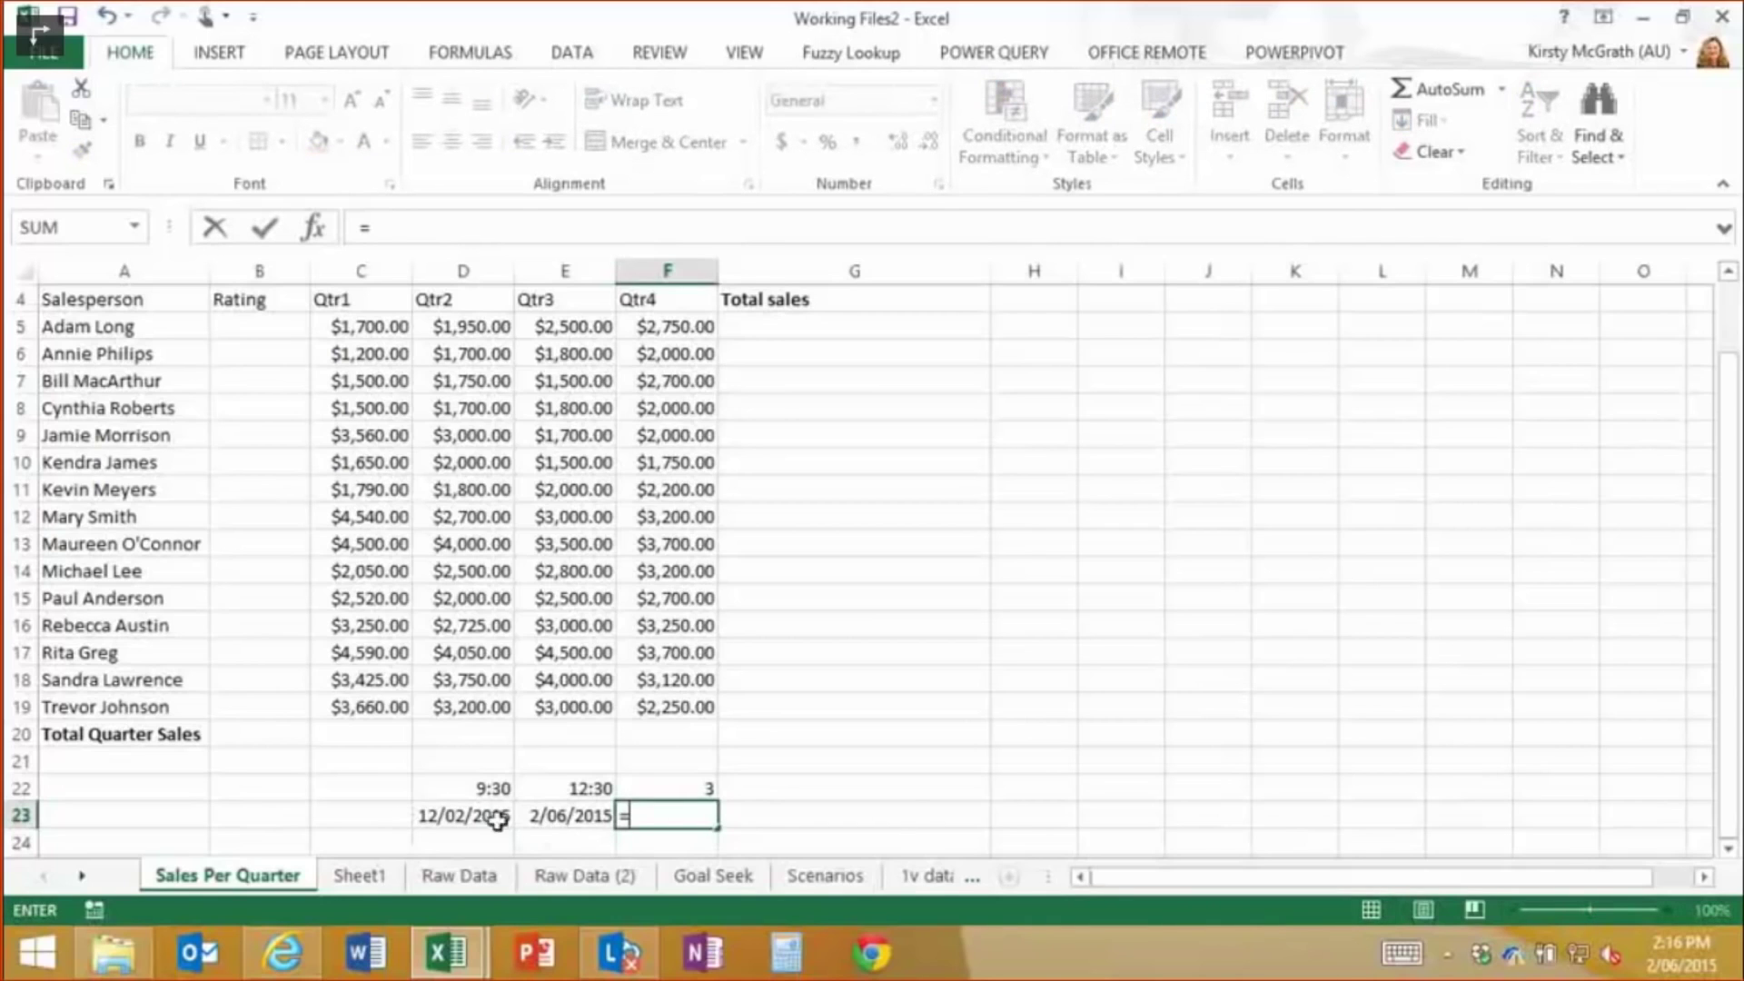
{"action": "left_click", "coordinate": [469, 817]}
{"action": "type", "text": "-"}
{"action": "left_click", "coordinate": [545, 817]}
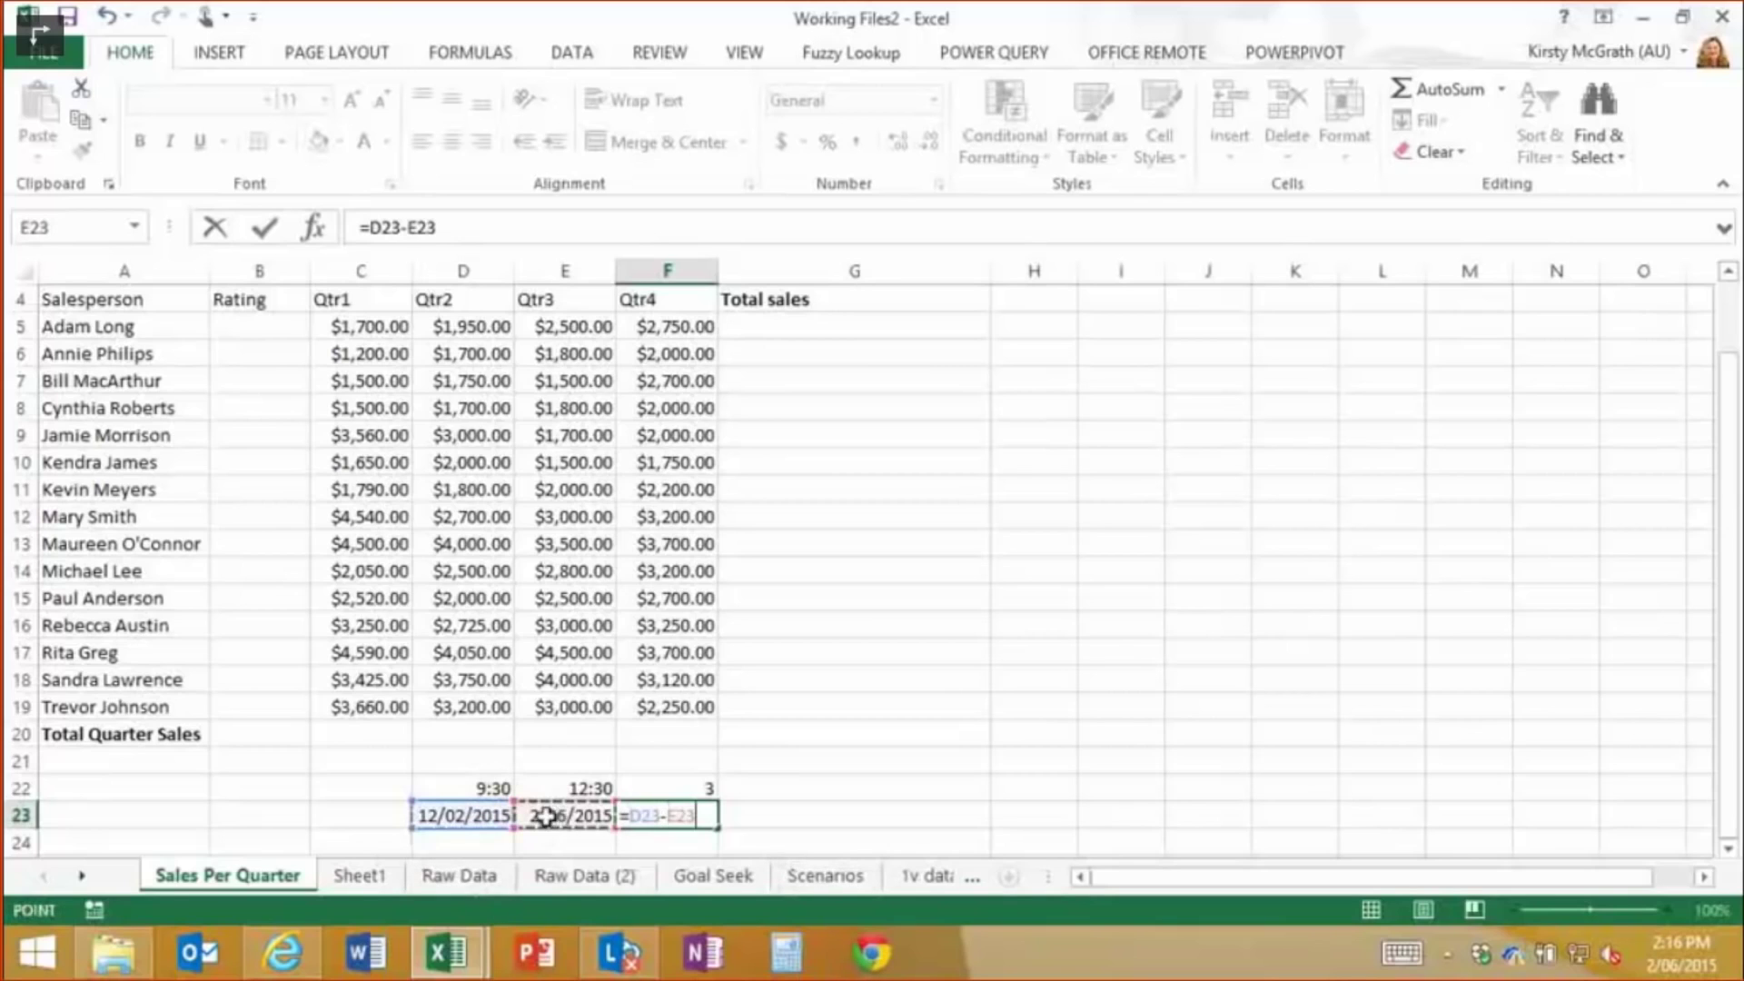
{"action": "key", "text": "Return"}
{"action": "key", "text": "Up"}
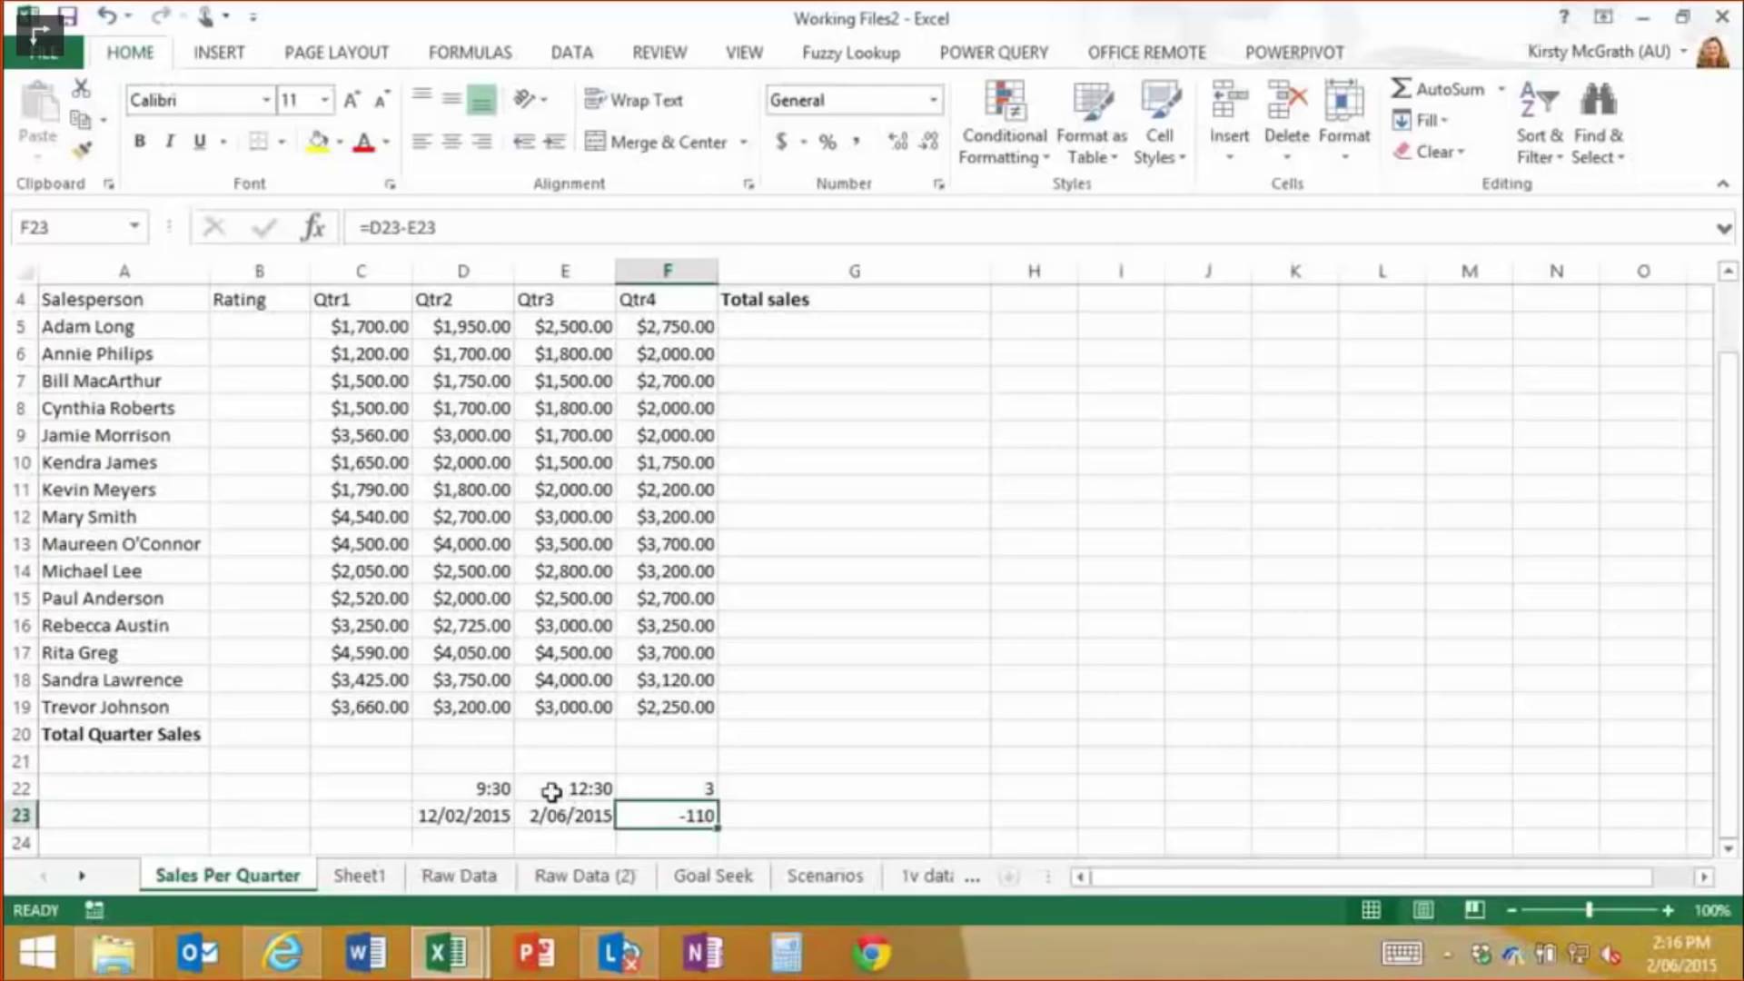
Format the two dates in D23:E23 as numbers with two decimals and thousands separators to reveal their serial values
{"action": "left_click", "coordinate": [451, 822]}
{"action": "left_click", "coordinate": [535, 824], "text": "shift"}
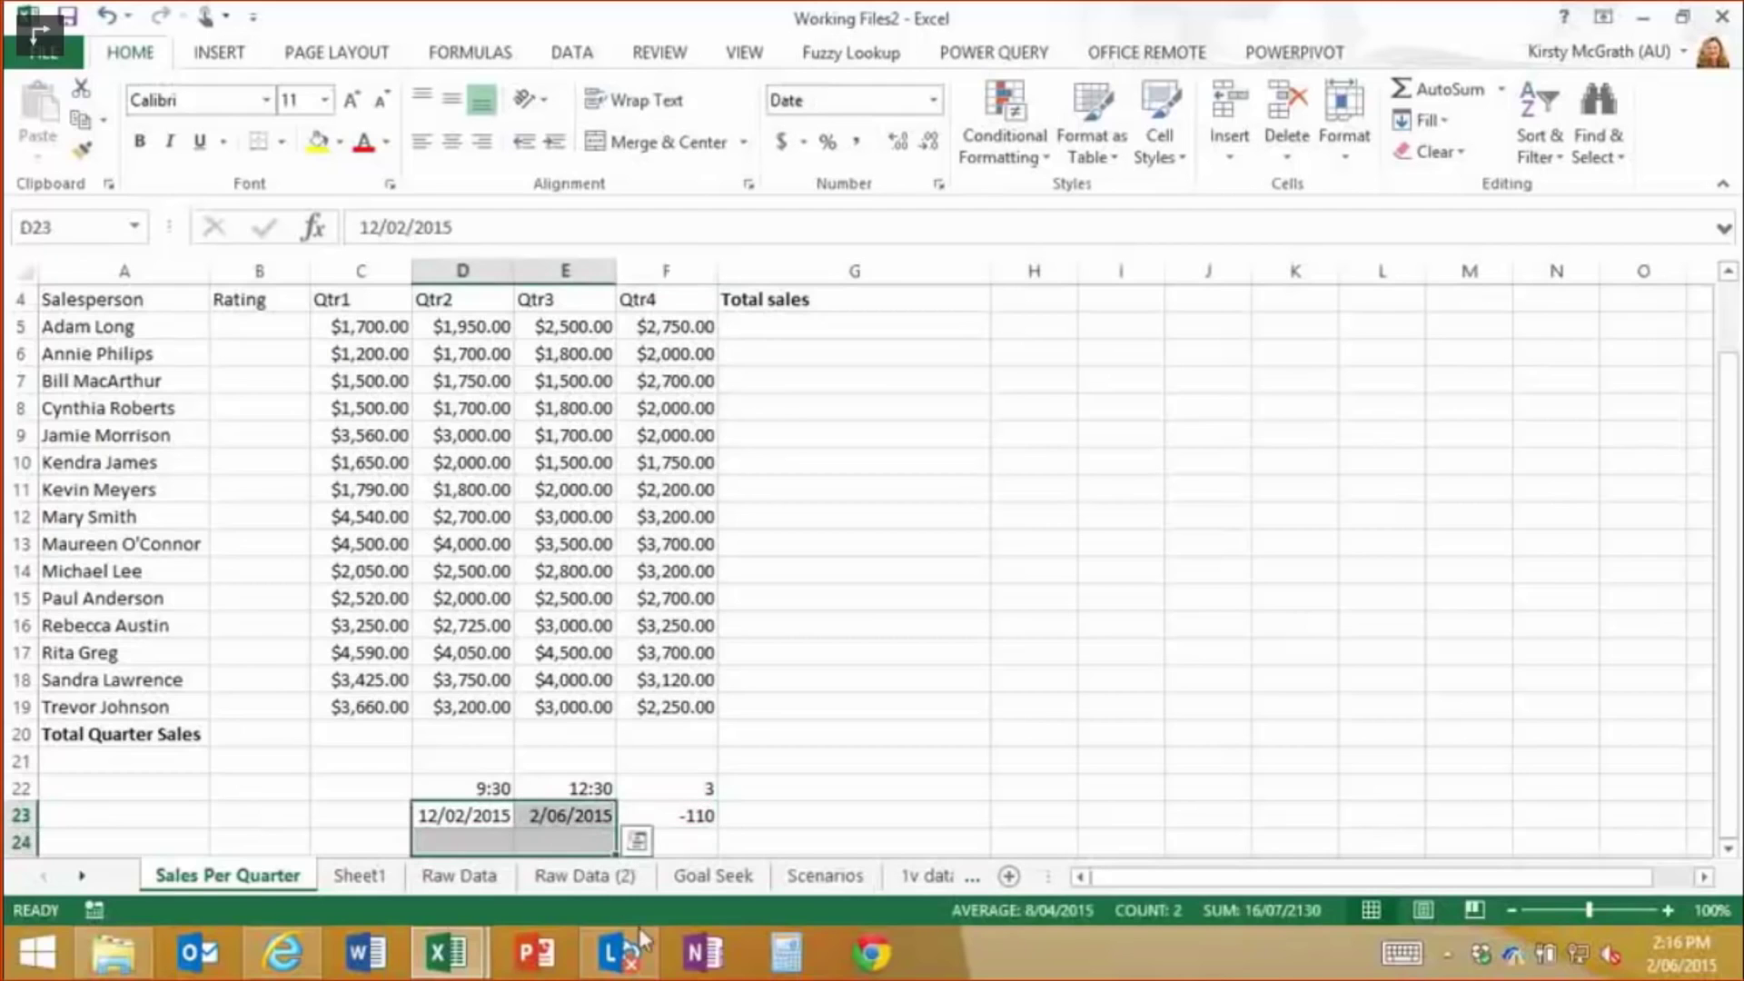
{"action": "left_click_drag", "start_coordinate": [468, 818], "coordinate": [539, 820]}
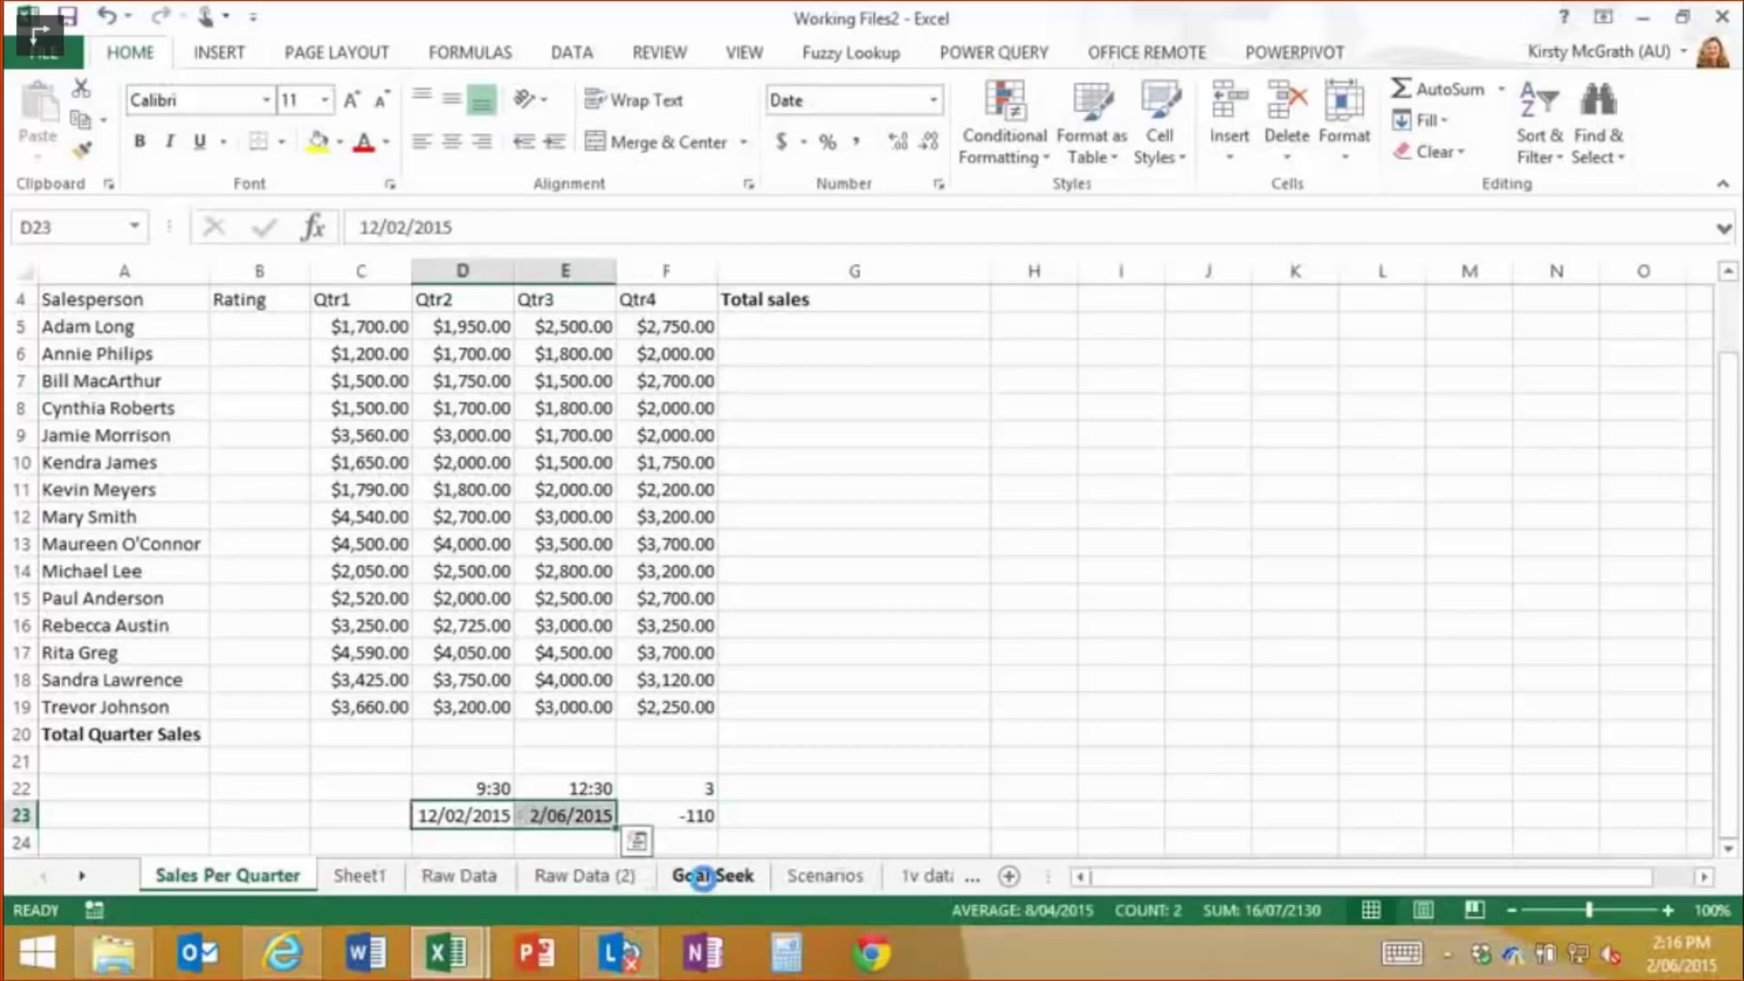
{"action": "key", "text": "ctrl+shift+1"}
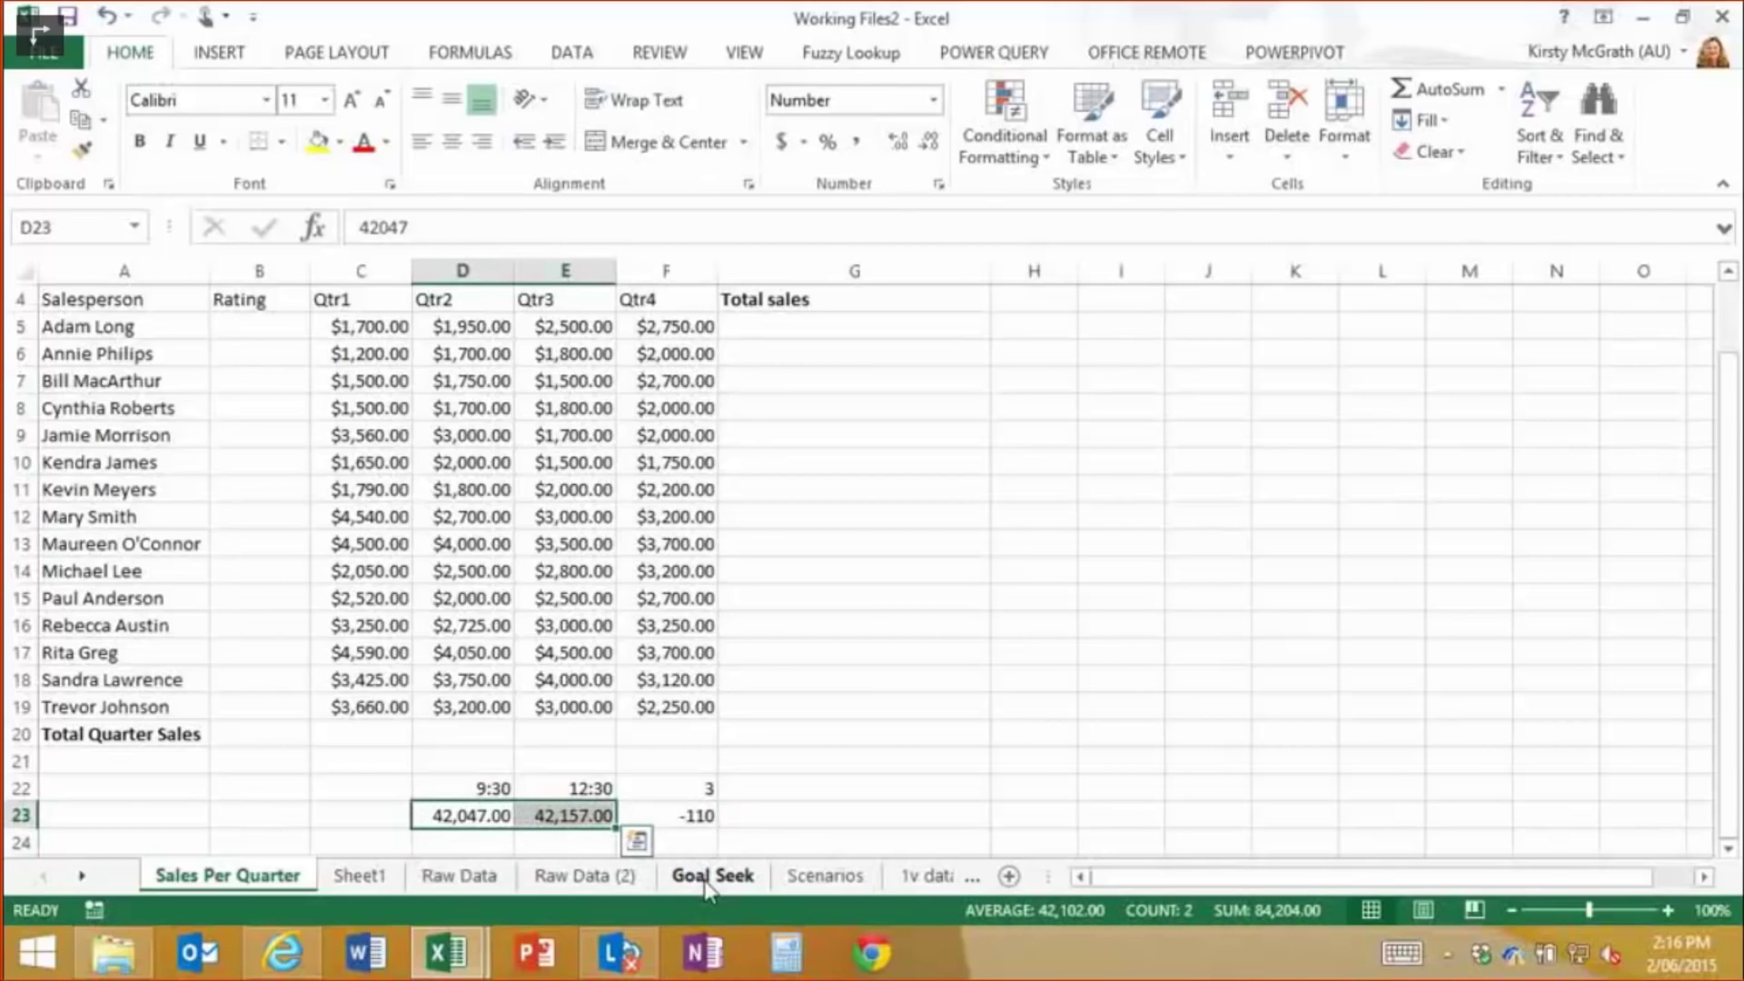
Undo the number formatting on D23:E23 to restore the dates, and select the day-difference formula in F23
{"action": "key", "text": "ctrl+z"}
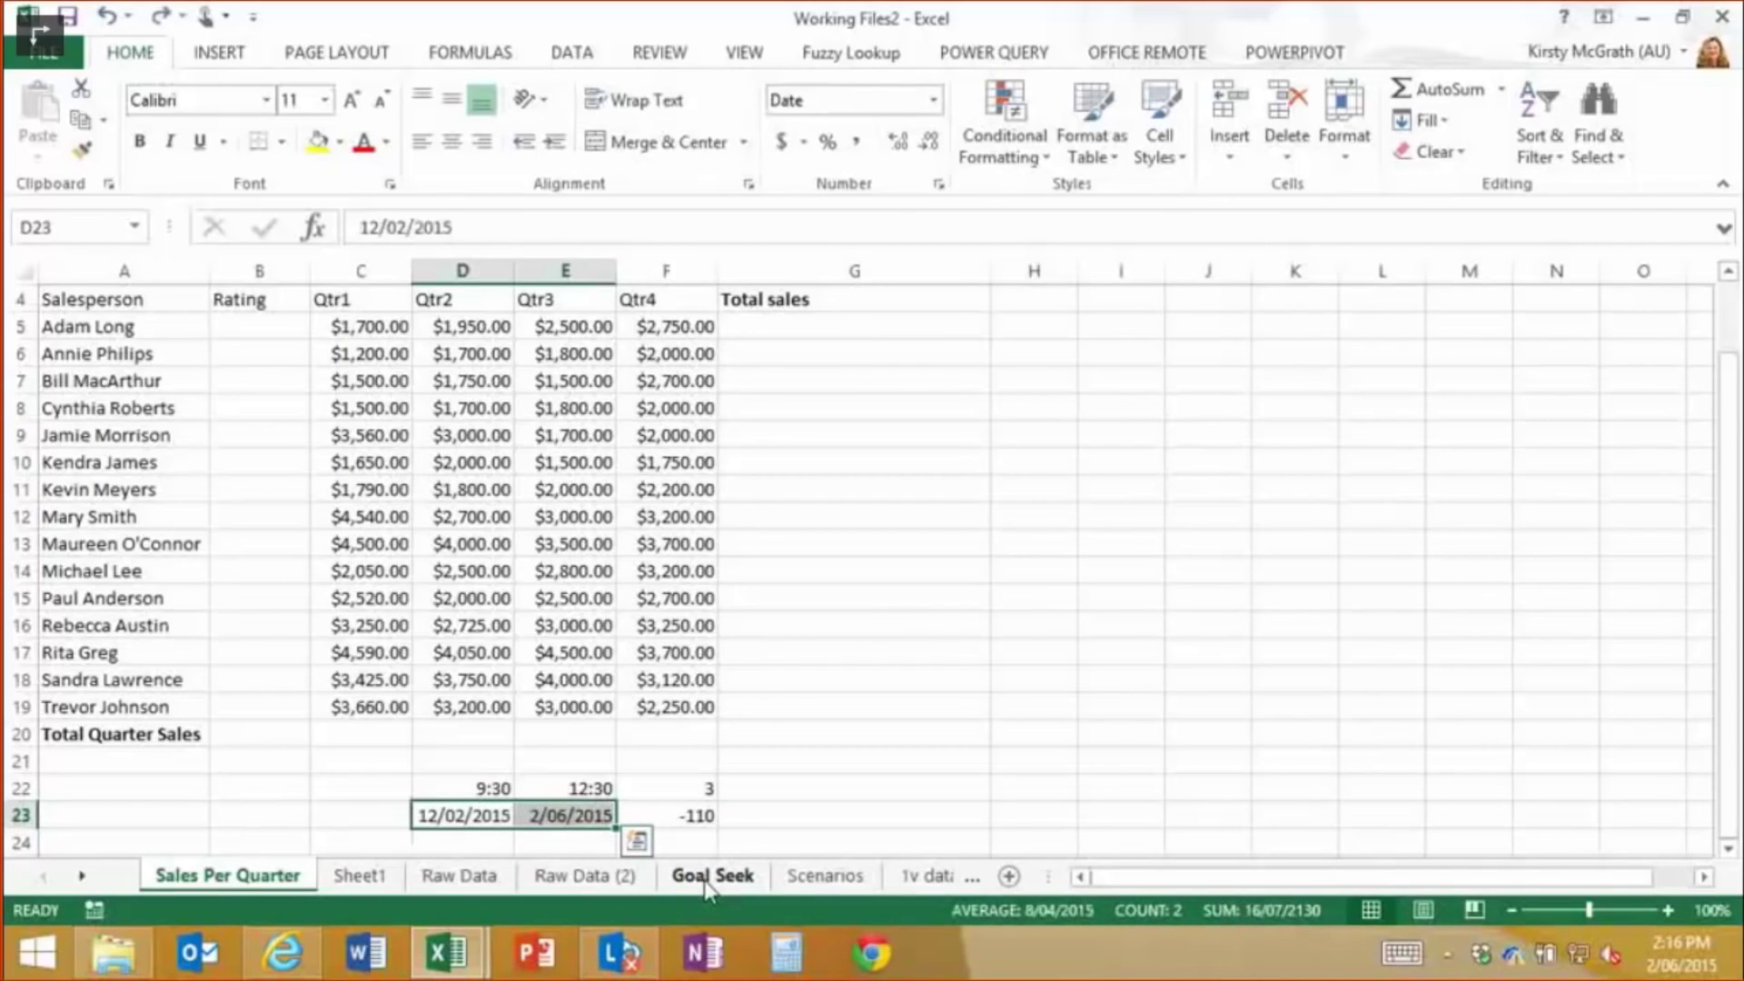
{"action": "left_click", "coordinate": [683, 813]}
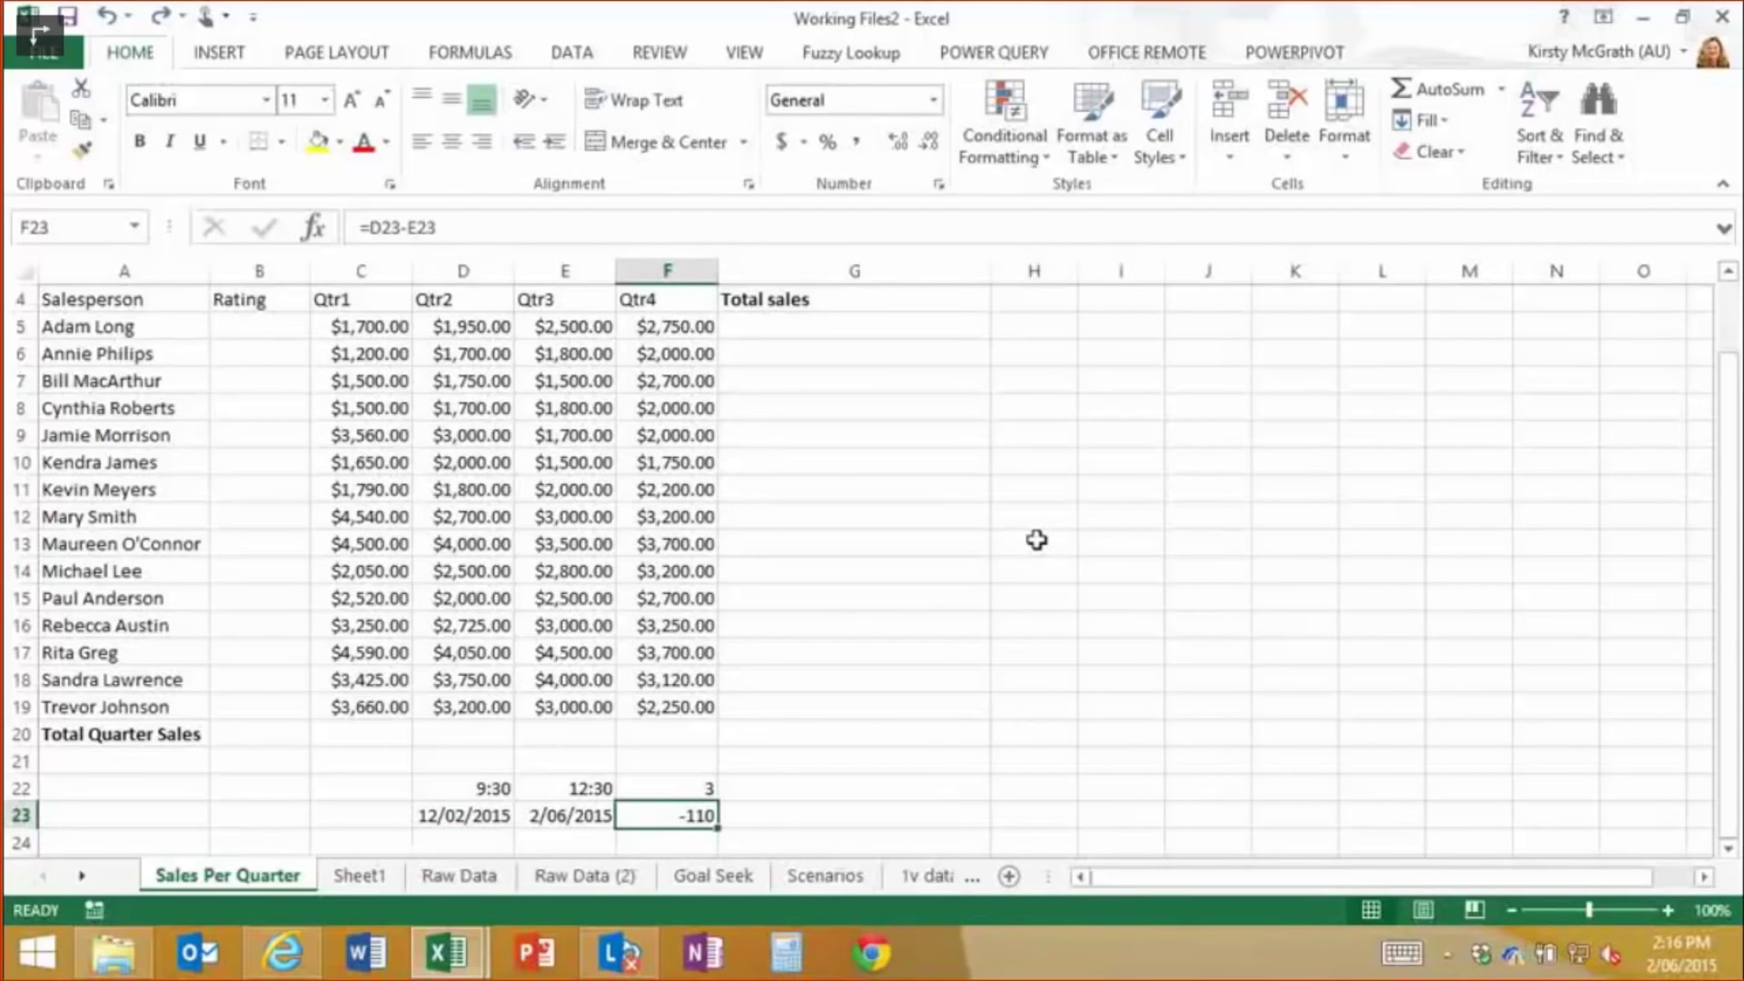
AutoSum the four quarters for every salesperson across C5:G19, filling the Total sales column
{"action": "left_click_drag", "start_coordinate": [368, 327], "coordinate": [856, 710]}
{"action": "key", "text": "alt+equal"}
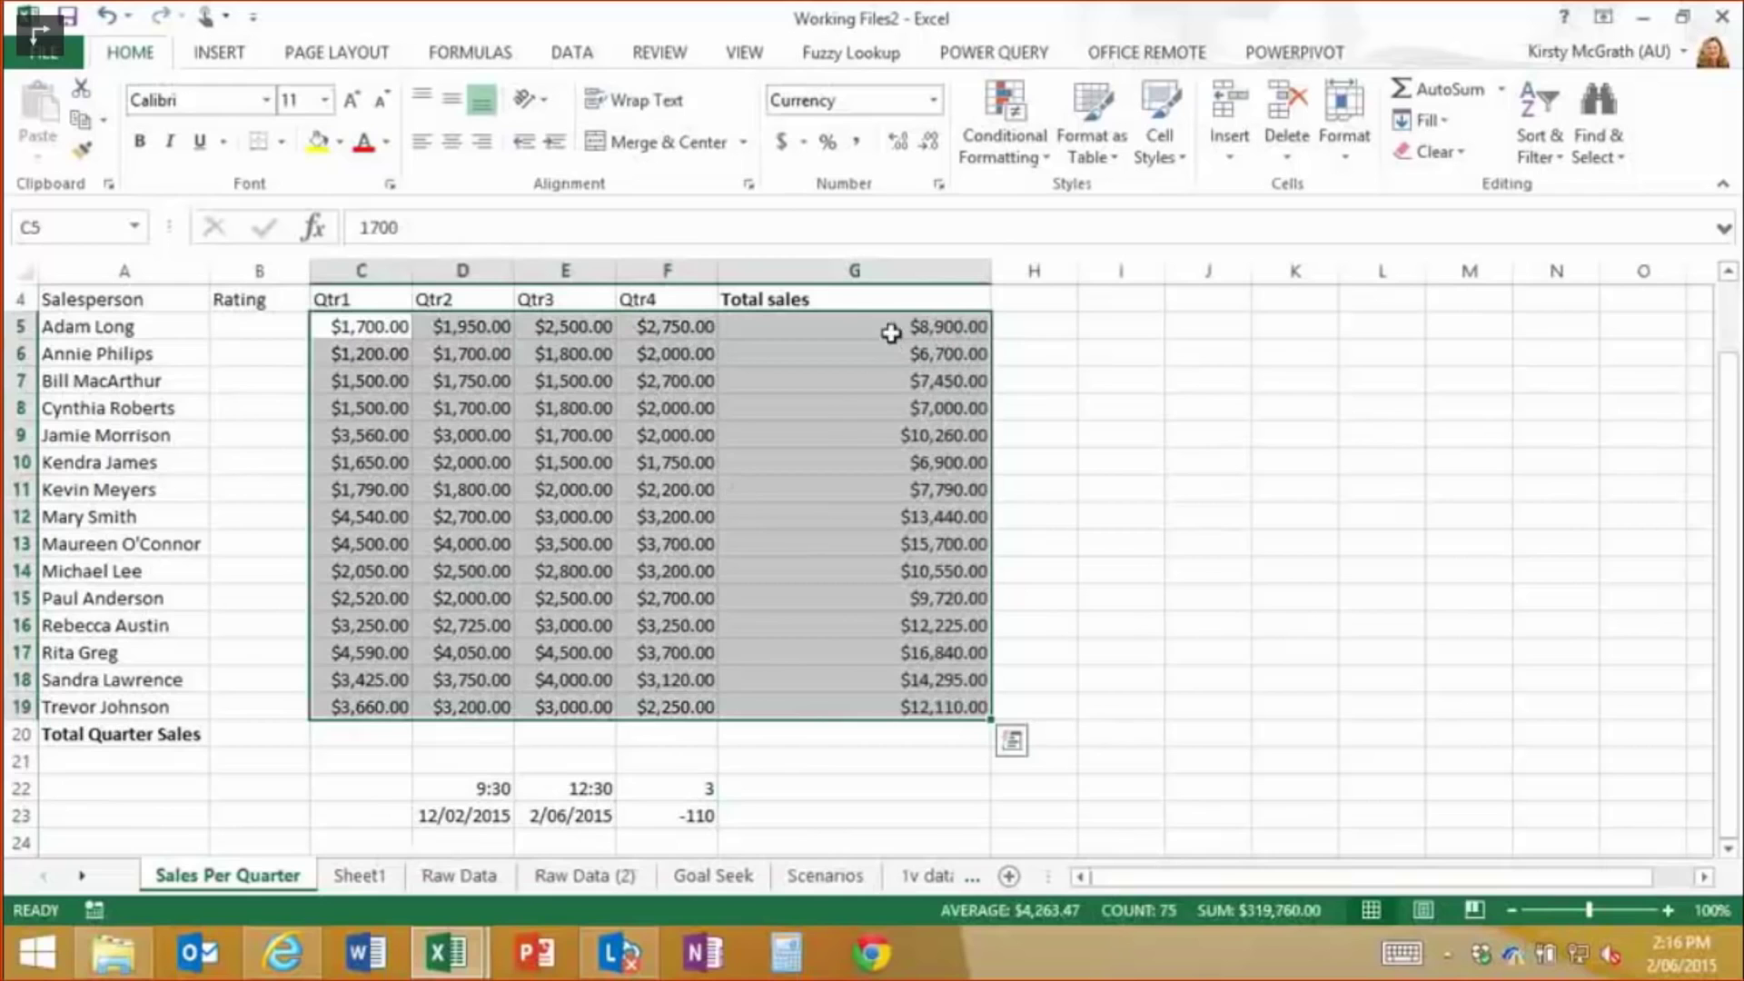
Apply the General number format to the Total sales values in G5:G19
{"action": "left_click", "coordinate": [890, 330]}
{"action": "key", "text": "ctrl+shift+Down"}
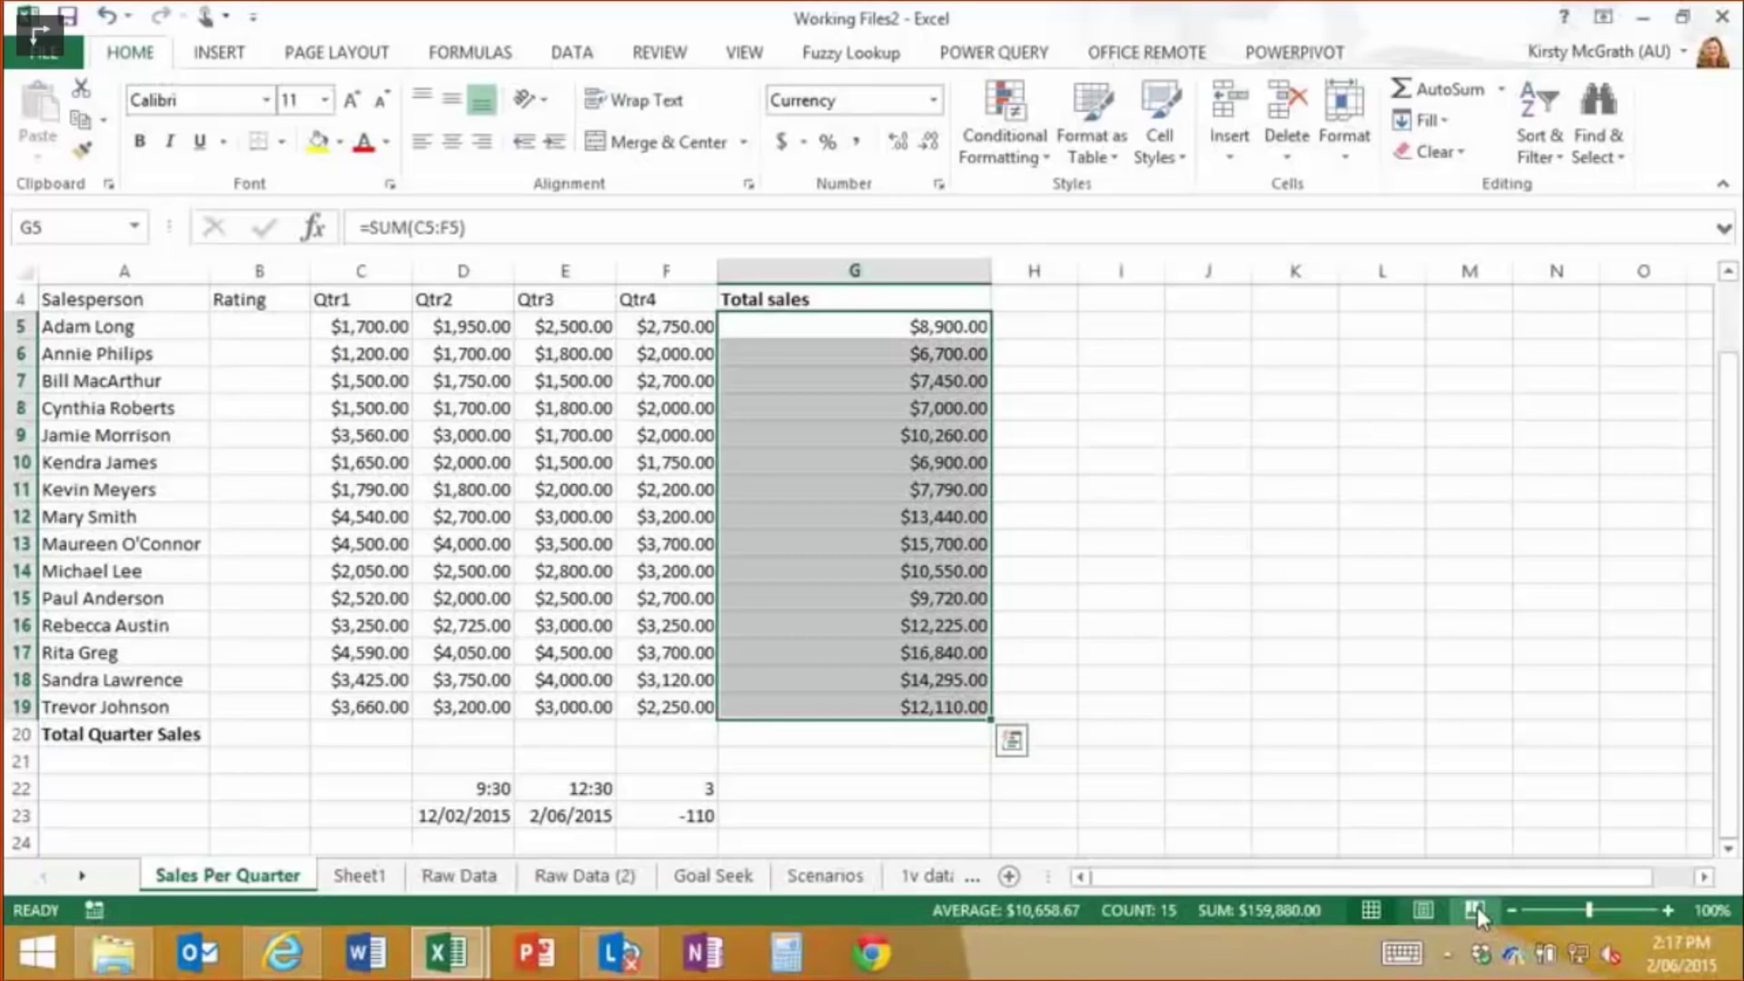
{"action": "key", "text": "ctrl+q"}
{"action": "key", "text": "Escape"}
{"action": "key", "text": "ctrl+shift+asciitilde"}
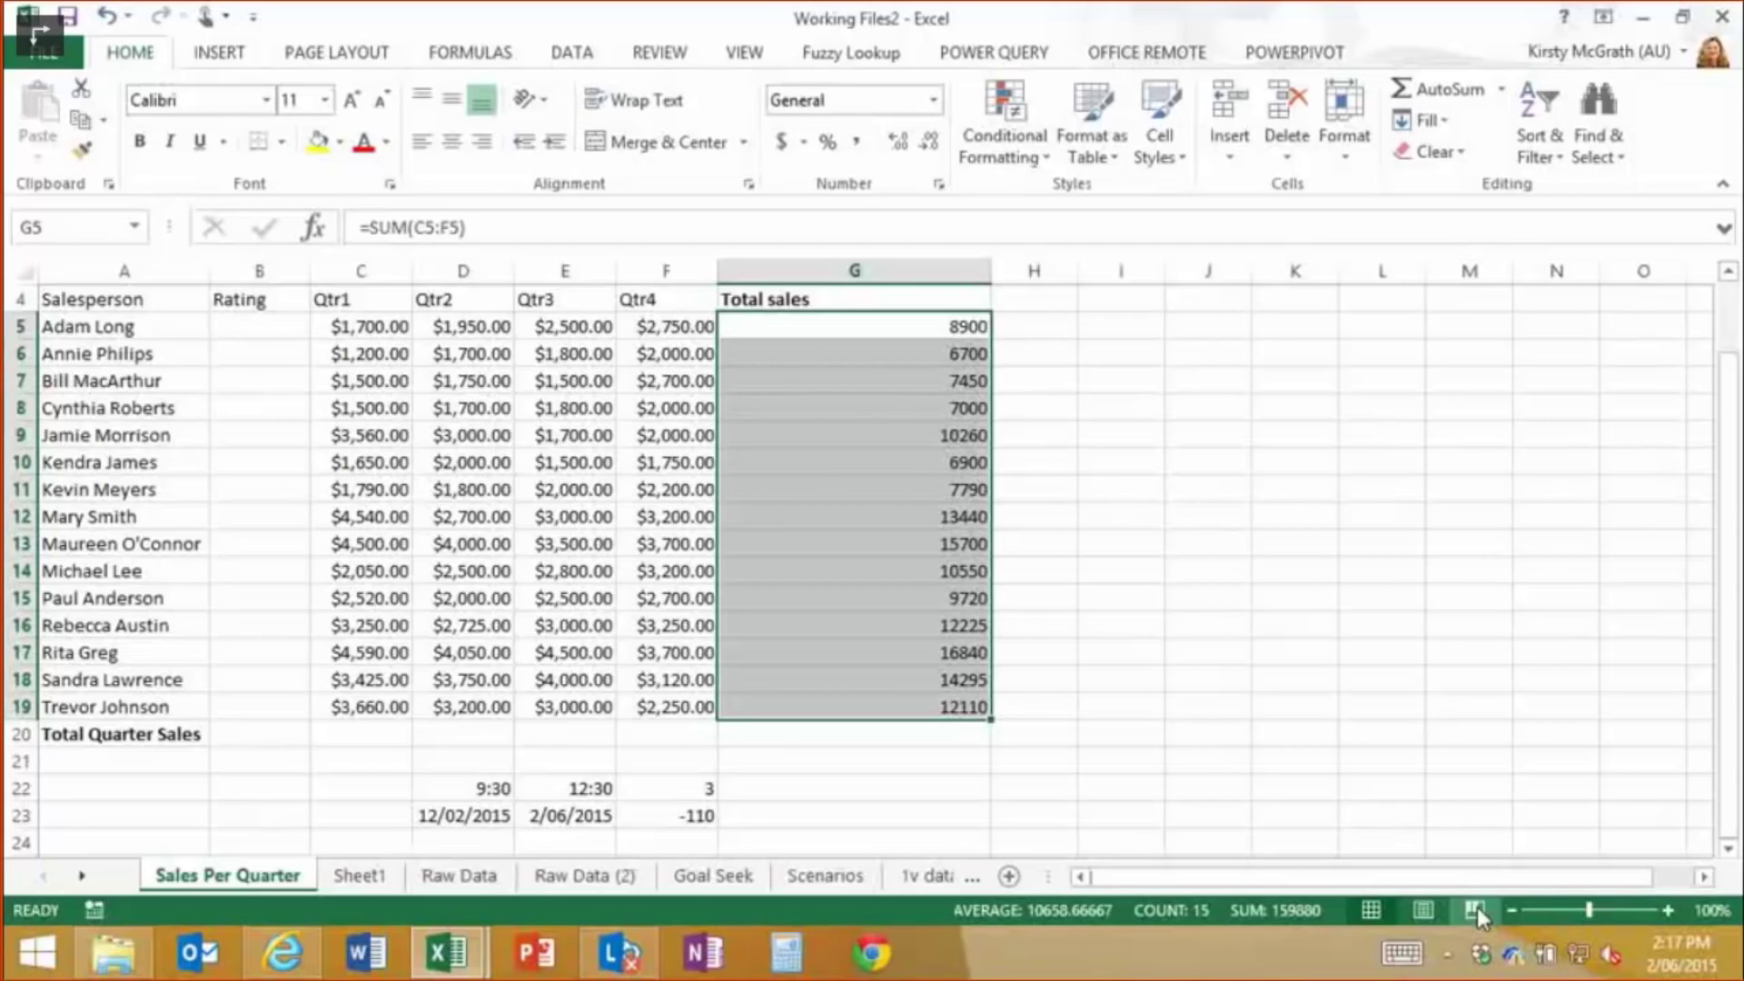
{"action": "key", "text": "ctrl+apostrophe"}
{"action": "key", "text": "Escape"}
{"action": "key", "text": "Down"}
{"action": "key", "text": "Up"}
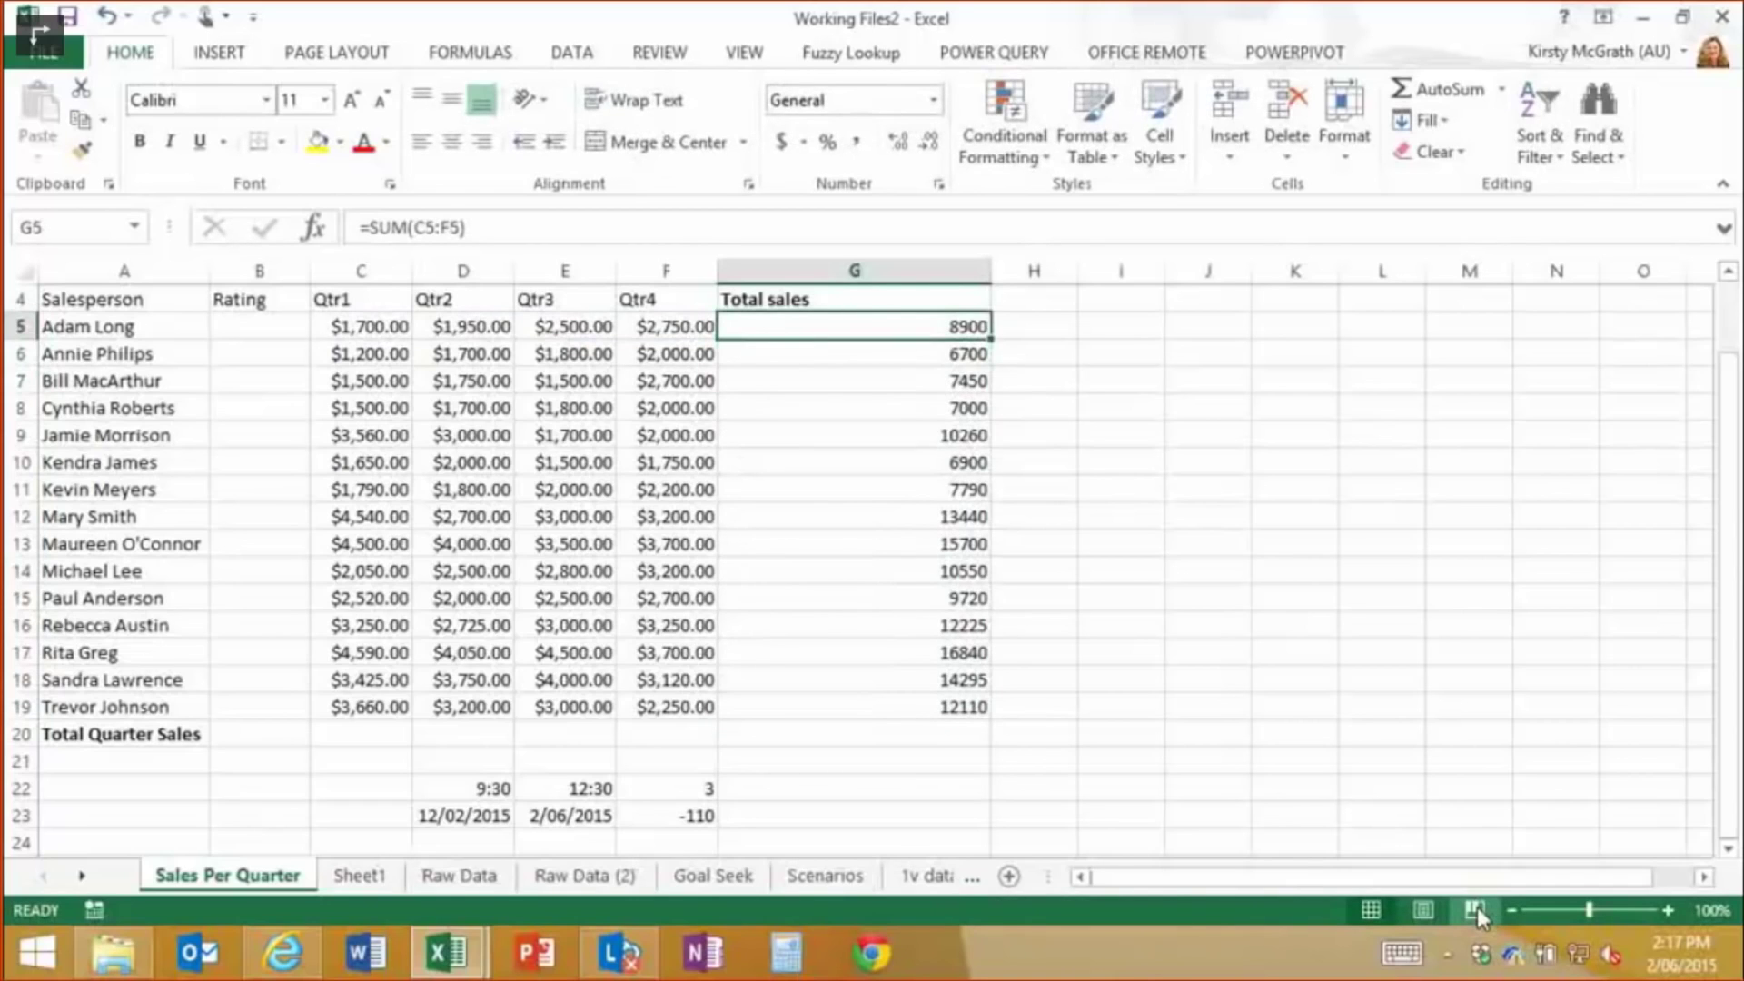
{"action": "key", "text": "ctrl+apostrophe"}
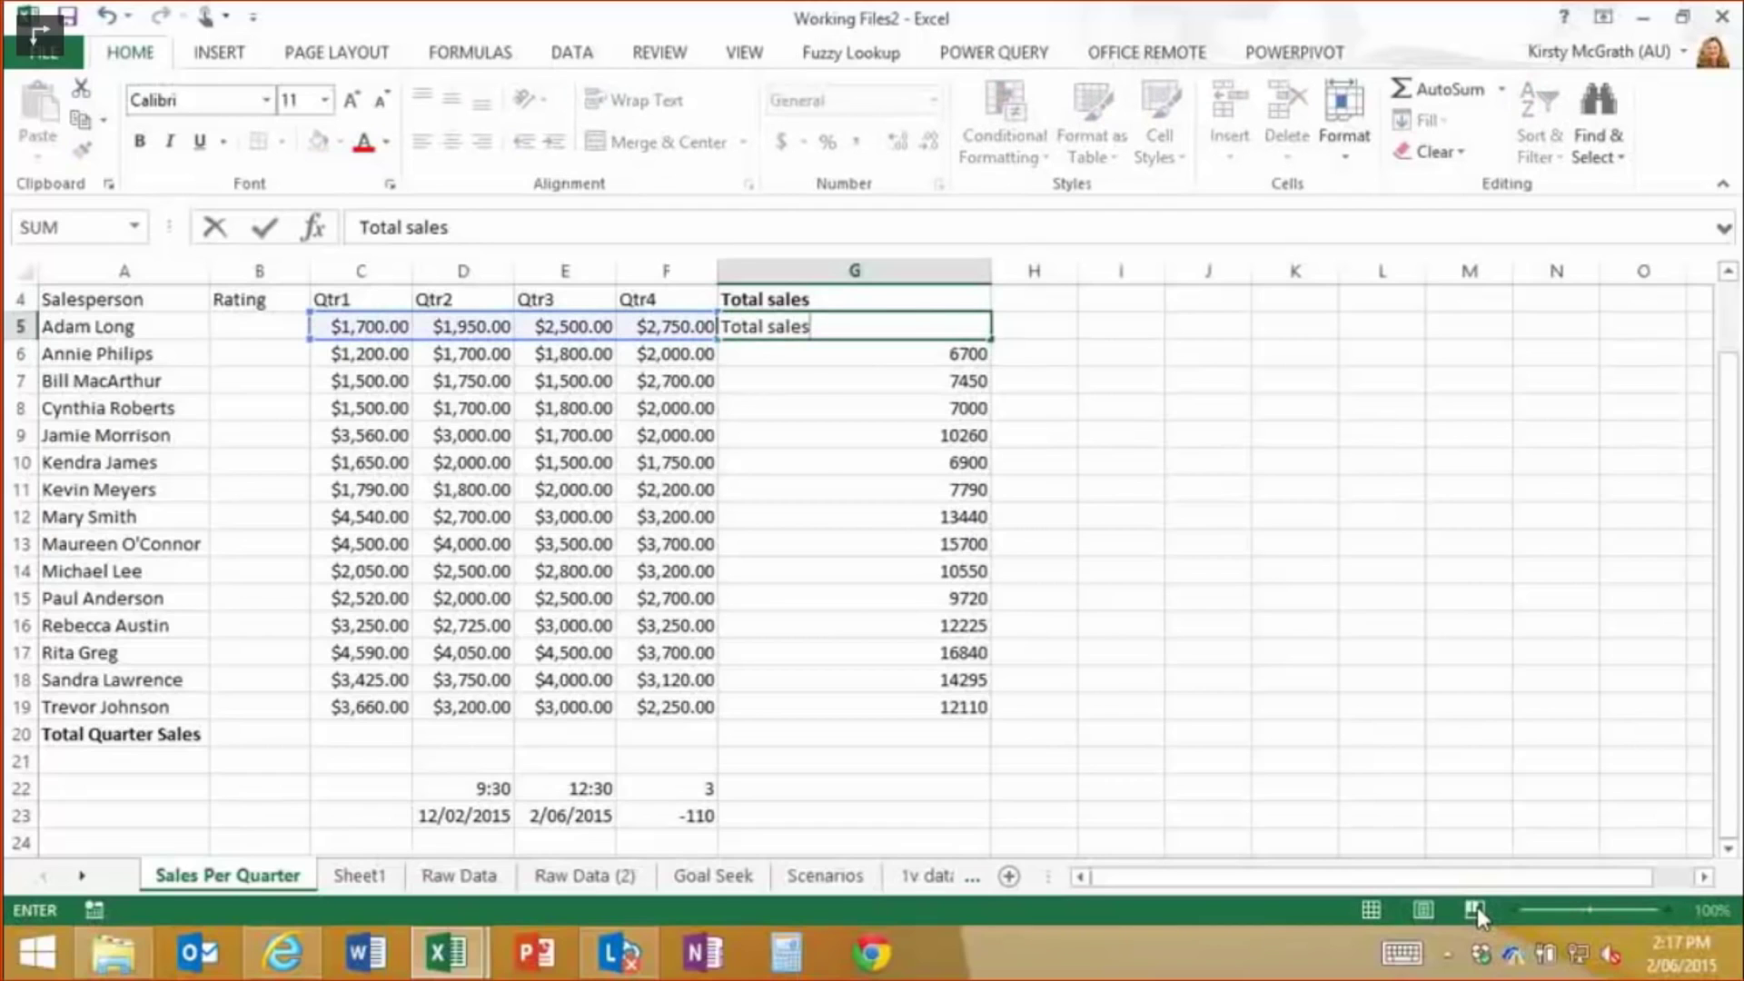
{"action": "key", "text": "Escape"}
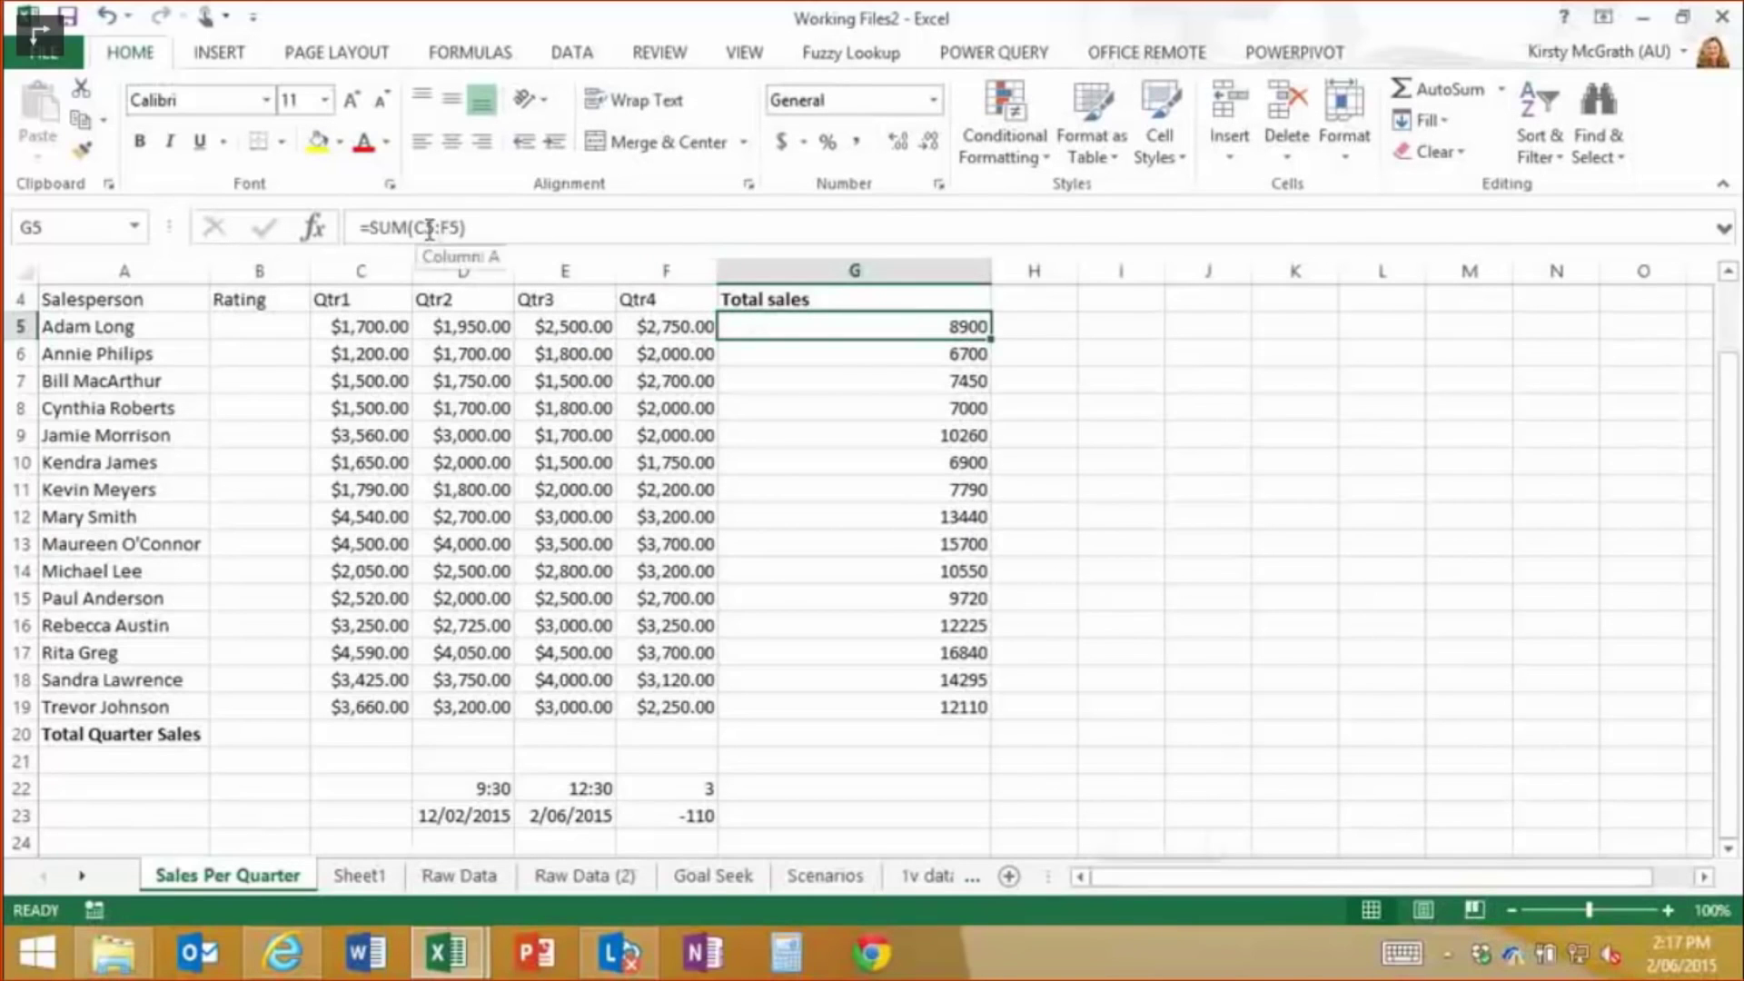
Cycle the C5:F5 reference in G5's SUM formula through its absolute and mixed forms back to relative, keeping G5 selected
{"action": "left_click_drag", "start_coordinate": [416, 227], "coordinate": [457, 228]}
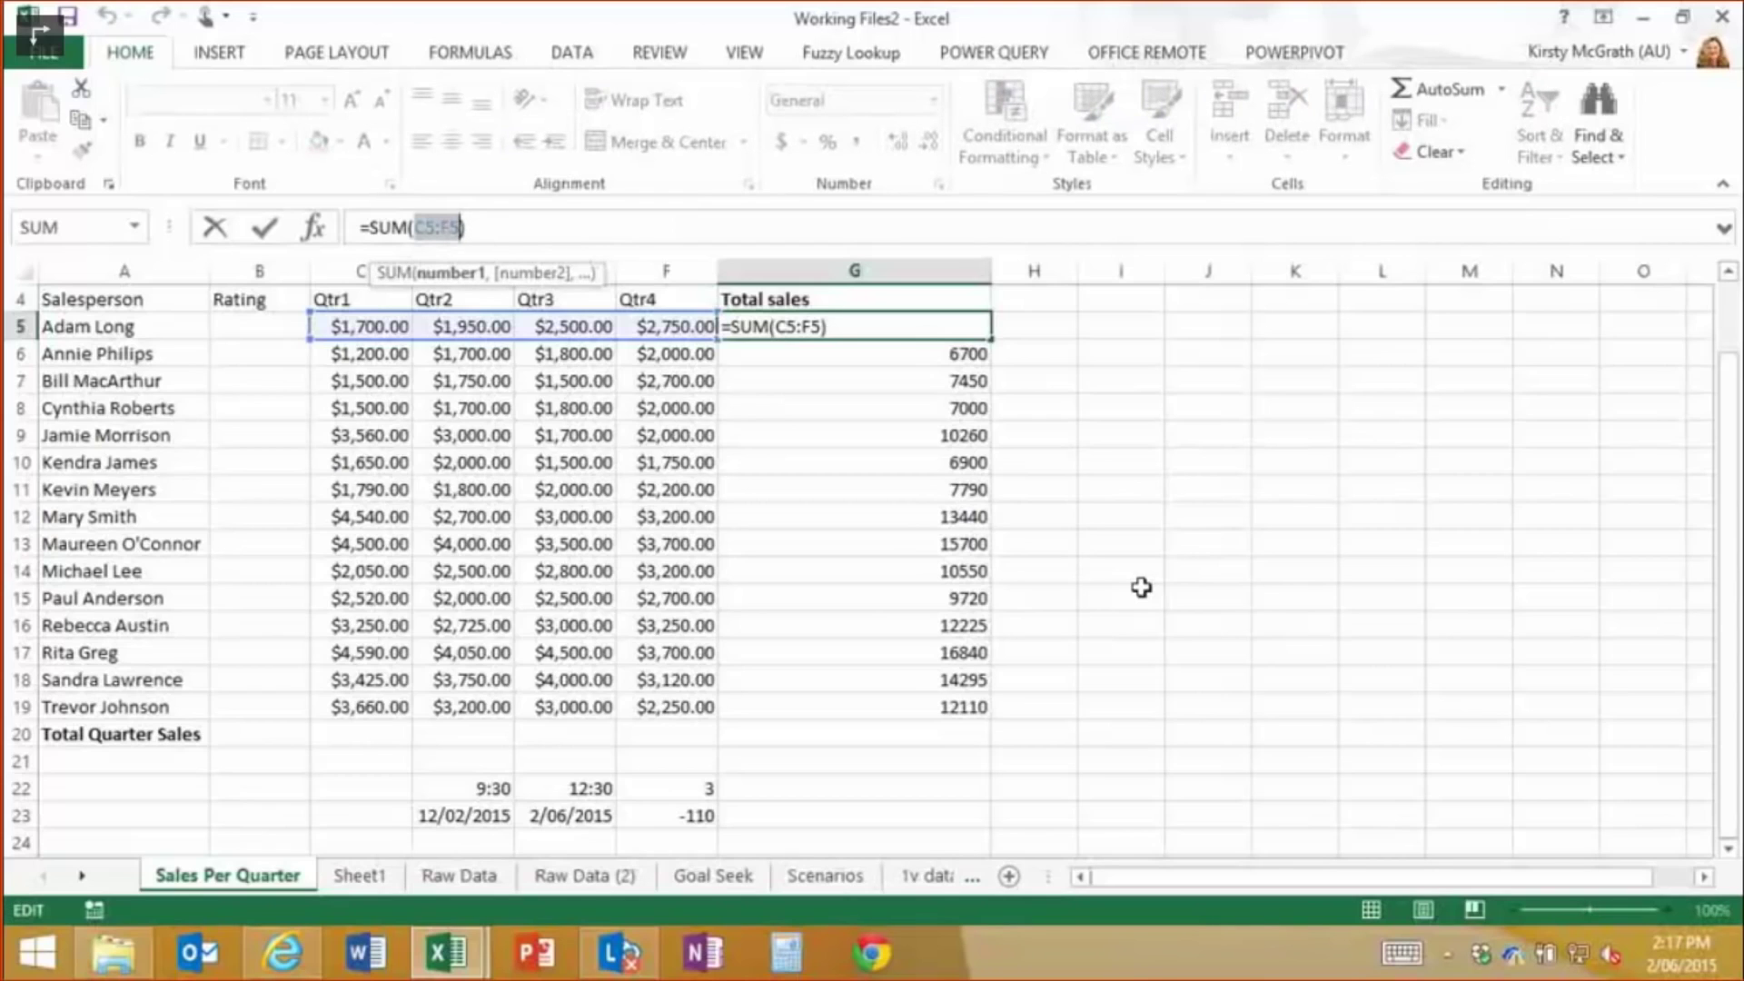
{"action": "key", "text": "F4"}
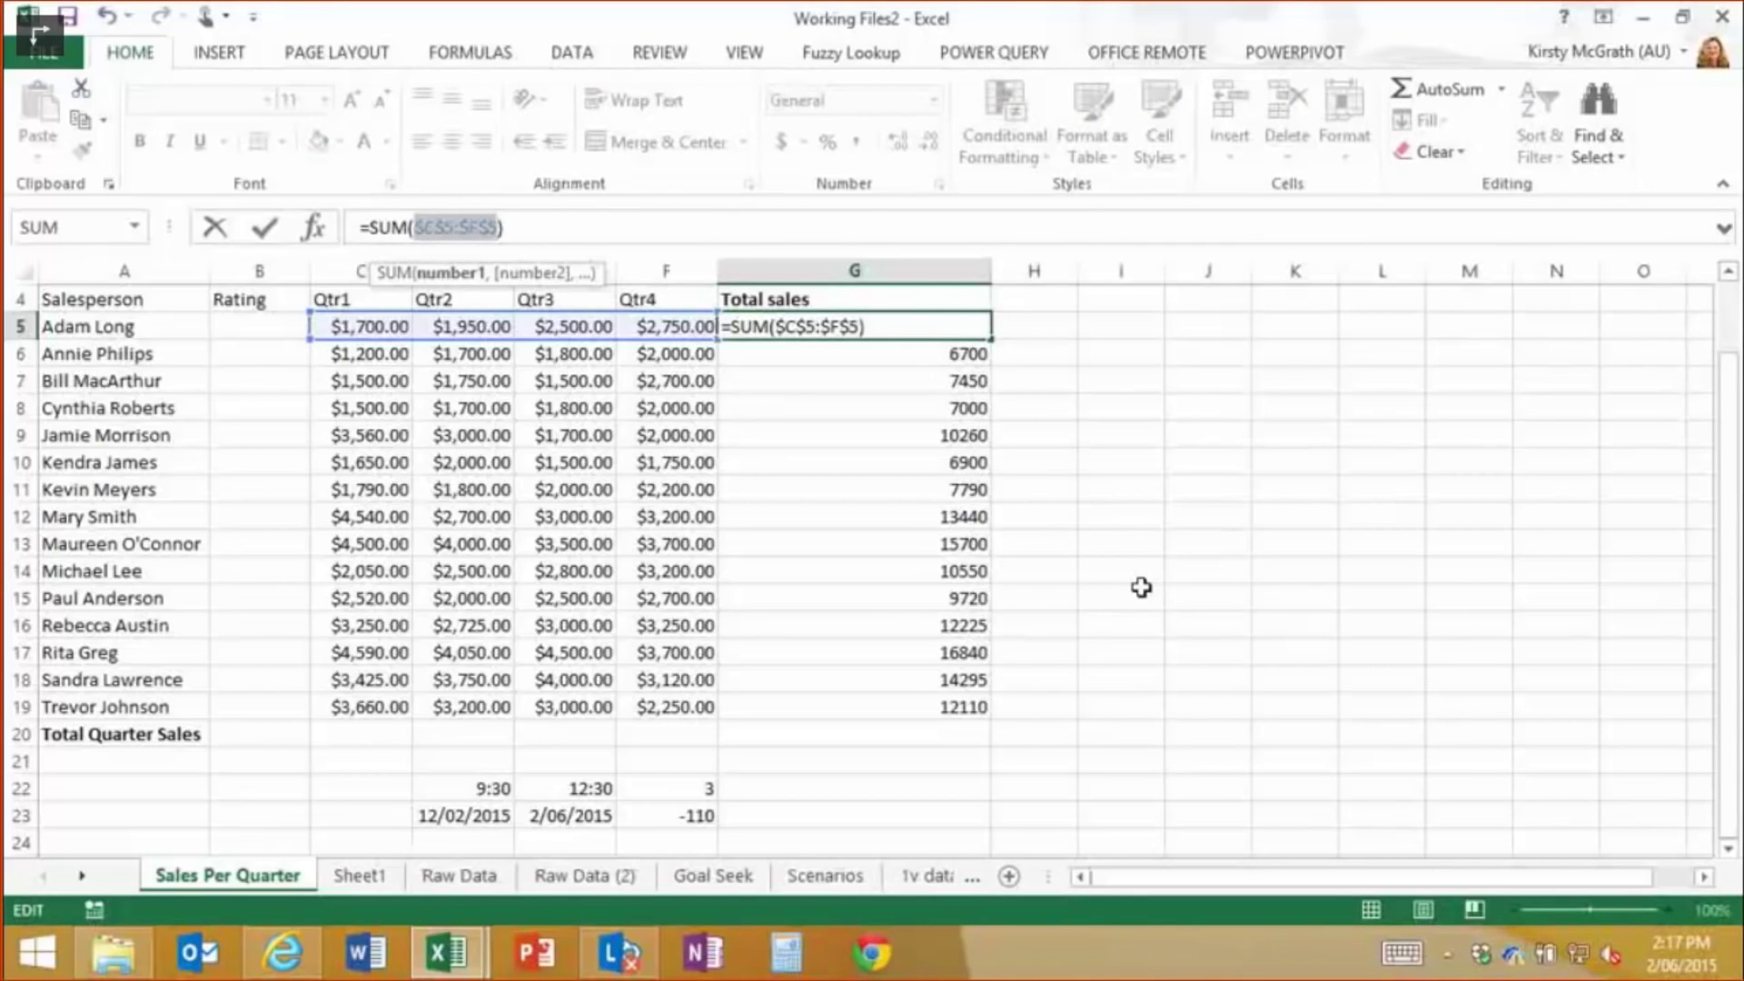
{"action": "key", "text": "F4"}
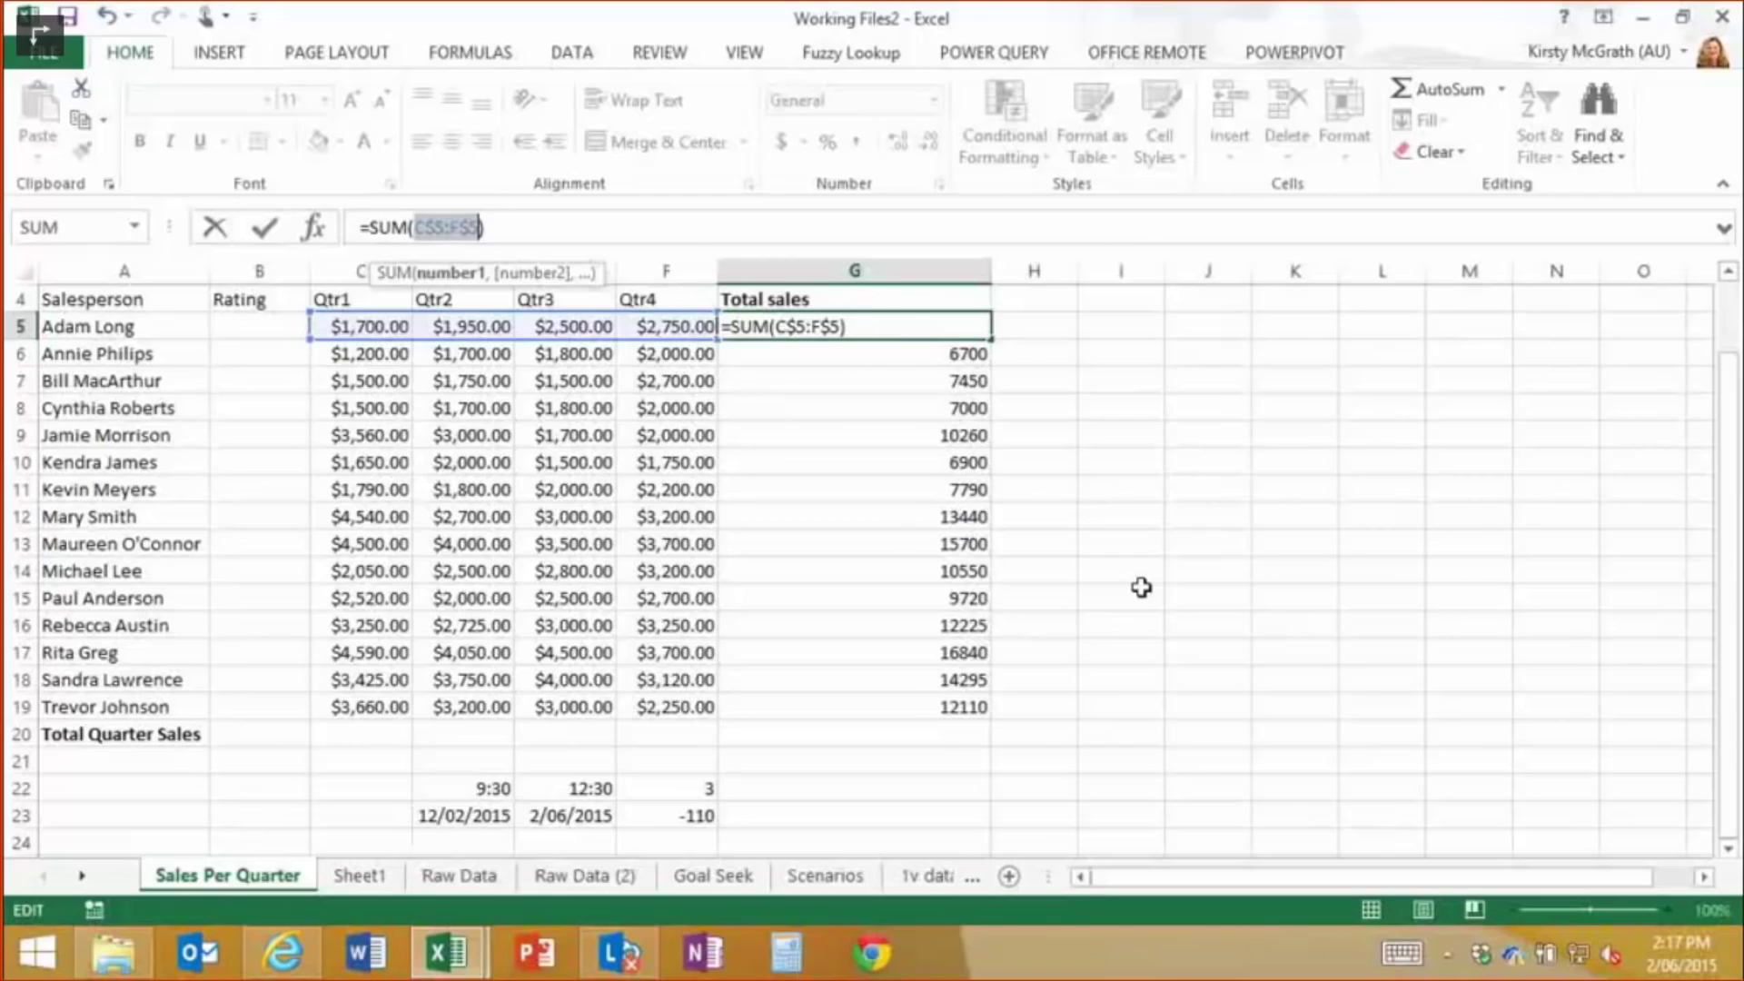
{"action": "key", "text": "F4"}
{"action": "key", "text": "F4"}
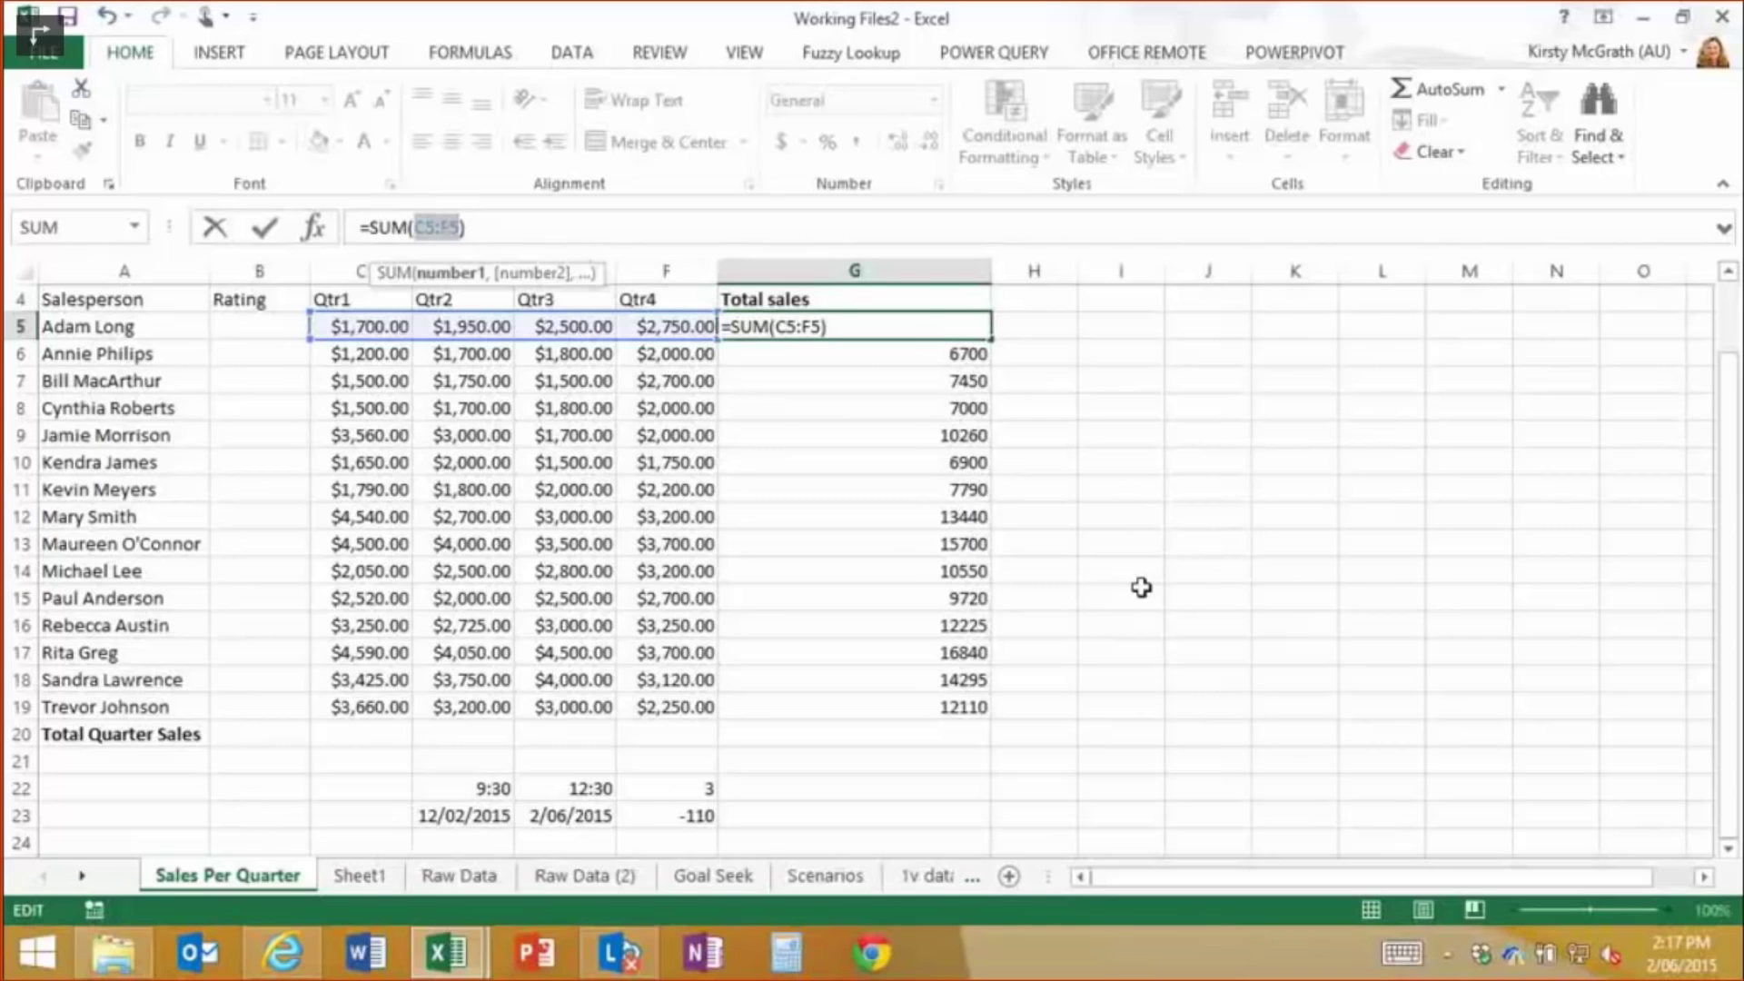
{"action": "key", "text": "ctrl+Return"}
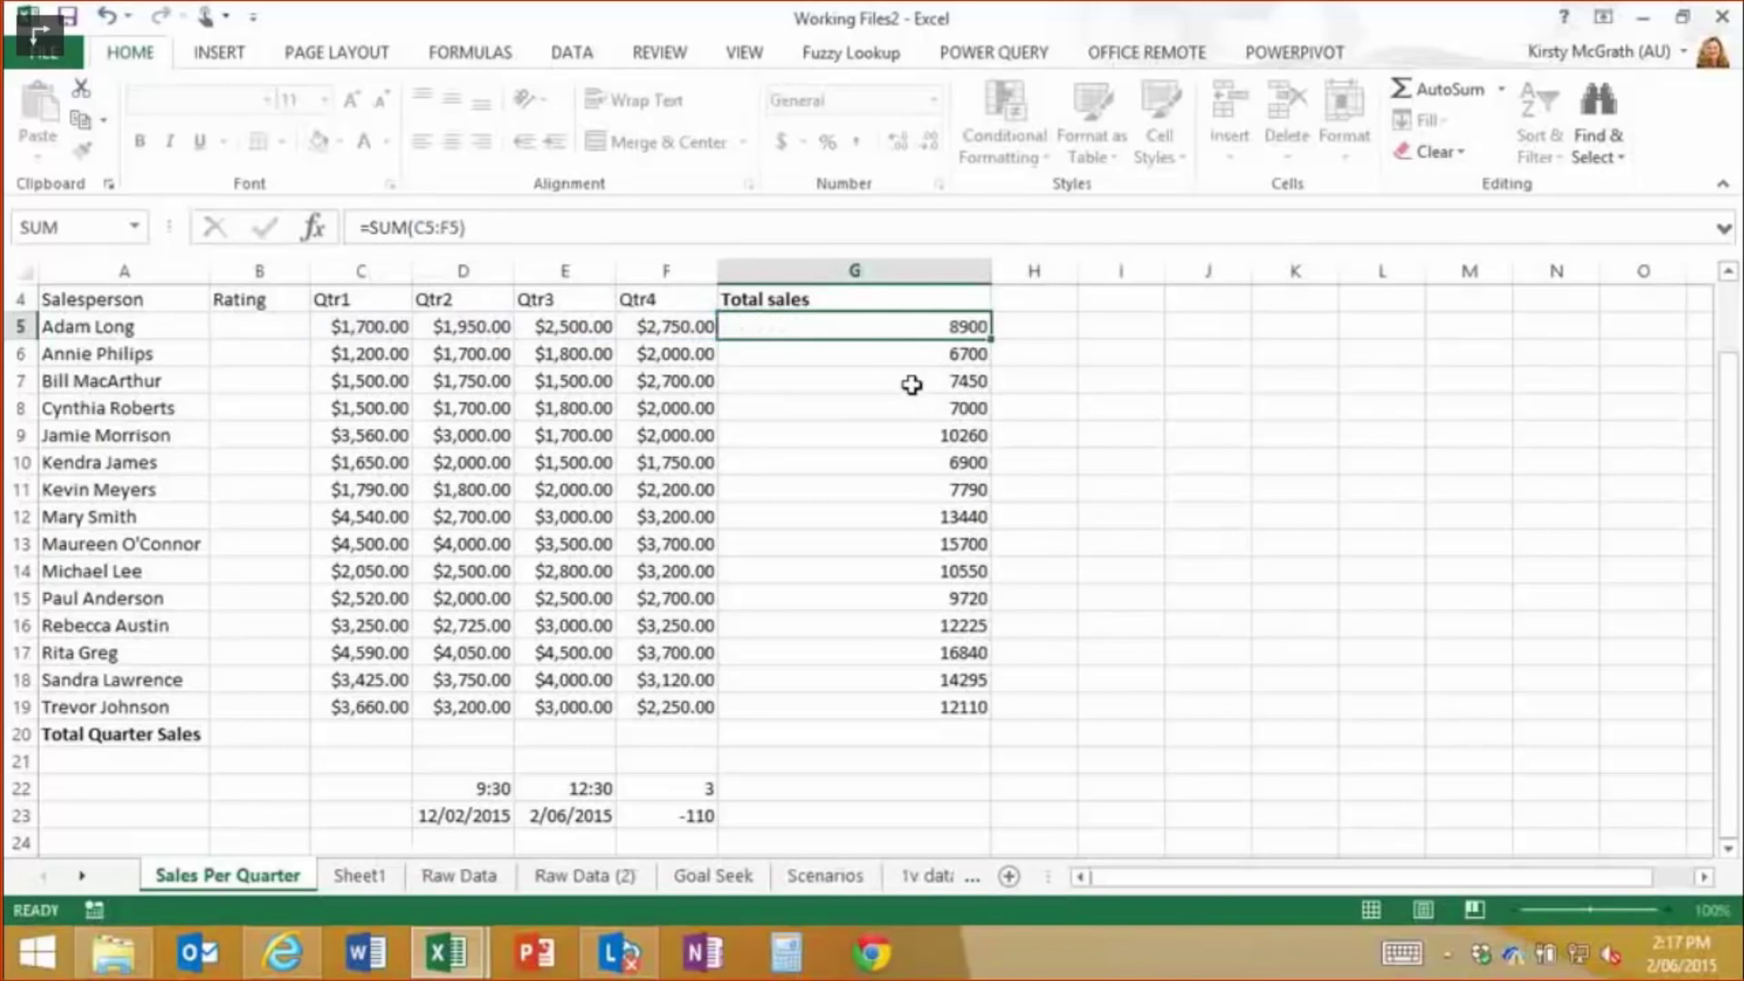
Select the totals in G5:G19 and display the worksheet's formulas instead of their results
{"action": "left_click_drag", "start_coordinate": [875, 323], "coordinate": [820, 701]}
{"action": "key", "text": "ctrl+grave"}
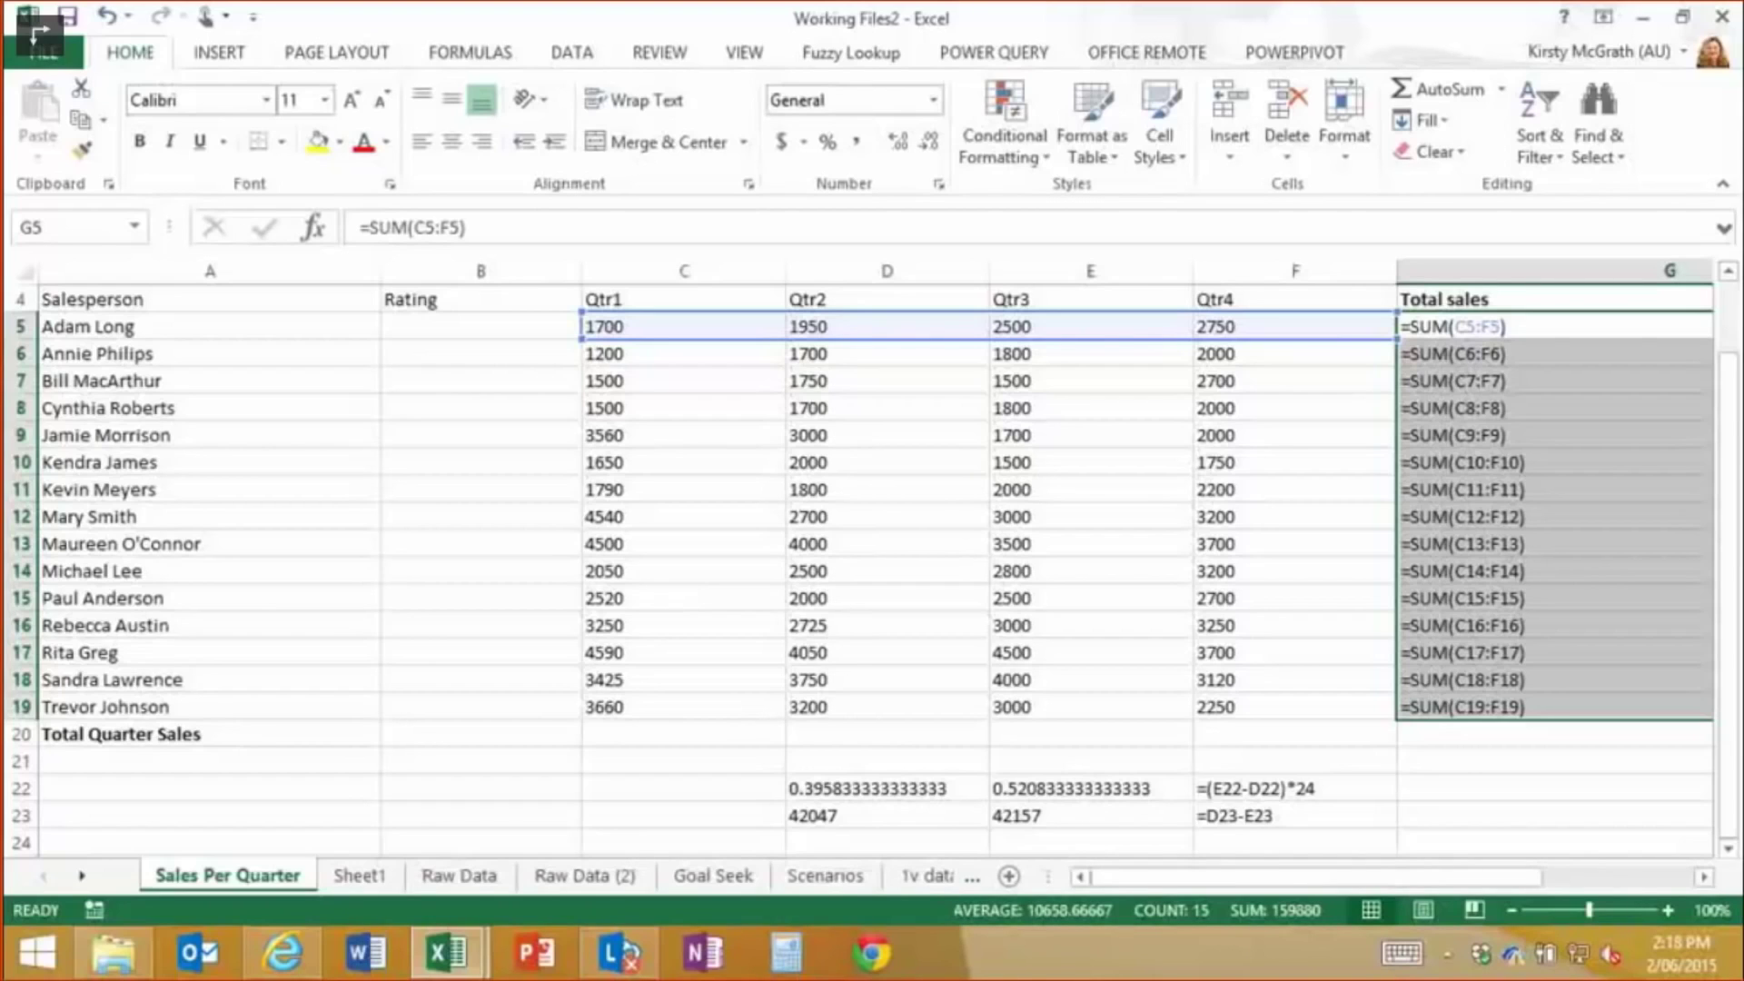
{"action": "key", "text": "alt+Tab"}
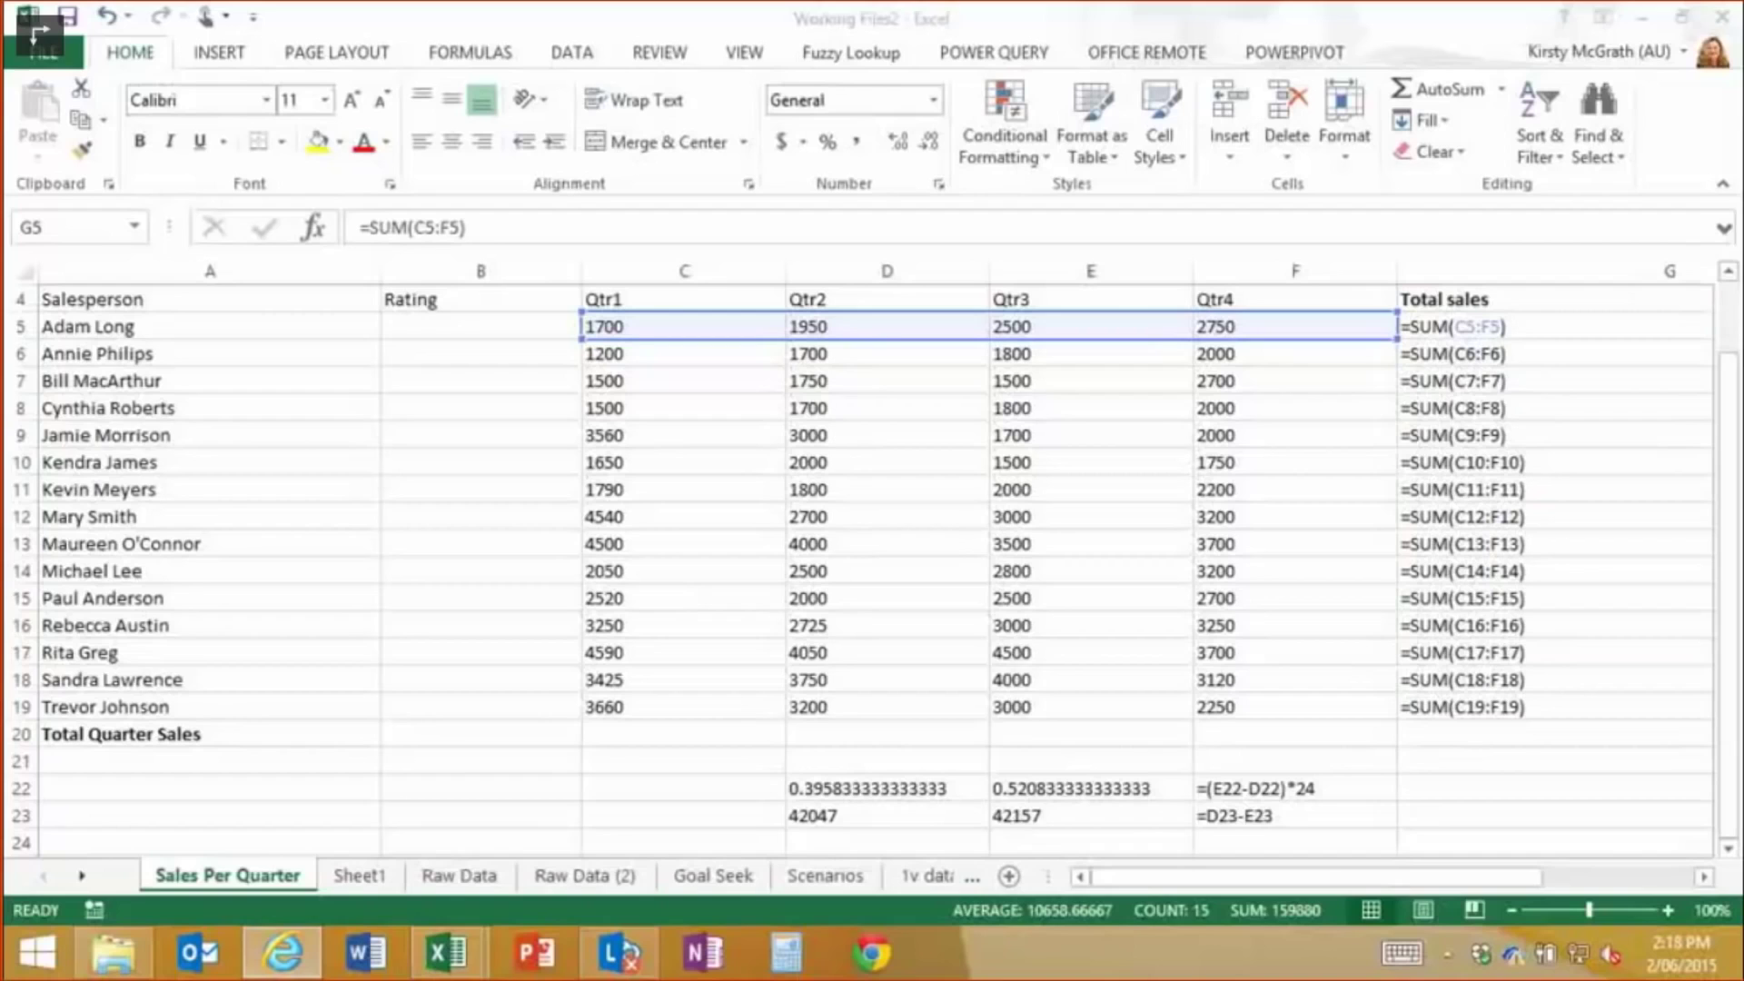